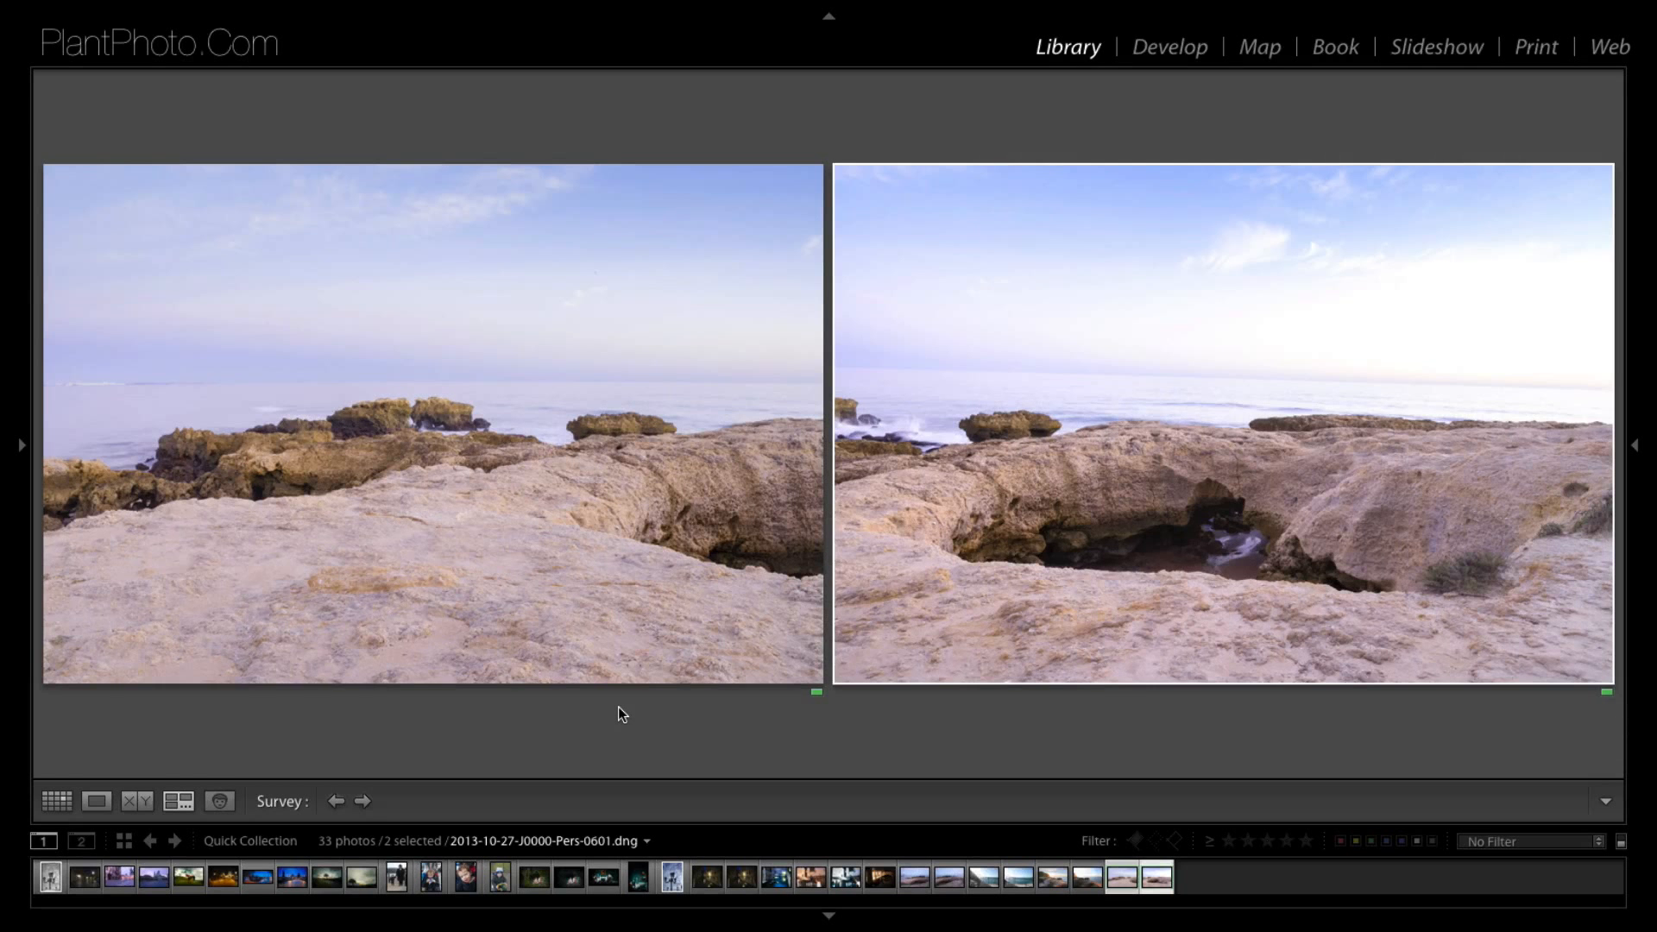
# Open the two selected coastal photos together as layers of one document in Photoshop
pyautogui.moveTo(545, 535)
pyautogui.rightClick(1150, 881)
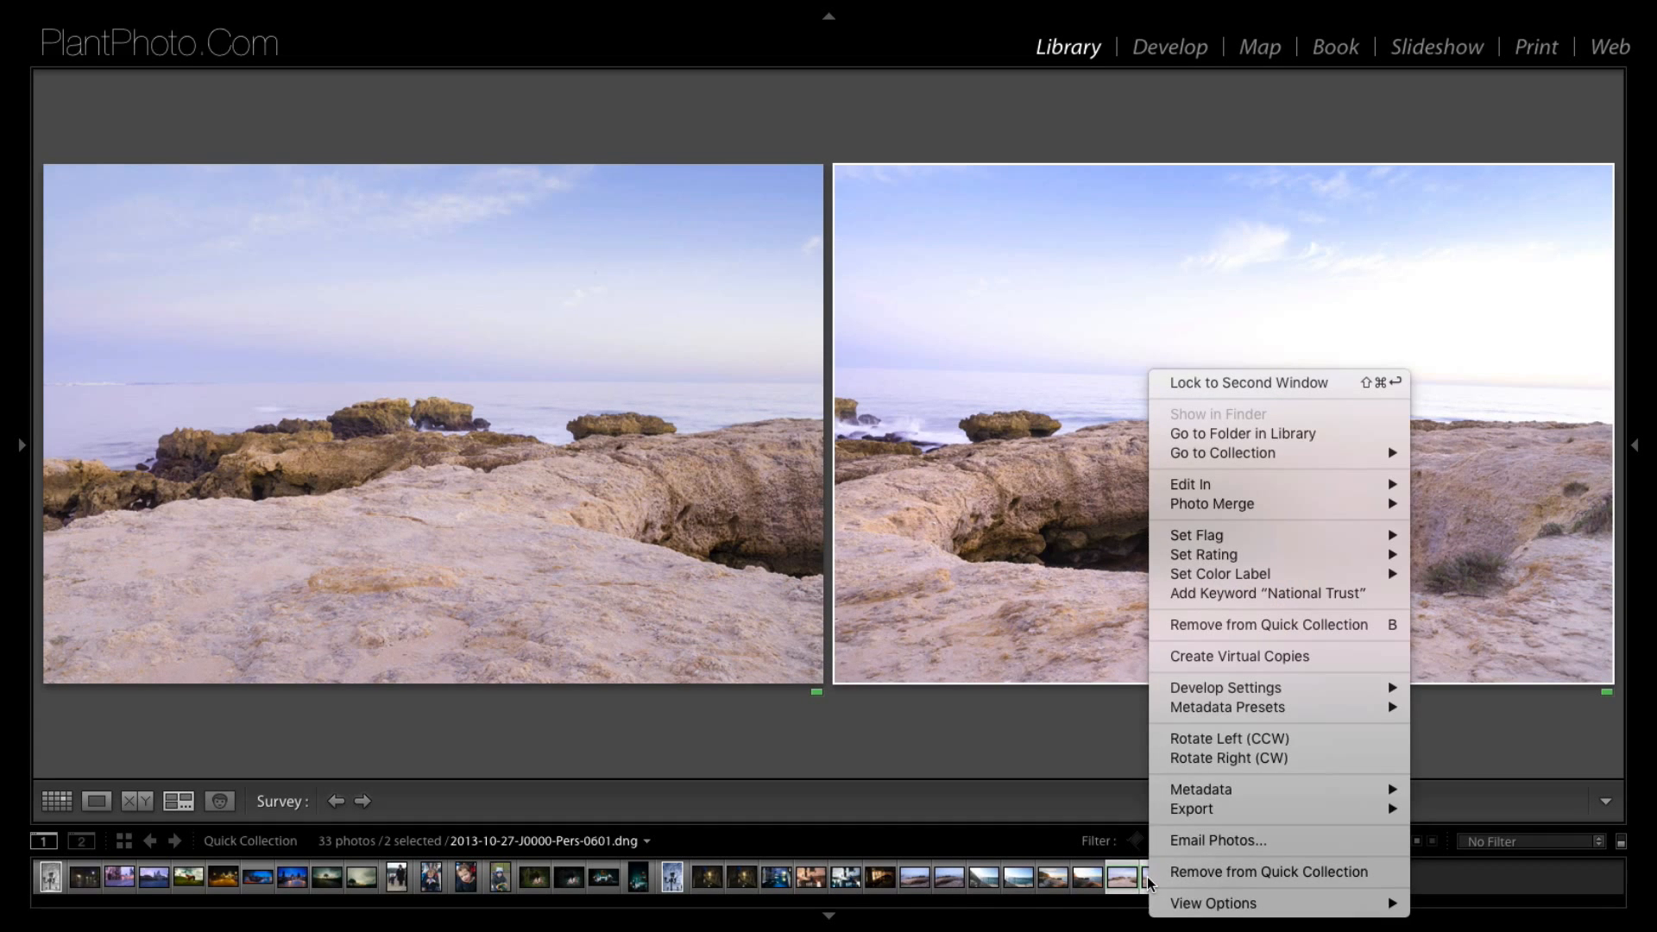
pyautogui.moveTo(1210, 481)
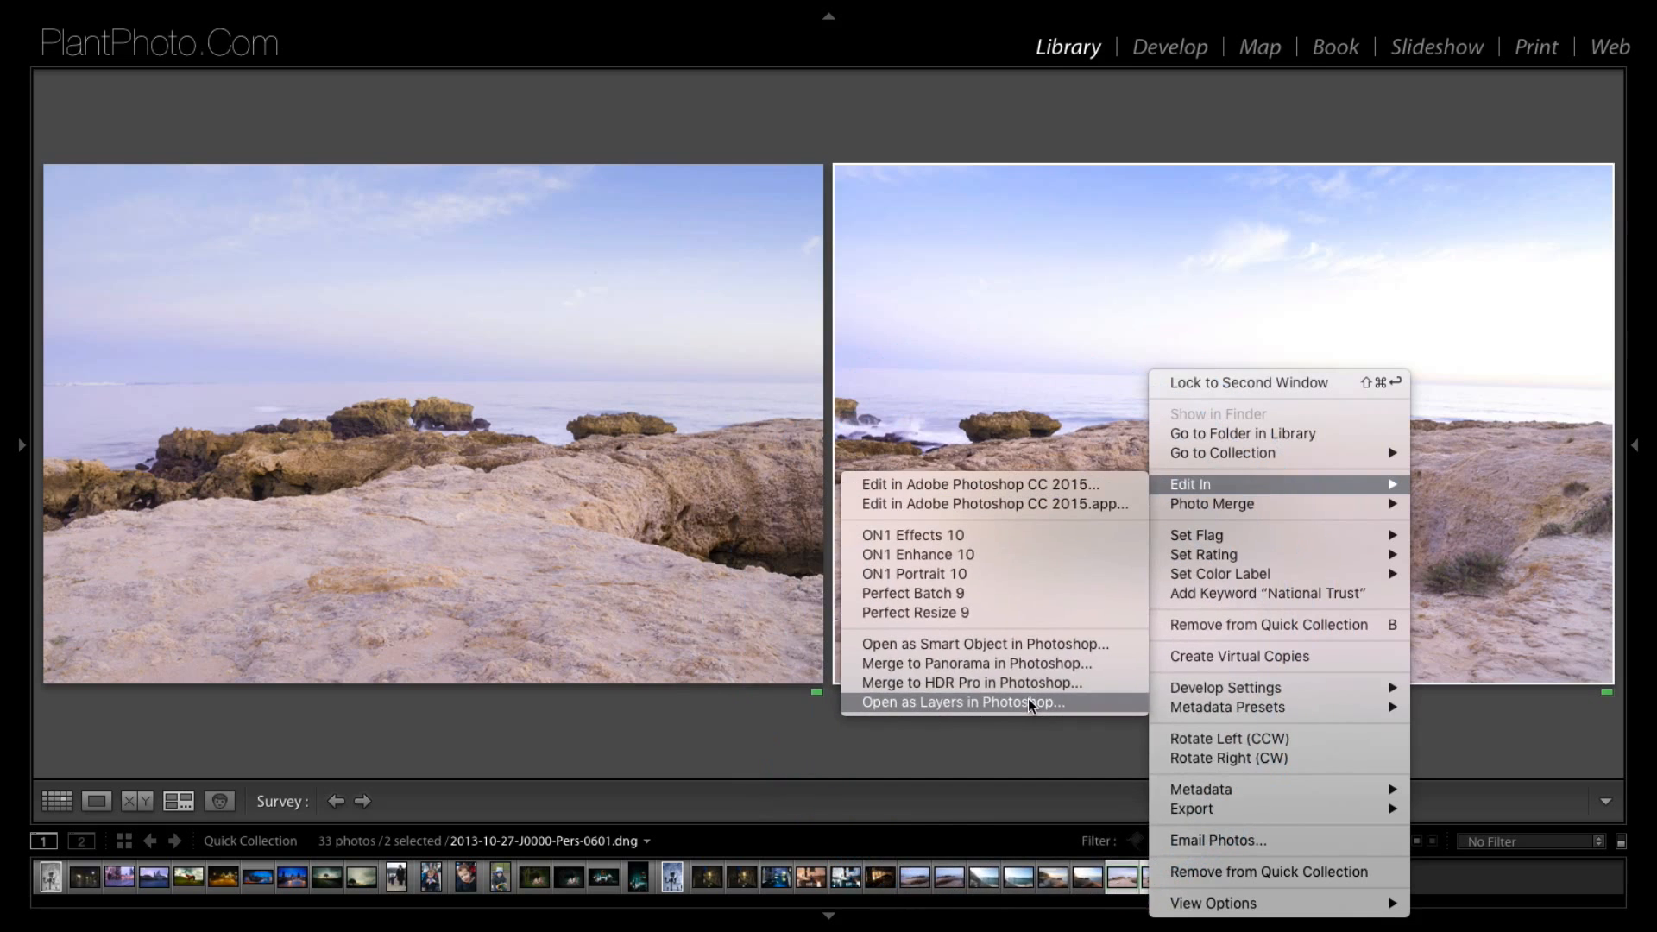
pyautogui.click(1028, 697)
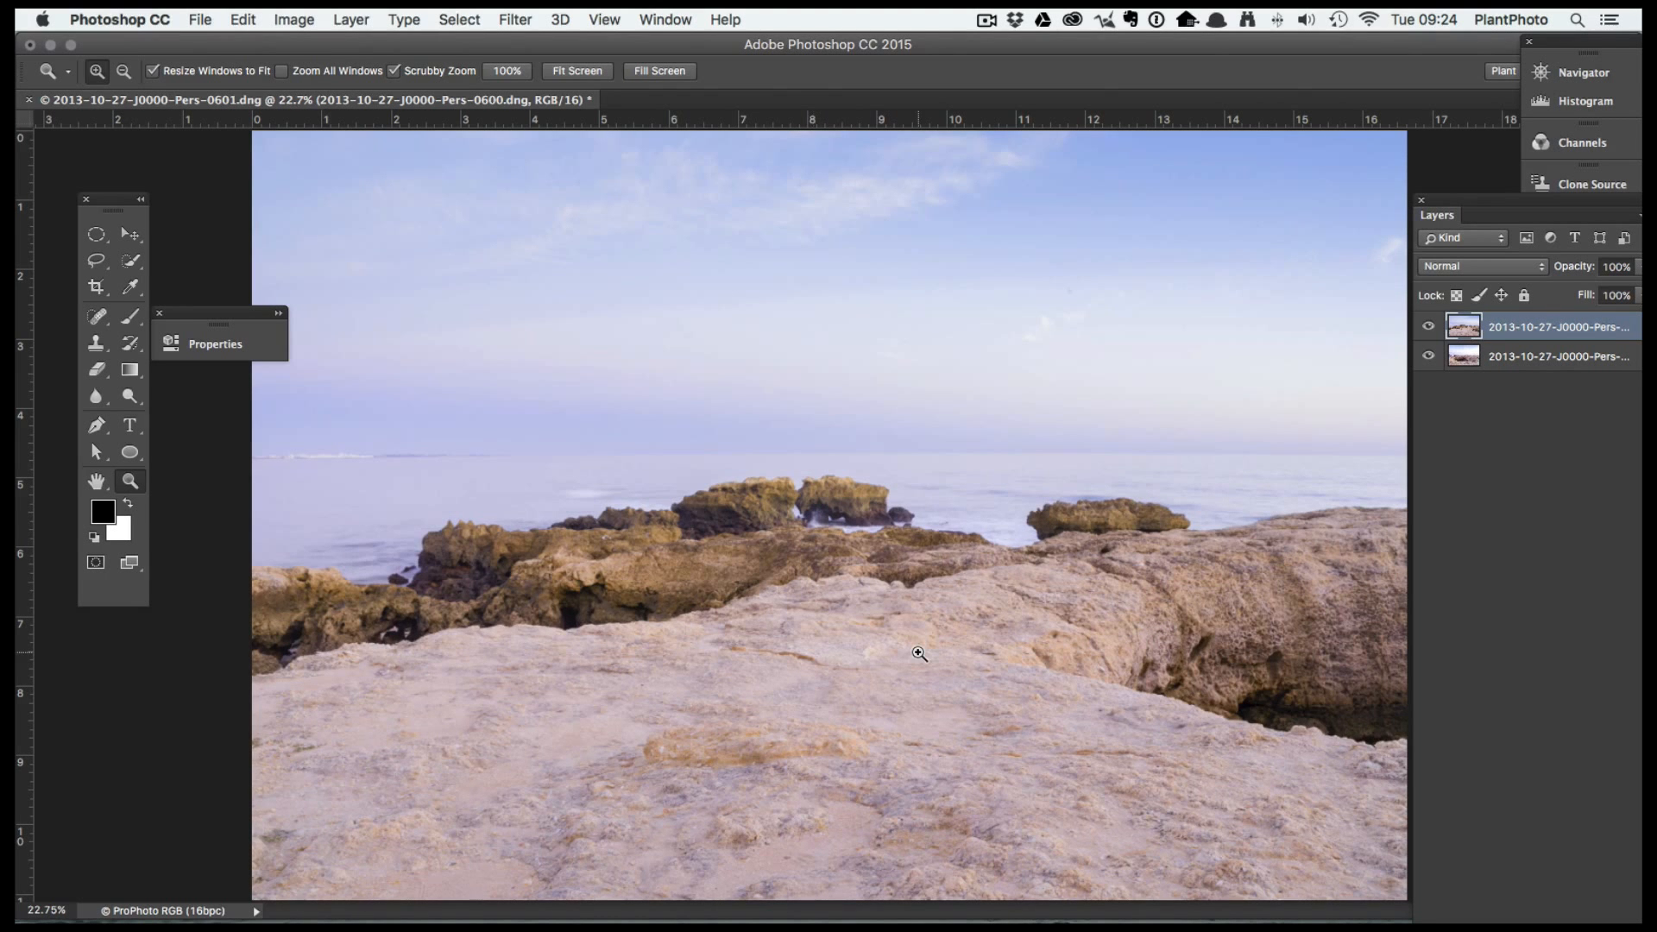
# Extend the canvas to the right with the Crop tool, to about the 41 mark on the horizontal ruler
pyautogui.keyDown('alt'); pyautogui.click(919, 653); pyautogui.keyUp('alt')
pyautogui.keyDown('alt'); pyautogui.click(919, 654); pyautogui.keyUp('alt')
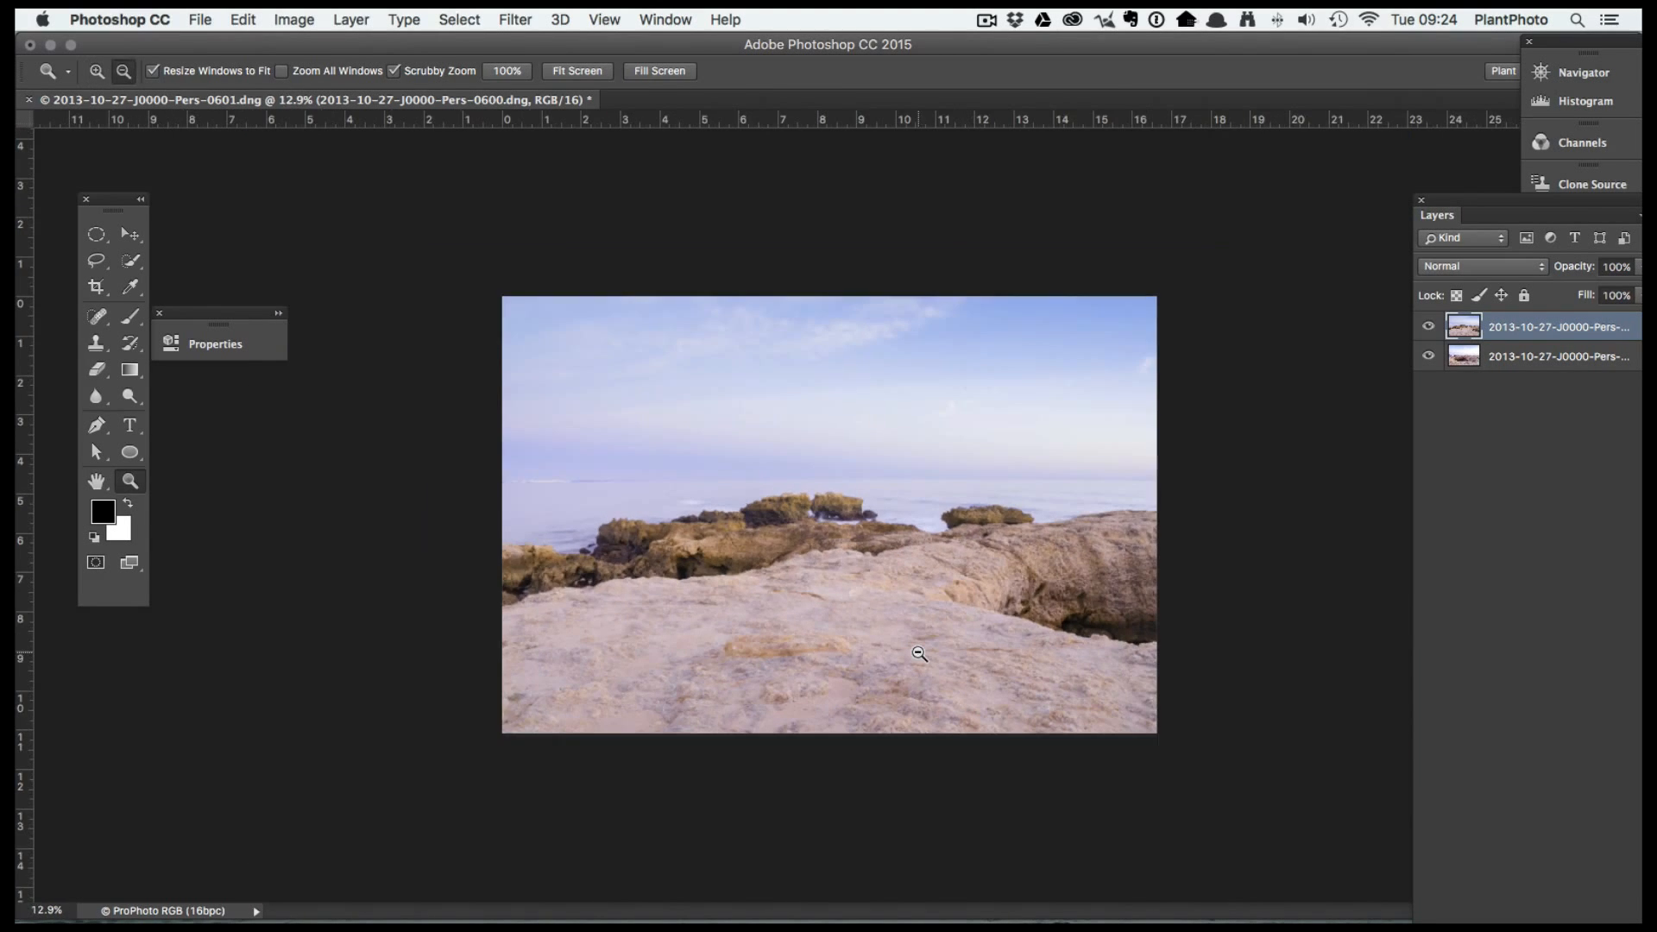
pyautogui.click(94, 286)
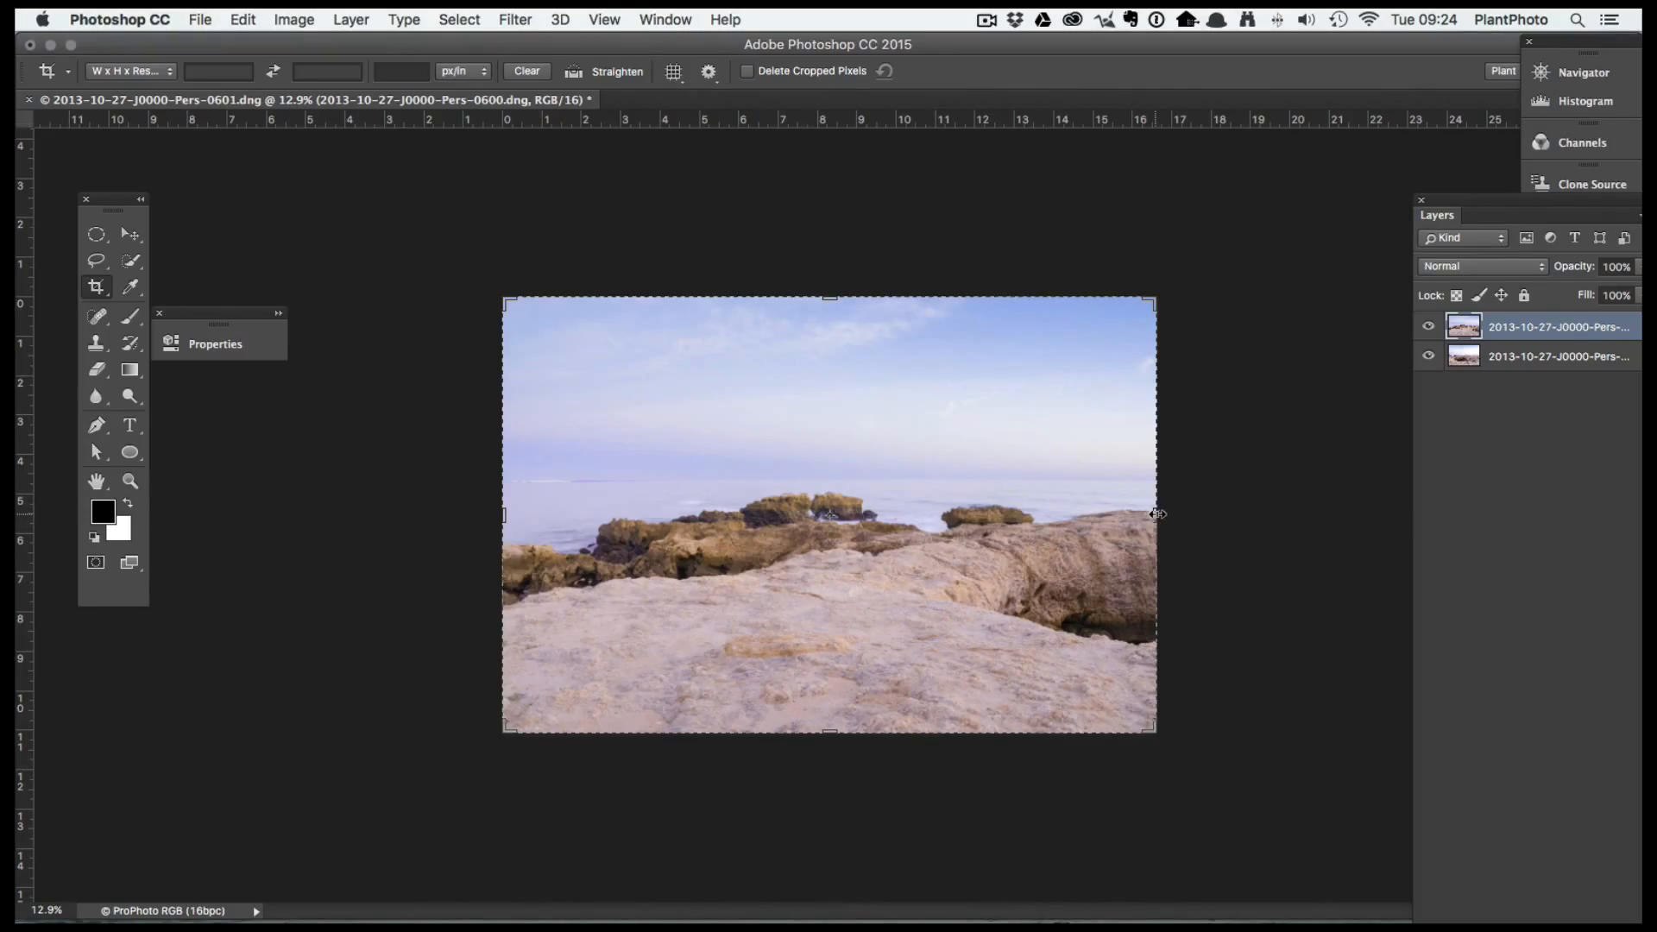
pyautogui.scroll(-4, 1157, 515)
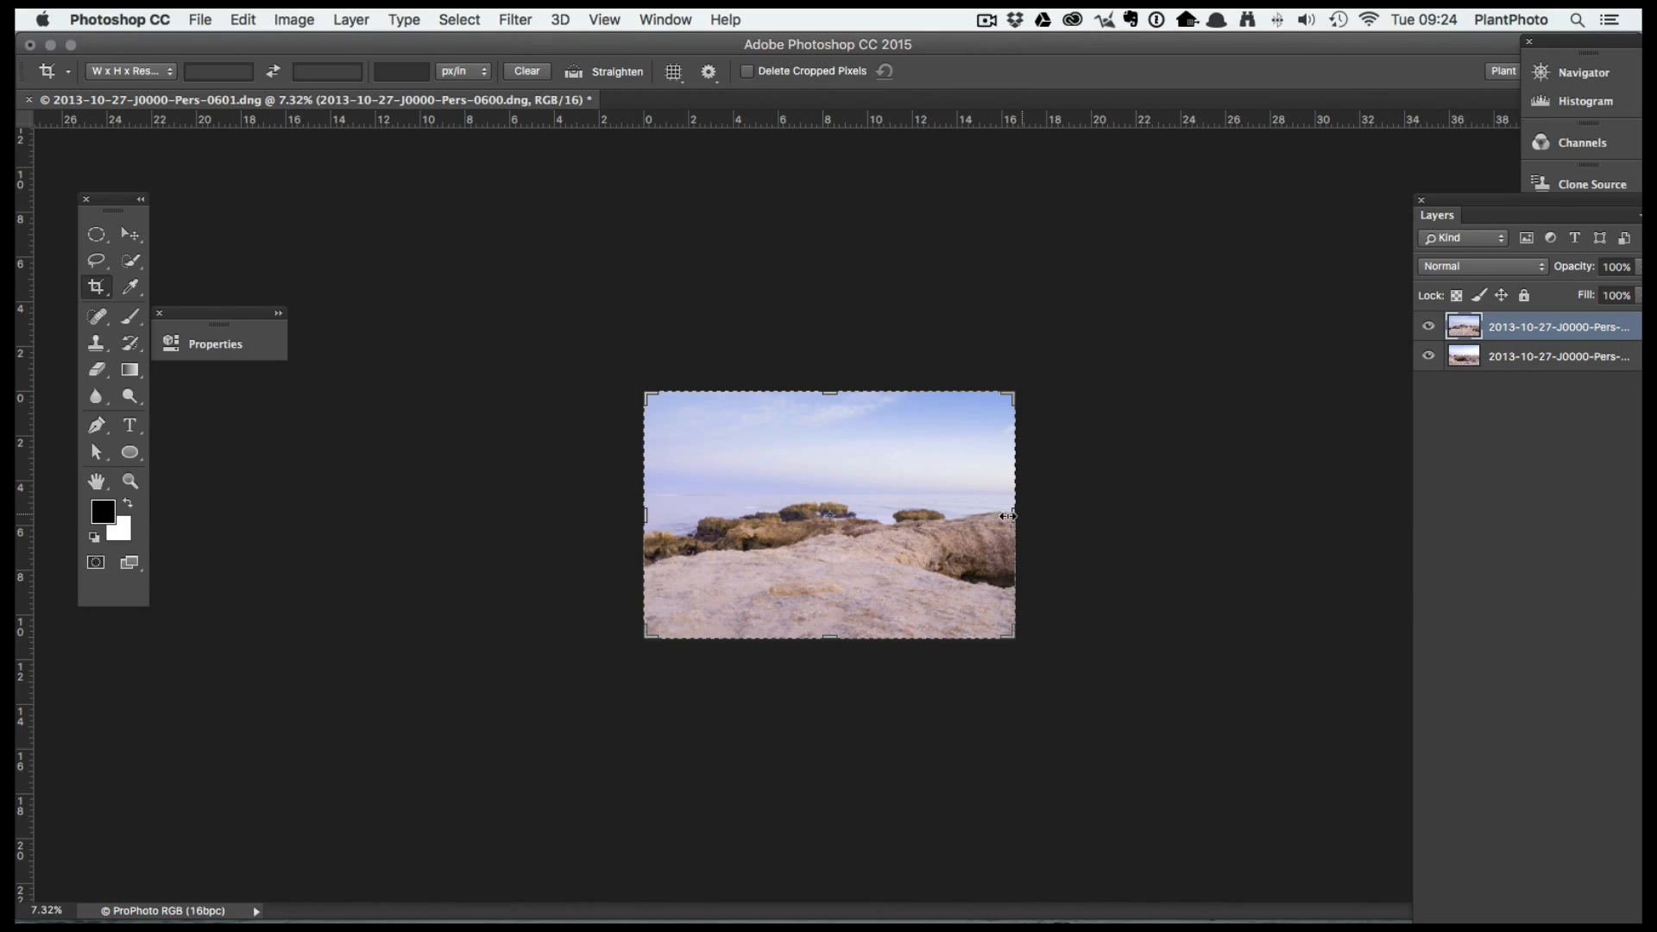
pyautogui.moveTo(1012, 515); pyautogui.dragTo(1288, 515)
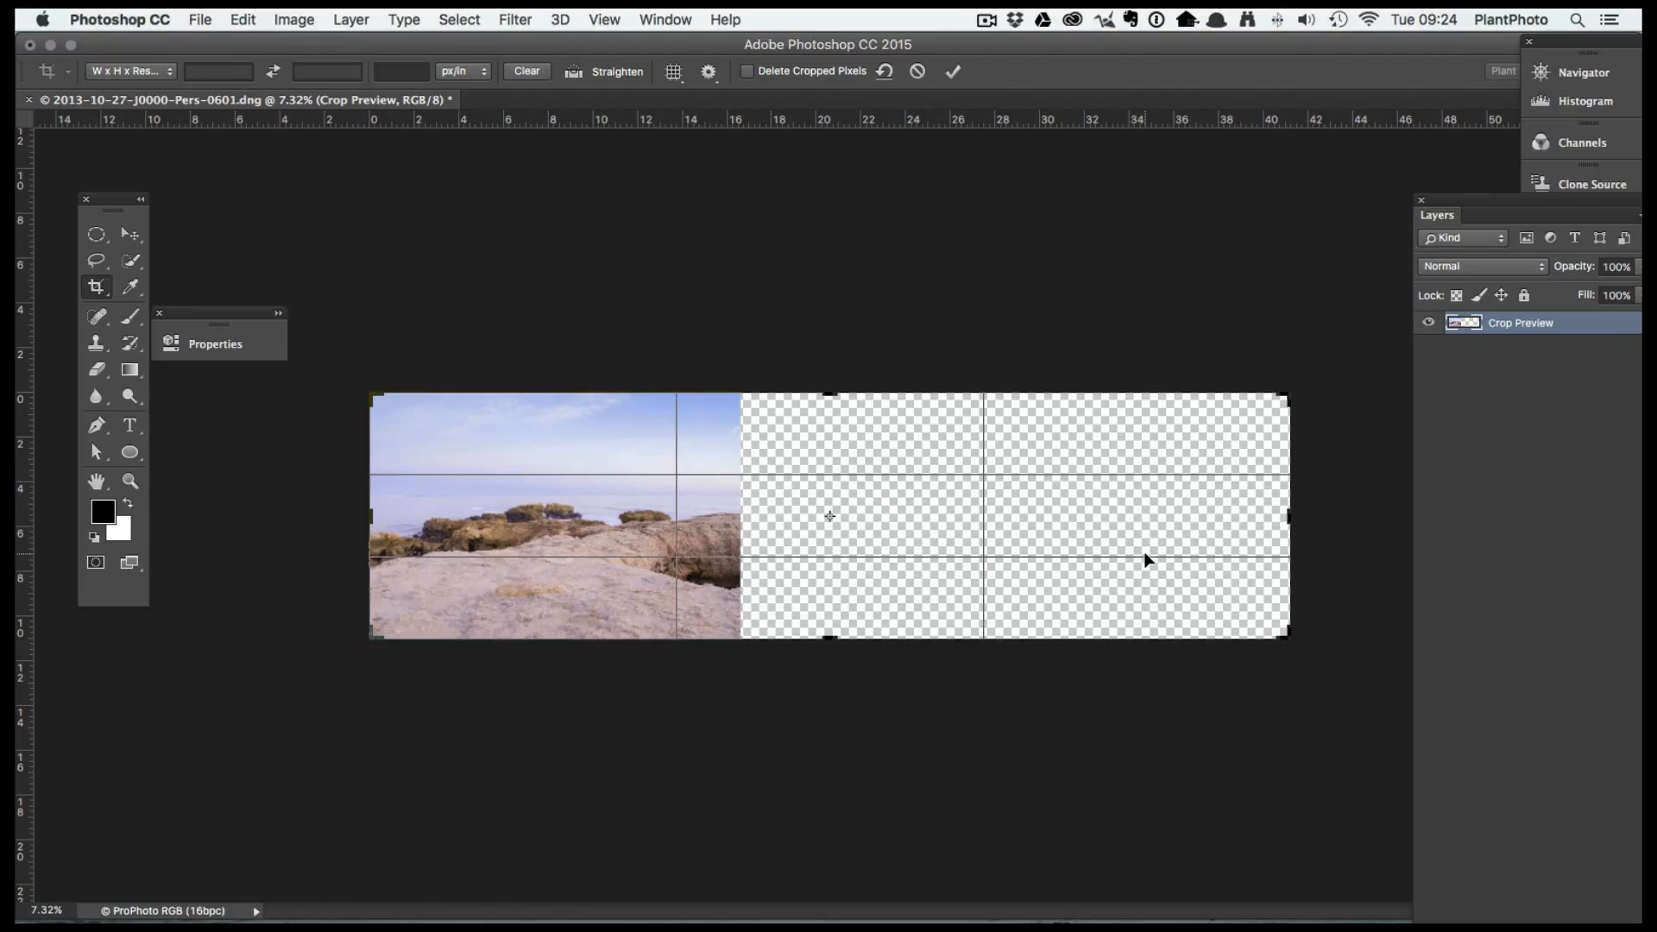
pyautogui.press('Return')
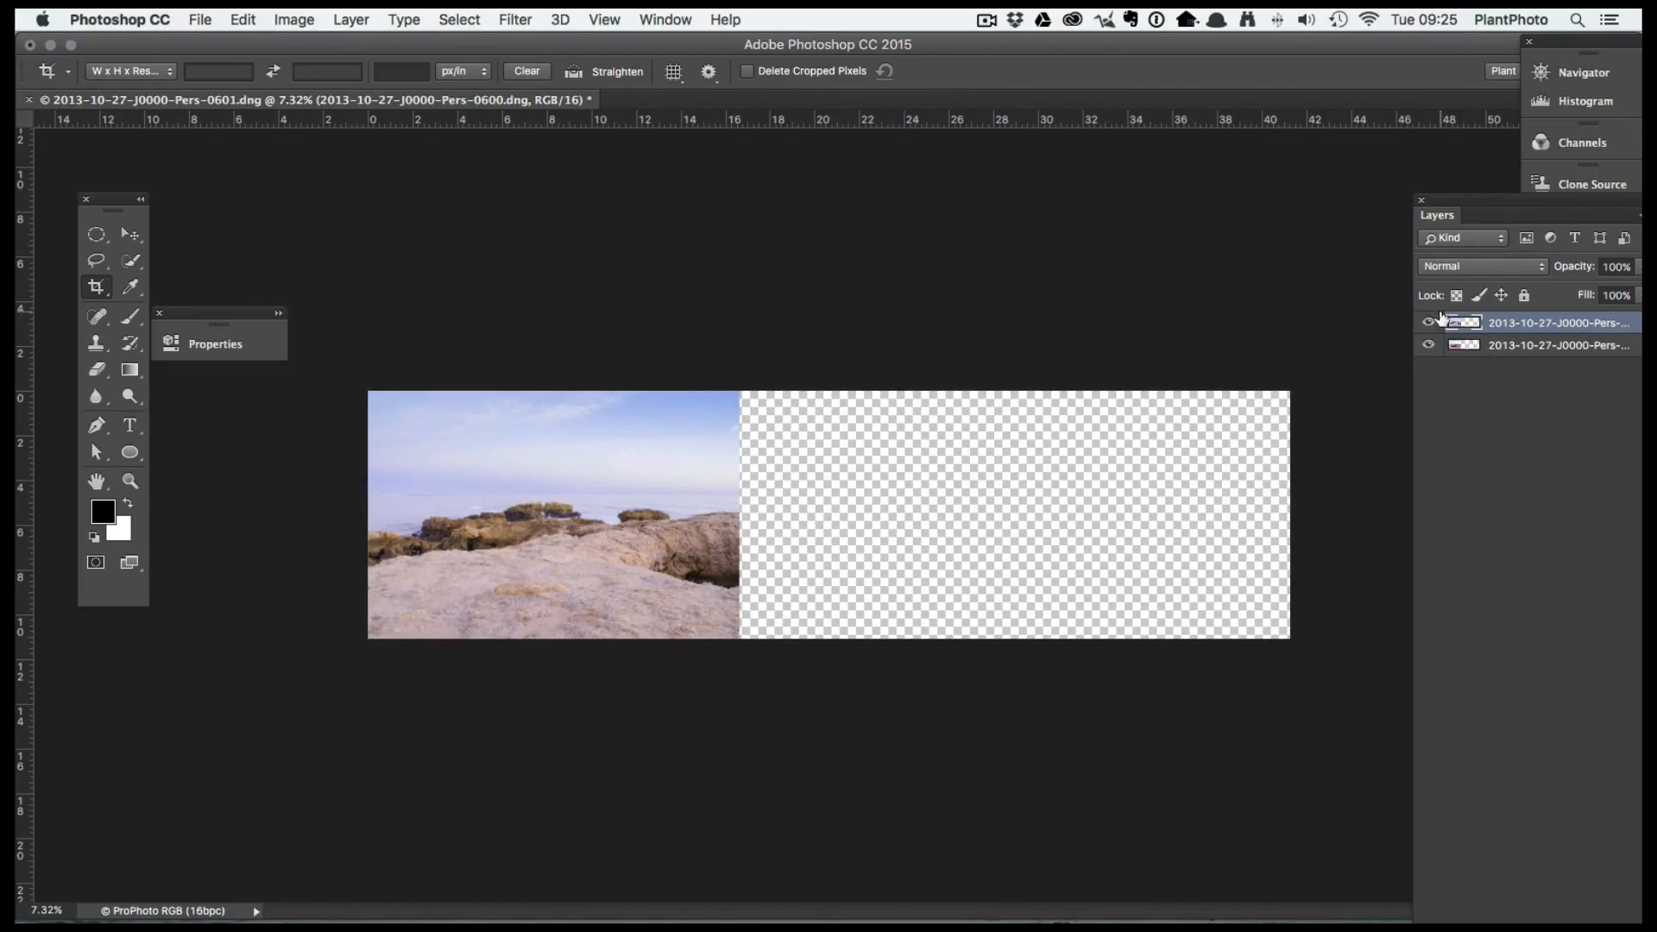
# Check the upper layer's visibility, then move the bottom layer's photo into the empty canvas just right of the other photo
pyautogui.click(1428, 324)
pyautogui.click(1428, 323)
pyautogui.click(1457, 346)
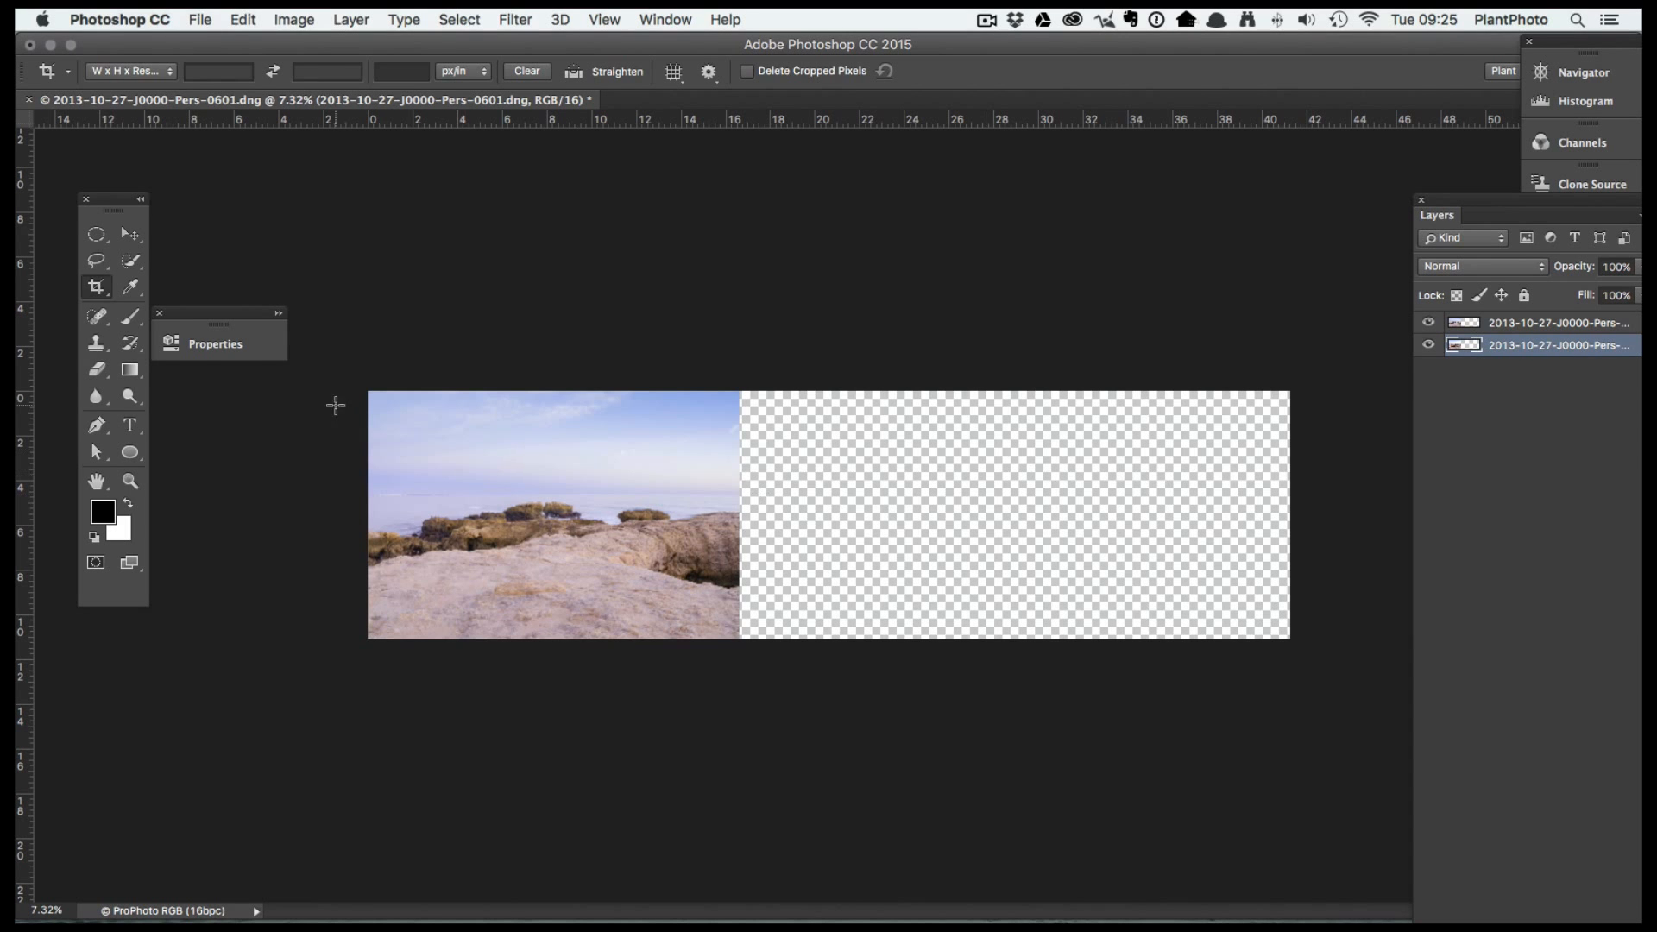
pyautogui.click(130, 234)
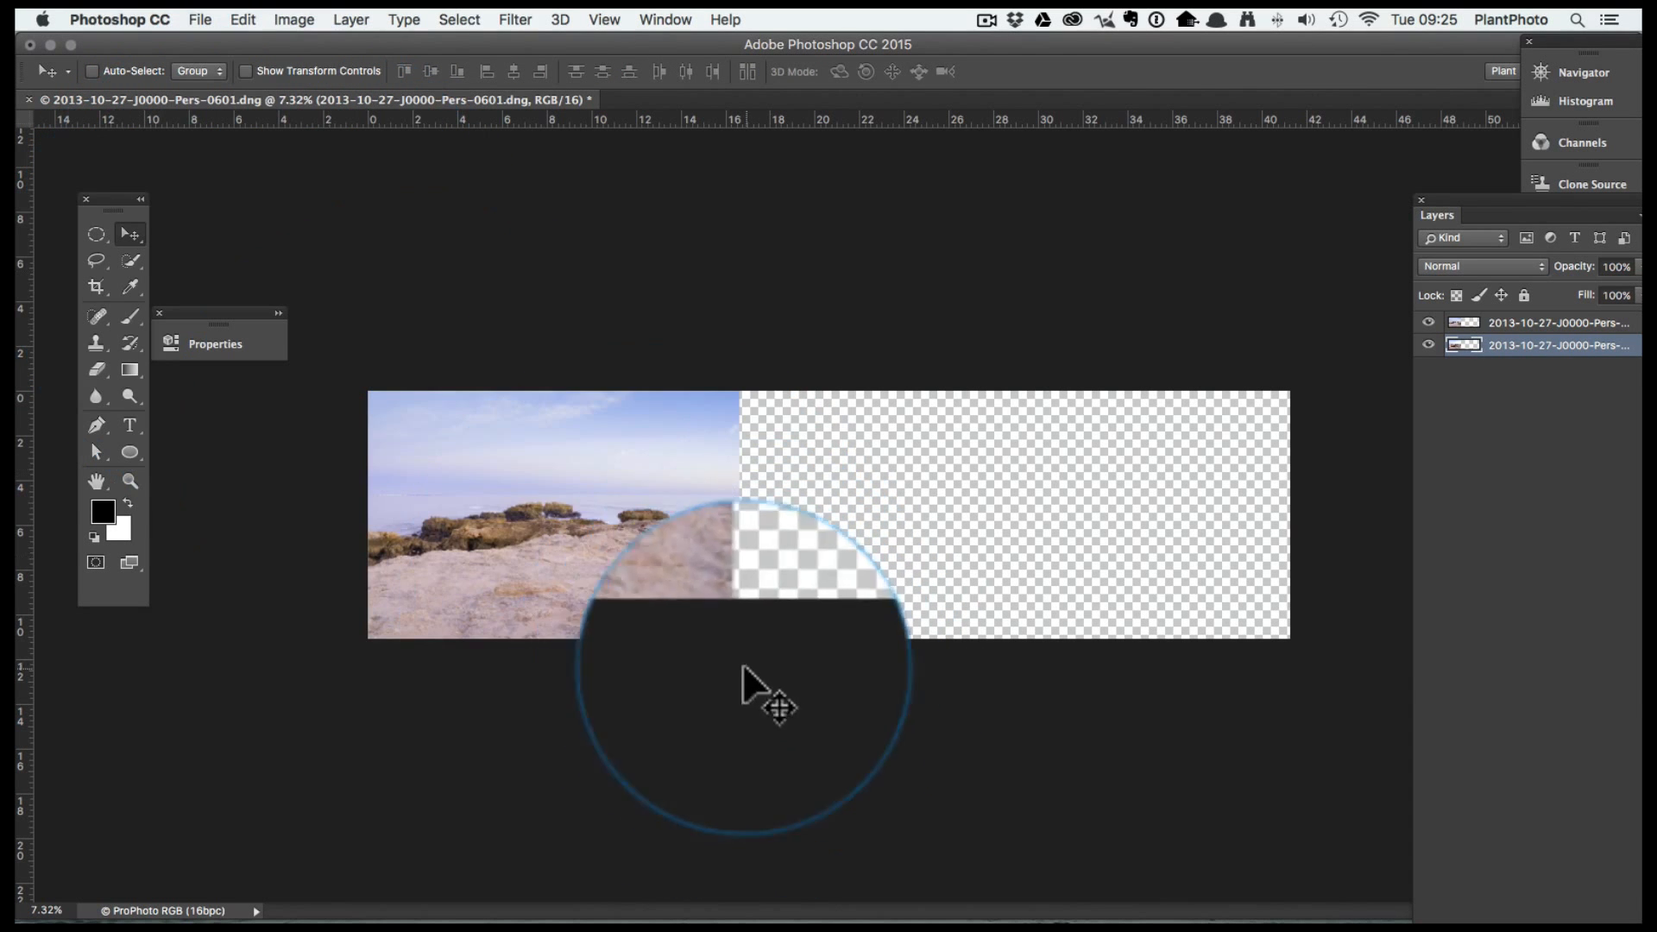
pyautogui.moveTo(642, 582); pyautogui.dragTo(1006, 582)
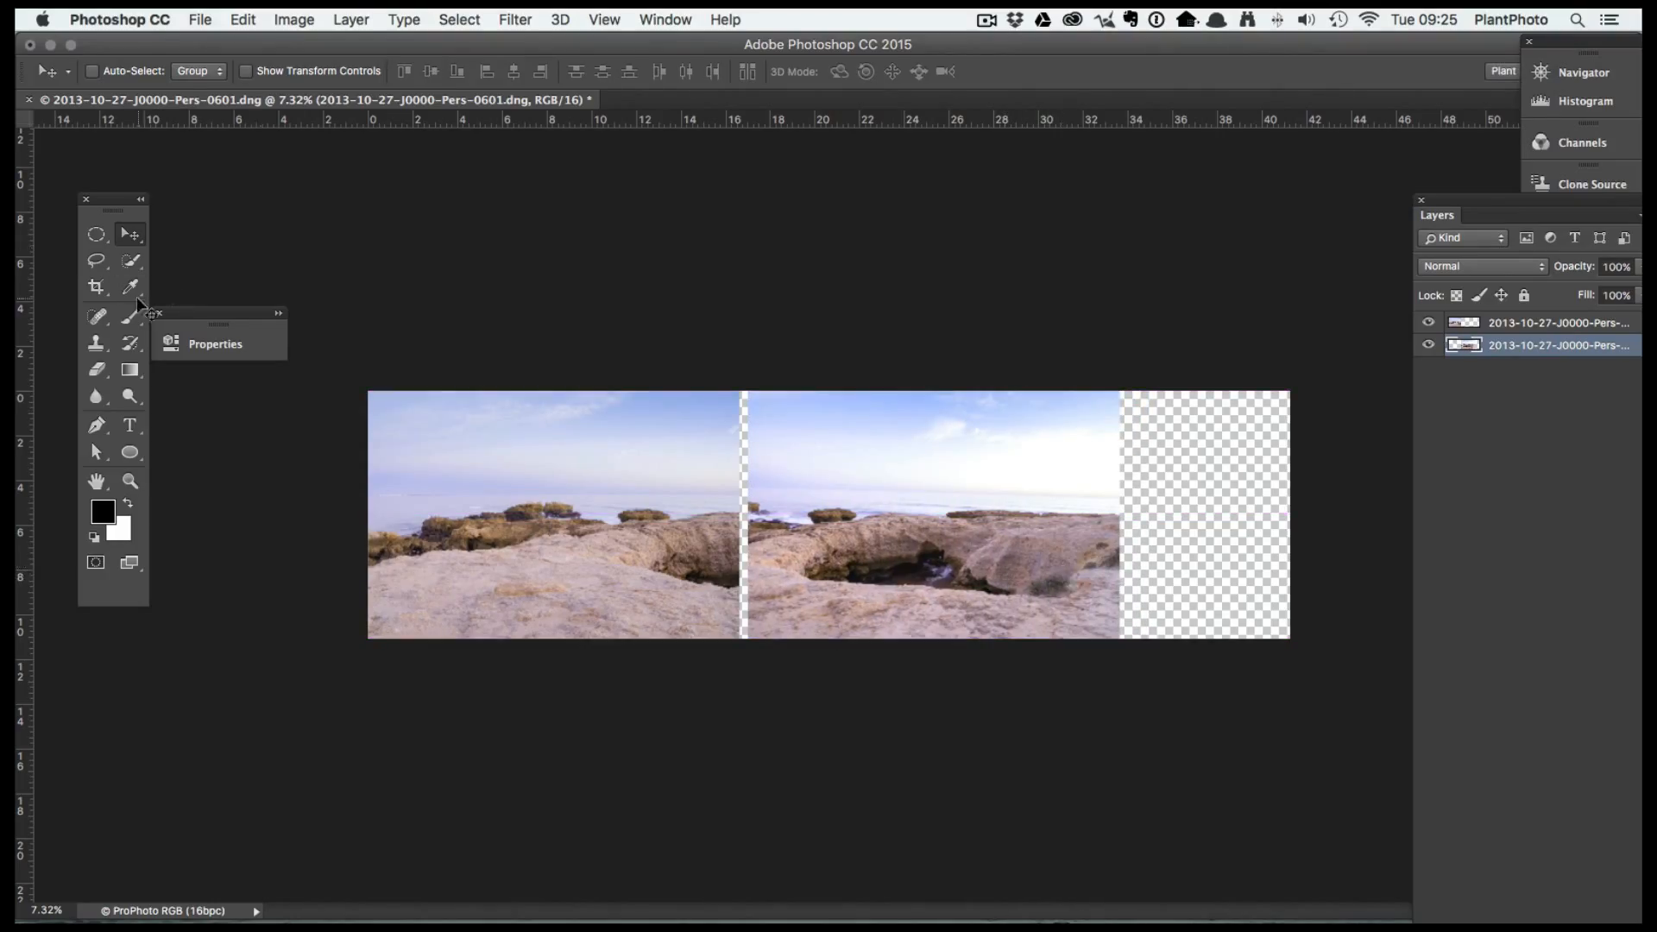
# Crop the surplus empty canvas at the right, leaving a narrow strip beyond the second photo
pyautogui.click(96, 288)
pyautogui.moveTo(1289, 519); pyautogui.dragTo(1208, 518)
pyautogui.press('Return')
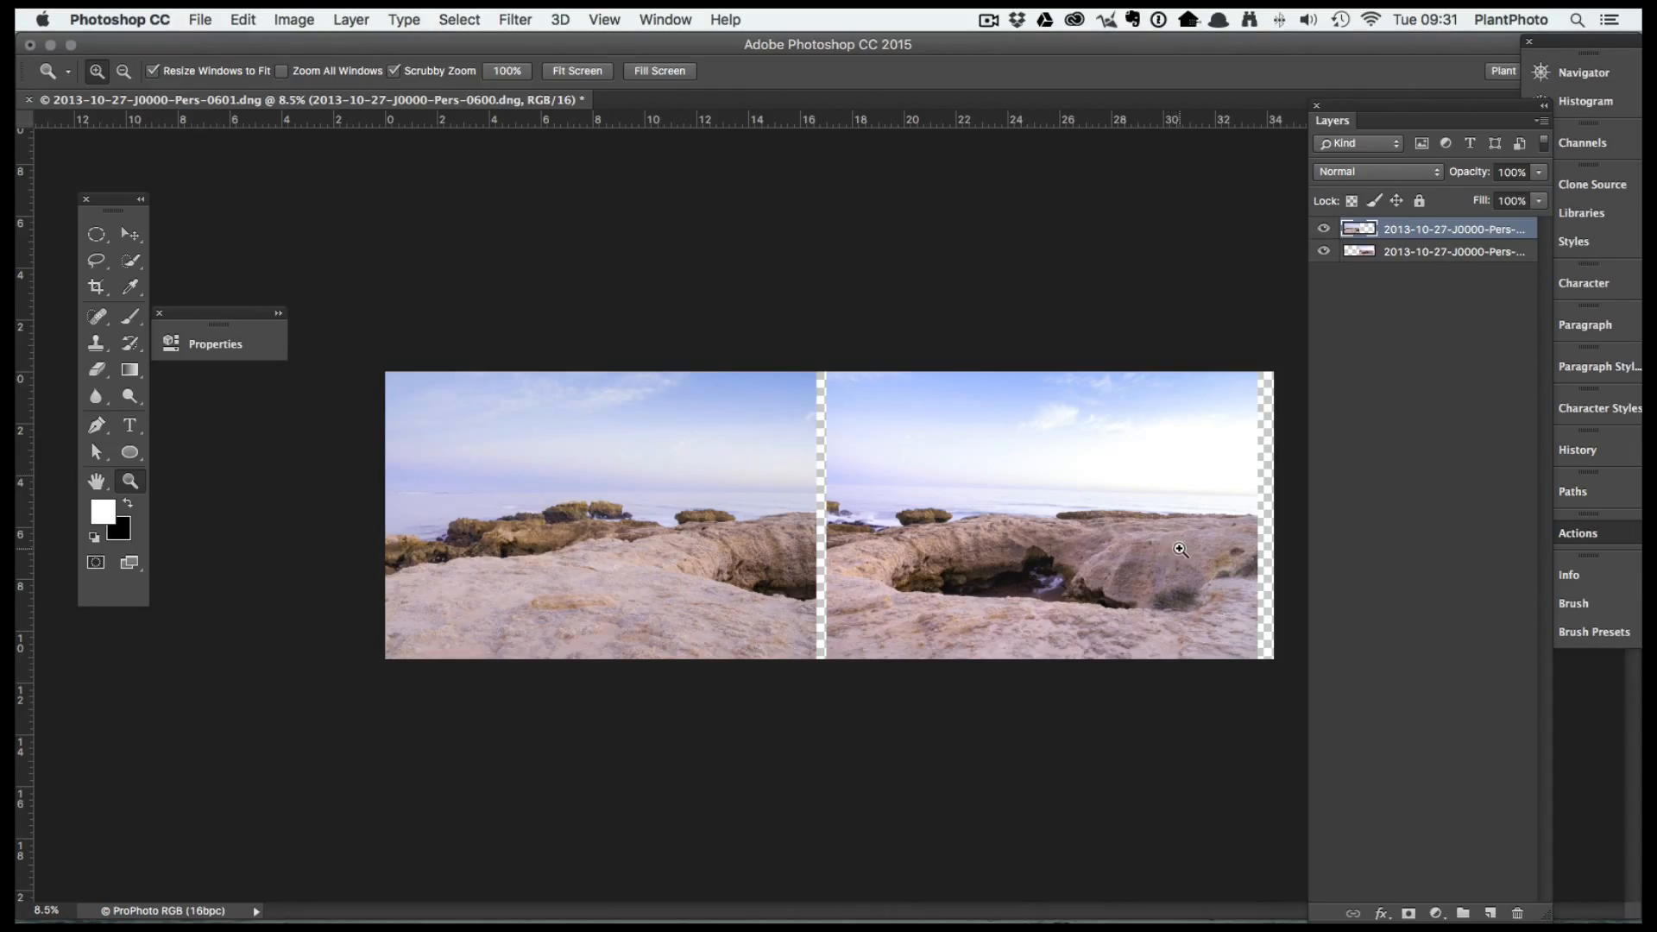
# Move the top layer's photo to the right until its rocks roughly overlap the matching rocks in the other photo
pyautogui.click(1179, 549)
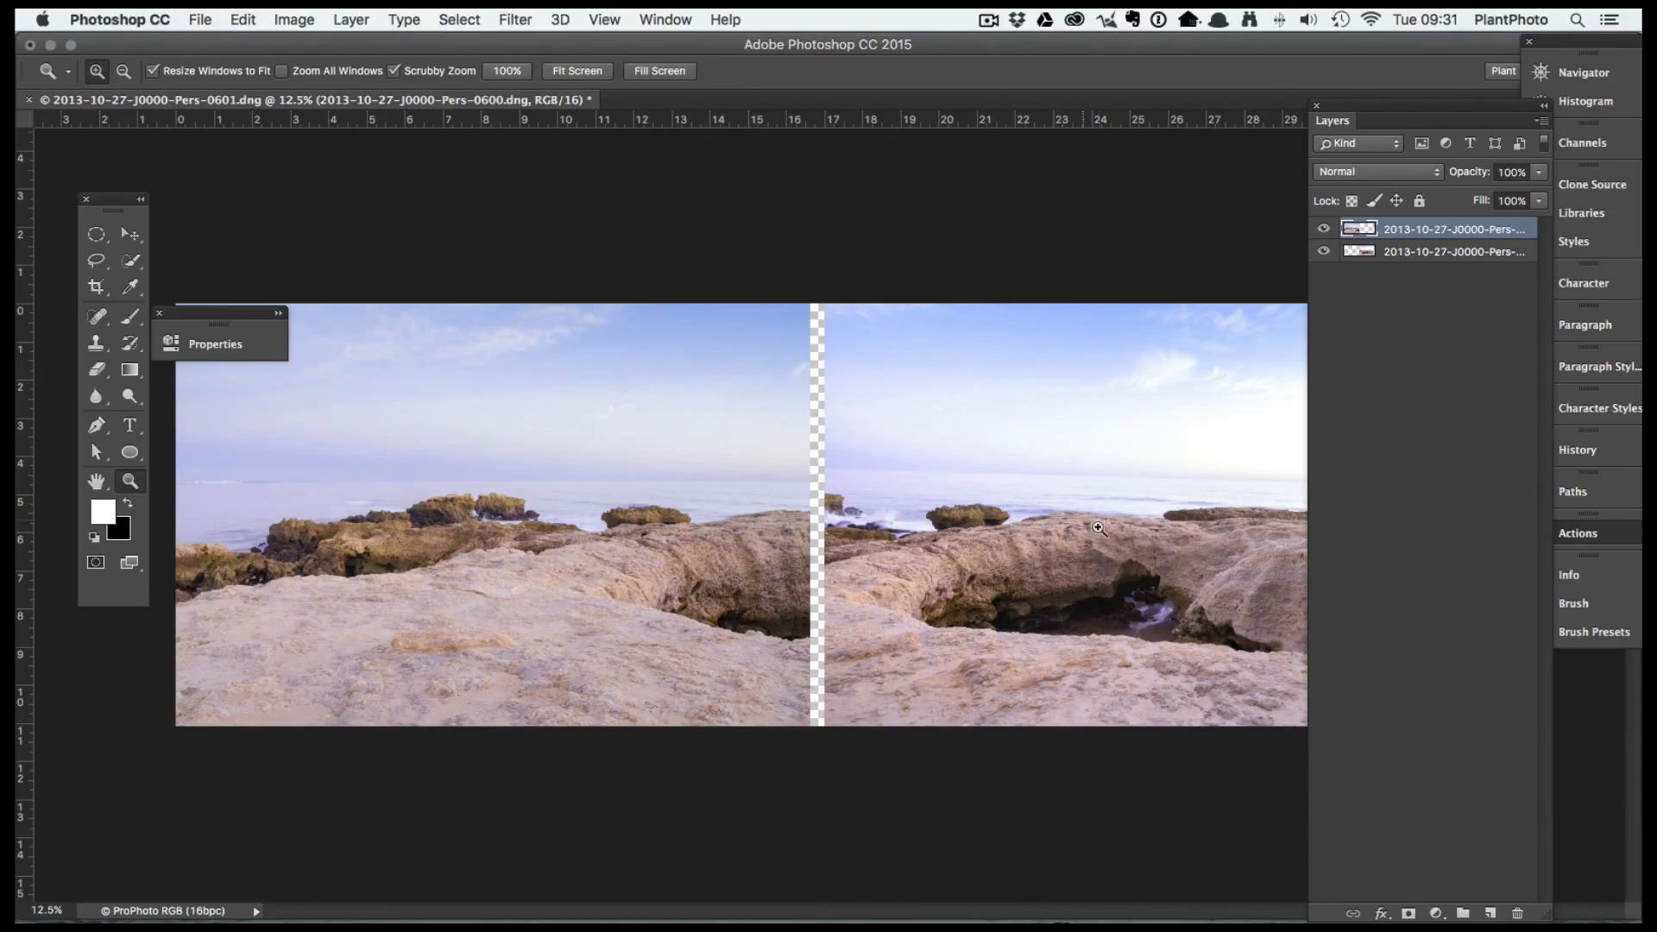
pyautogui.press('Tab')
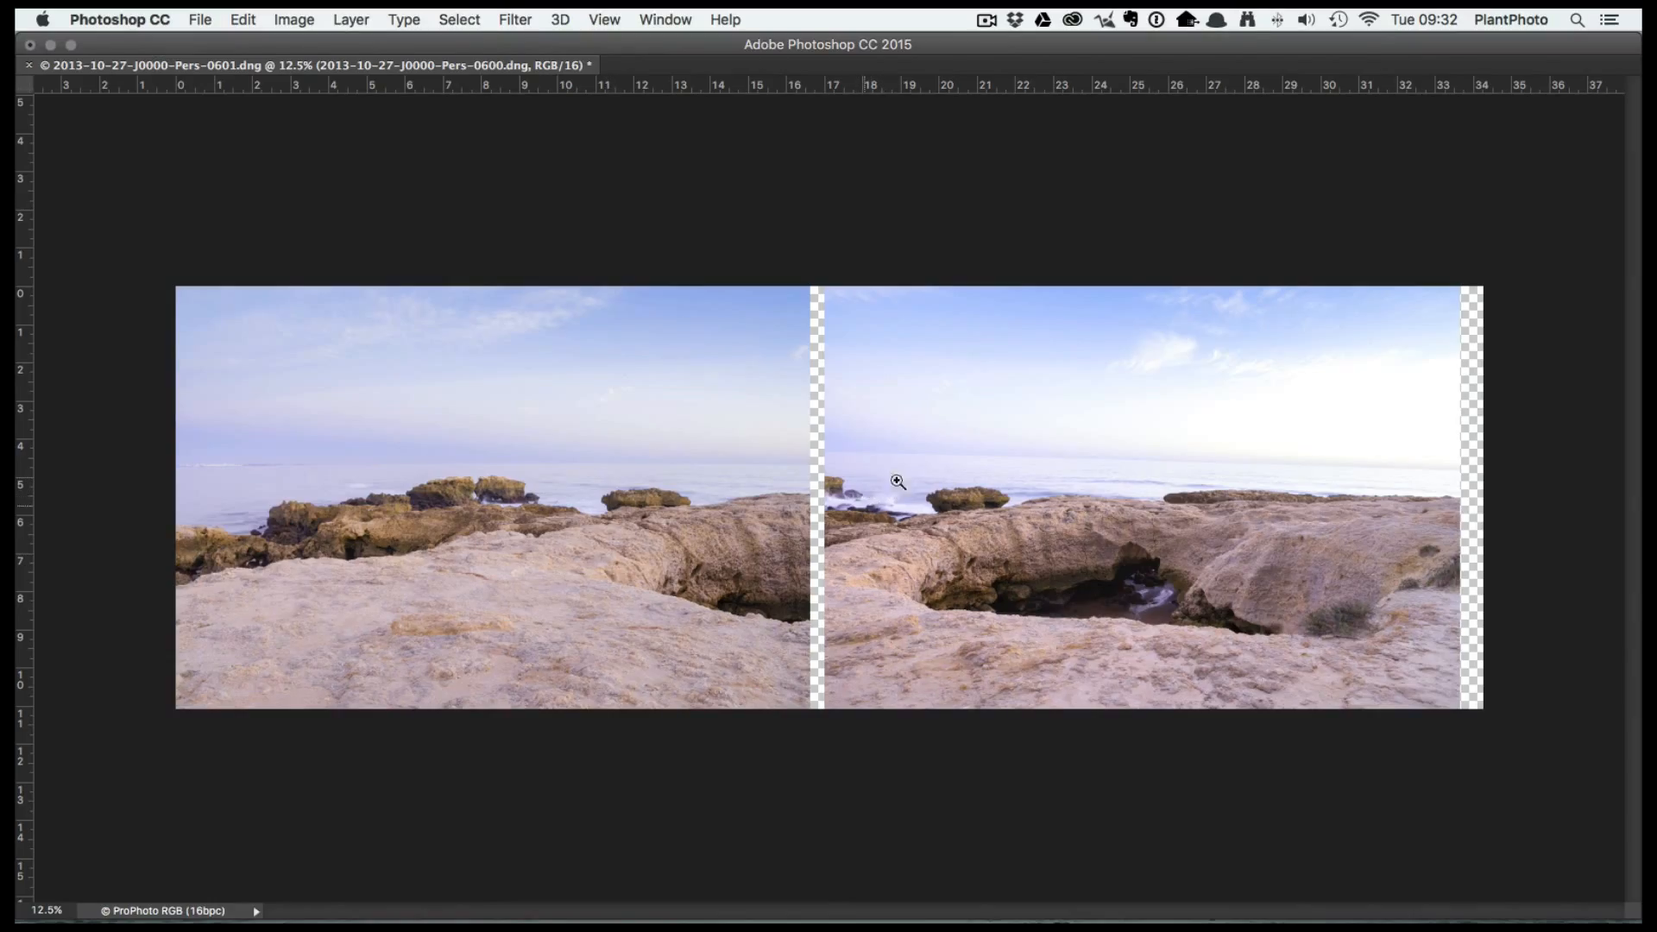
pyautogui.press('Tab')
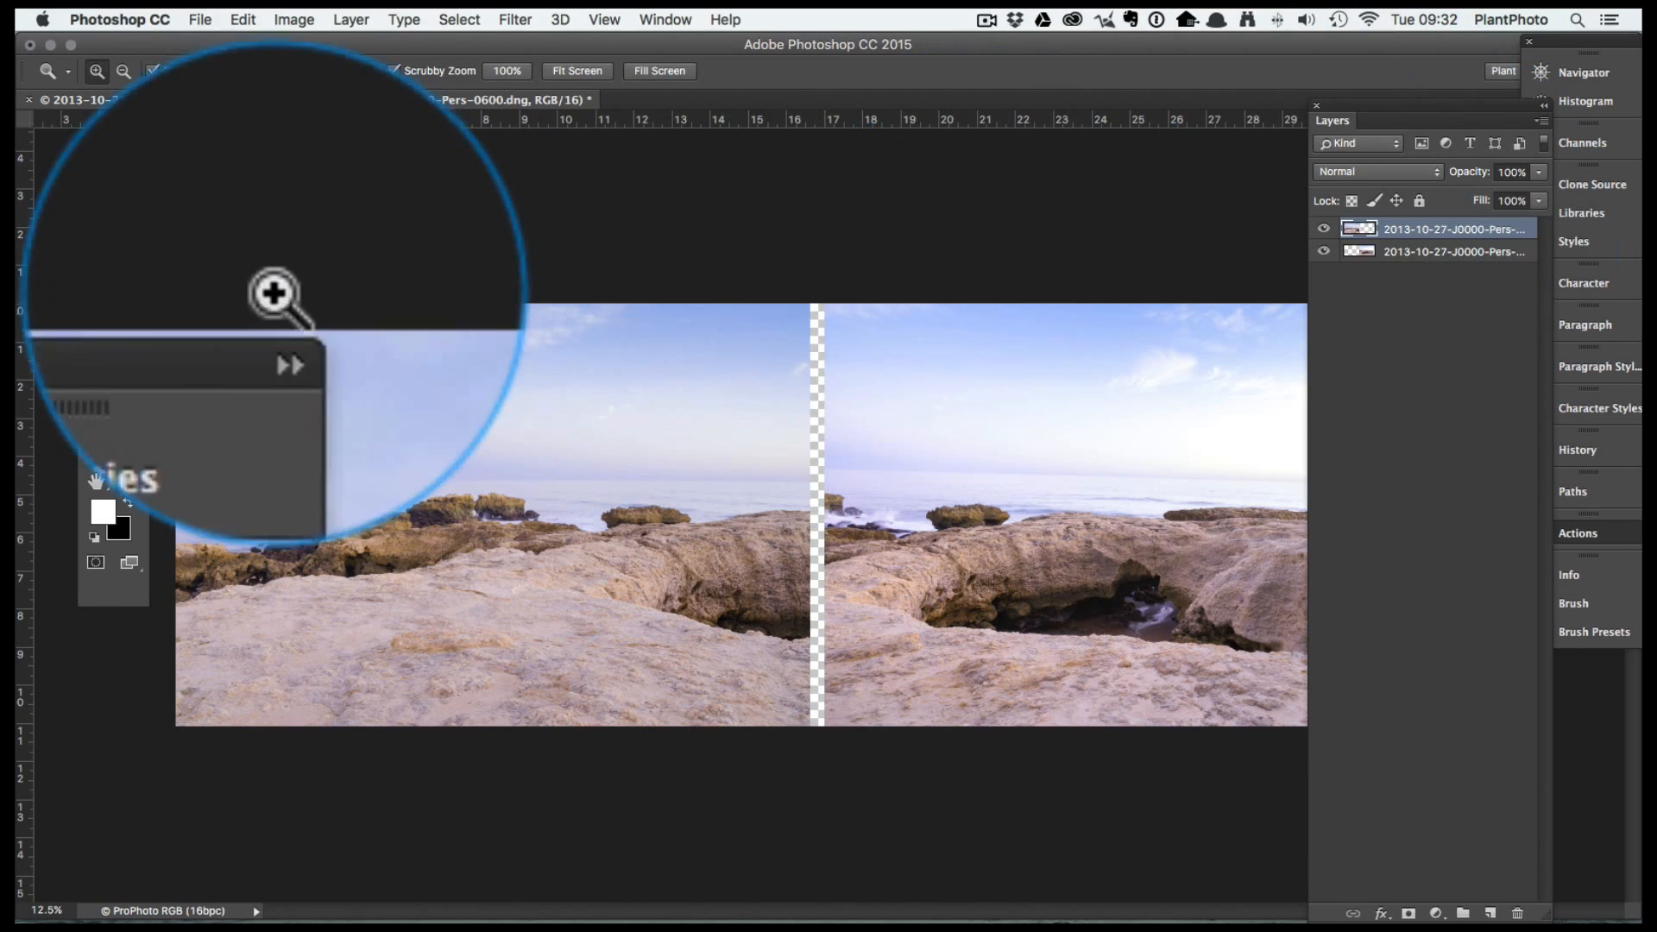
pyautogui.click(129, 234)
pyautogui.moveTo(732, 598); pyautogui.dragTo(818, 602)
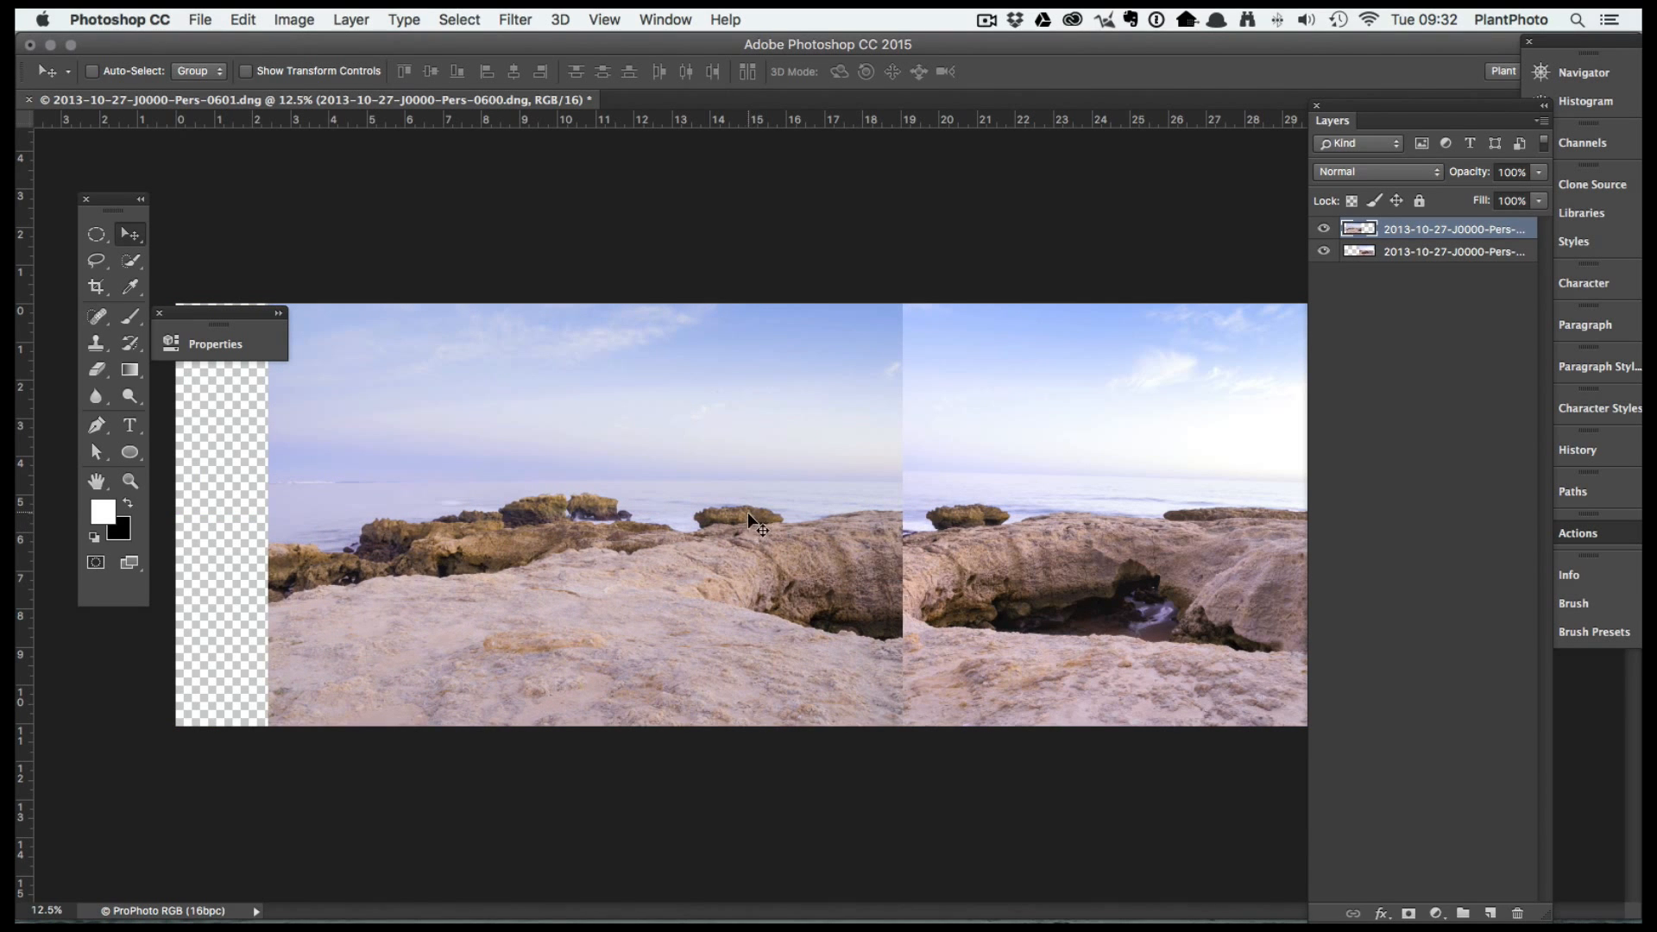
pyautogui.moveTo(786, 604); pyautogui.dragTo(1006, 610)
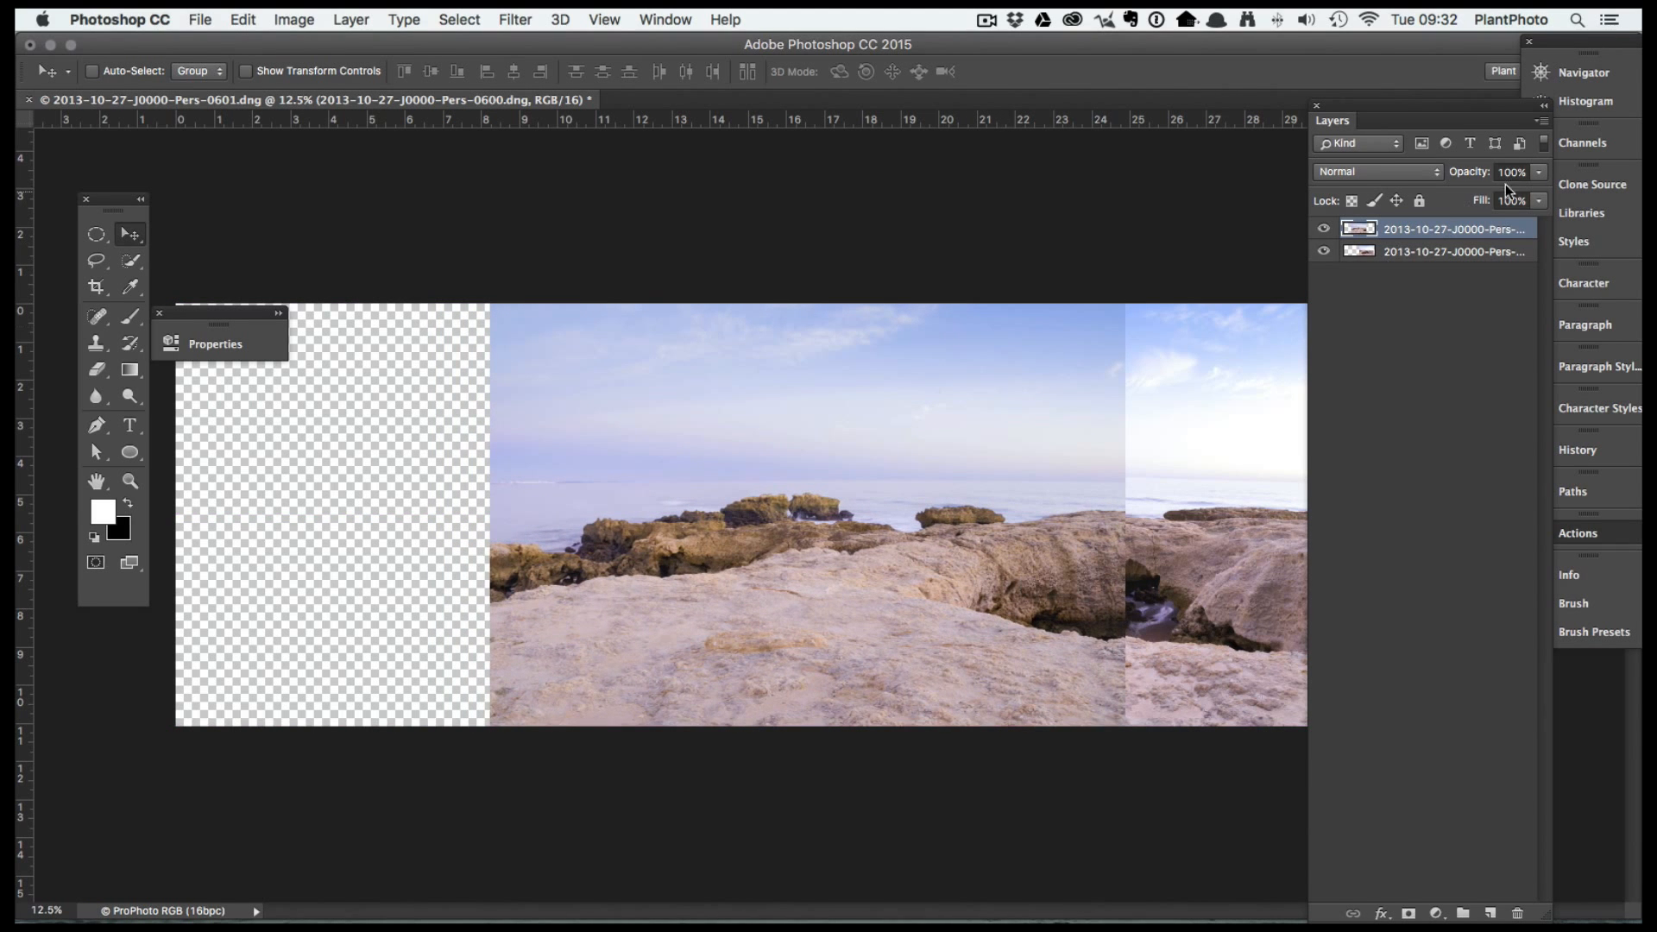
# Test the top layer's opacity for judging the overlap, leave it at 100%, and set the blend mode to Difference
pyautogui.click(1537, 174)
pyautogui.moveTo(1535, 192)
pyautogui.mouseDown()
pyautogui.moveTo(1501, 191)
pyautogui.moveTo(1539, 192)
pyautogui.mouseUp()
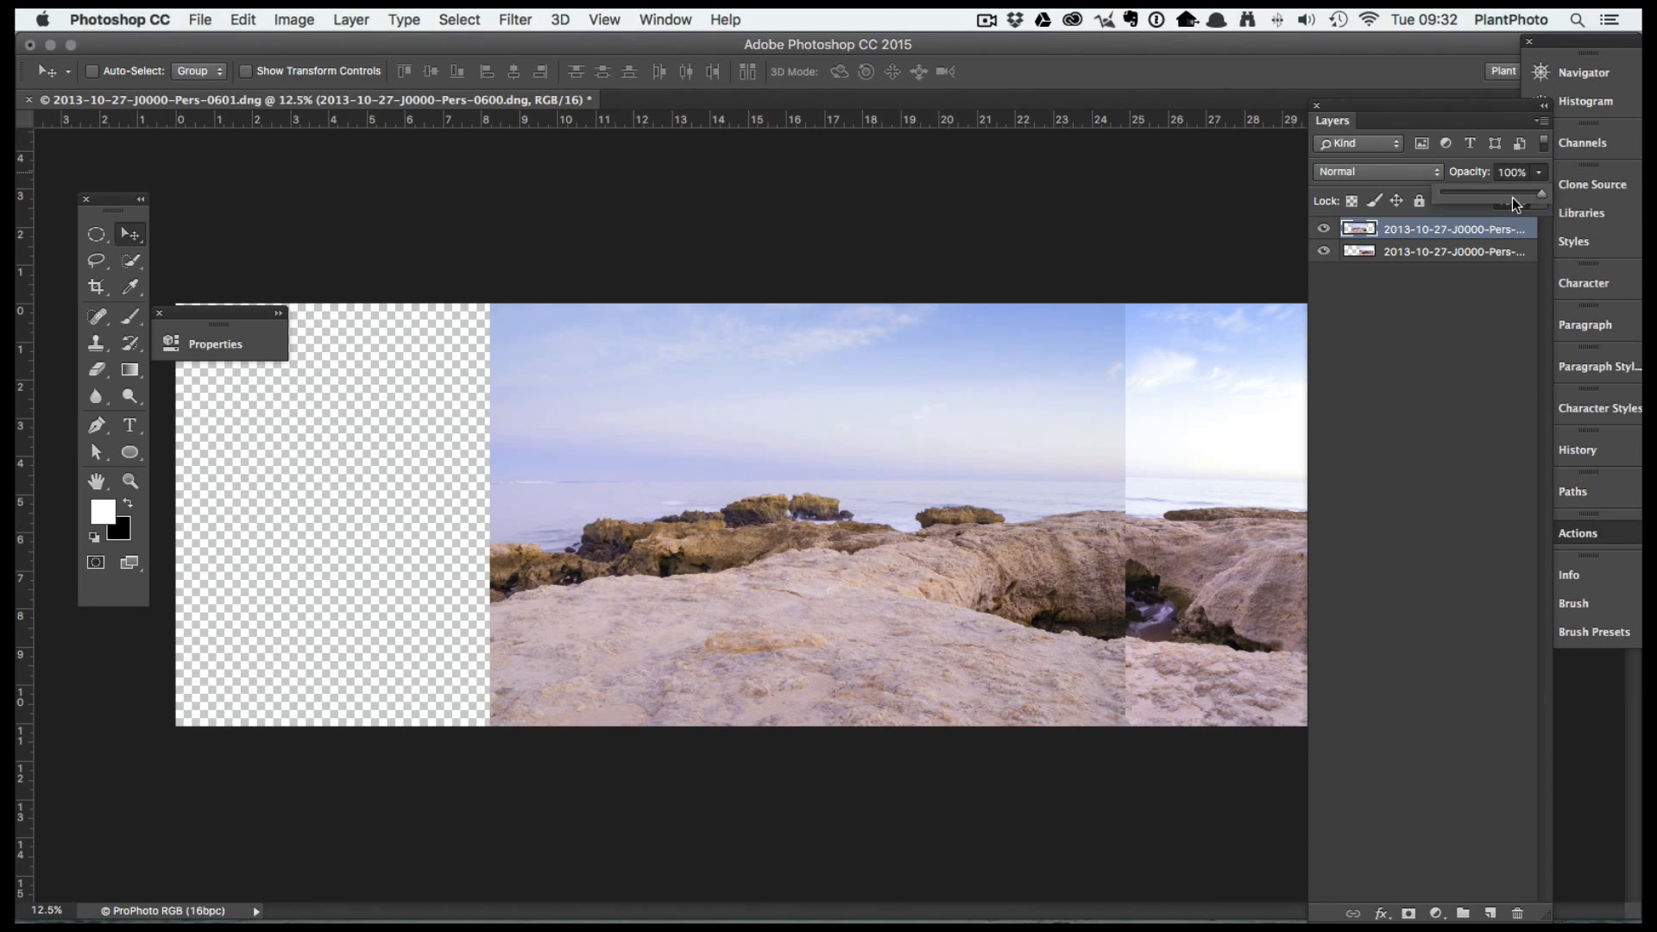
pyautogui.click(1368, 173)
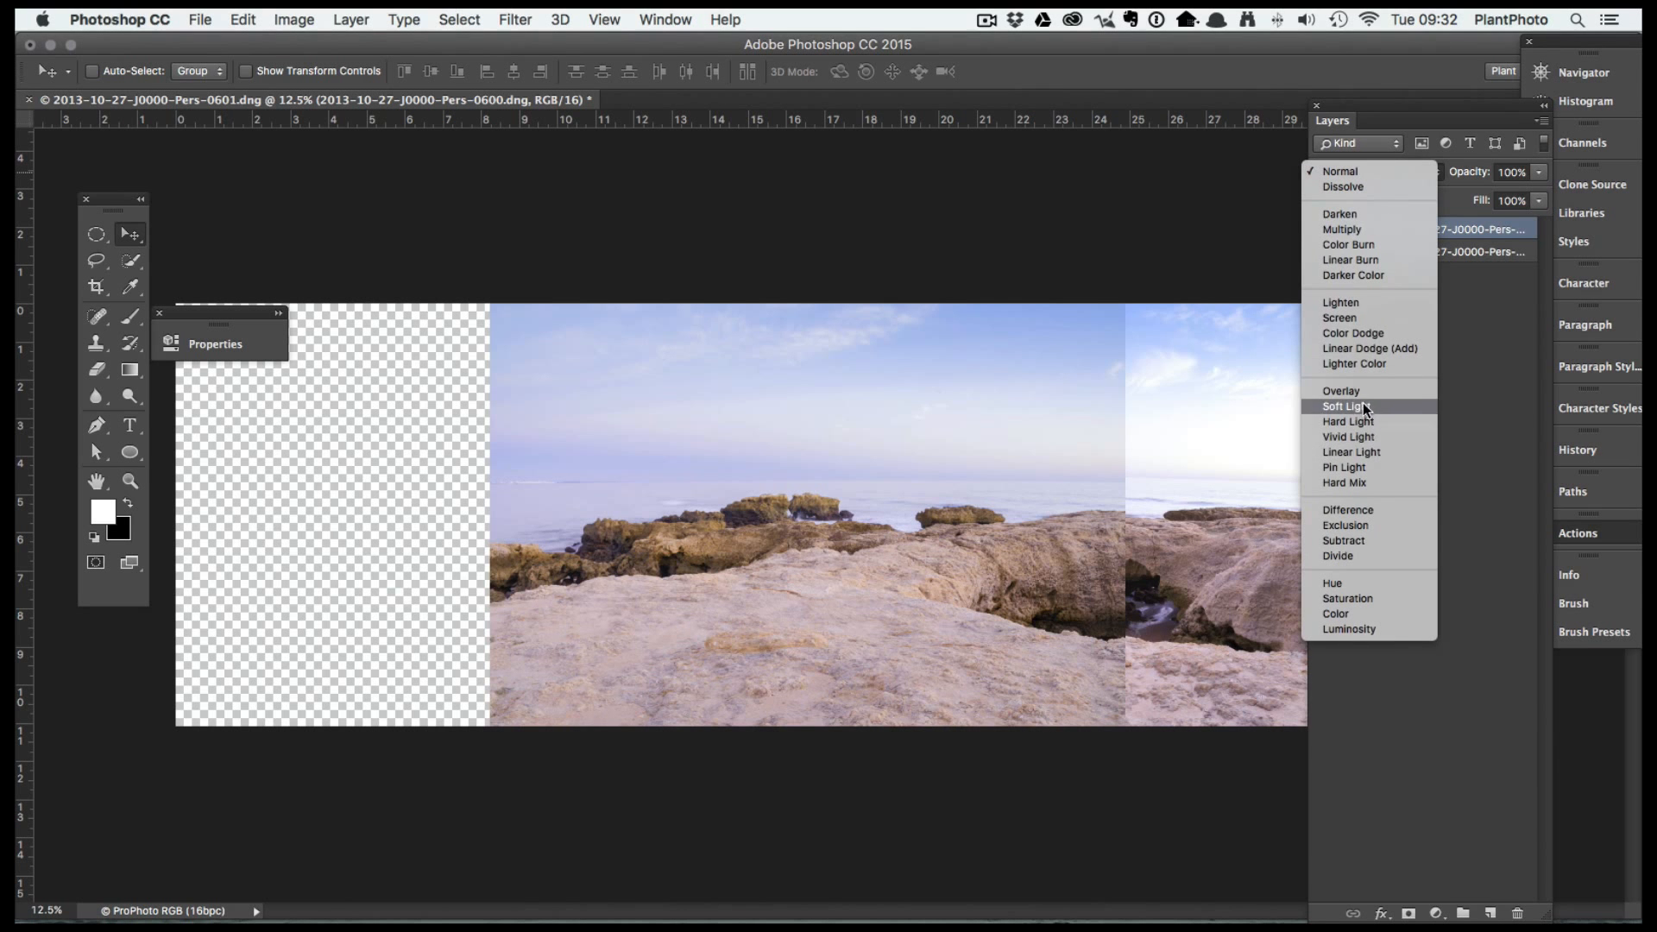
pyautogui.click(1365, 507)
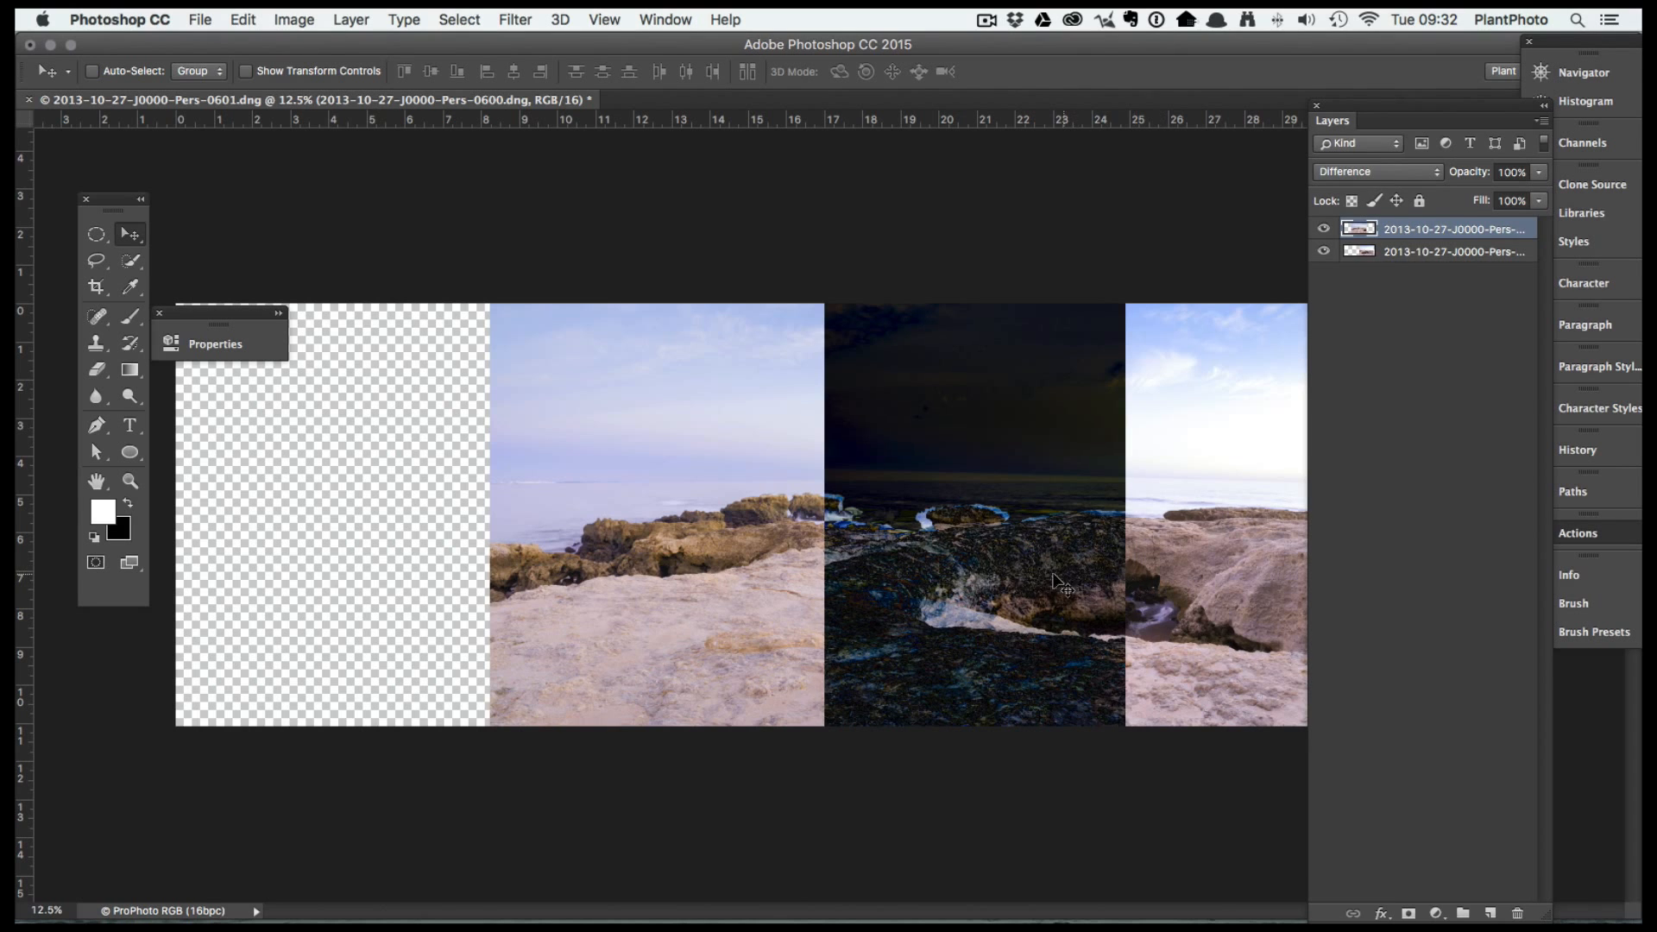
# Shift the top photo slightly right and up in coarse nudges to align the rocks in the overlap
pyautogui.moveTo(1060, 587); pyautogui.dragTo(1063, 580)
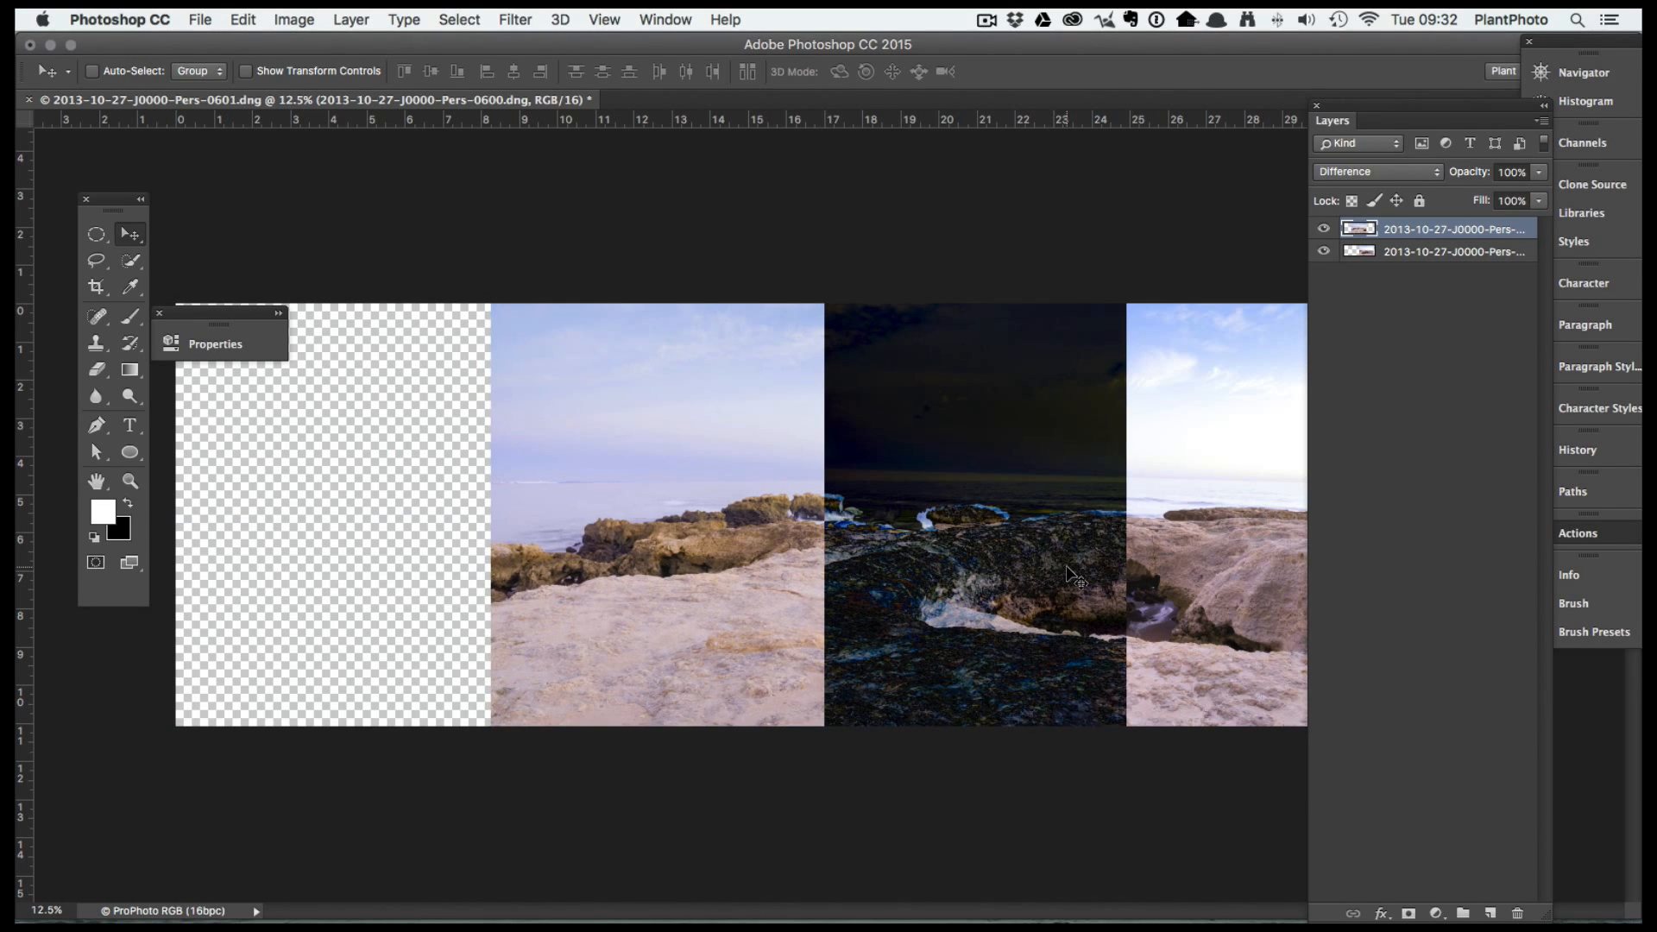
pyautogui.hotkey('shift', 'Up')
pyautogui.hotkey('shift', 'Up')
pyautogui.hotkey('shift', 'Right')
pyautogui.hotkey('shift', 'Right')
pyautogui.hotkey('shift', 'Right')
pyautogui.hotkey('shift', 'Right')
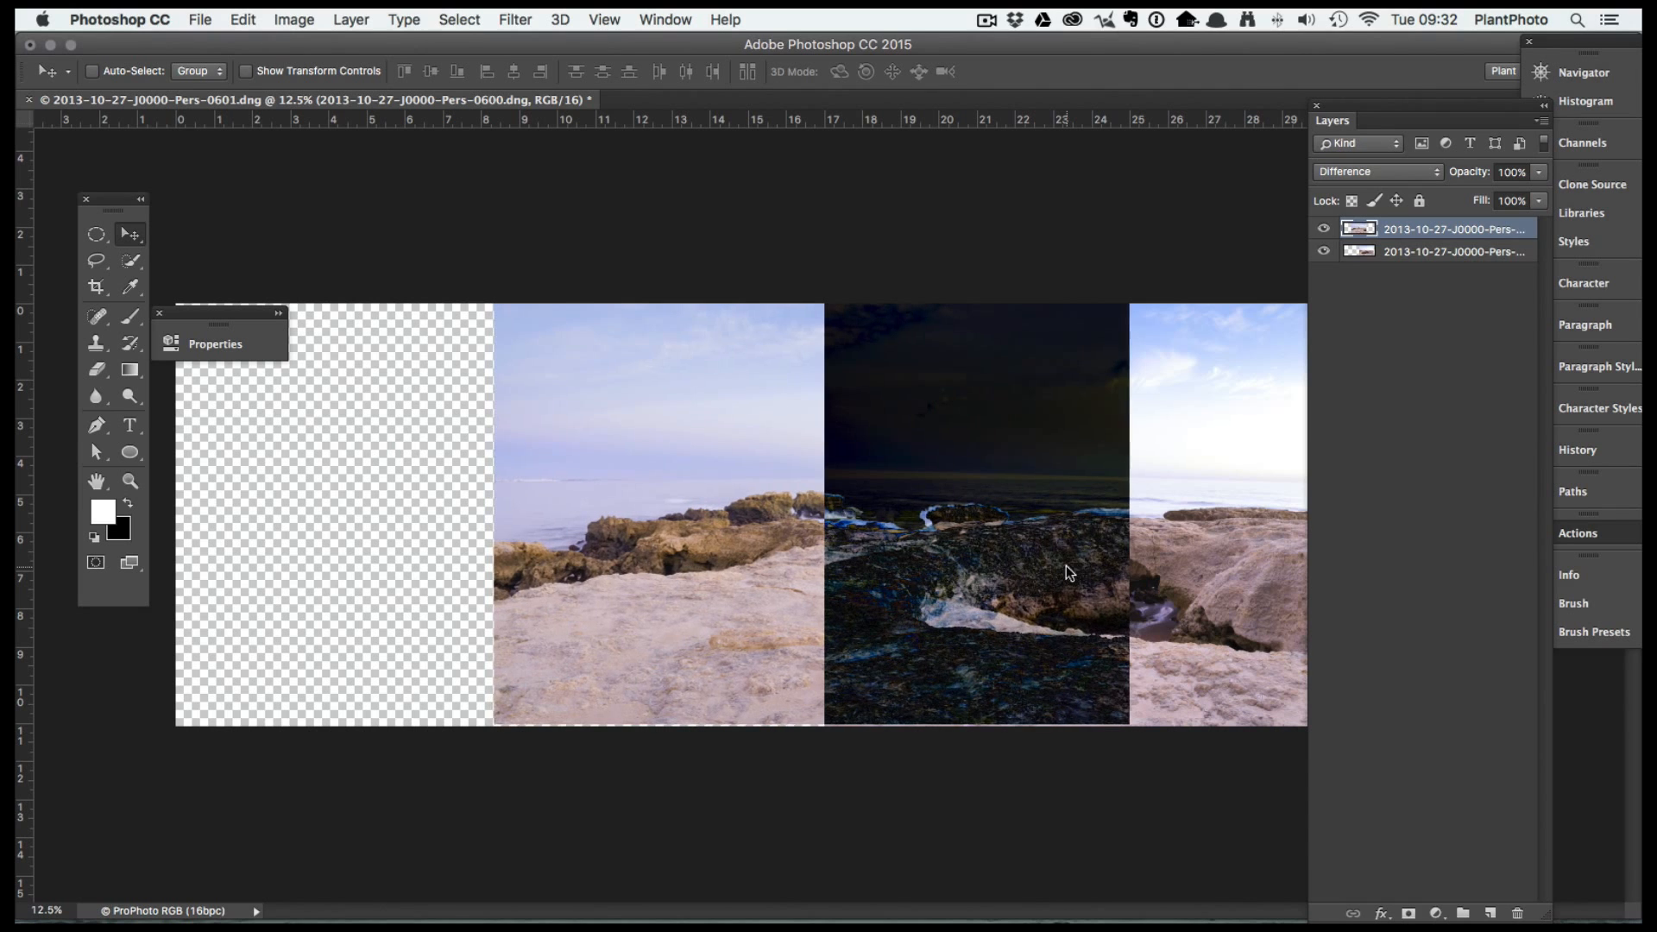
# Fine-tune the top photo's alignment with small horizontal and vertical nudges until the overlap appears as dark as possible
pyautogui.press('super+space')
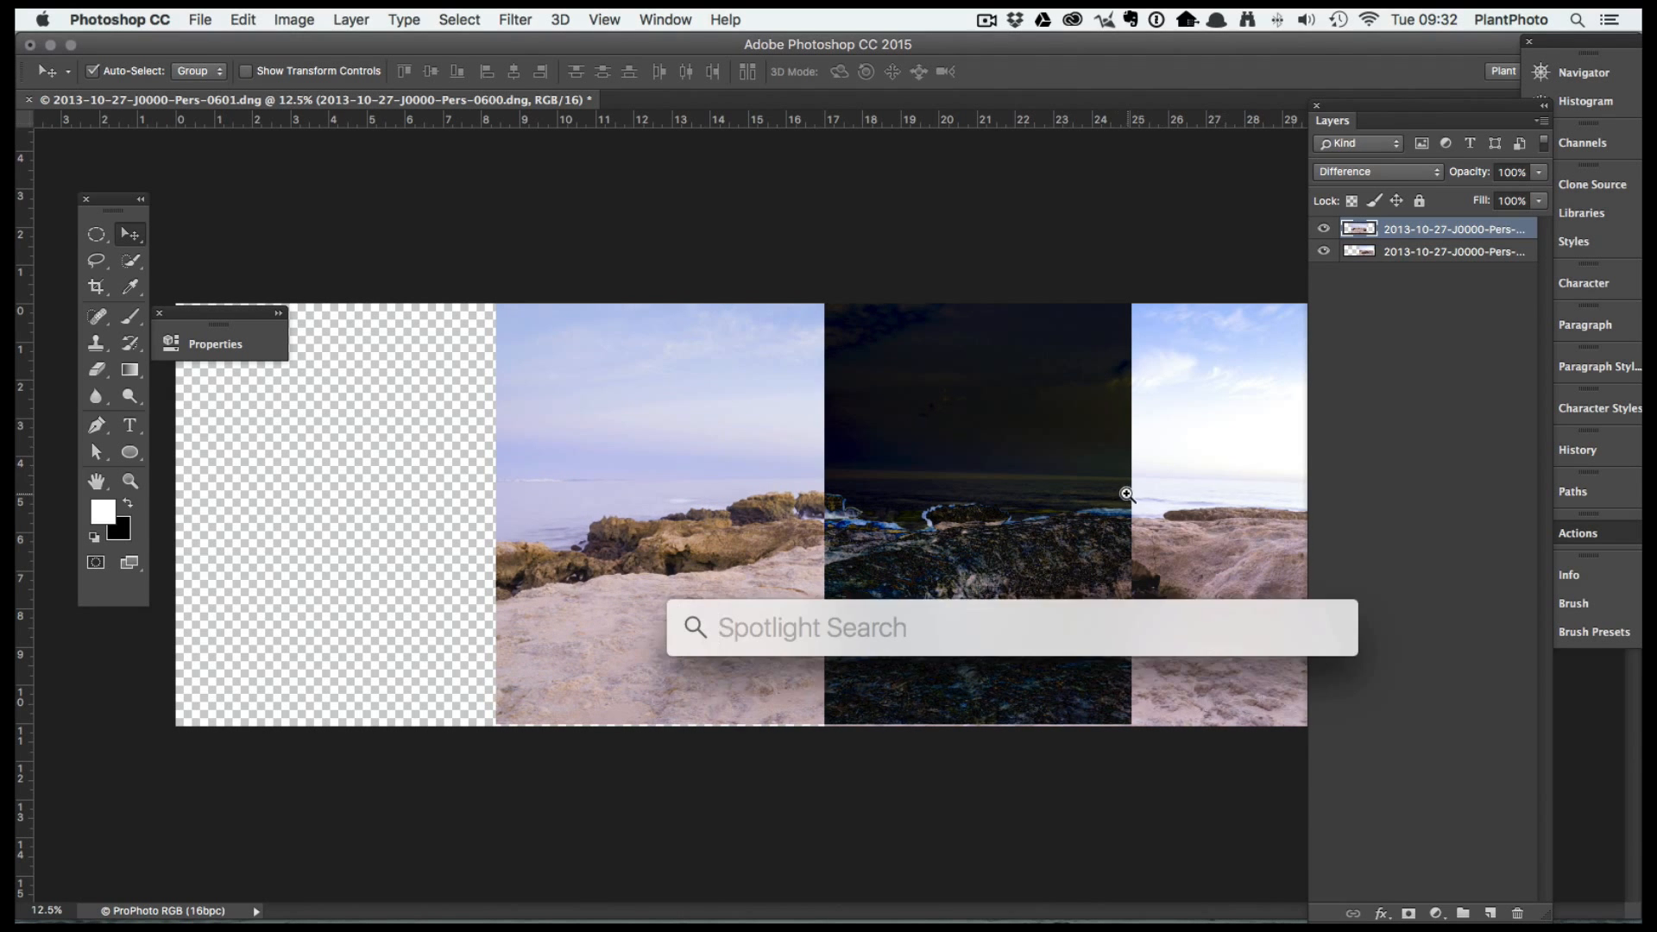
pyautogui.keyDown('super'); pyautogui.click(1129, 496); pyautogui.keyUp('super')
pyautogui.keyDown('super'); pyautogui.click(1183, 512); pyautogui.keyUp('super')
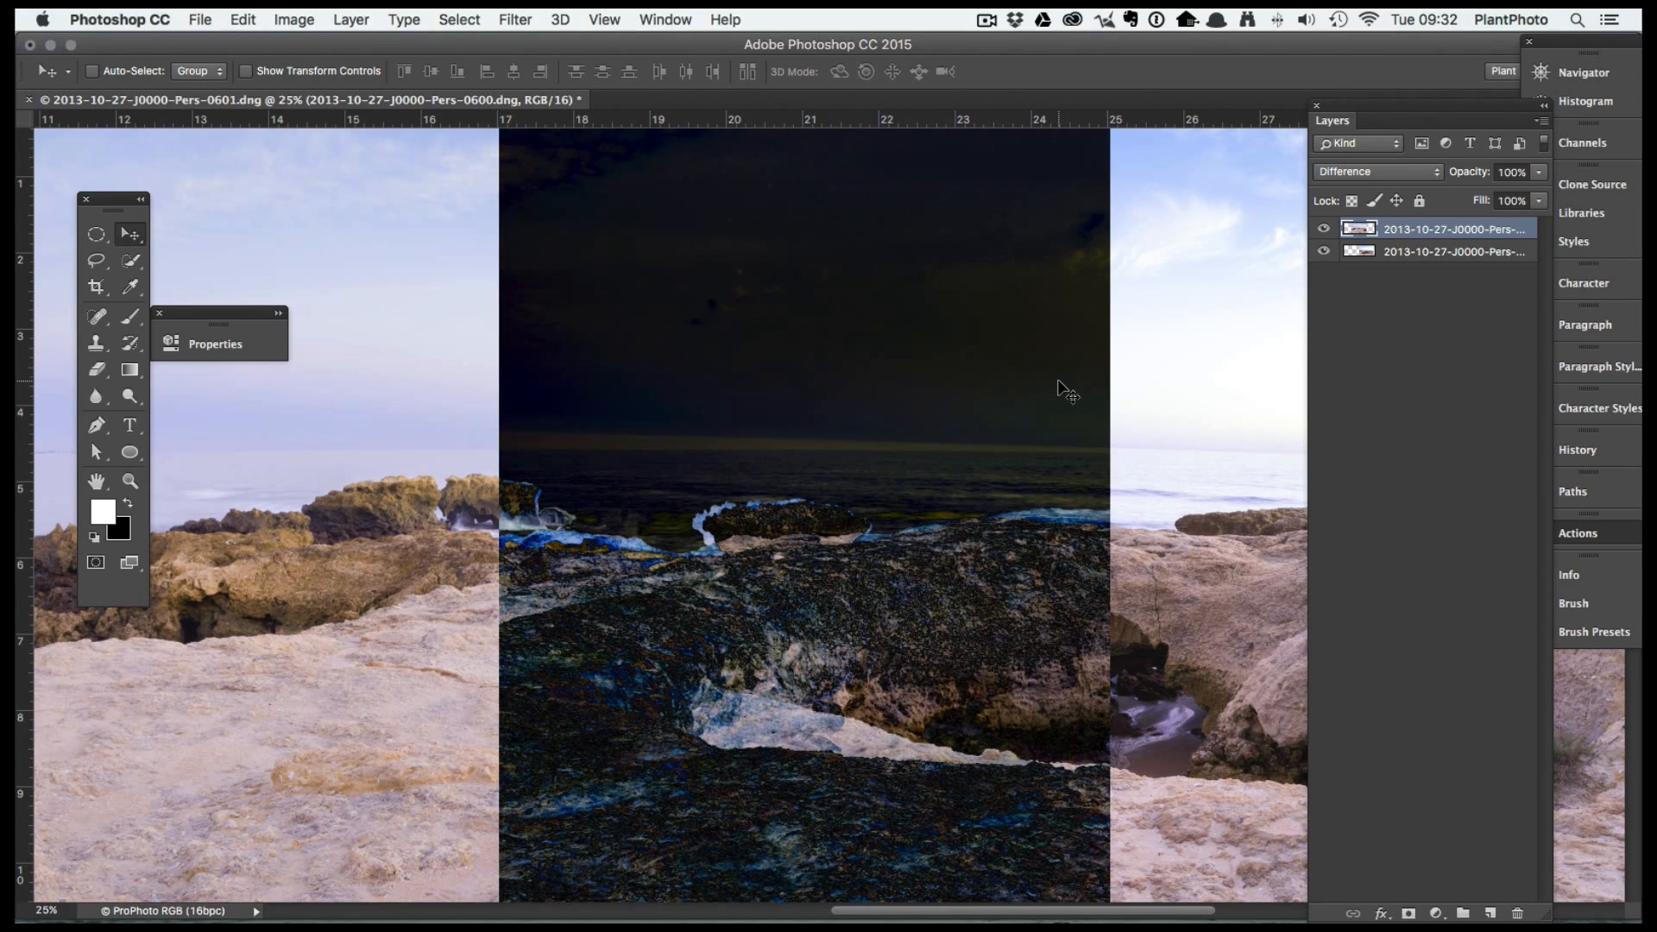
pyautogui.press('Left')
pyautogui.press('Left')
pyautogui.press('Right')
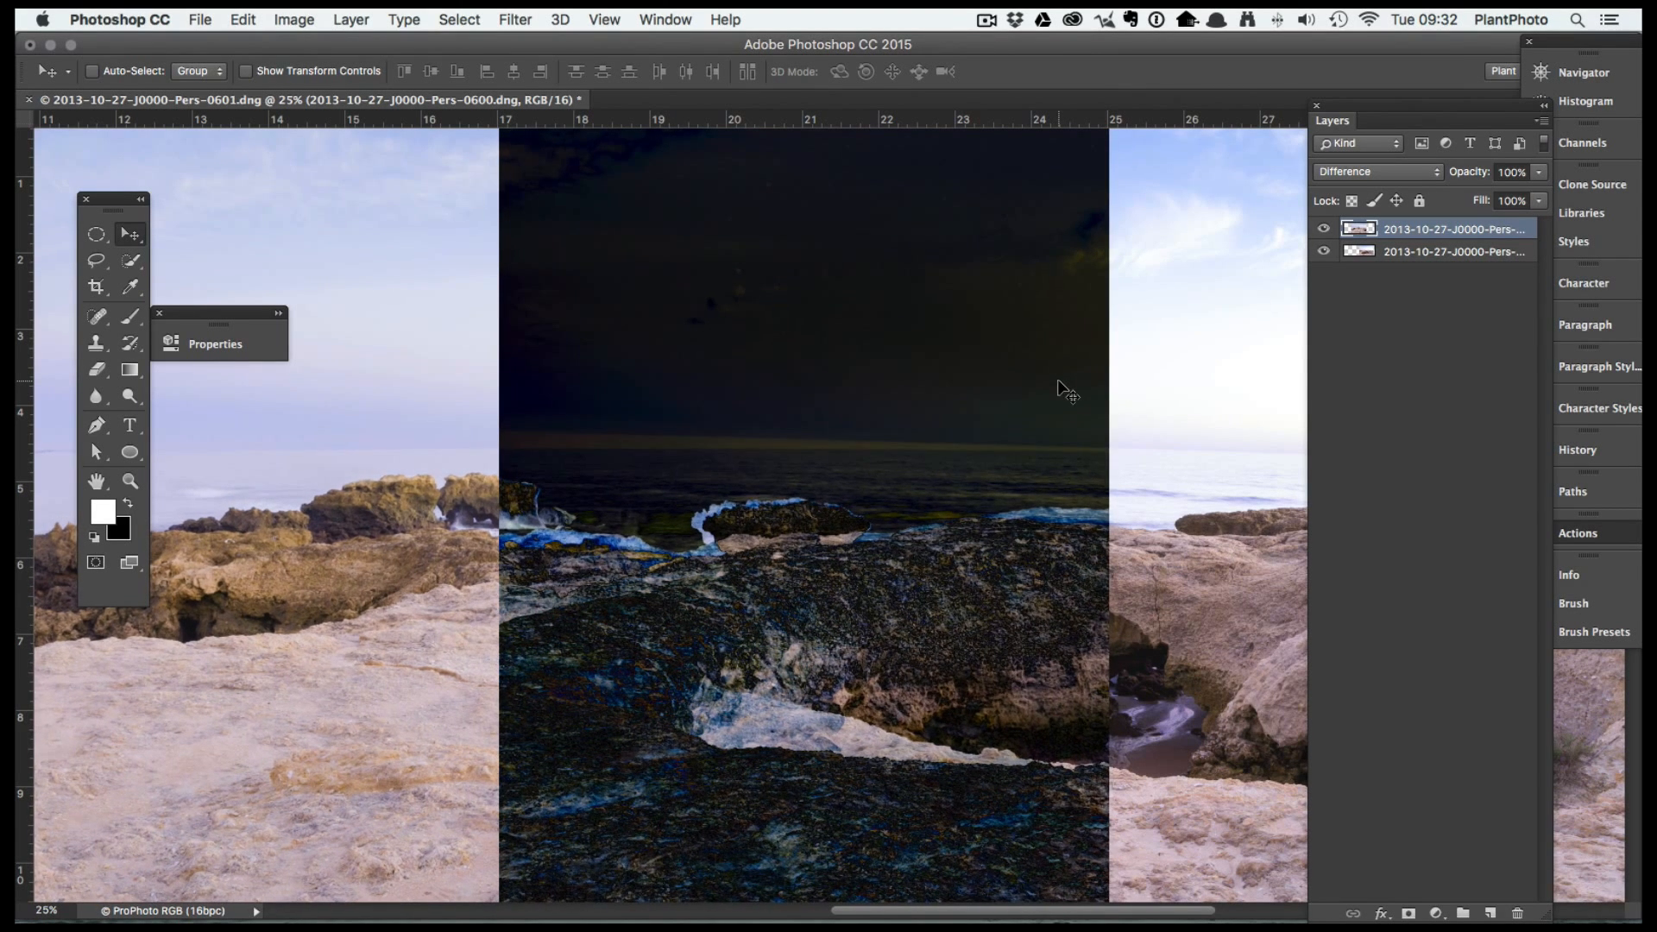
pyautogui.press('Down')
pyautogui.press('Down')
pyautogui.press('Down')
pyautogui.press('Down')
pyautogui.press('Down')
pyautogui.press('Down')
pyautogui.press('Down')
pyautogui.press('Down')
pyautogui.press('Down')
pyautogui.press('Down')
pyautogui.press('Down')
pyautogui.press('Up')
pyautogui.press('Up')
pyautogui.press('Up')
pyautogui.press('Up')
pyautogui.press('Up')
pyautogui.press('Up')
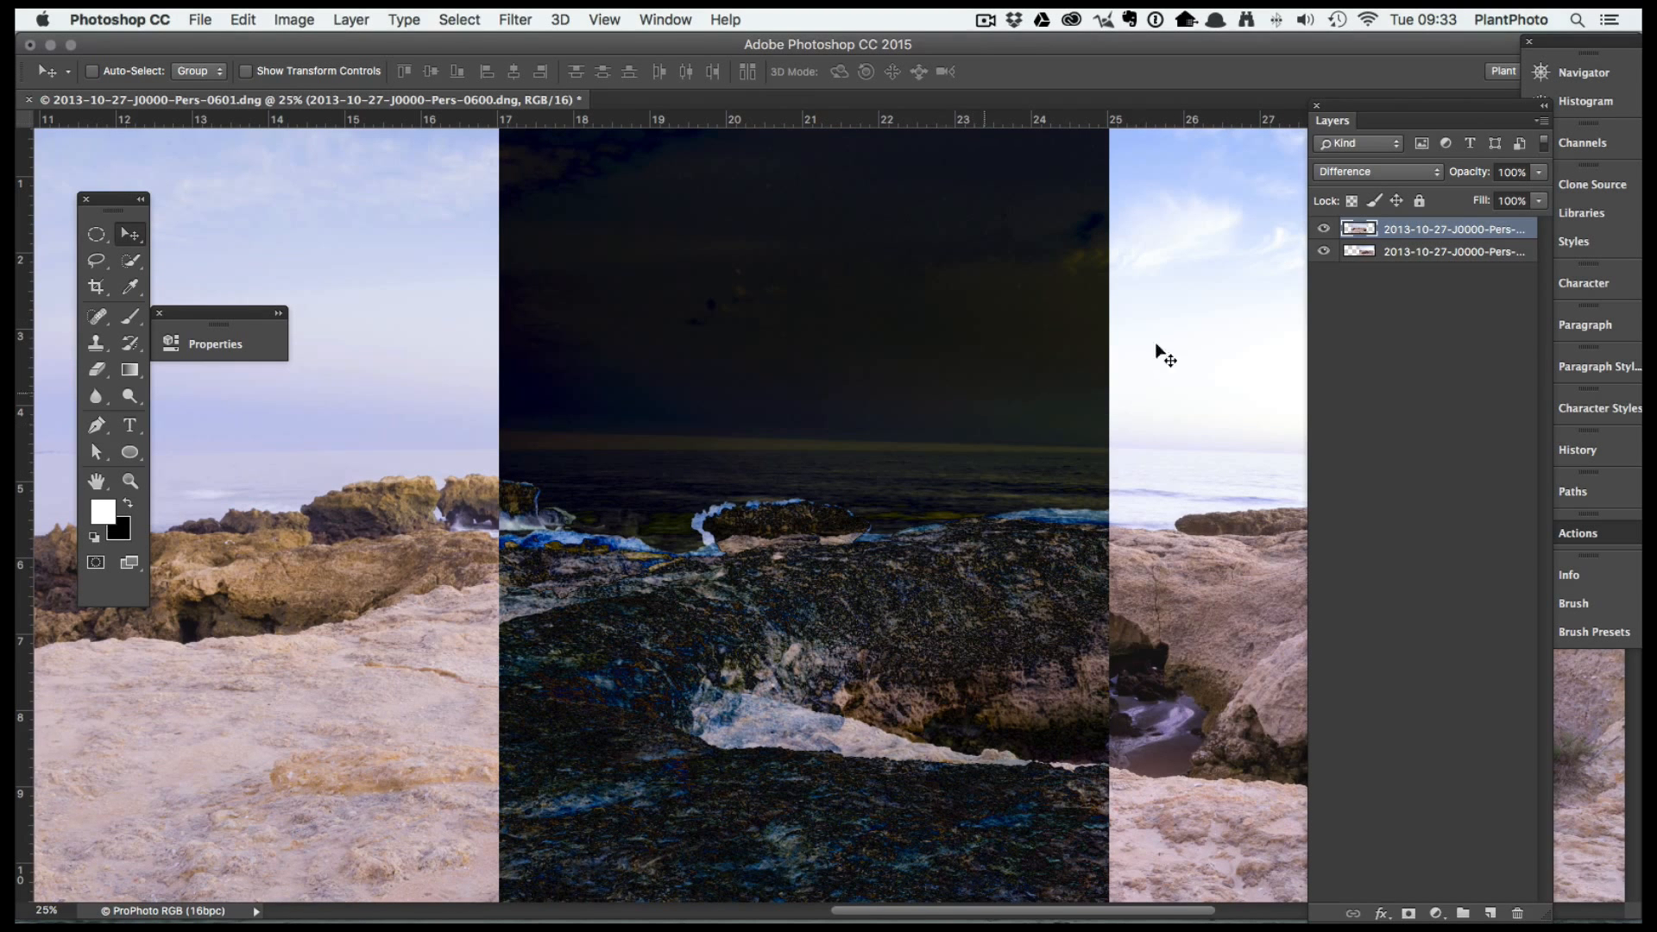
# Return the top layer's blend mode to Normal and keep its opacity at 100%
pyautogui.click(1434, 172)
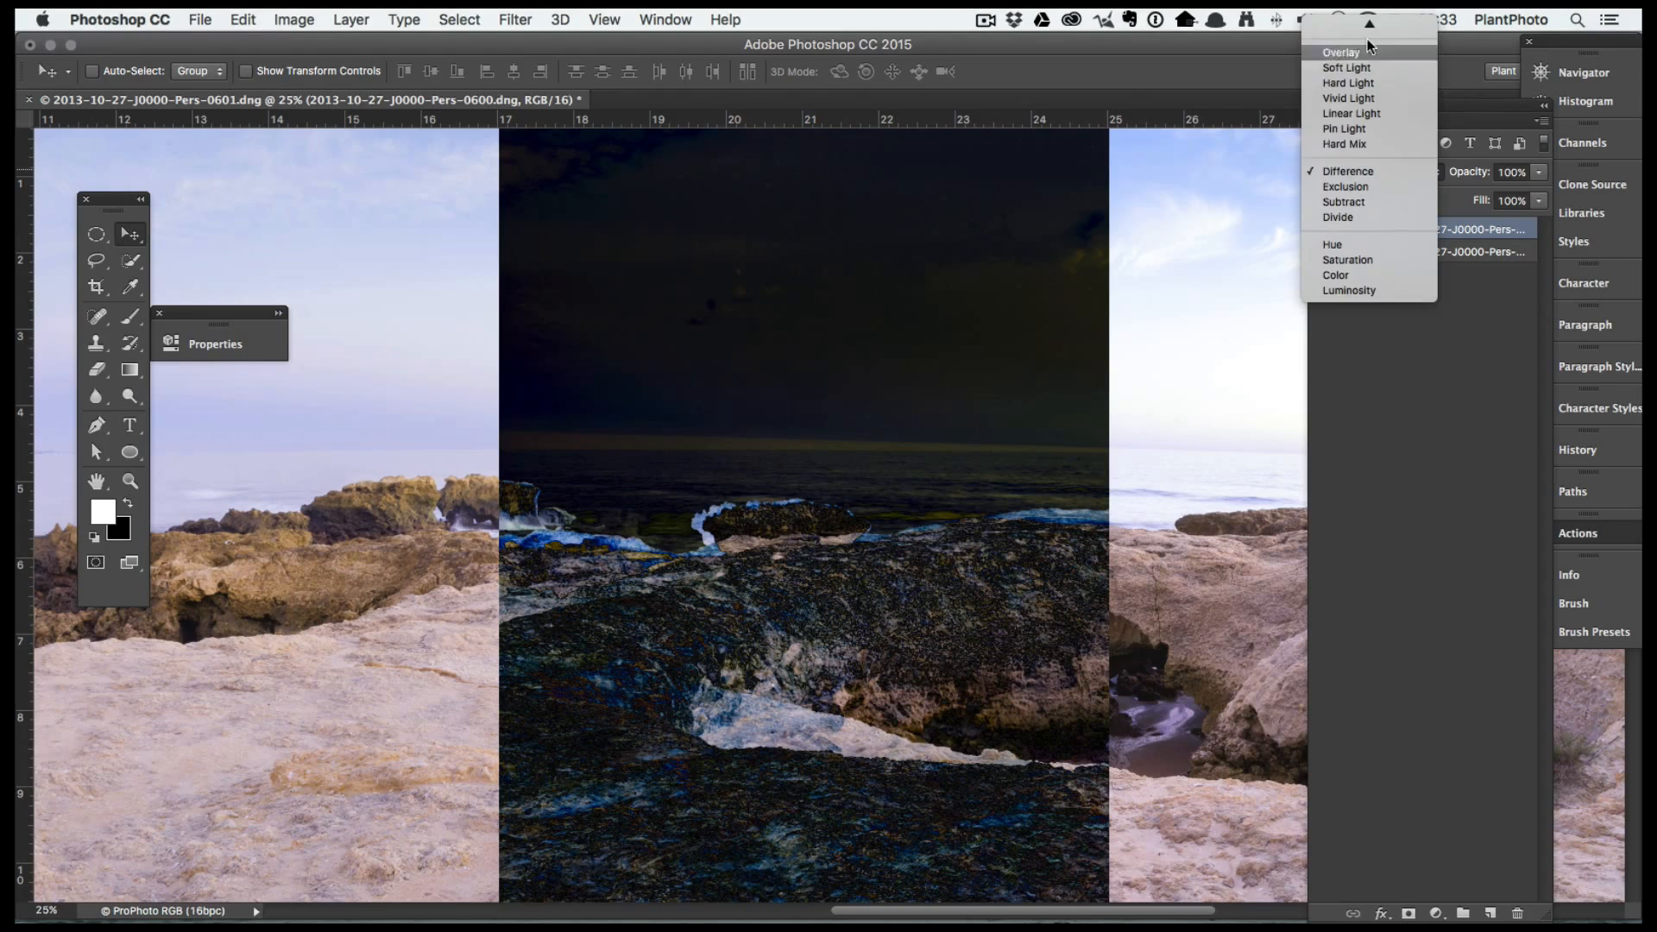
pyautogui.click(1366, 39)
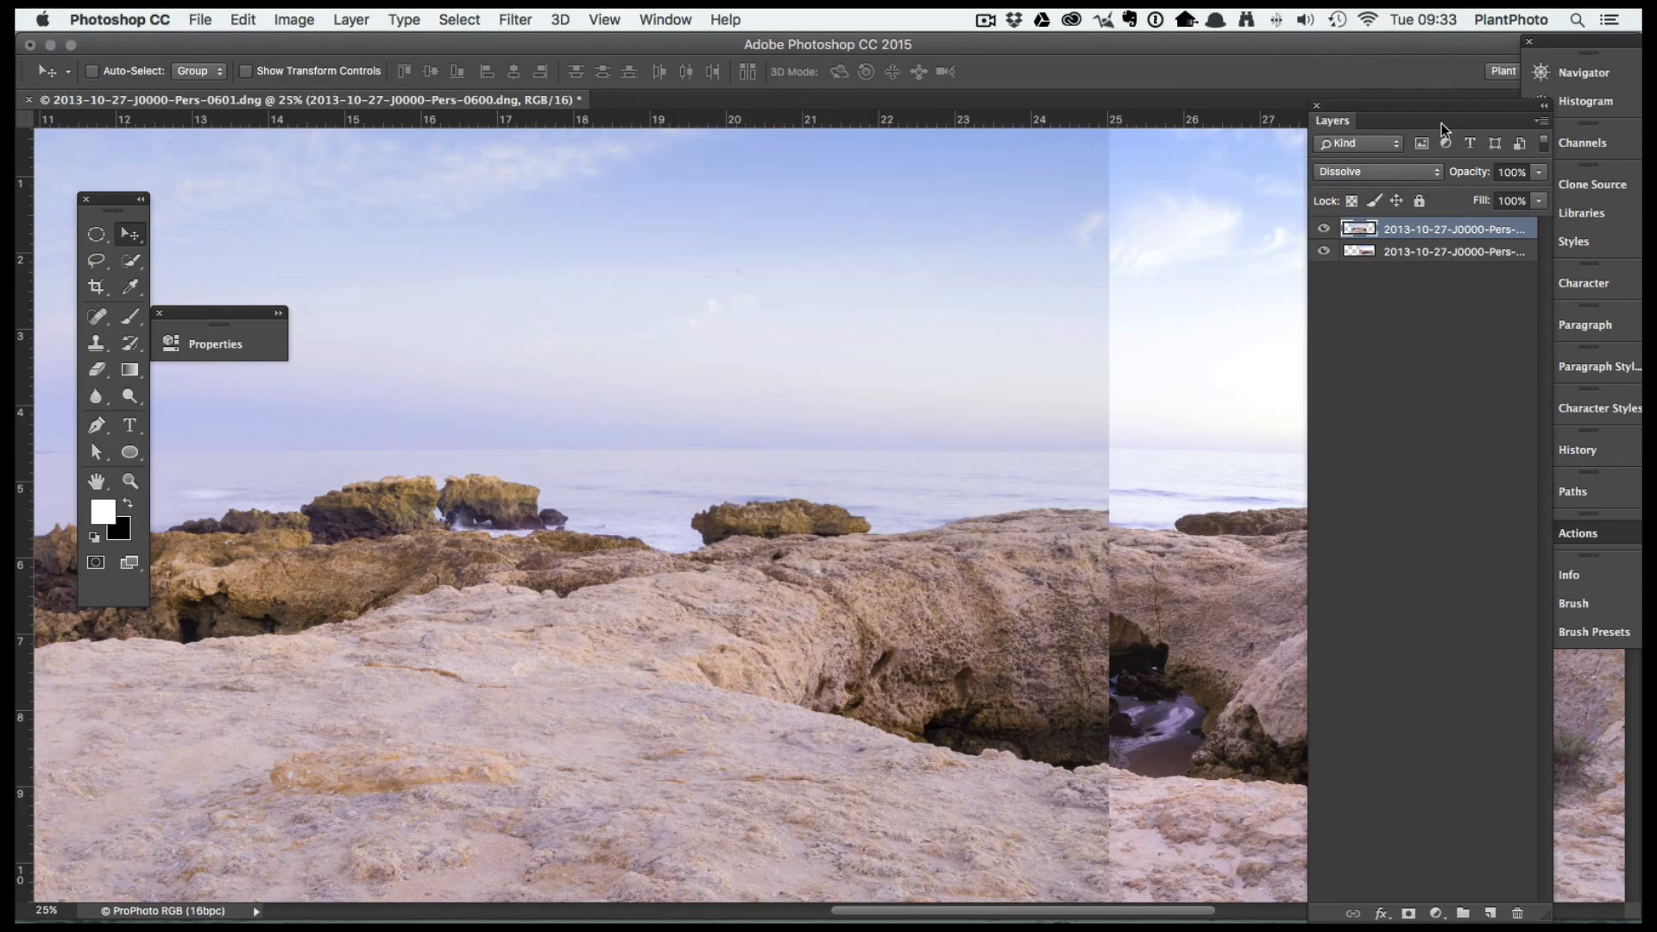
pyautogui.click(1358, 170)
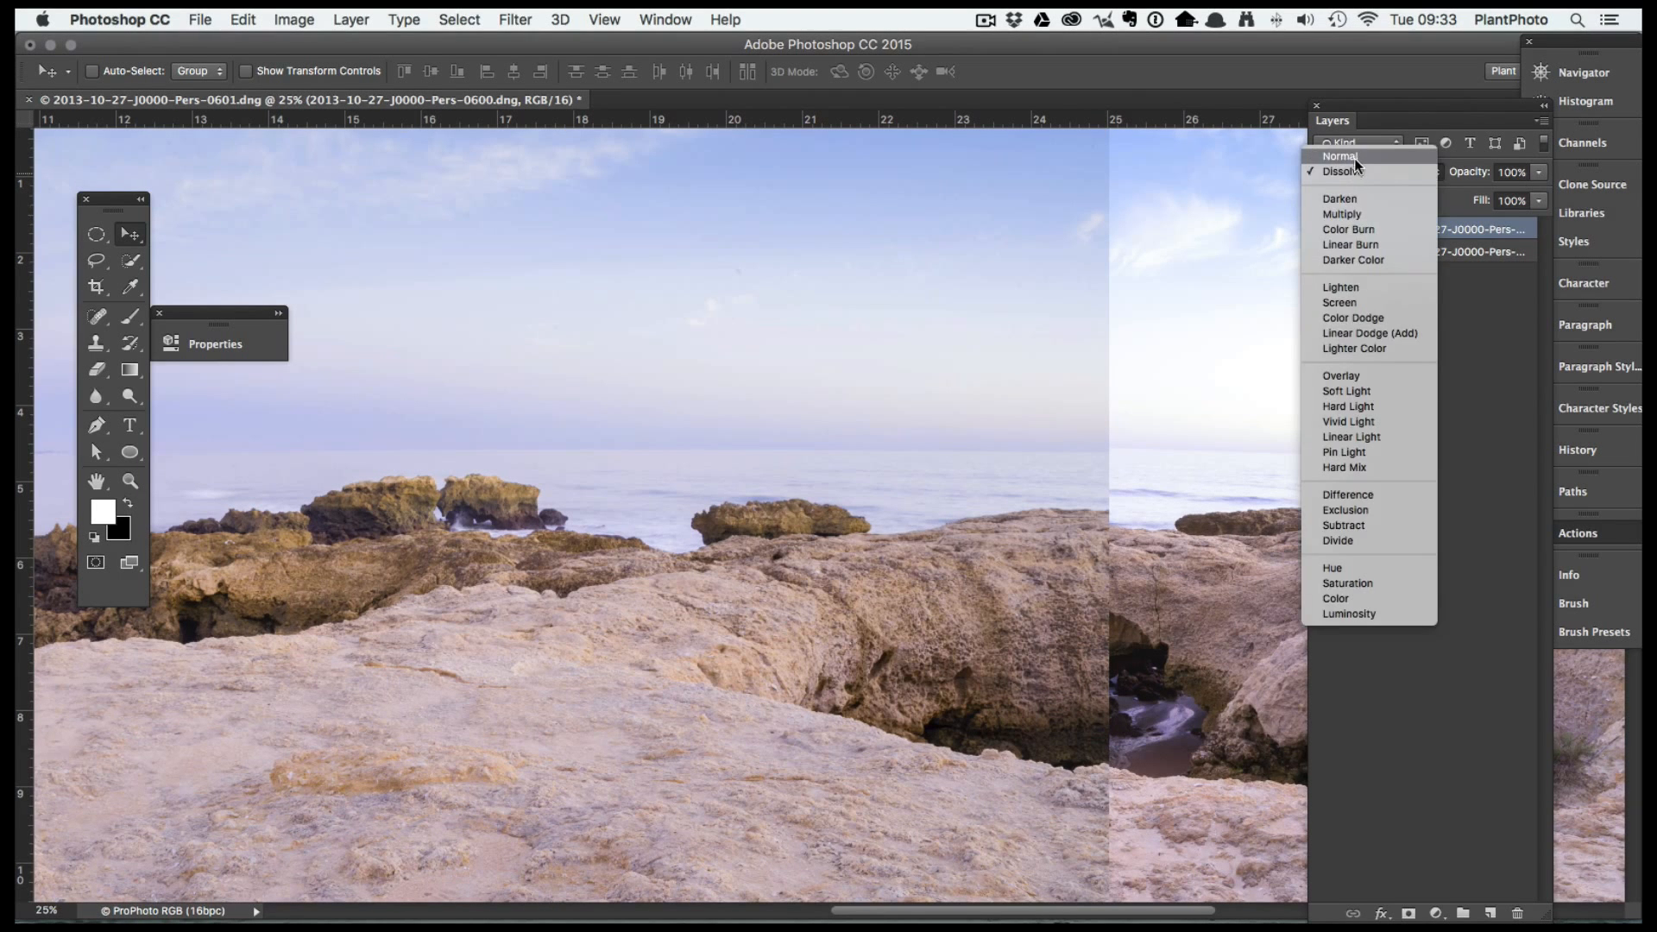
pyautogui.click(1354, 157)
pyautogui.moveTo(1538, 179)
pyautogui.mouseDown()
pyautogui.moveTo(1505, 188)
pyautogui.moveTo(1544, 188)
pyautogui.mouseUp()
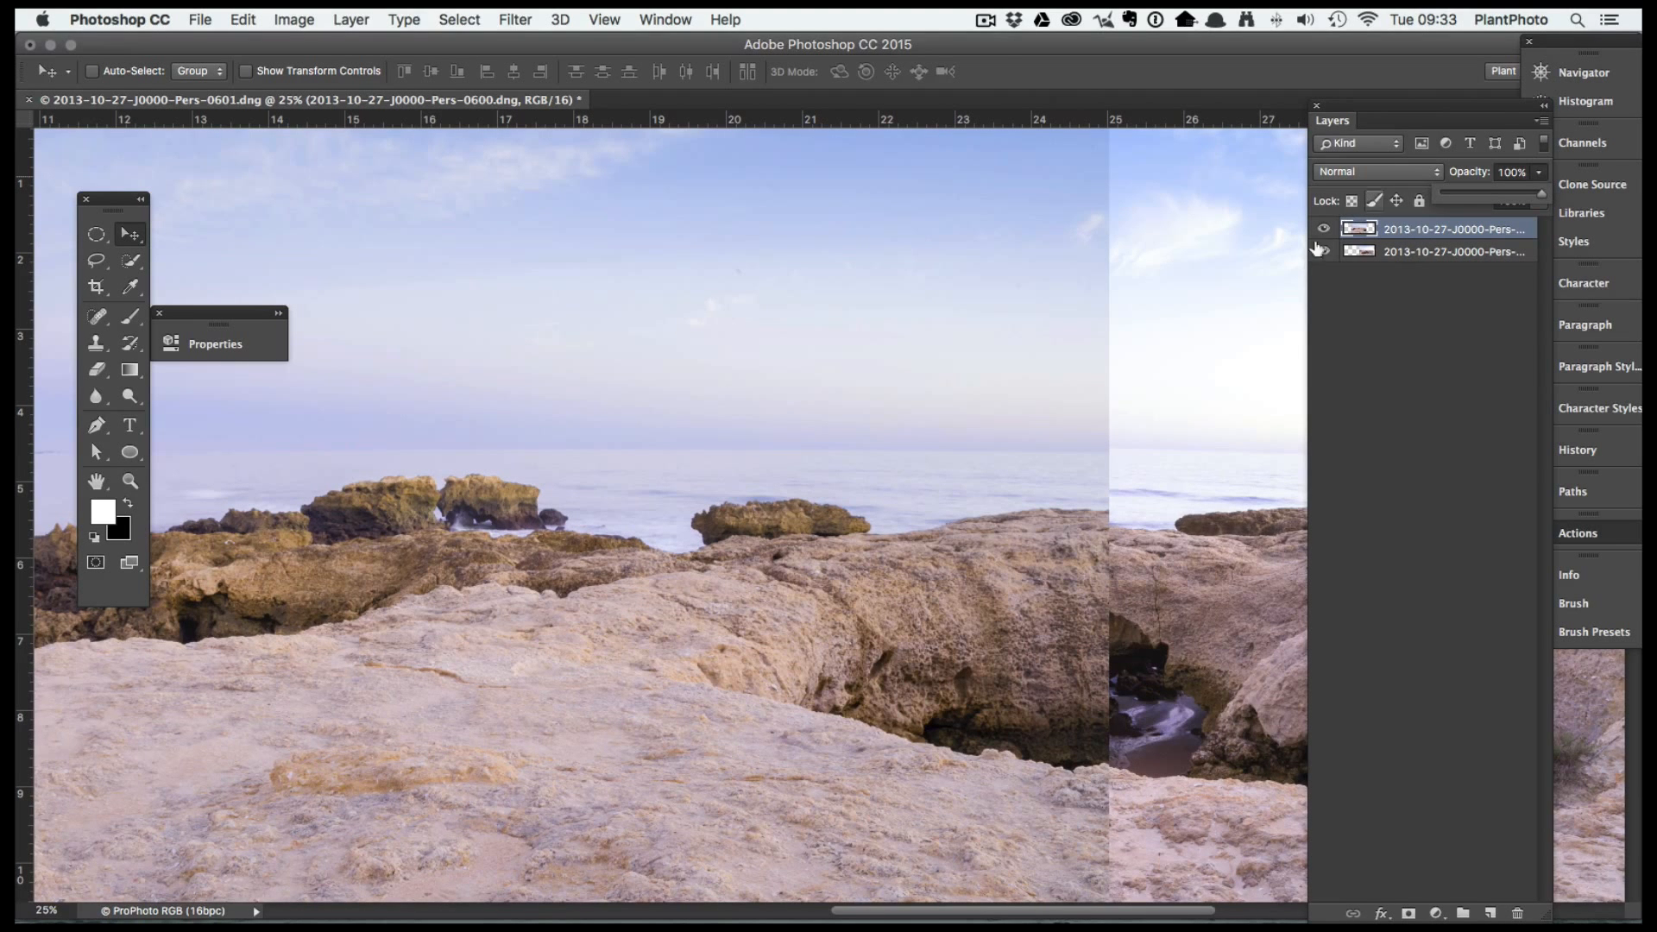
# Add a white layer mask to the top layer and ready the linear Gradient tool, checking its Foreground to Transparent preset
pyautogui.moveTo(1208, 594); pyautogui.dragTo(954, 555)
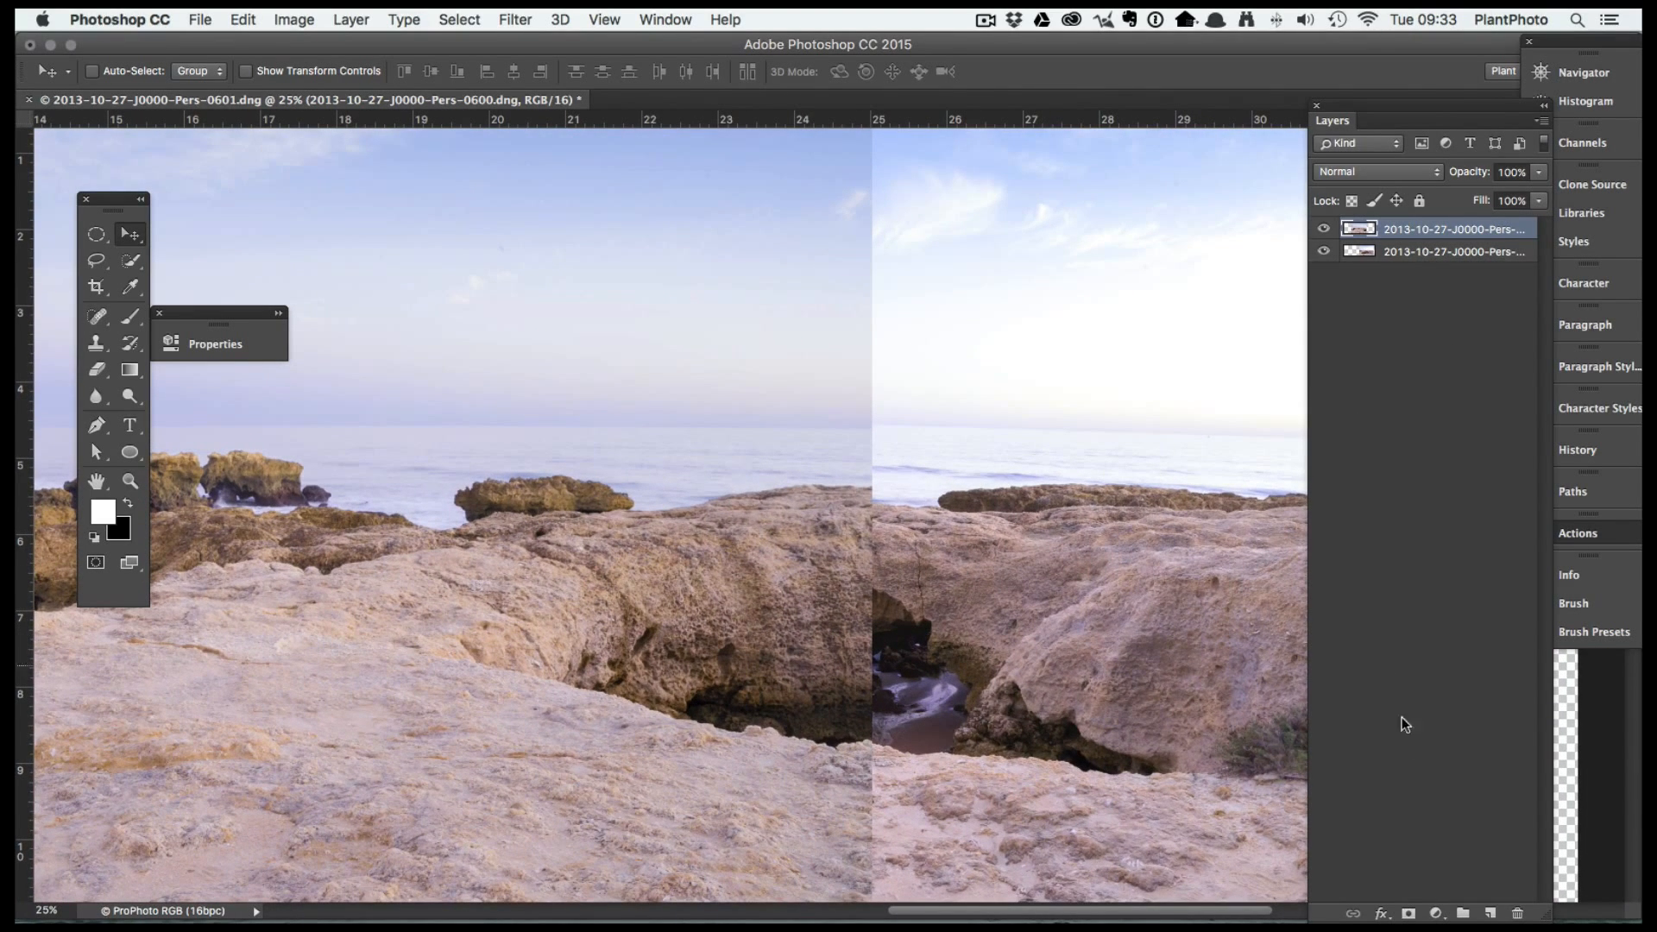
pyautogui.click(1408, 913)
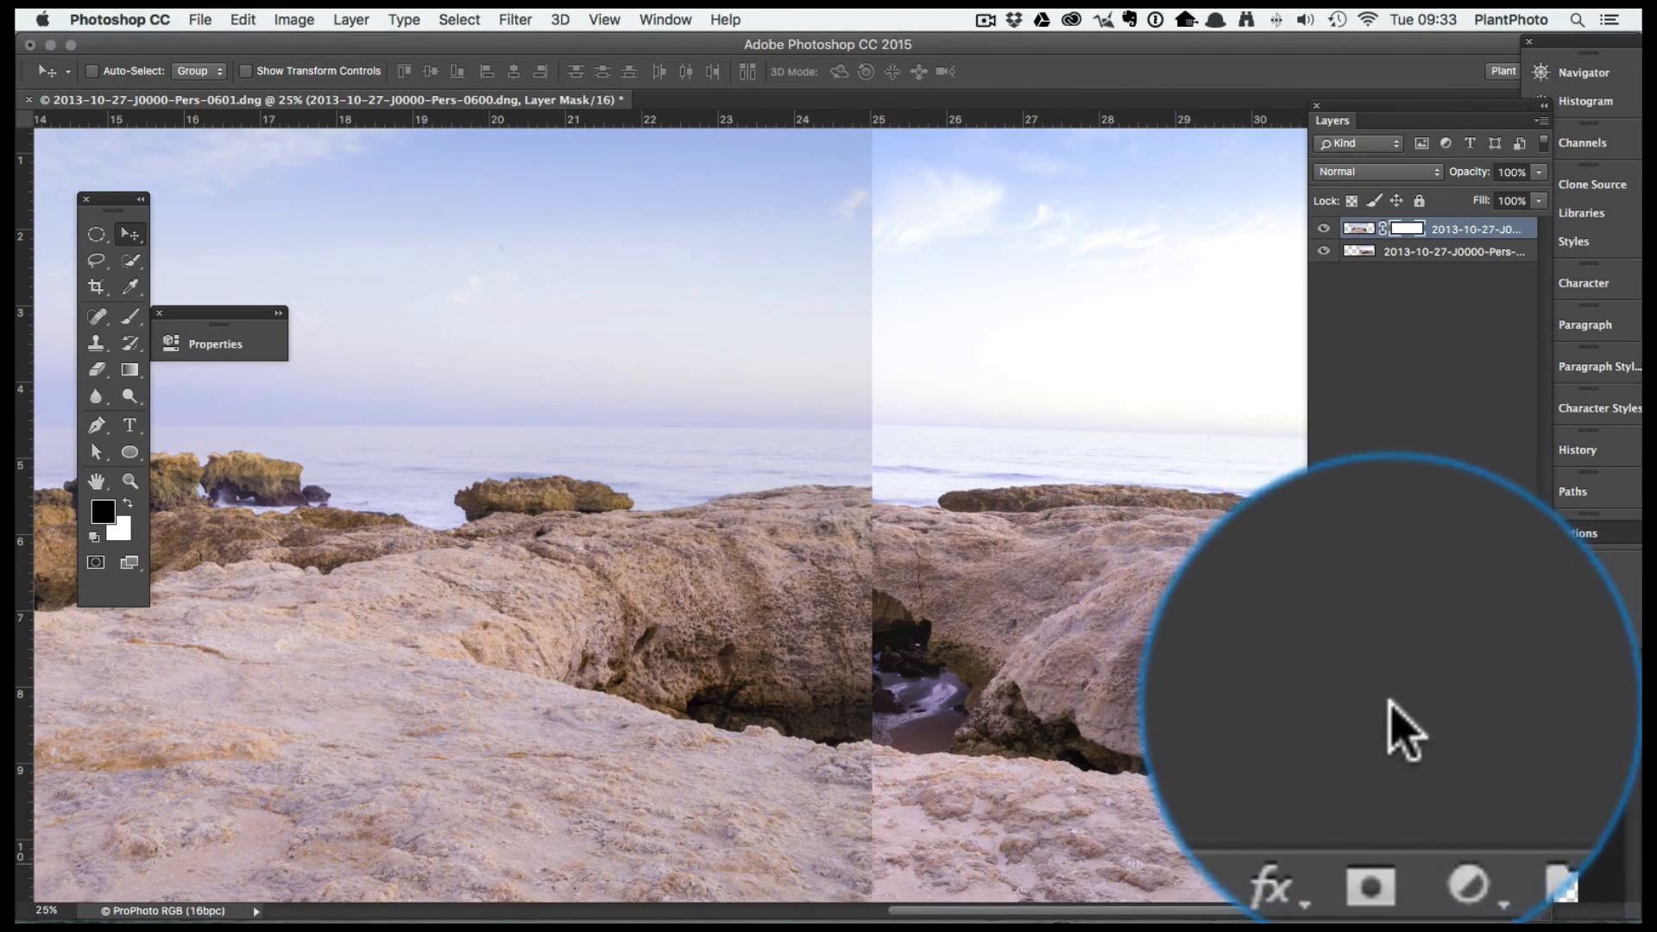
pyautogui.click(130, 370)
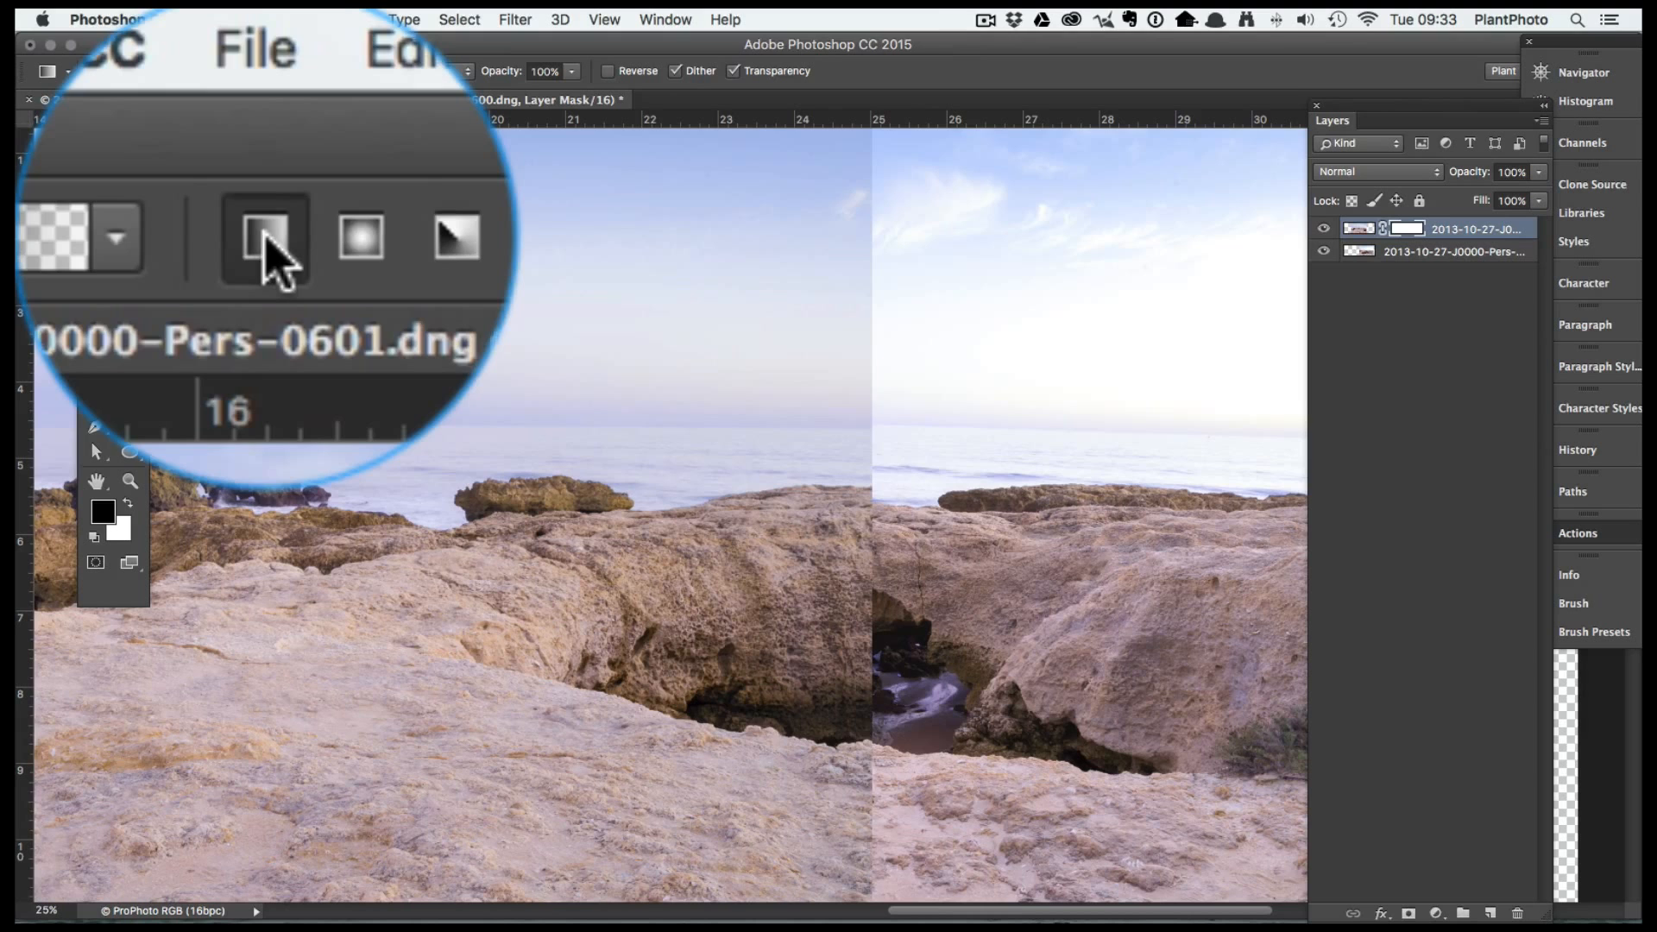
pyautogui.click(121, 72)
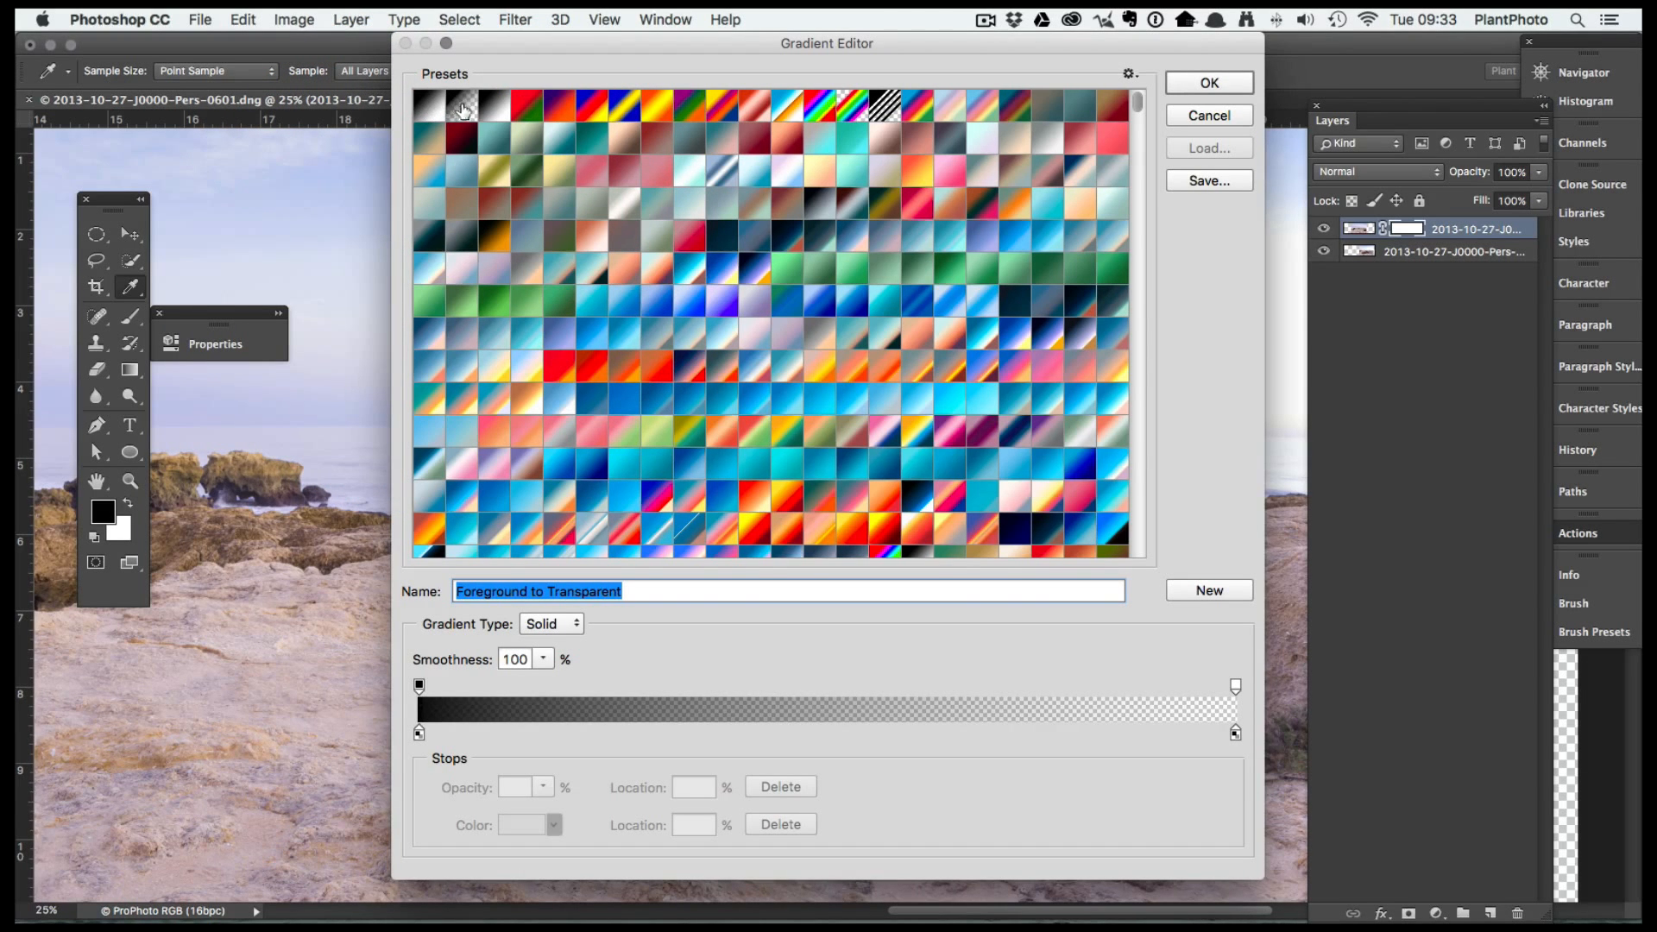
pyautogui.click(1200, 118)
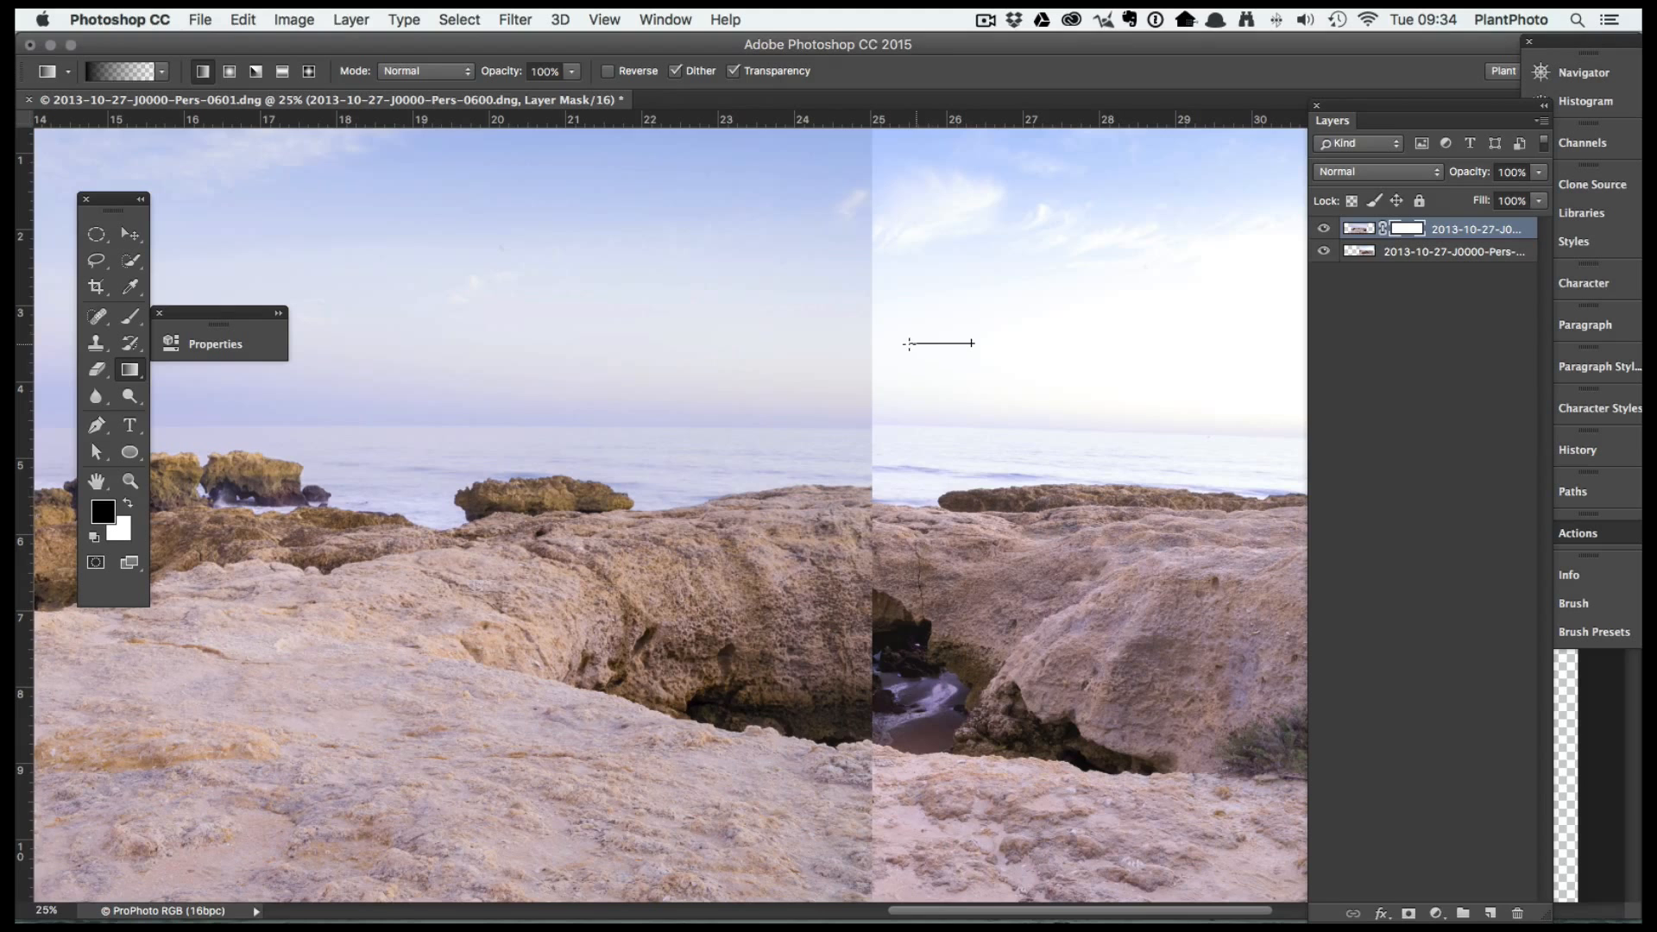
# Blend the seam by applying several short leftward black Foreground to Transparent gradients to the top layer's mask across the sky overlap
pyautogui.moveTo(673, 348); pyautogui.dragTo(482, 346)
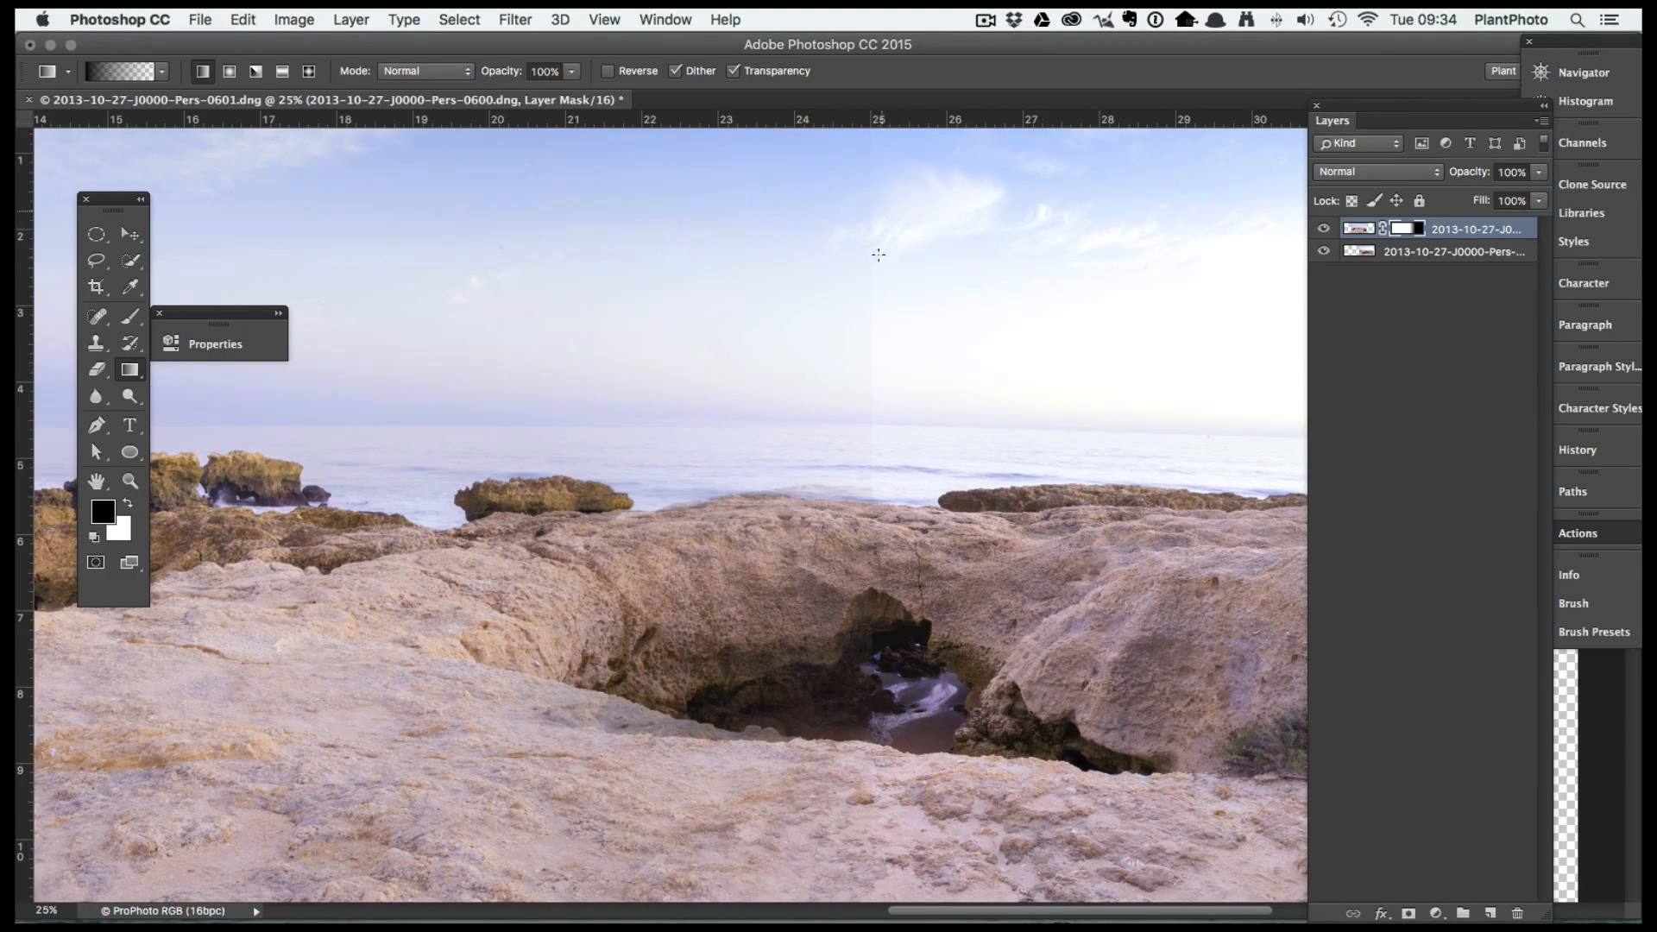
pyautogui.moveTo(884, 258); pyautogui.dragTo(831, 259)
pyautogui.click(121, 73)
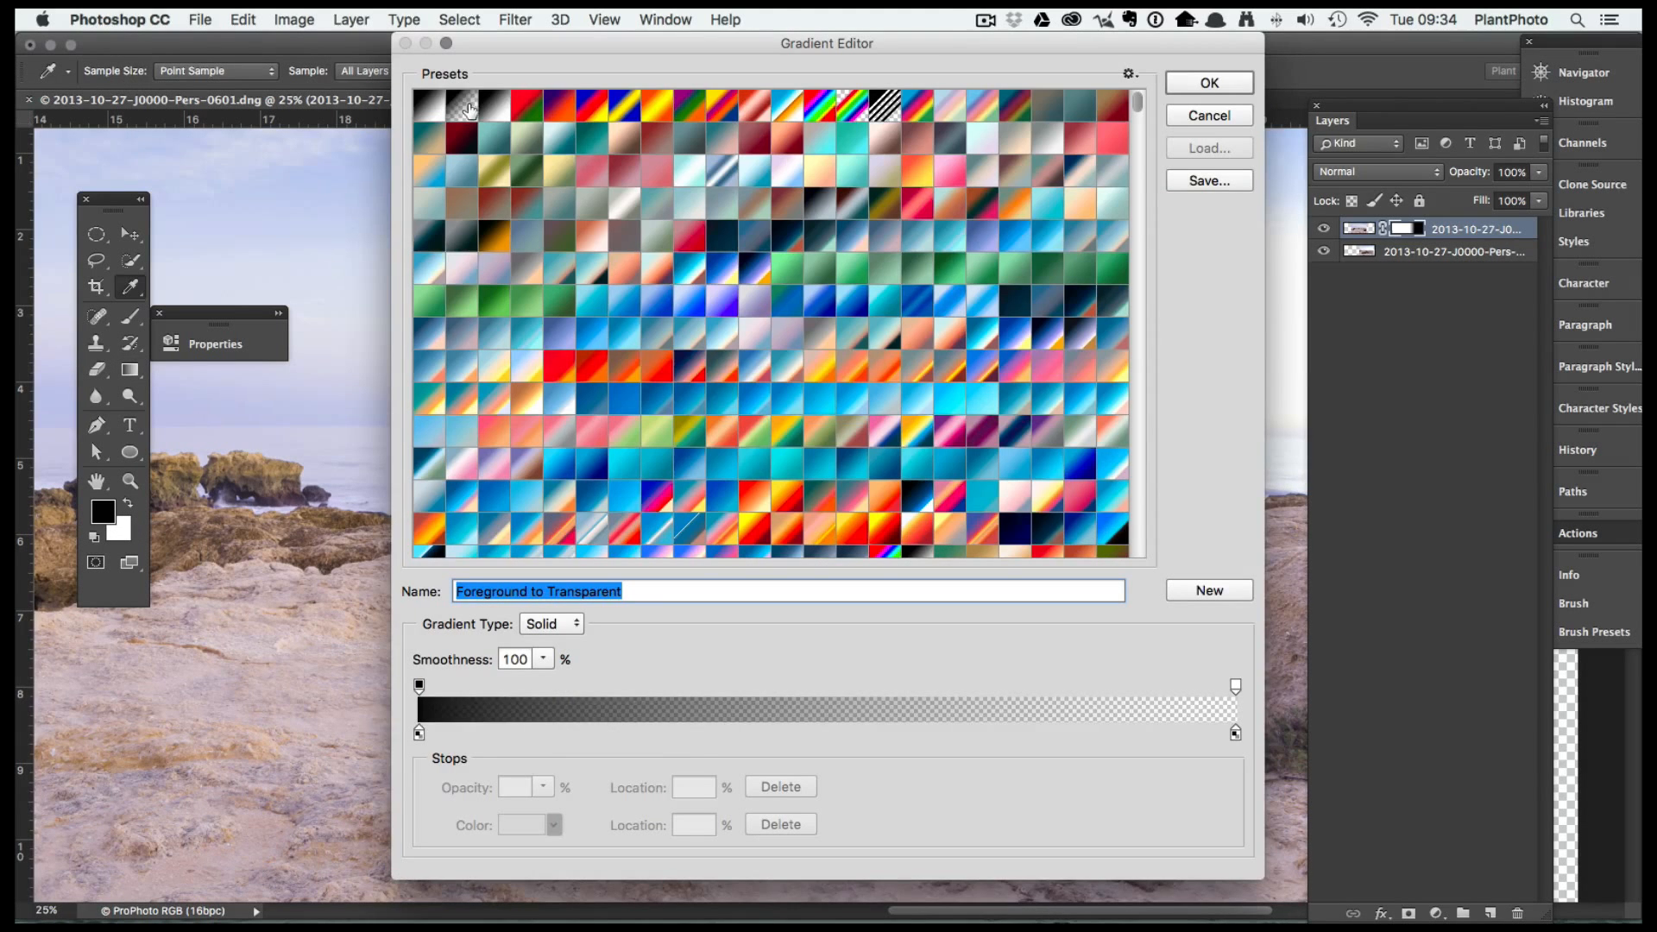
pyautogui.click(1216, 90)
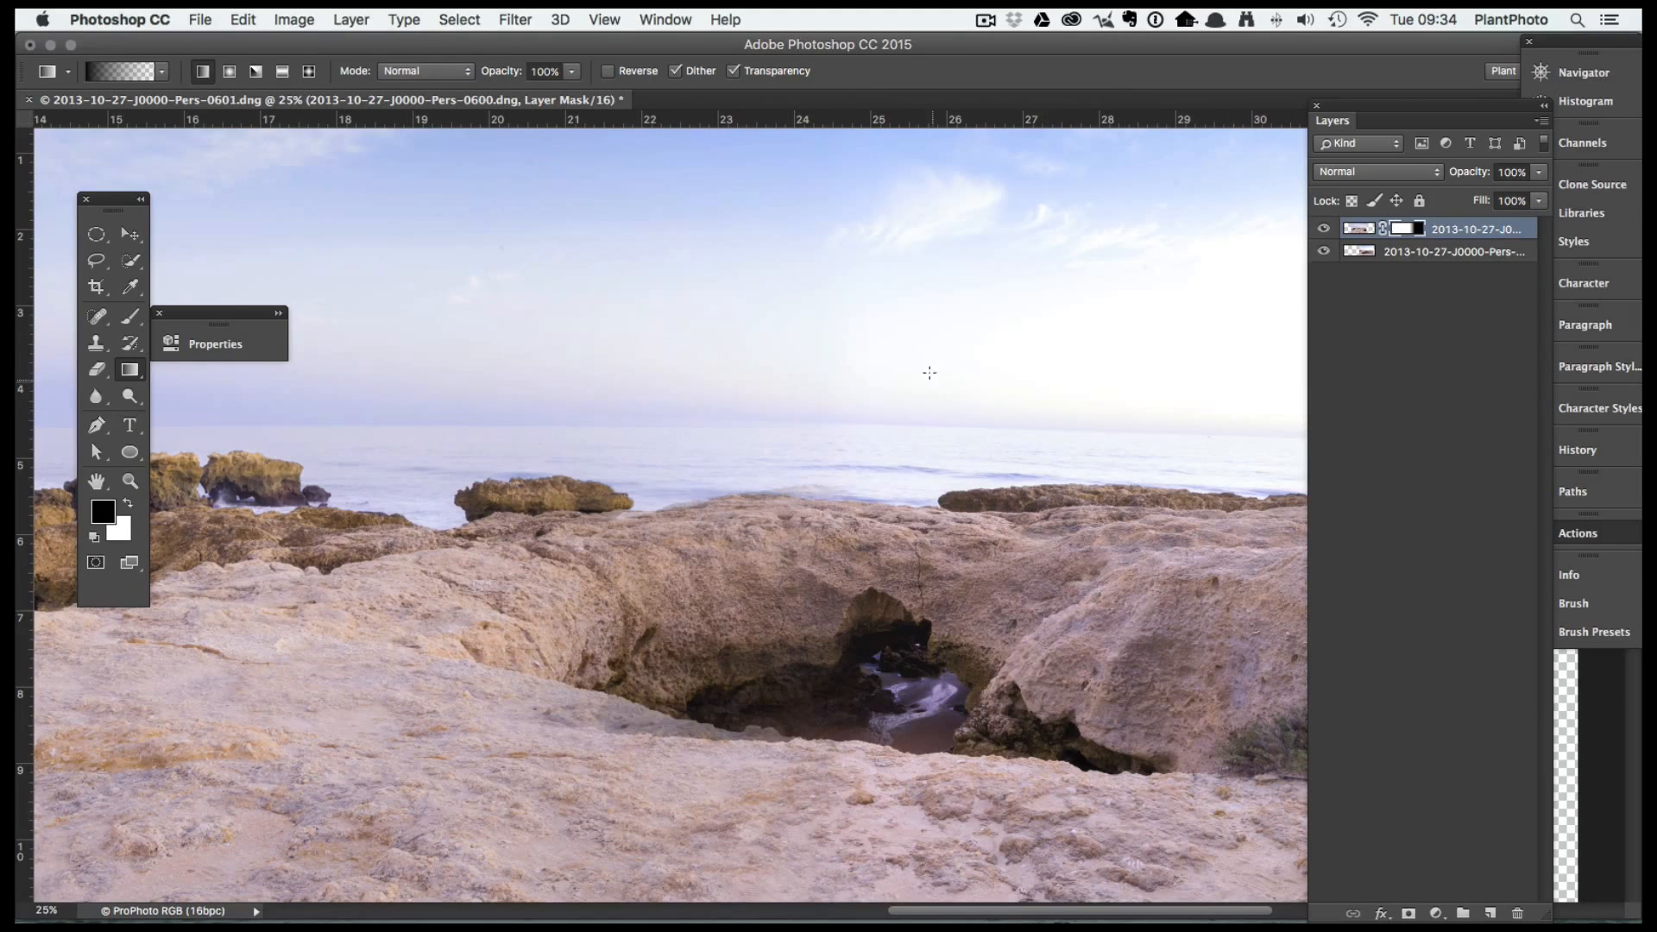
pyautogui.moveTo(928, 356); pyautogui.dragTo(696, 356)
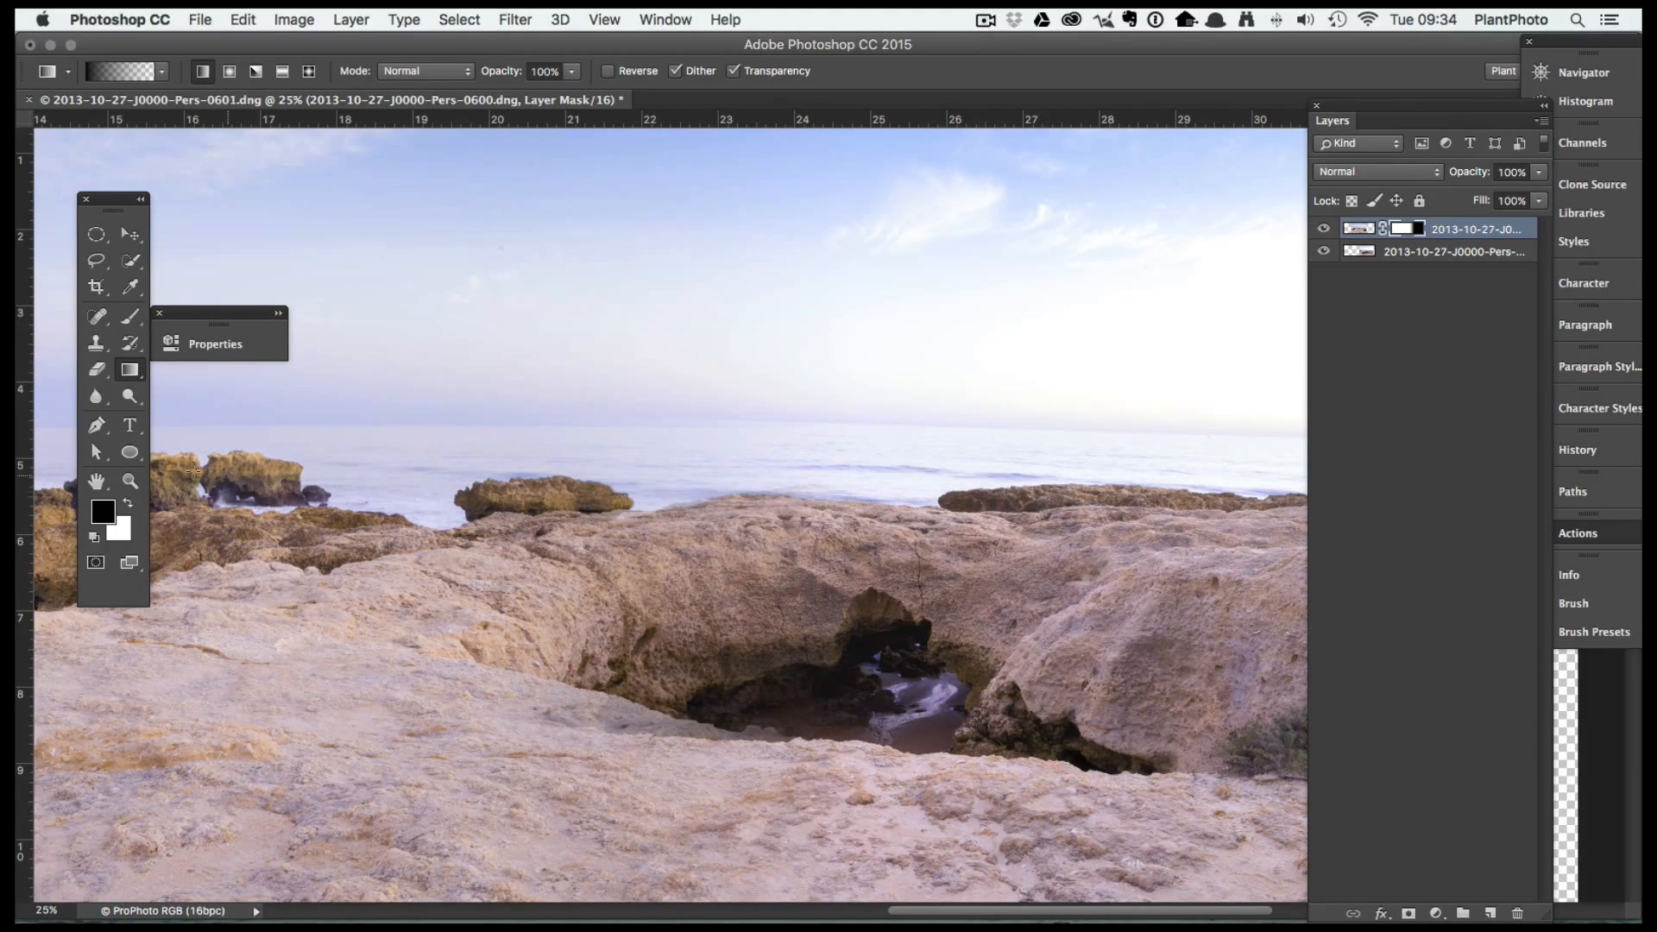
# Set the Brush flow to 4% and paint the mask black and white along the rock edges beside the small isolated rock to clean up ghosting
pyautogui.click(131, 482)
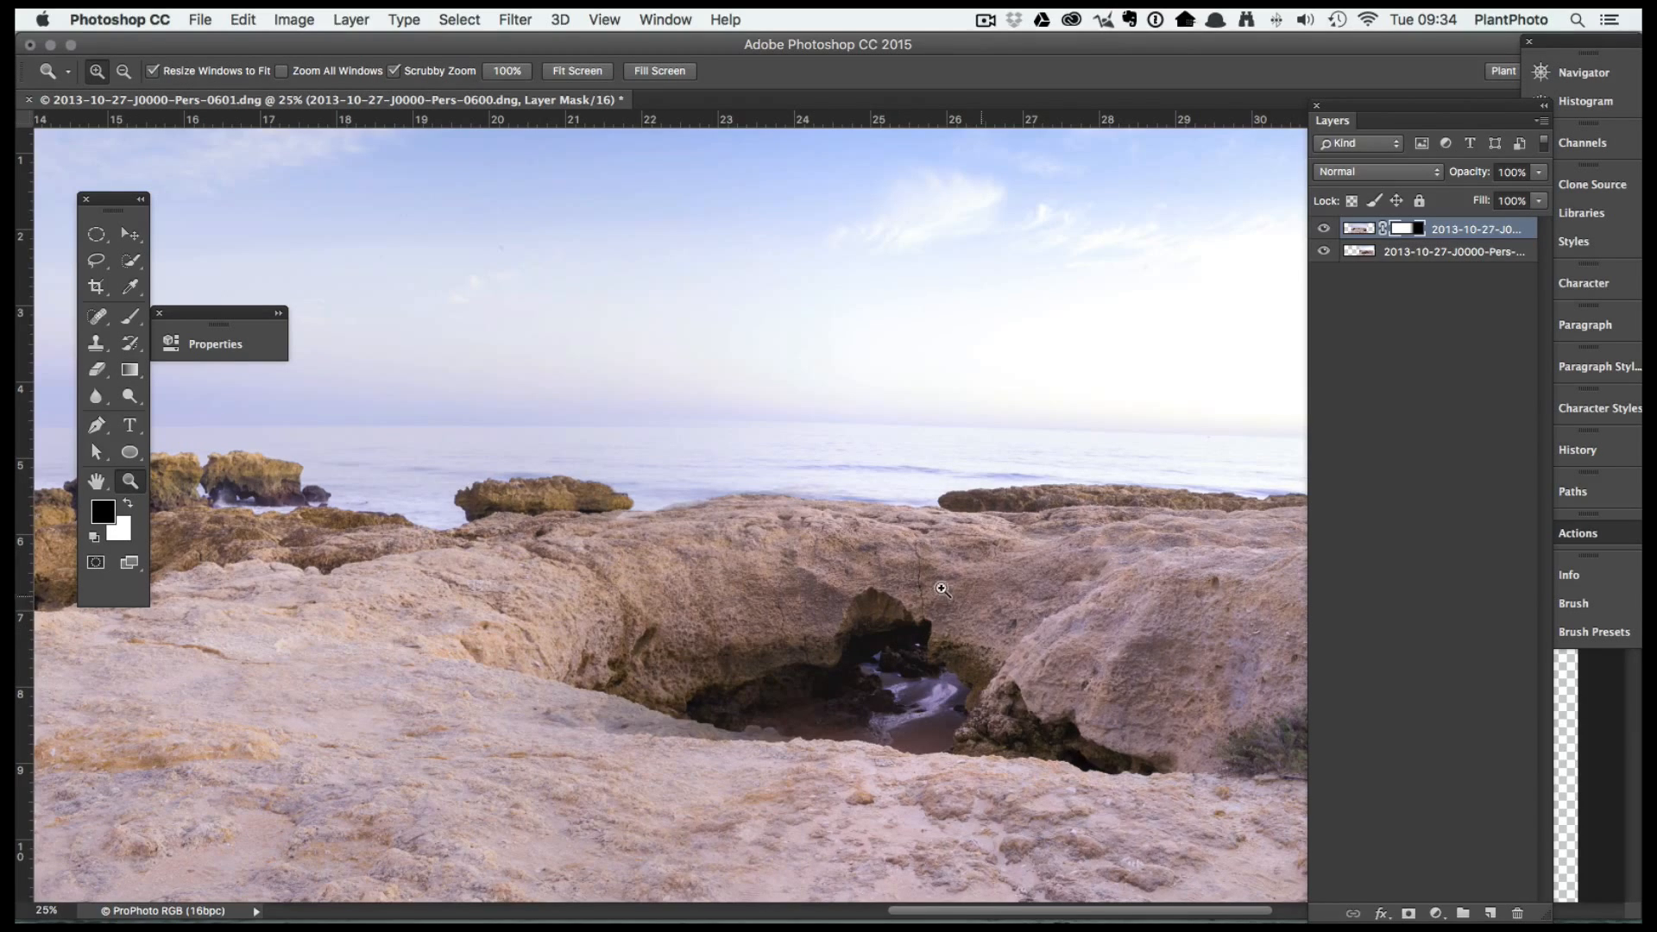
pyautogui.click(766, 553)
pyautogui.click(766, 557)
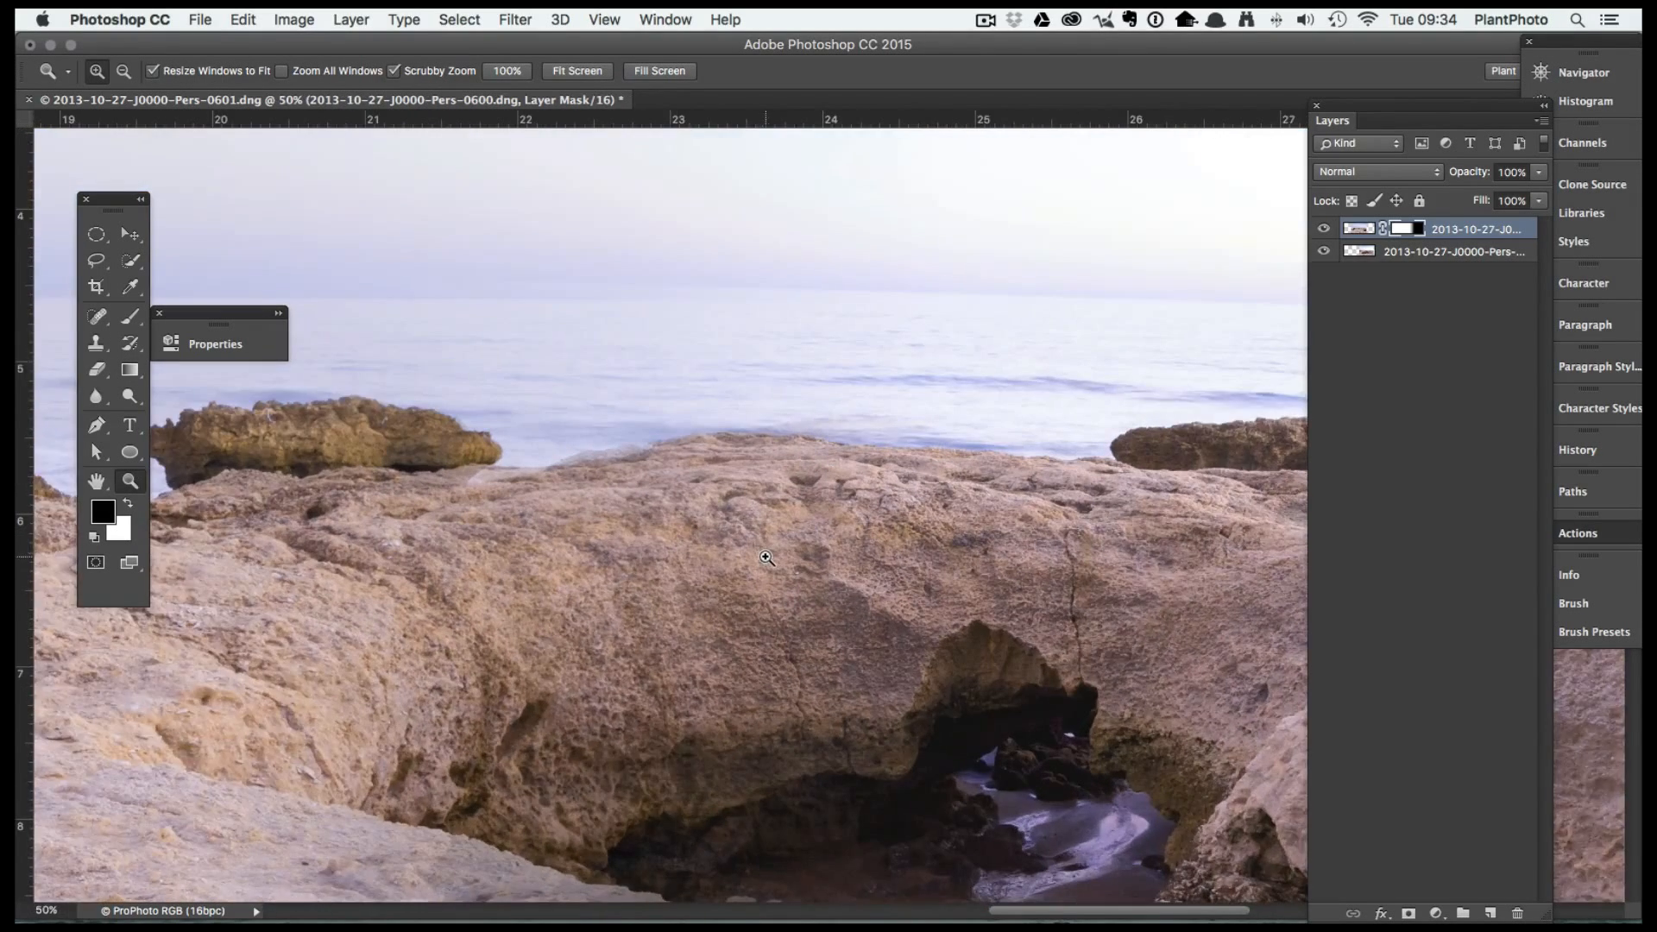
pyautogui.click(766, 557)
pyautogui.moveTo(625, 541); pyautogui.dragTo(893, 542)
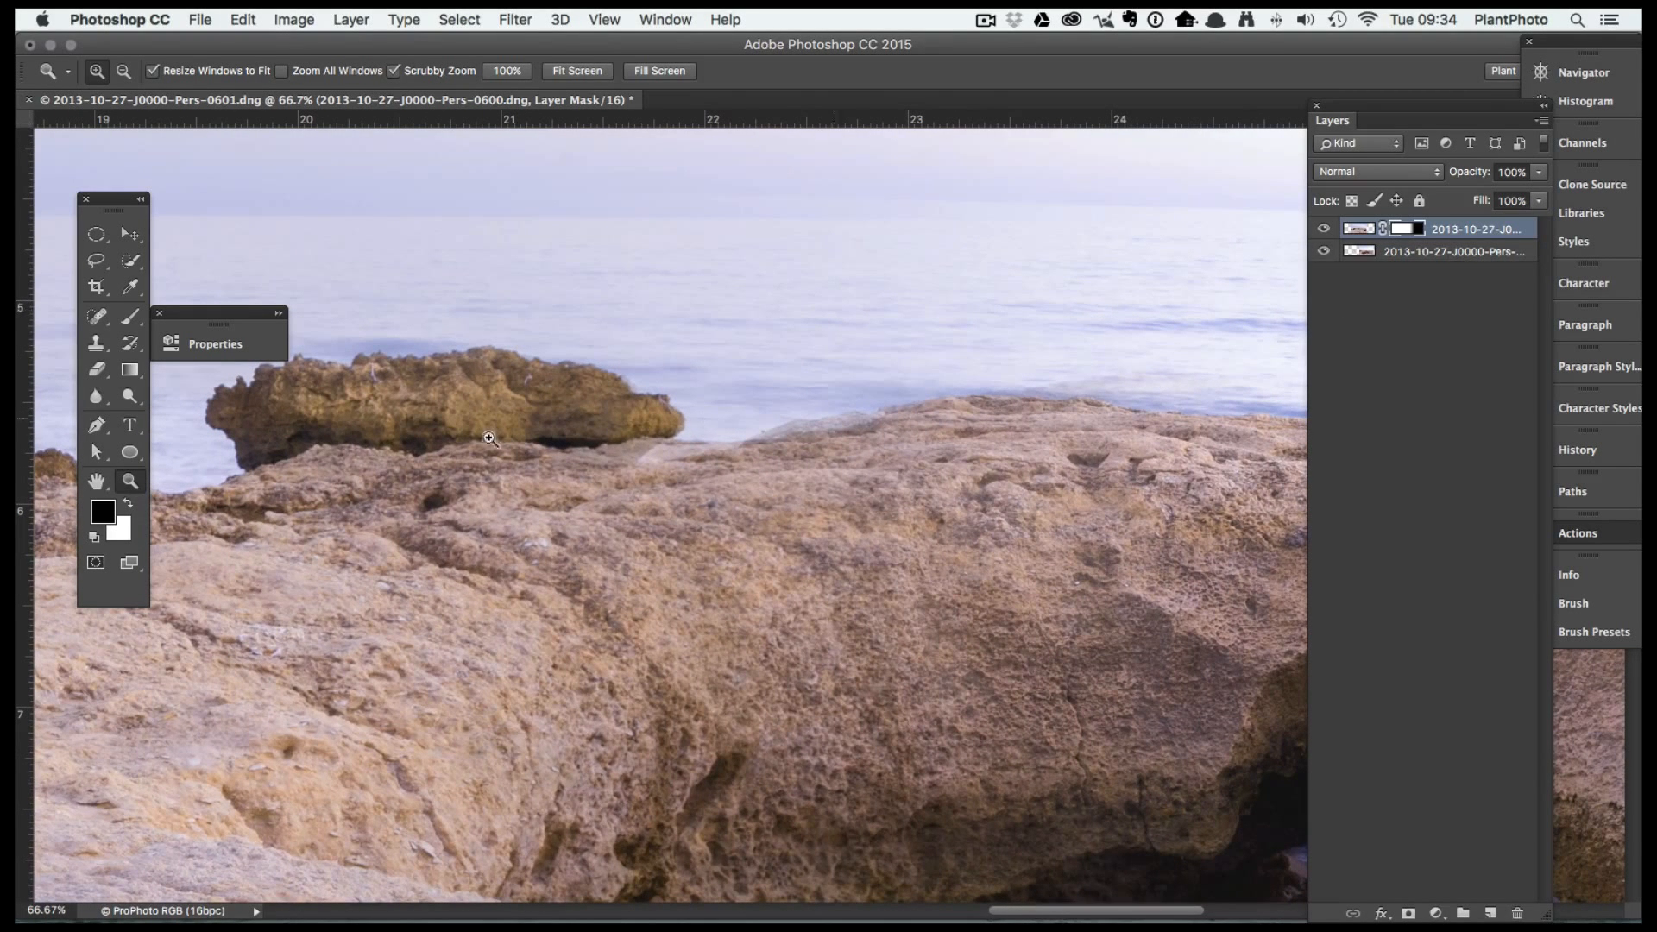
pyautogui.click(131, 319)
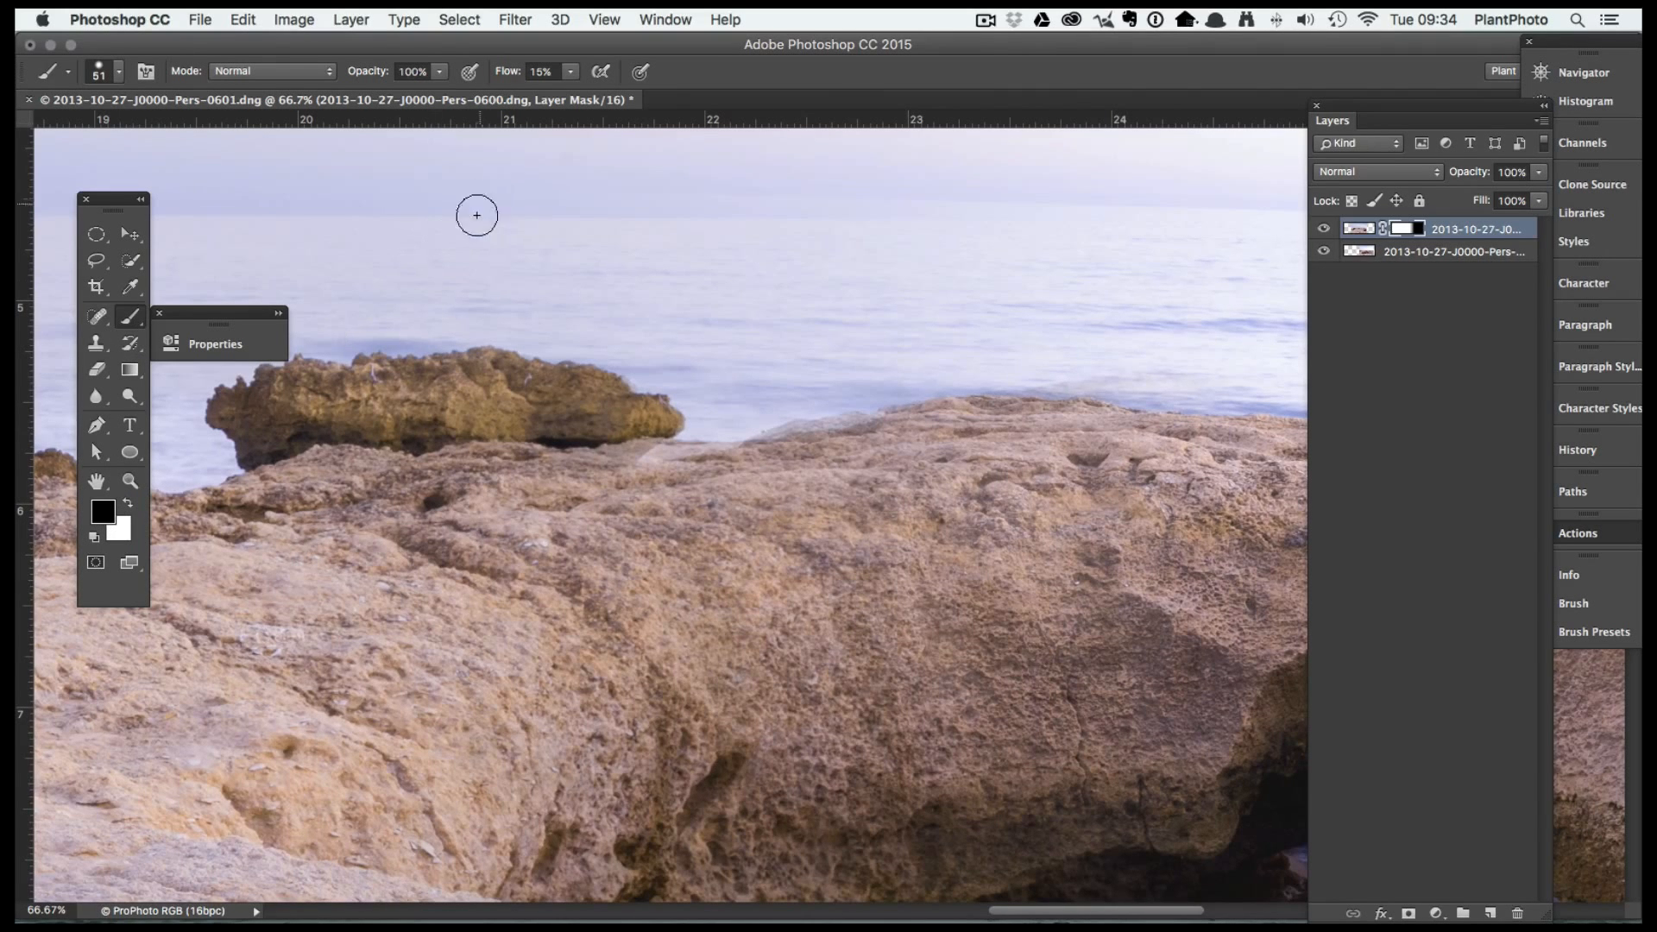
pyautogui.click(570, 74)
pyautogui.moveTo(570, 93); pyautogui.dragTo(565, 93)
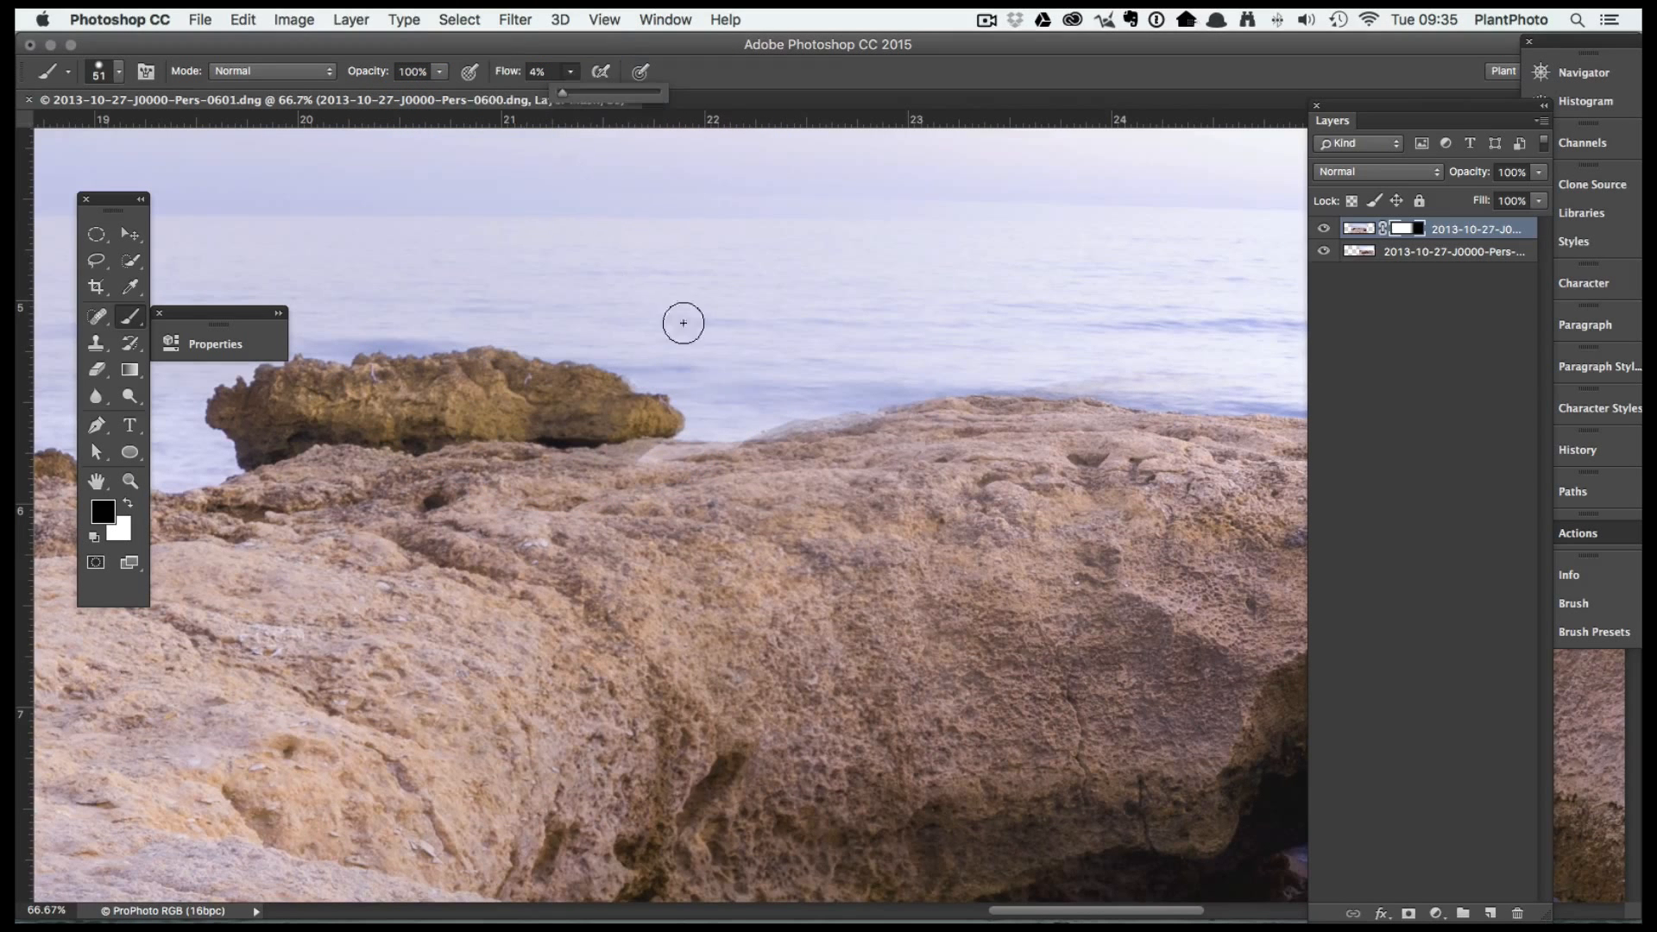
pyautogui.moveTo(861, 424)
pyautogui.mouseDown()
pyautogui.moveTo(779, 444)
pyautogui.moveTo(950, 416)
pyautogui.moveTo(562, 478)
pyautogui.moveTo(641, 453)
pyautogui.moveTo(587, 472)
pyautogui.moveTo(702, 461)
pyautogui.moveTo(657, 458)
pyautogui.moveTo(668, 447)
pyautogui.moveTo(585, 476)
pyautogui.moveTo(771, 422)
pyautogui.moveTo(661, 446)
pyautogui.moveTo(730, 432)
pyautogui.moveTo(776, 402)
pyautogui.moveTo(707, 428)
pyautogui.moveTo(827, 364)
pyautogui.moveTo(721, 390)
pyautogui.moveTo(572, 473)
pyautogui.mouseUp()
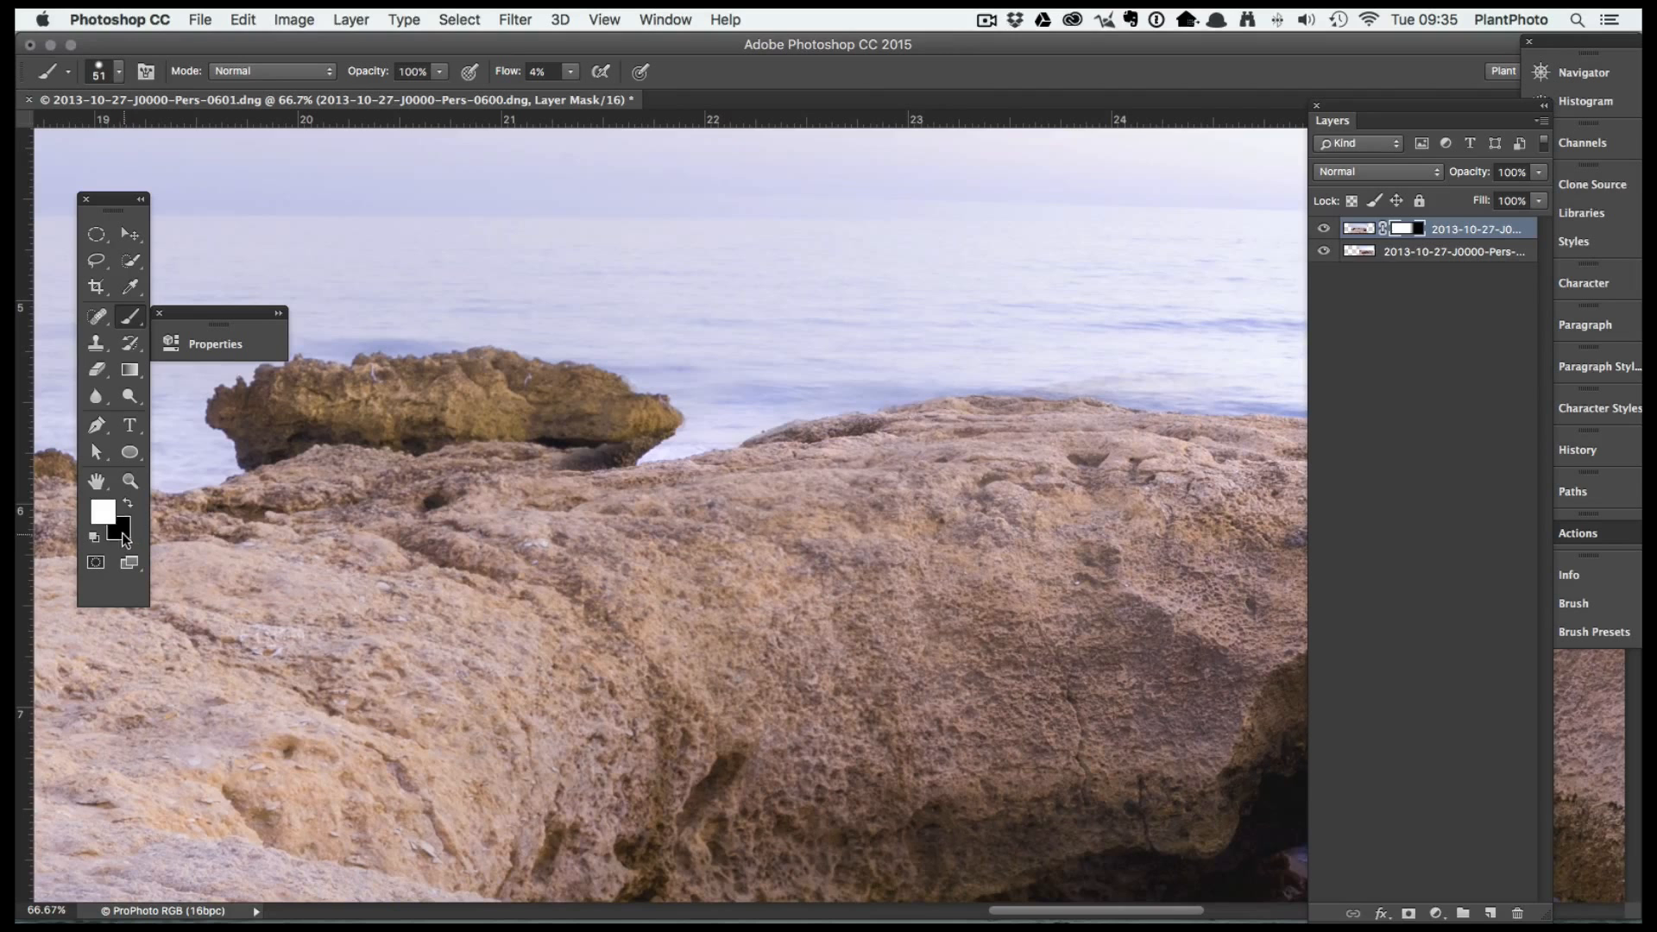
pyautogui.moveTo(599, 457); pyautogui.dragTo(640, 447)
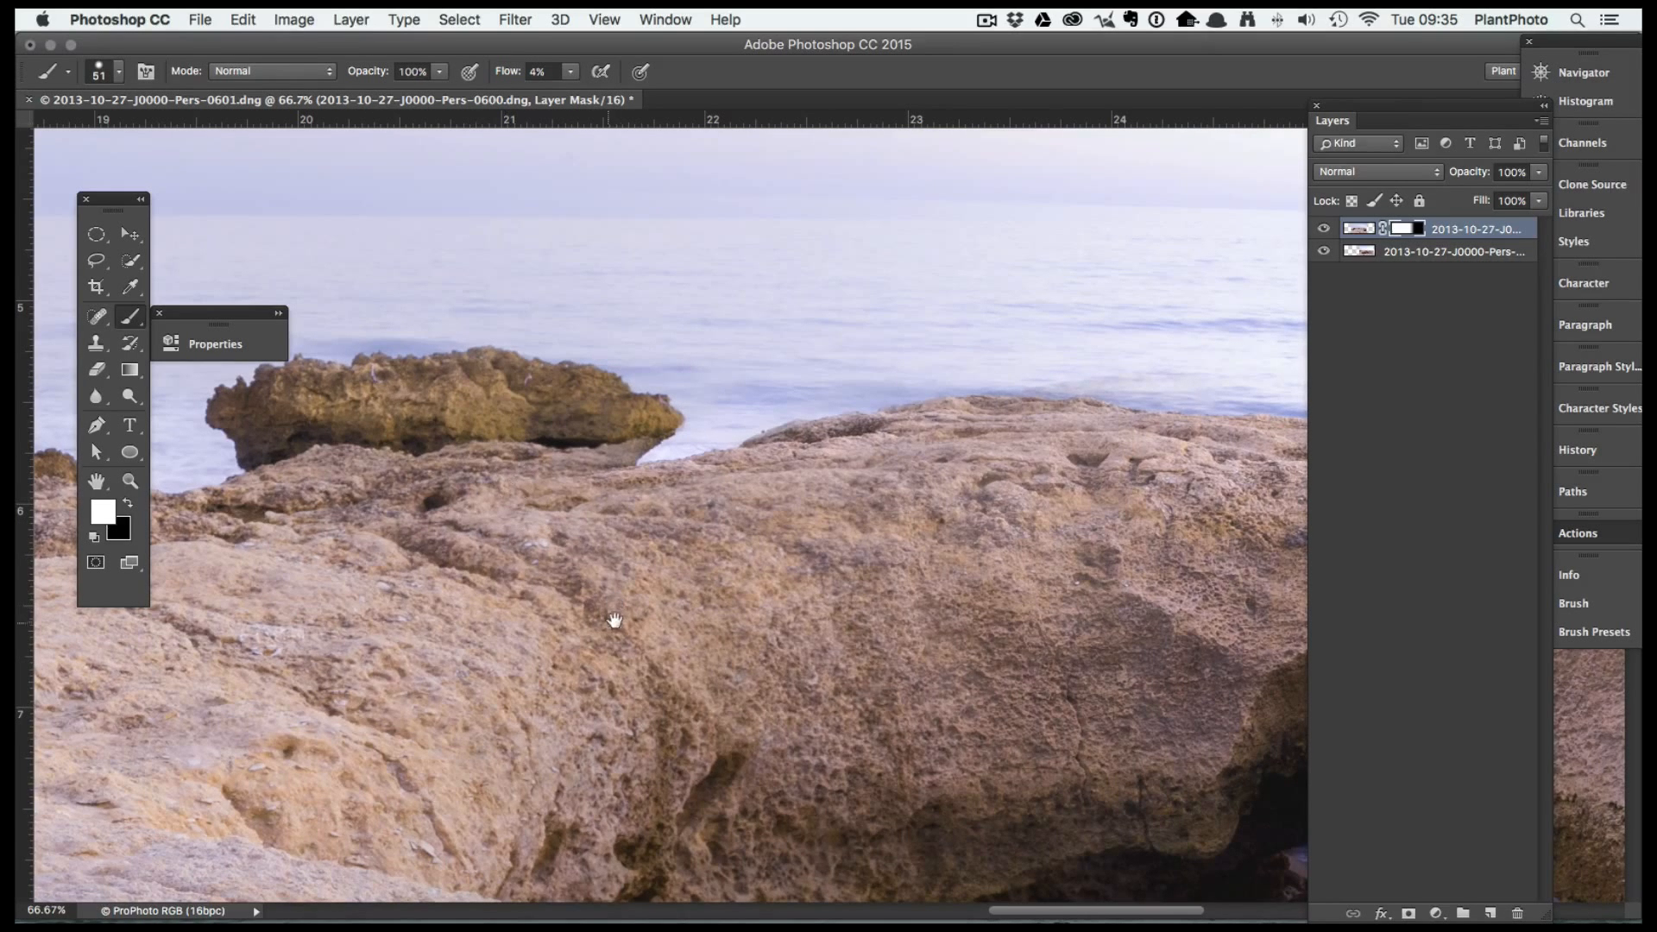
# Brush the mask along the crest of the main rock to remove the faint ghosted edge against the sea
pyautogui.moveTo(939, 616)
pyautogui.mouseDown()
pyautogui.moveTo(603, 610)
pyautogui.moveTo(607, 636)
pyautogui.mouseUp()
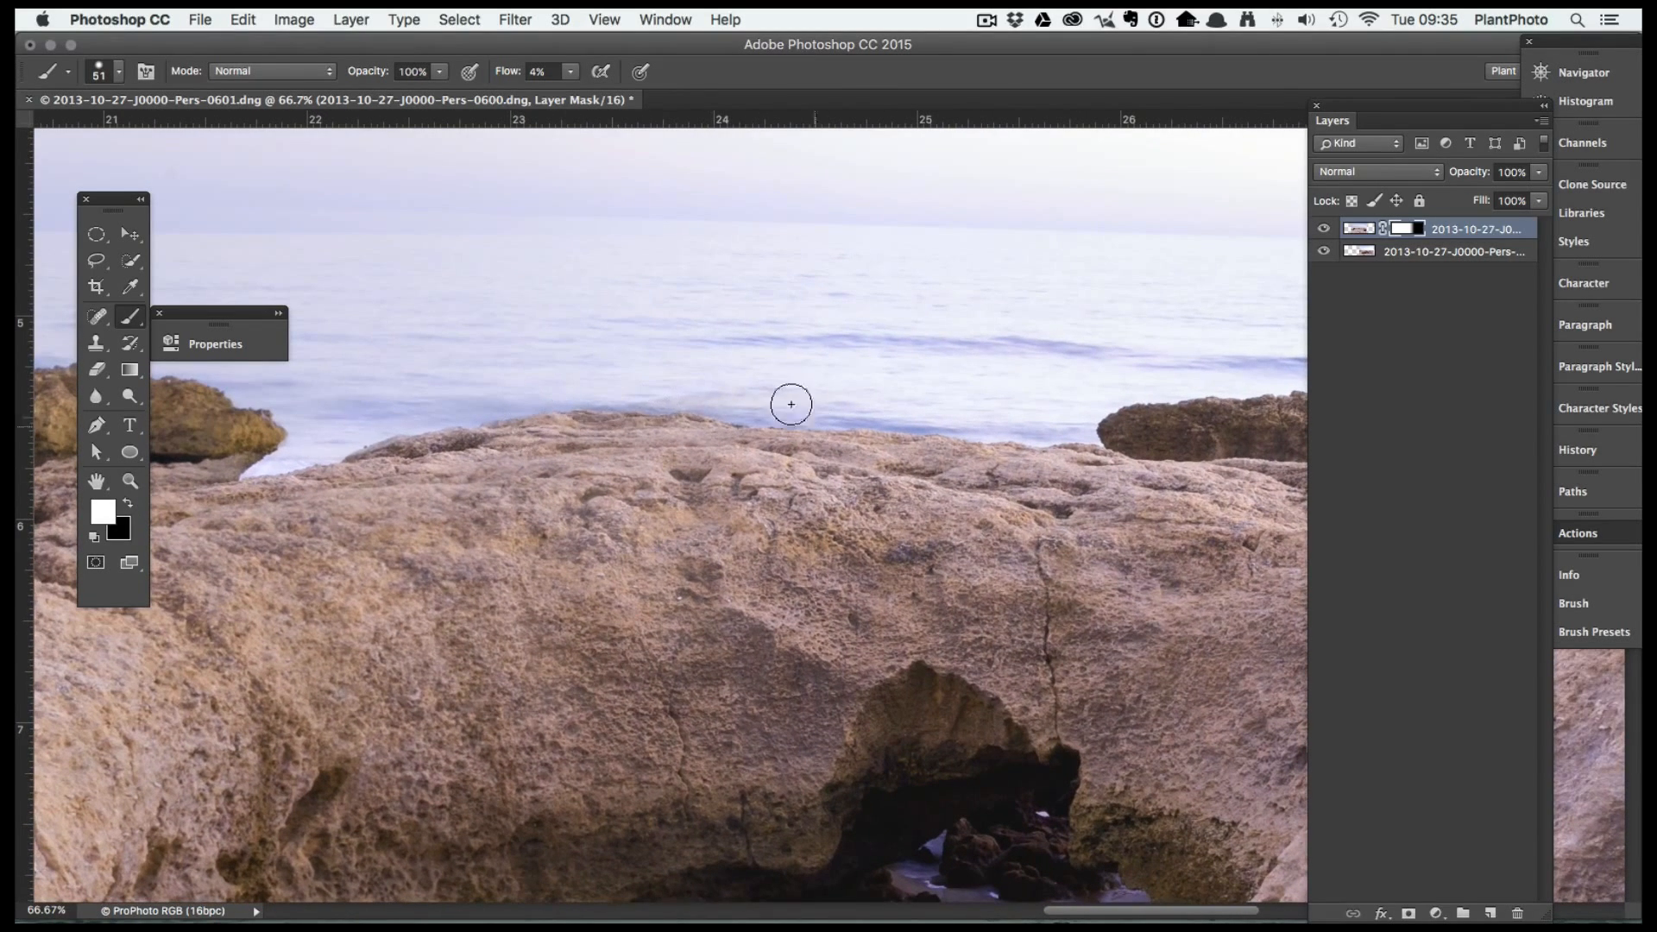
pyautogui.moveTo(681, 388)
pyautogui.mouseDown()
pyautogui.moveTo(759, 396)
pyautogui.moveTo(728, 396)
pyautogui.moveTo(736, 381)
pyautogui.moveTo(654, 386)
pyautogui.mouseUp()
pyautogui.press('x')
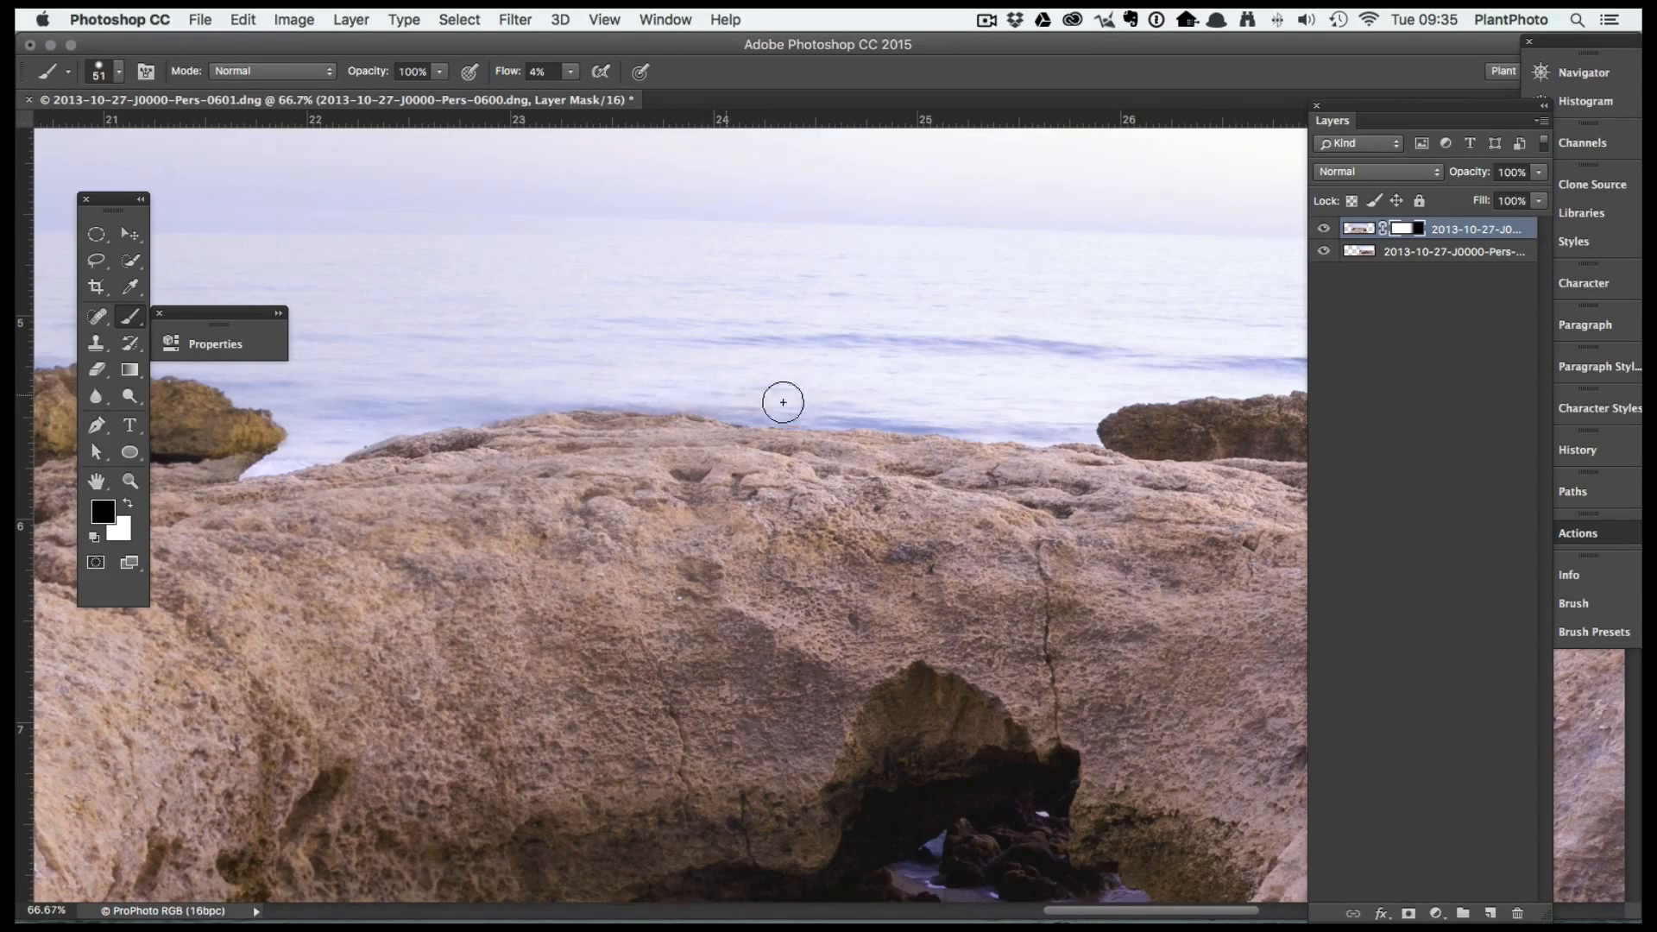
# Compare the cave area with the top layer hidden, and paint the mask white along the foreground rock edge below the cave
pyautogui.scroll(-5, 693, 451)
pyautogui.hscroll(-6, 693, 452)
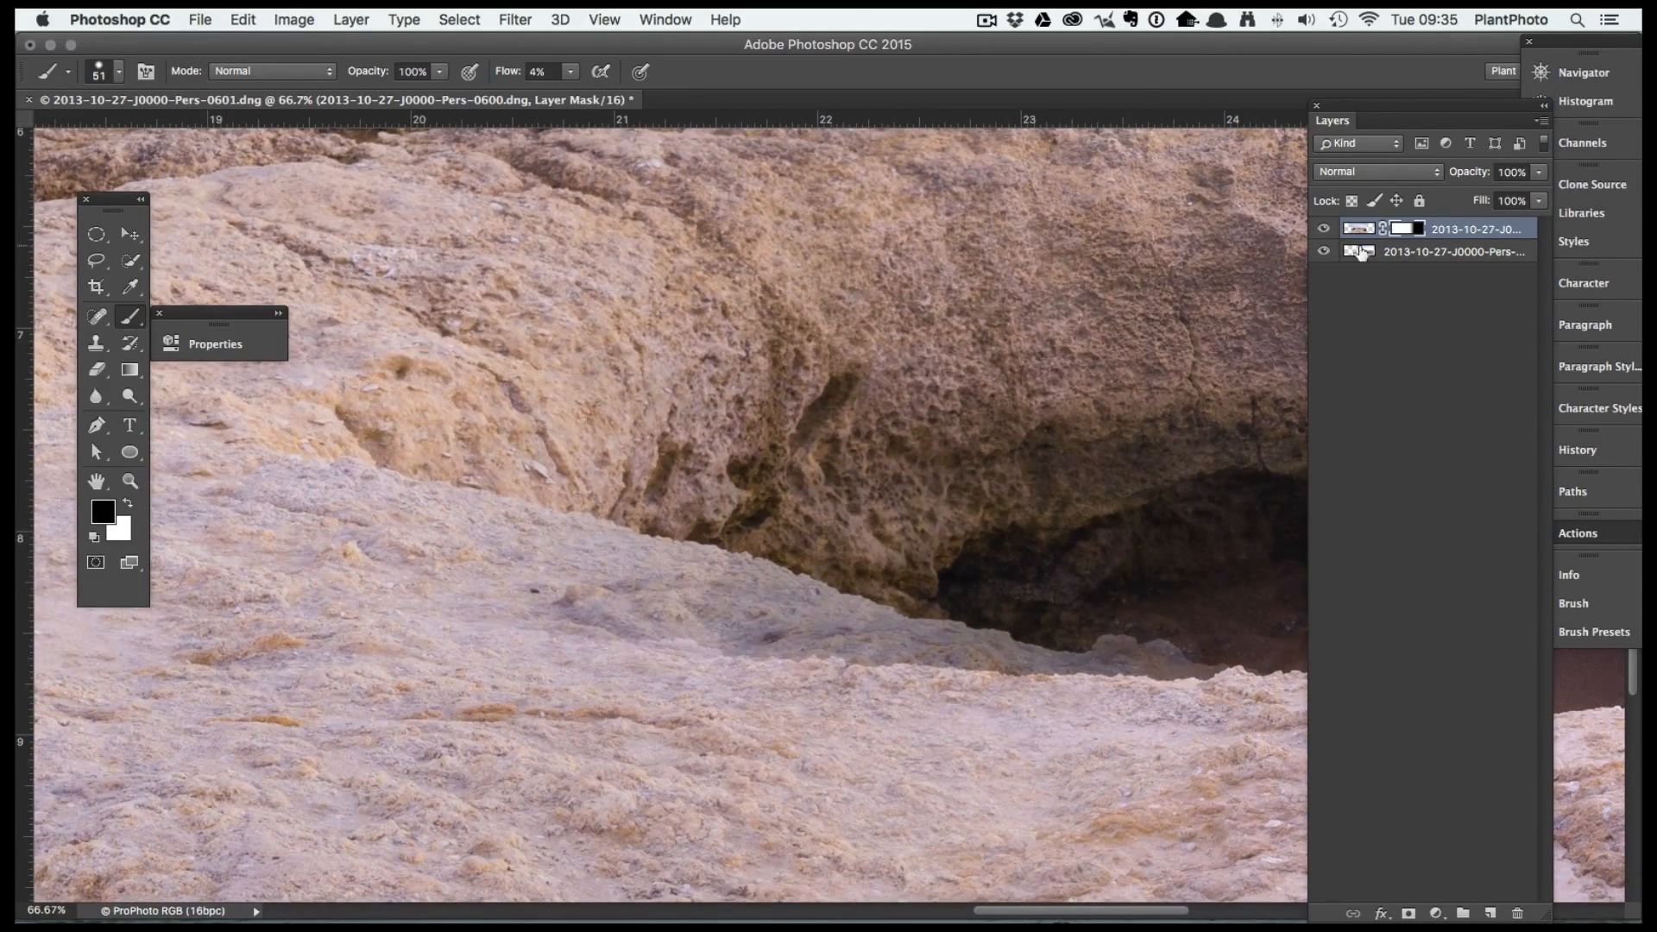
pyautogui.click(1324, 229)
pyautogui.click(1323, 229)
pyautogui.moveTo(779, 585)
pyautogui.mouseDown()
pyautogui.moveTo(703, 616)
pyautogui.moveTo(746, 626)
pyautogui.moveTo(688, 617)
pyautogui.moveTo(733, 634)
pyautogui.moveTo(597, 601)
pyautogui.moveTo(617, 619)
pyautogui.moveTo(672, 594)
pyautogui.moveTo(680, 569)
pyautogui.moveTo(766, 568)
pyautogui.moveTo(798, 649)
pyautogui.moveTo(952, 670)
pyautogui.moveTo(759, 636)
pyautogui.moveTo(781, 612)
pyautogui.moveTo(737, 625)
pyautogui.moveTo(889, 660)
pyautogui.moveTo(949, 630)
pyautogui.moveTo(1026, 665)
pyautogui.mouseUp()
pyautogui.press('x')
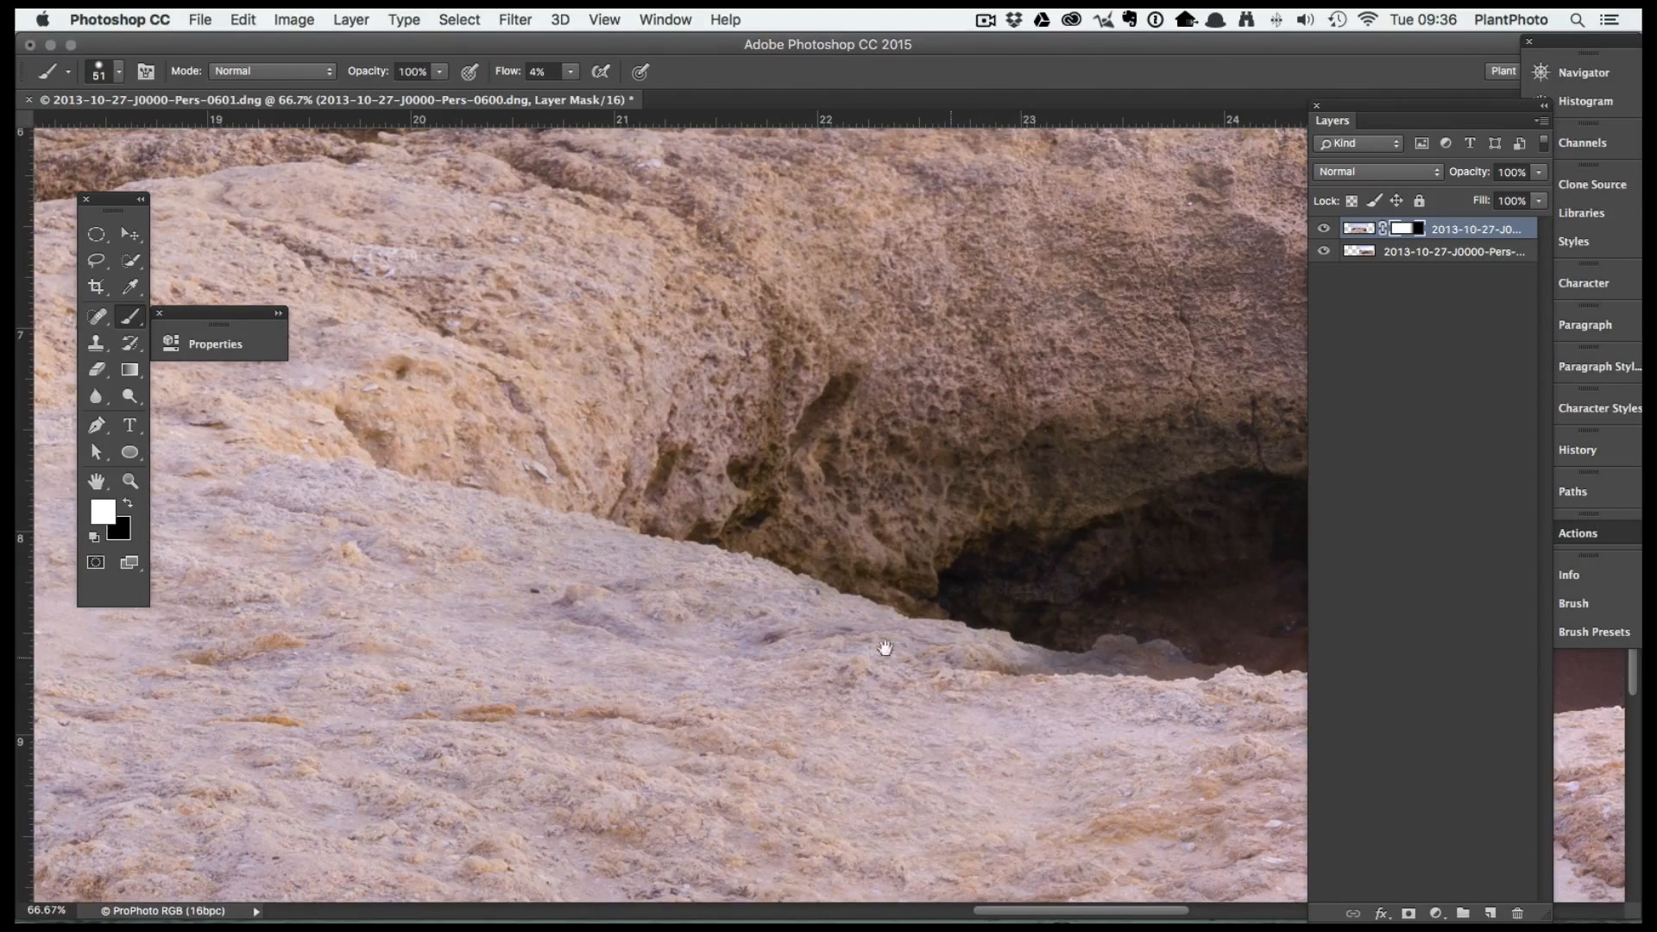
pyautogui.moveTo(885, 647); pyautogui.dragTo(667, 617)
pyautogui.moveTo(818, 623)
pyautogui.mouseDown()
pyautogui.moveTo(939, 625)
pyautogui.moveTo(924, 622)
pyautogui.moveTo(1013, 650)
pyautogui.moveTo(832, 650)
pyautogui.moveTo(866, 653)
pyautogui.moveTo(1029, 643)
pyautogui.moveTo(766, 663)
pyautogui.moveTo(751, 633)
pyautogui.moveTo(697, 640)
pyautogui.moveTo(832, 660)
pyautogui.moveTo(700, 629)
pyautogui.moveTo(840, 643)
pyautogui.moveTo(820, 665)
pyautogui.moveTo(876, 688)
pyautogui.moveTo(850, 695)
pyautogui.moveTo(522, 651)
pyautogui.moveTo(495, 606)
pyautogui.moveTo(442, 581)
pyautogui.moveTo(766, 684)
pyautogui.moveTo(925, 622)
pyautogui.moveTo(1123, 673)
pyautogui.moveTo(1022, 669)
pyautogui.moveTo(1170, 676)
pyautogui.moveTo(1049, 680)
pyautogui.moveTo(1073, 689)
pyautogui.moveTo(1205, 684)
pyautogui.moveTo(1131, 677)
pyautogui.moveTo(1166, 678)
pyautogui.moveTo(983, 715)
pyautogui.moveTo(1031, 694)
pyautogui.moveTo(892, 660)
pyautogui.moveTo(911, 637)
pyautogui.moveTo(893, 620)
pyautogui.moveTo(872, 626)
pyautogui.moveTo(924, 641)
pyautogui.moveTo(772, 622)
pyautogui.moveTo(836, 628)
pyautogui.moveTo(744, 639)
pyautogui.moveTo(610, 581)
pyautogui.moveTo(636, 592)
pyautogui.moveTo(403, 607)
pyautogui.mouseUp()
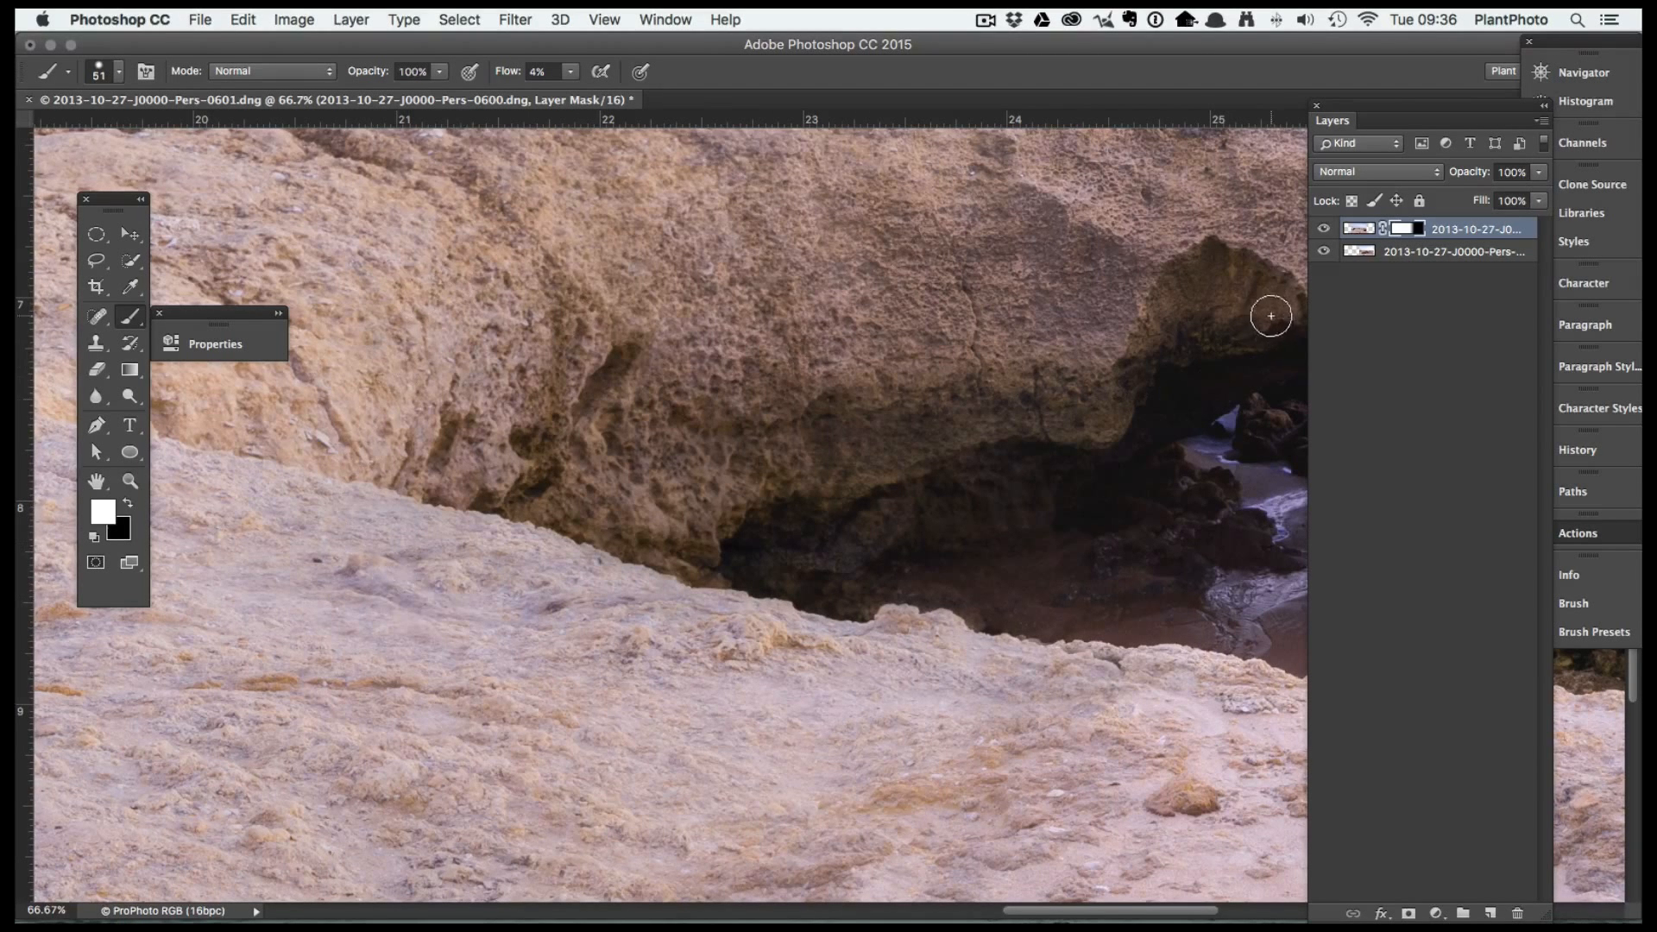
# Inspect the layer mask on its own, and compare the area around the small isolated rock with the top layer hidden and shown
pyautogui.keyDown('alt'); pyautogui.click(1407, 231); pyautogui.keyUp('alt')
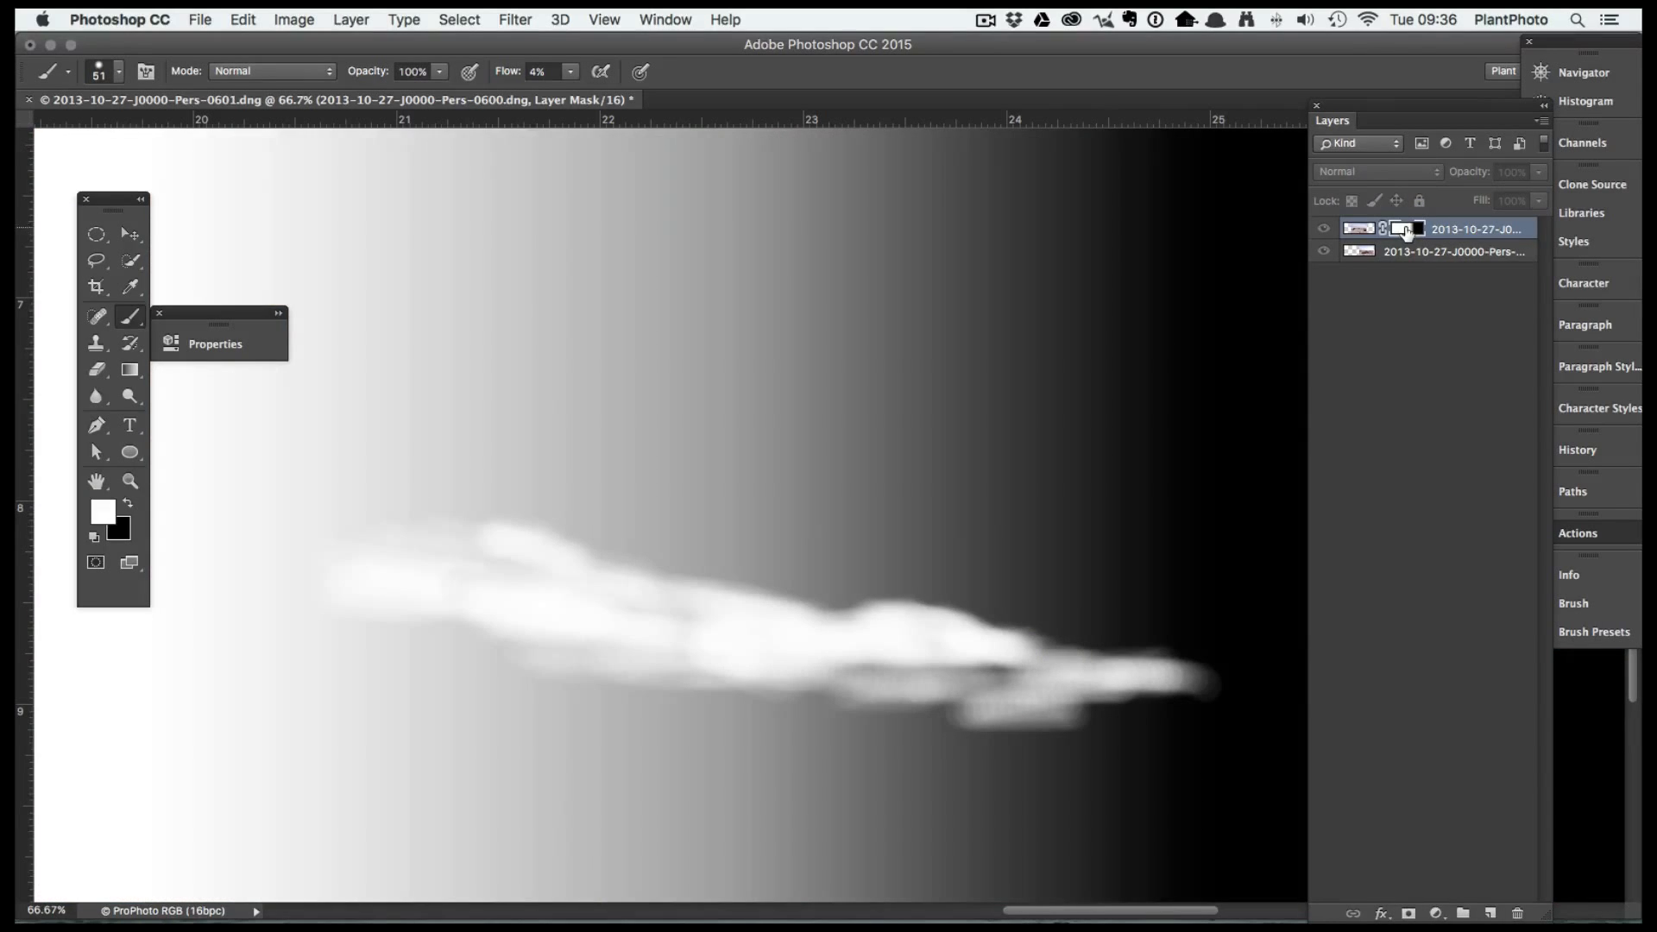
pyautogui.keyDown('alt'); pyautogui.click(1403, 232); pyautogui.keyUp('alt')
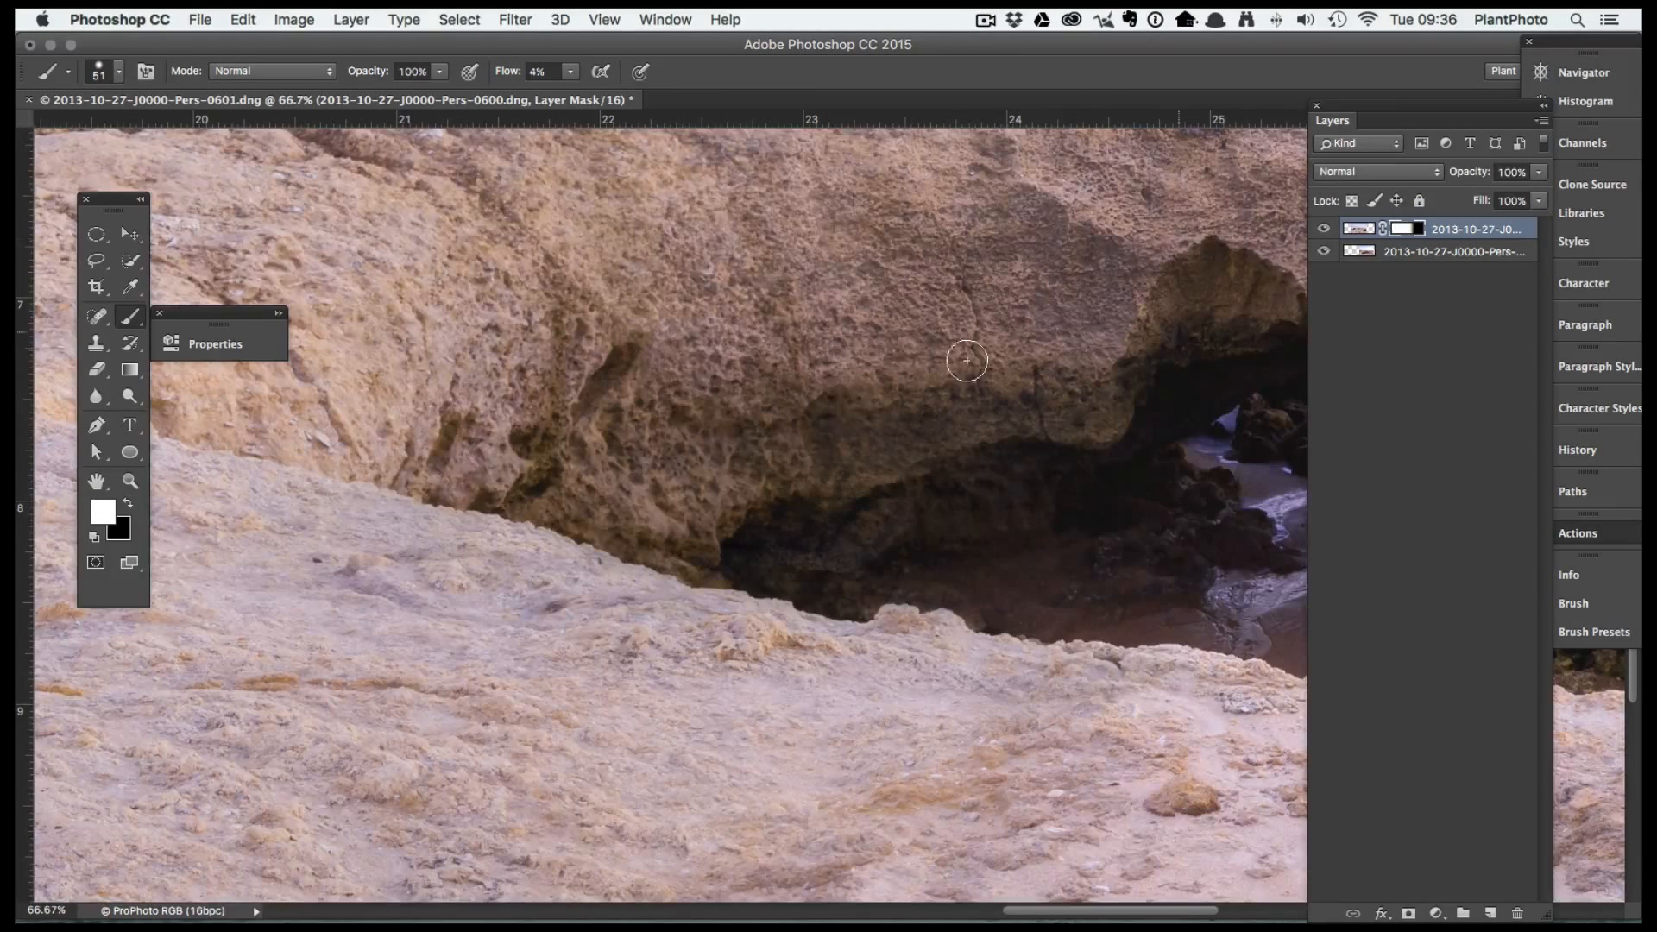
pyautogui.moveTo(505, 511); pyautogui.dragTo(958, 495)
pyautogui.moveTo(929, 557); pyautogui.dragTo(647, 778)
pyautogui.click(1325, 231)
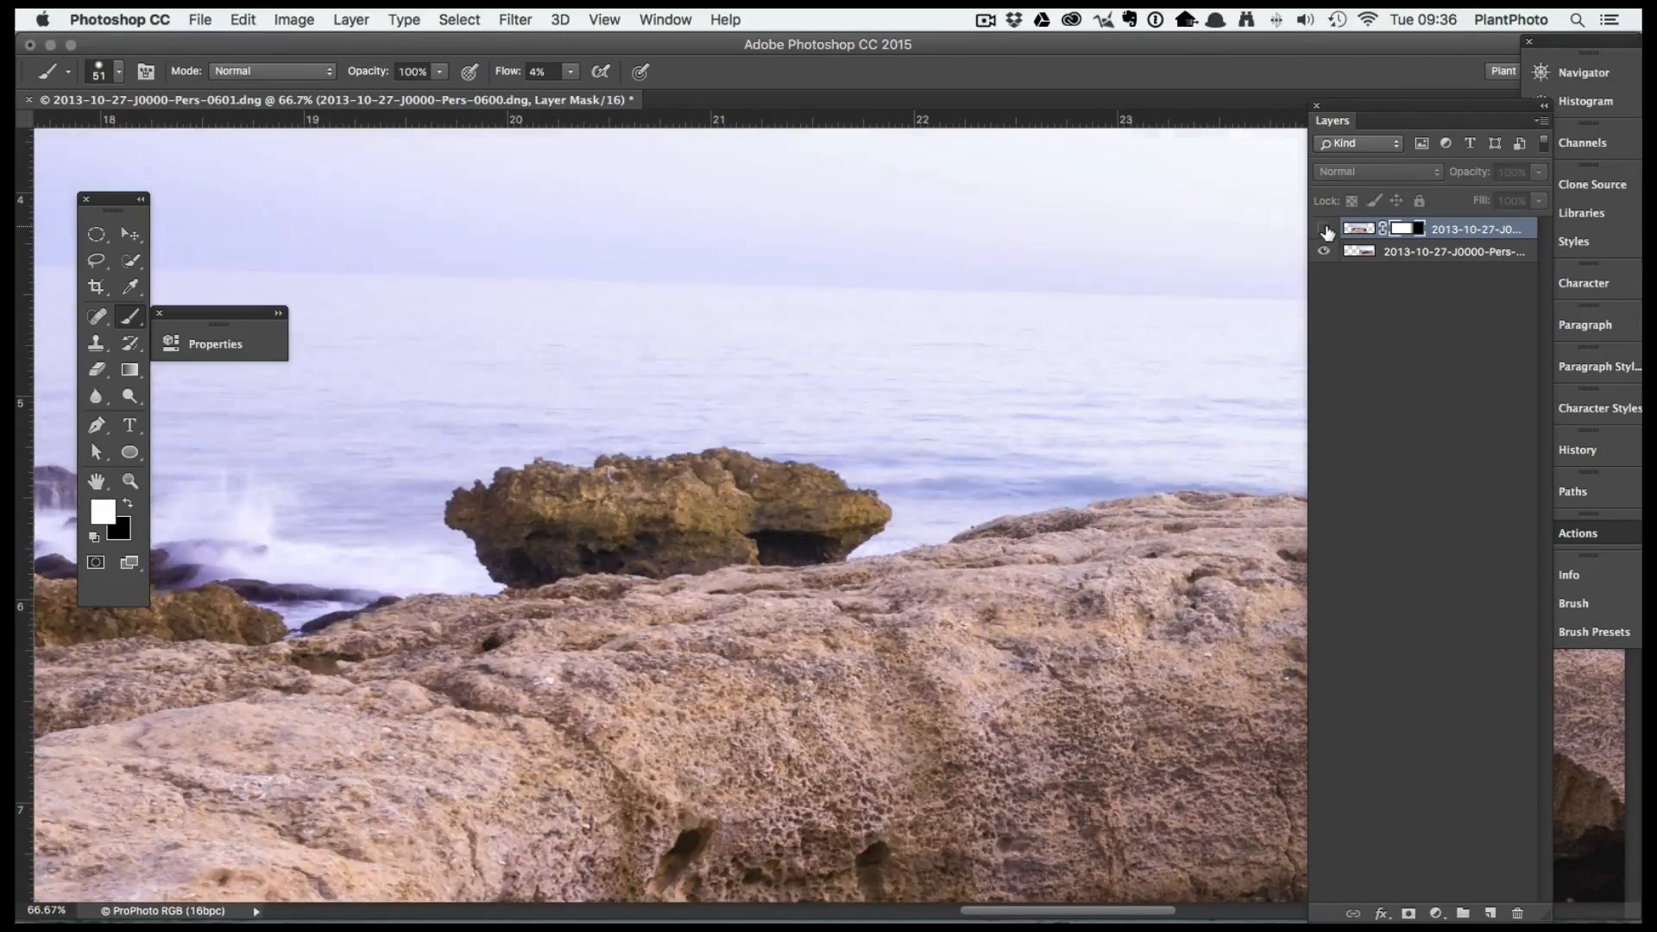
pyautogui.click(1324, 231)
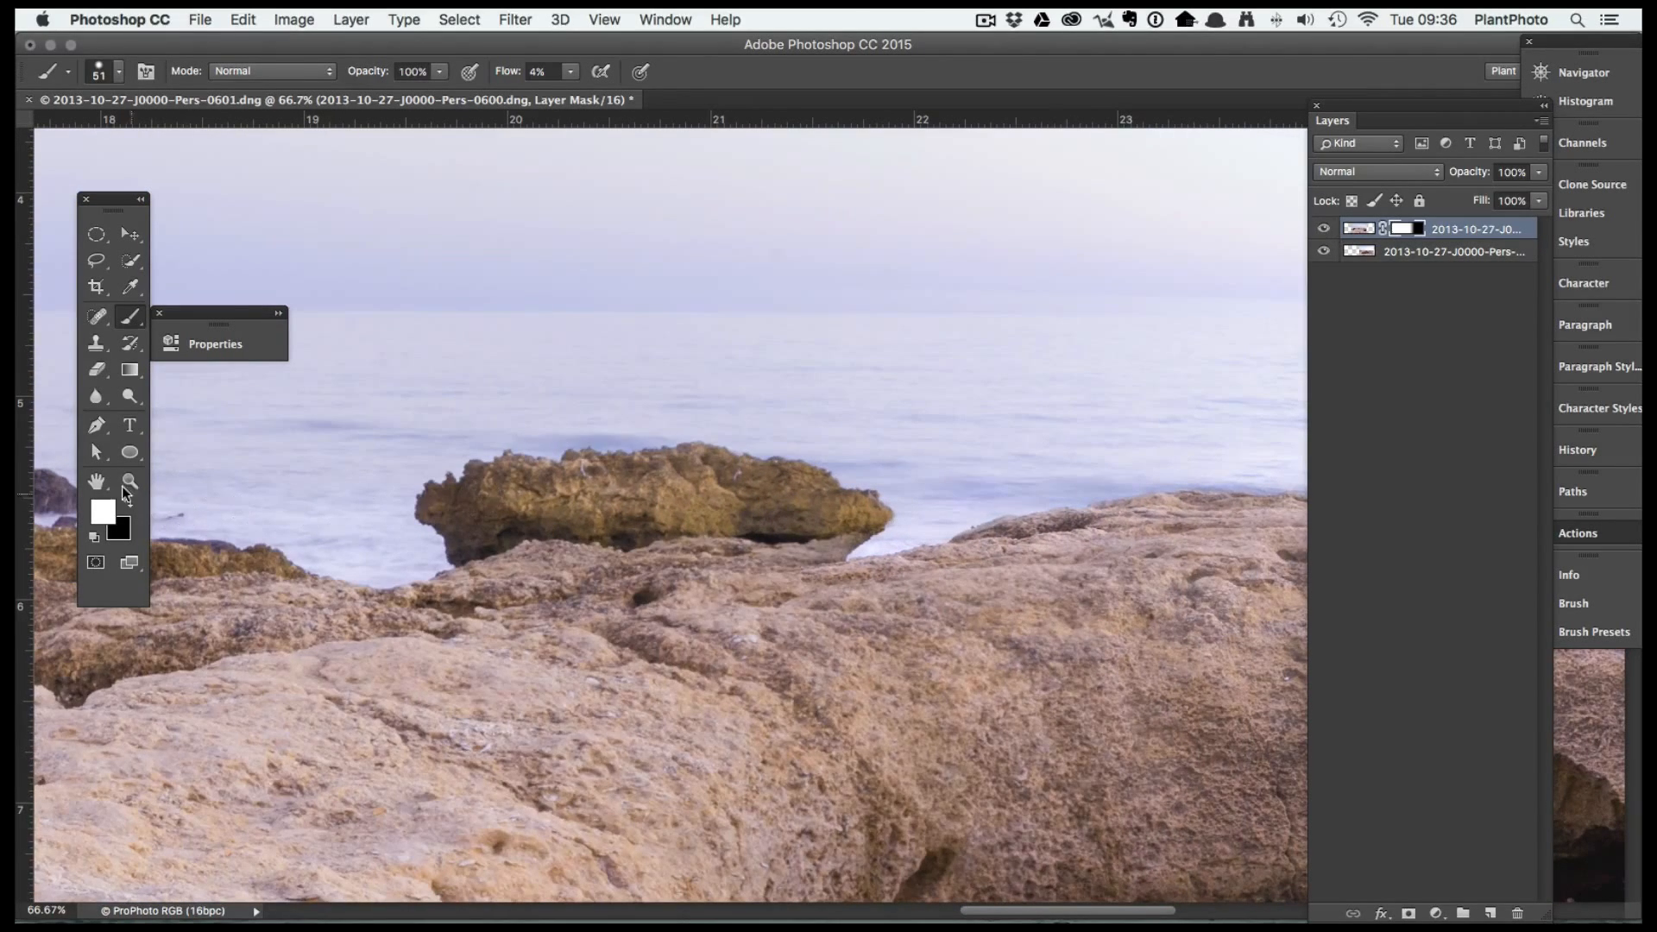
# Examine the blended panorama as a whole and up close around the seam, checking the sea, sky and rocks
pyautogui.press('z')
pyautogui.rightClick(559, 498)
pyautogui.click(587, 510)
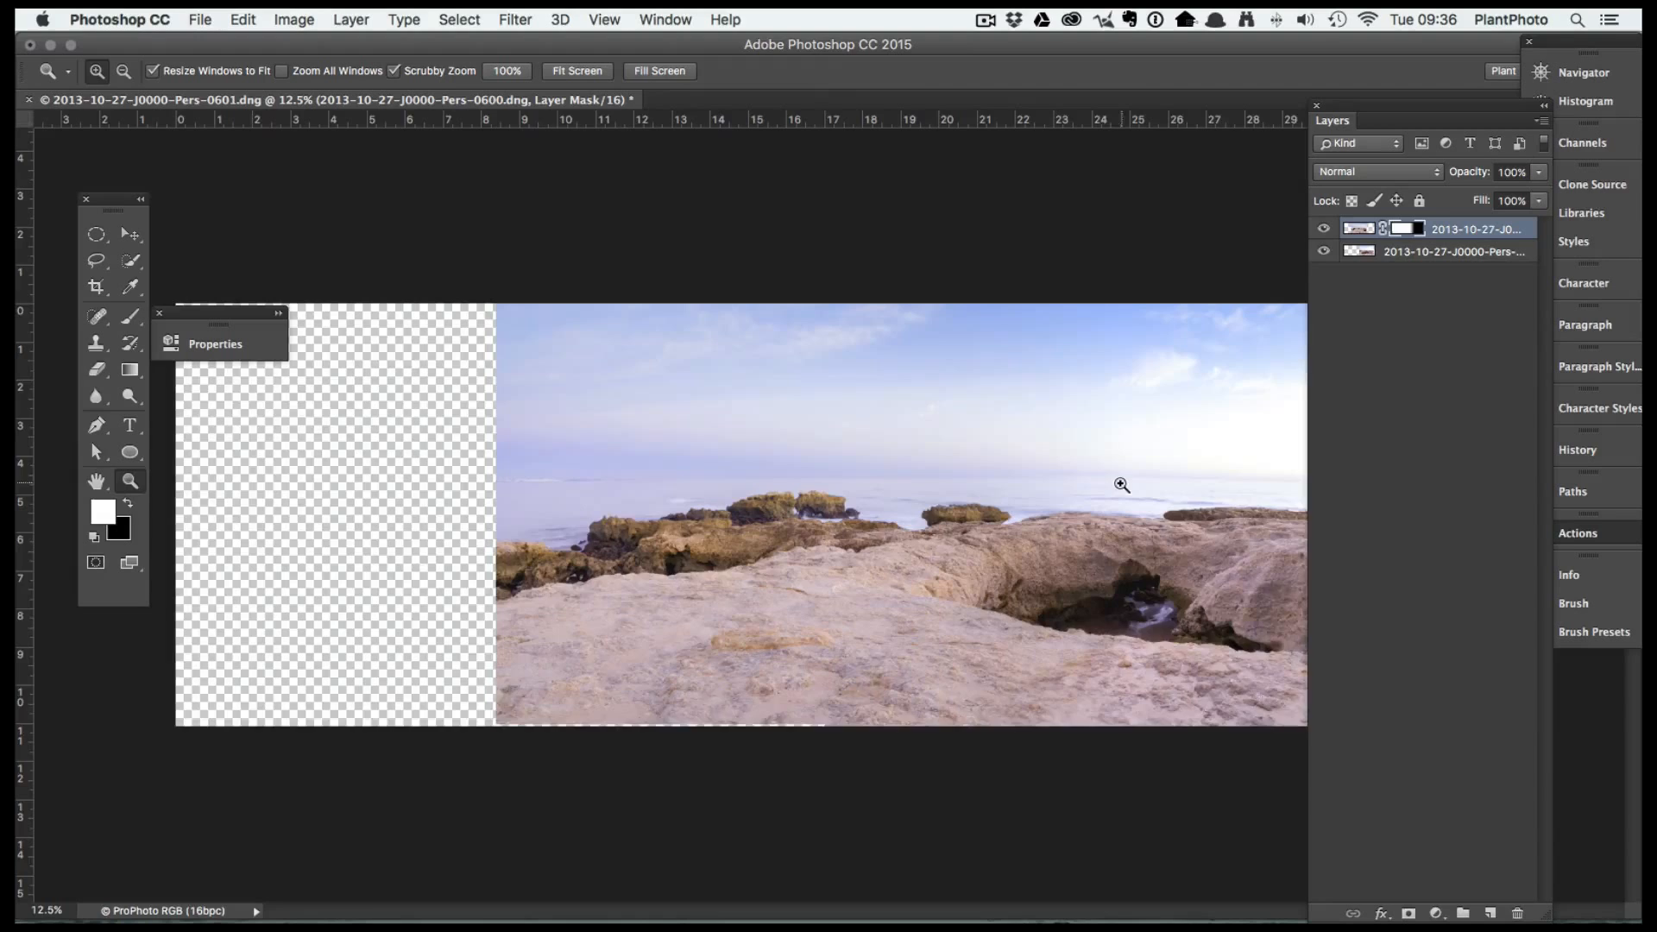
pyautogui.click(1120, 491)
pyautogui.click(1121, 491)
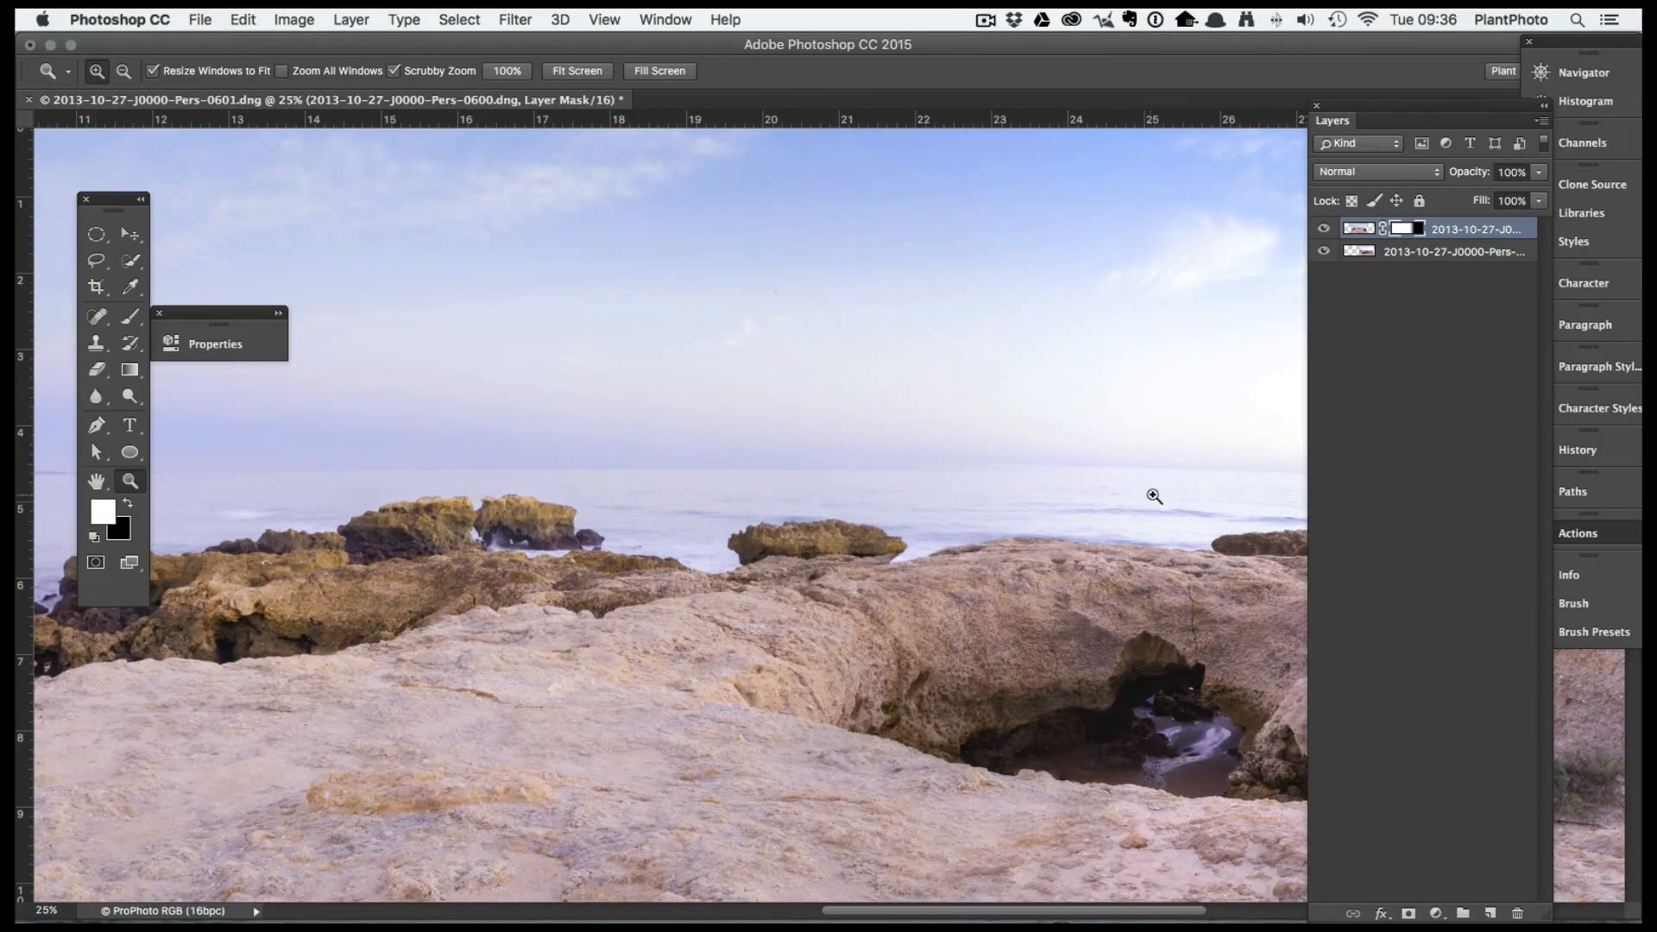
pyautogui.click(1157, 487)
pyautogui.click(992, 483)
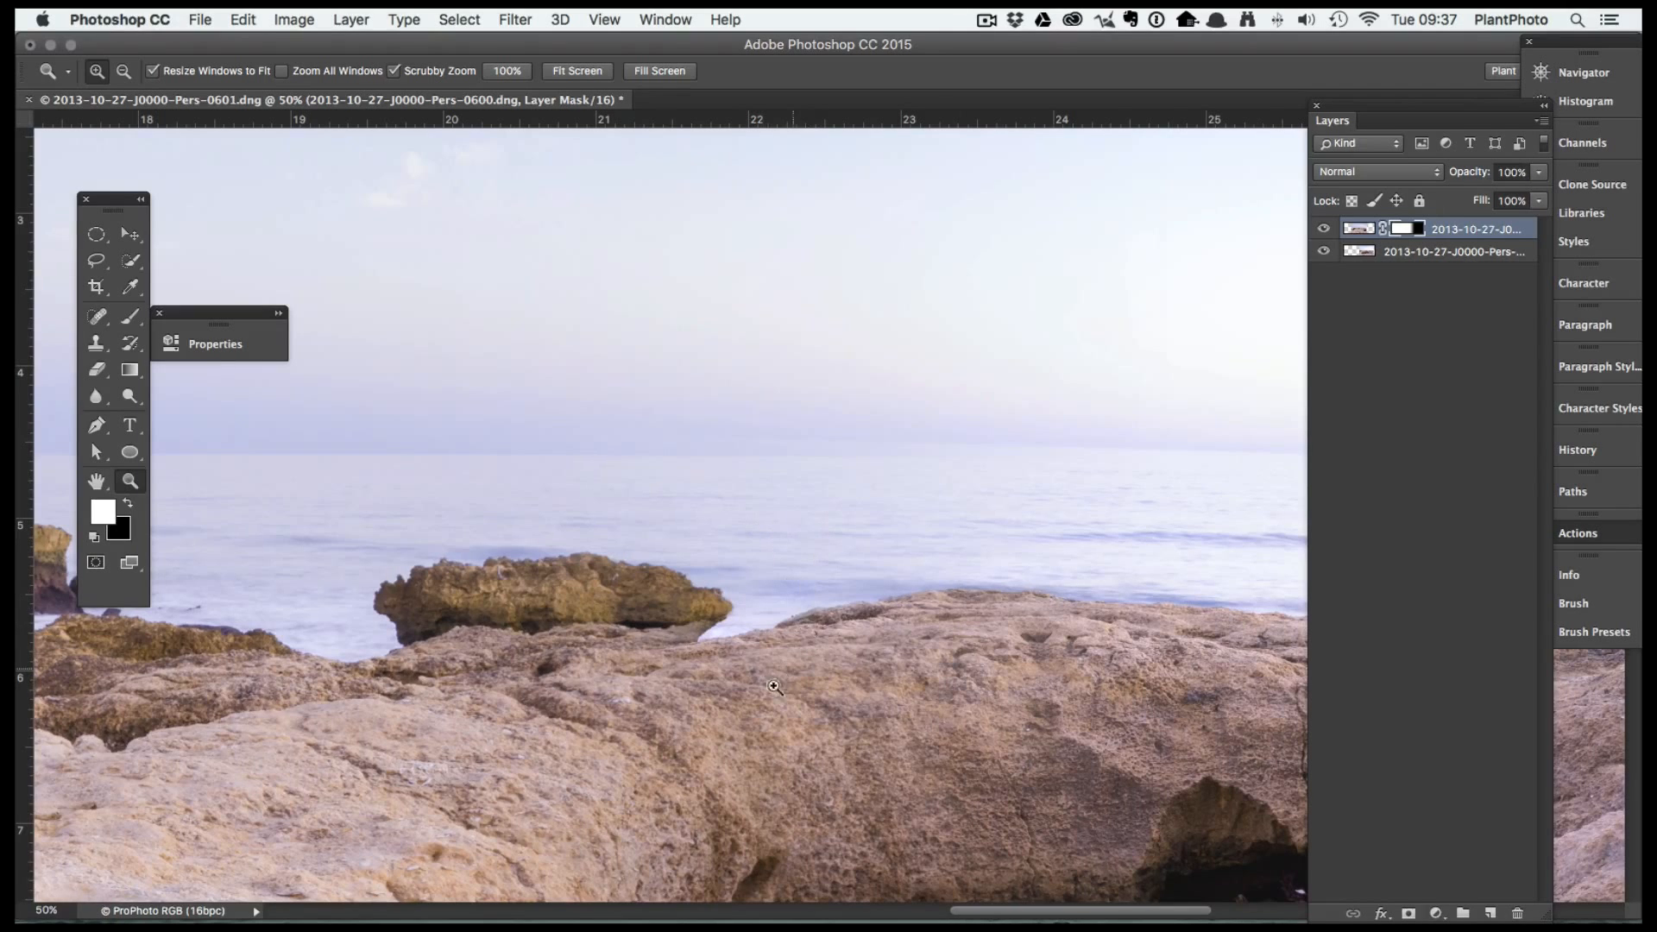
pyautogui.rightClick(787, 535)
pyautogui.click(807, 541)
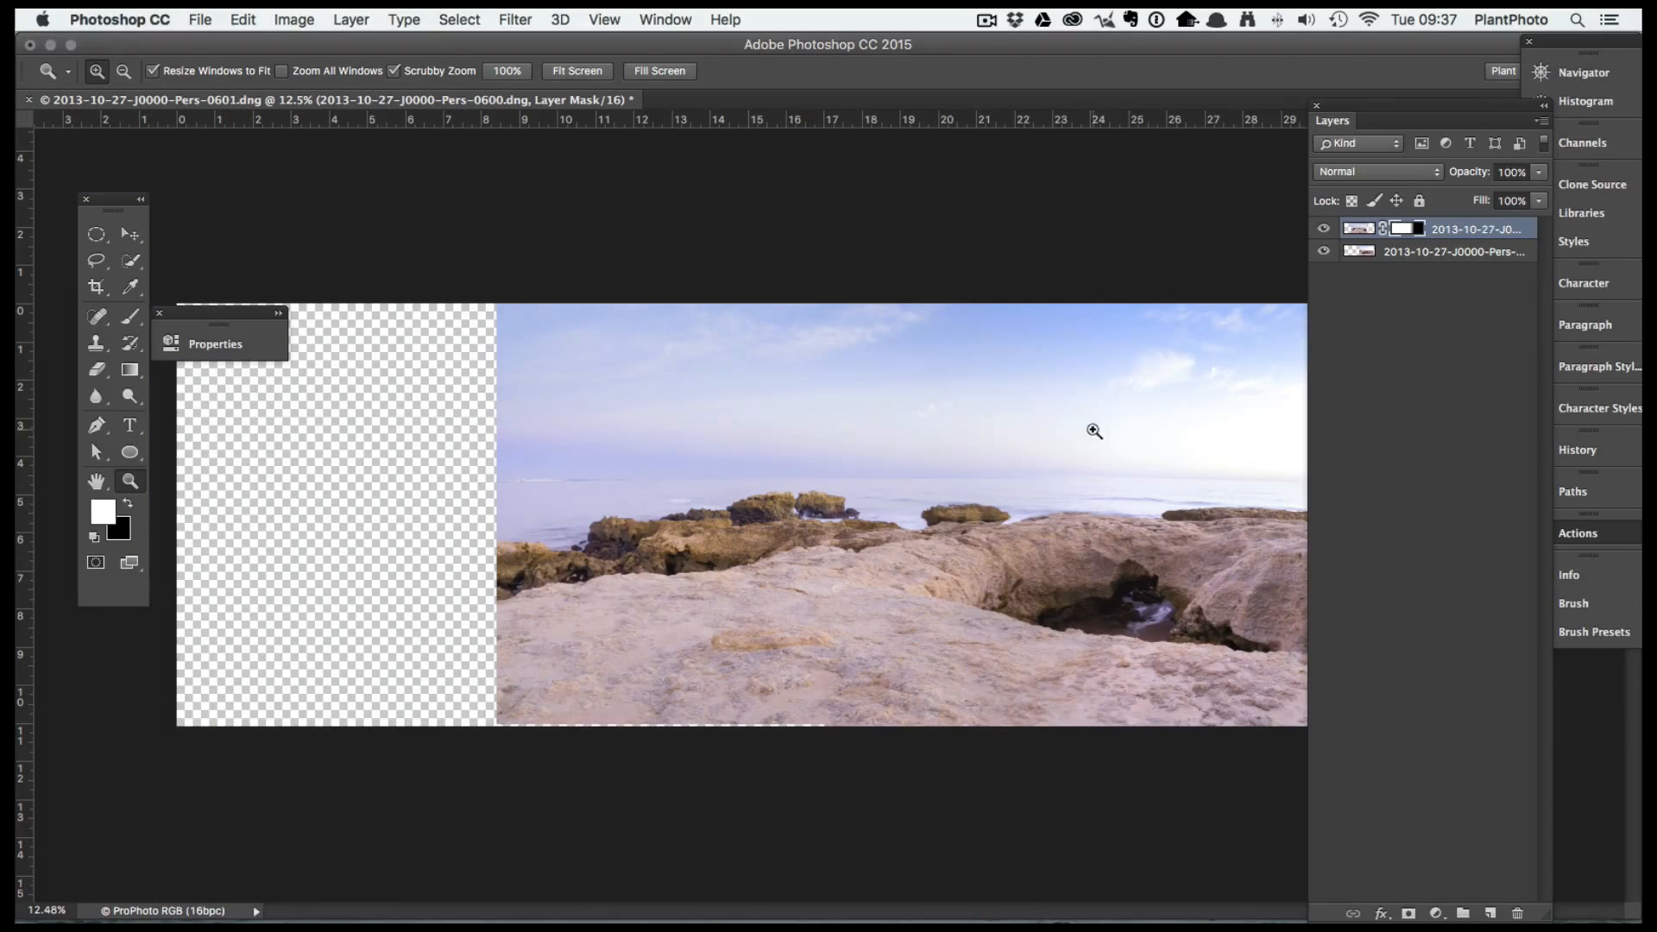
pyautogui.press('Tab')
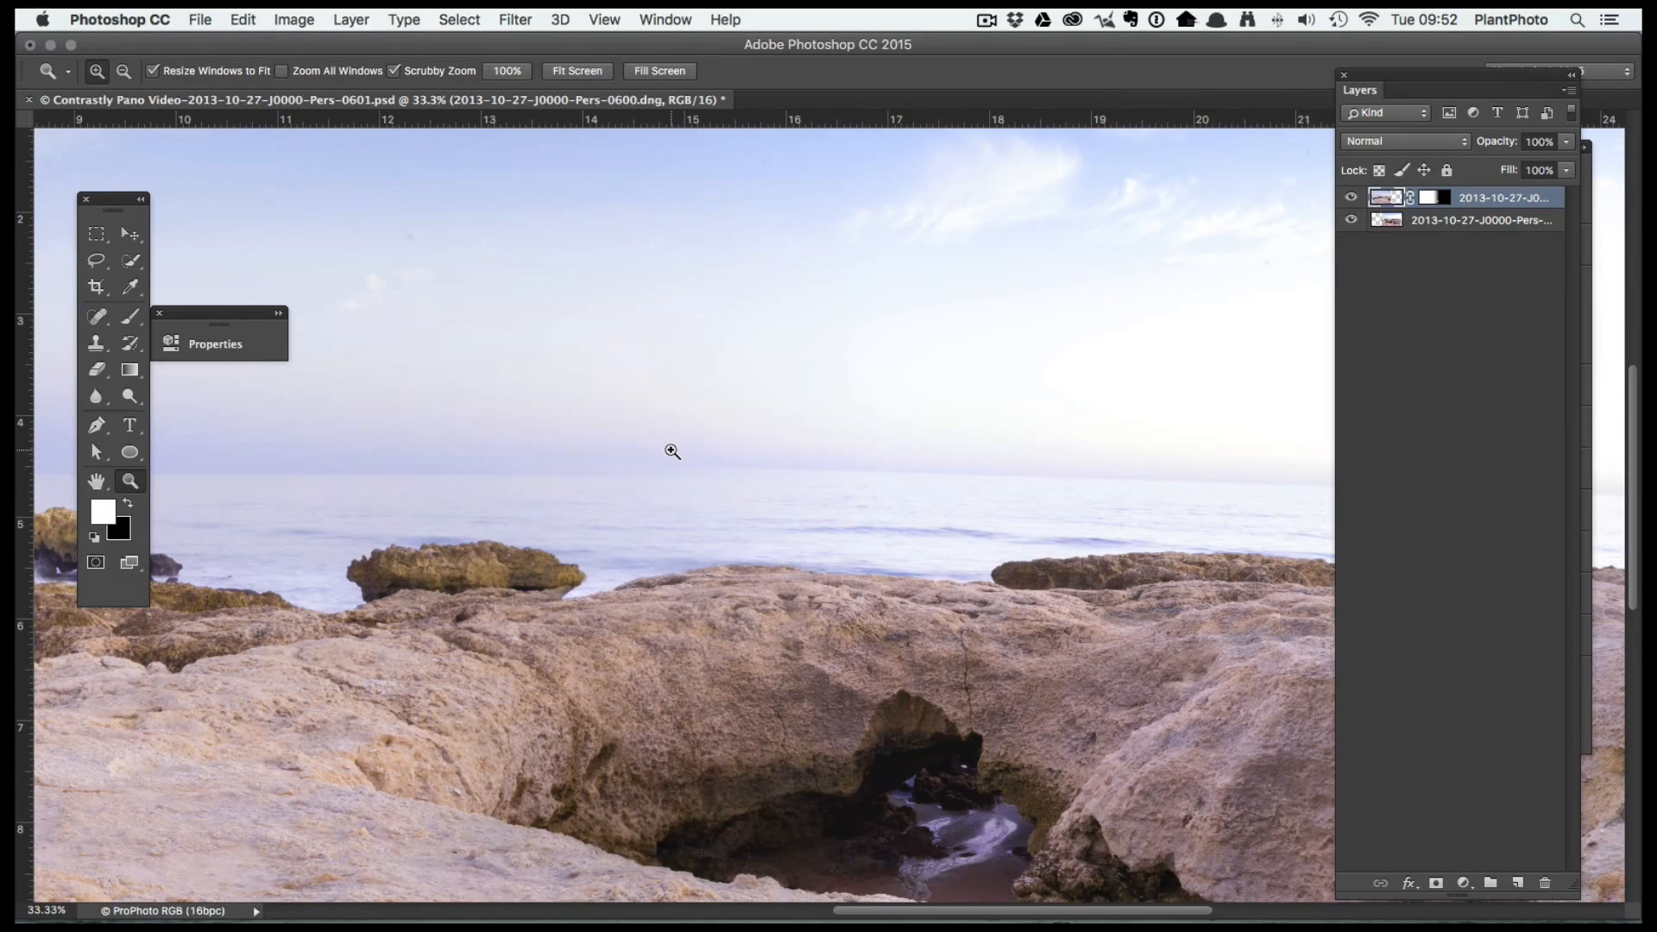
# Examine the horizon line across the full width of the panorama with the interface panels hidden
pyautogui.press('Tab')
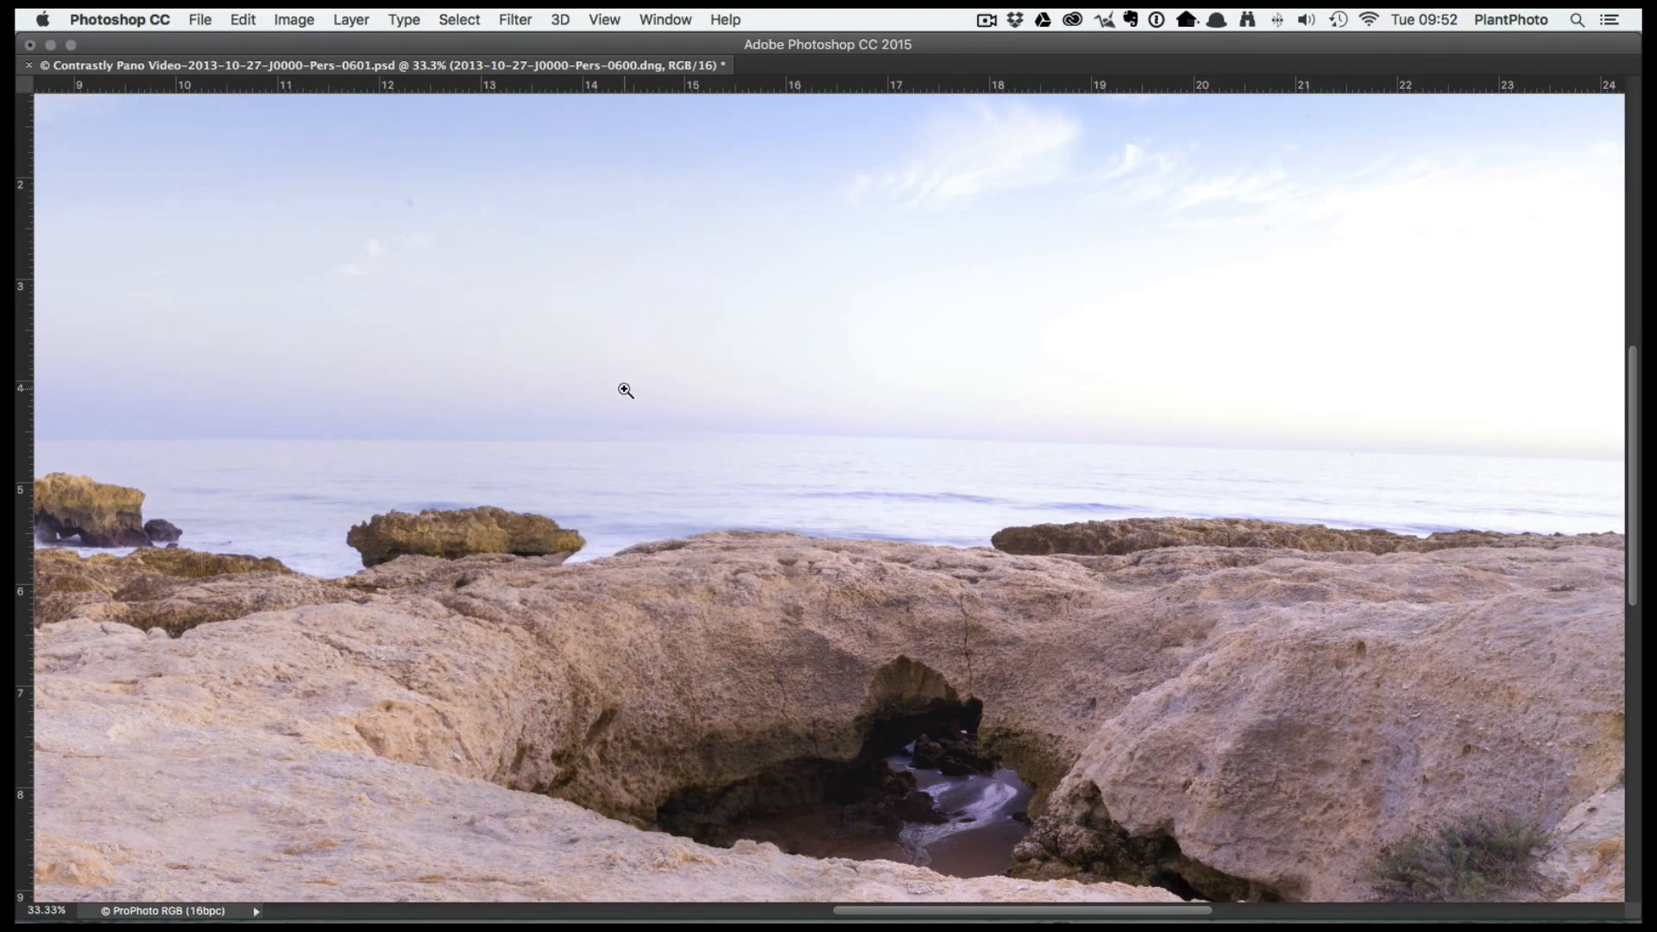
pyautogui.moveTo(432, 418); pyautogui.dragTo(1059, 395)
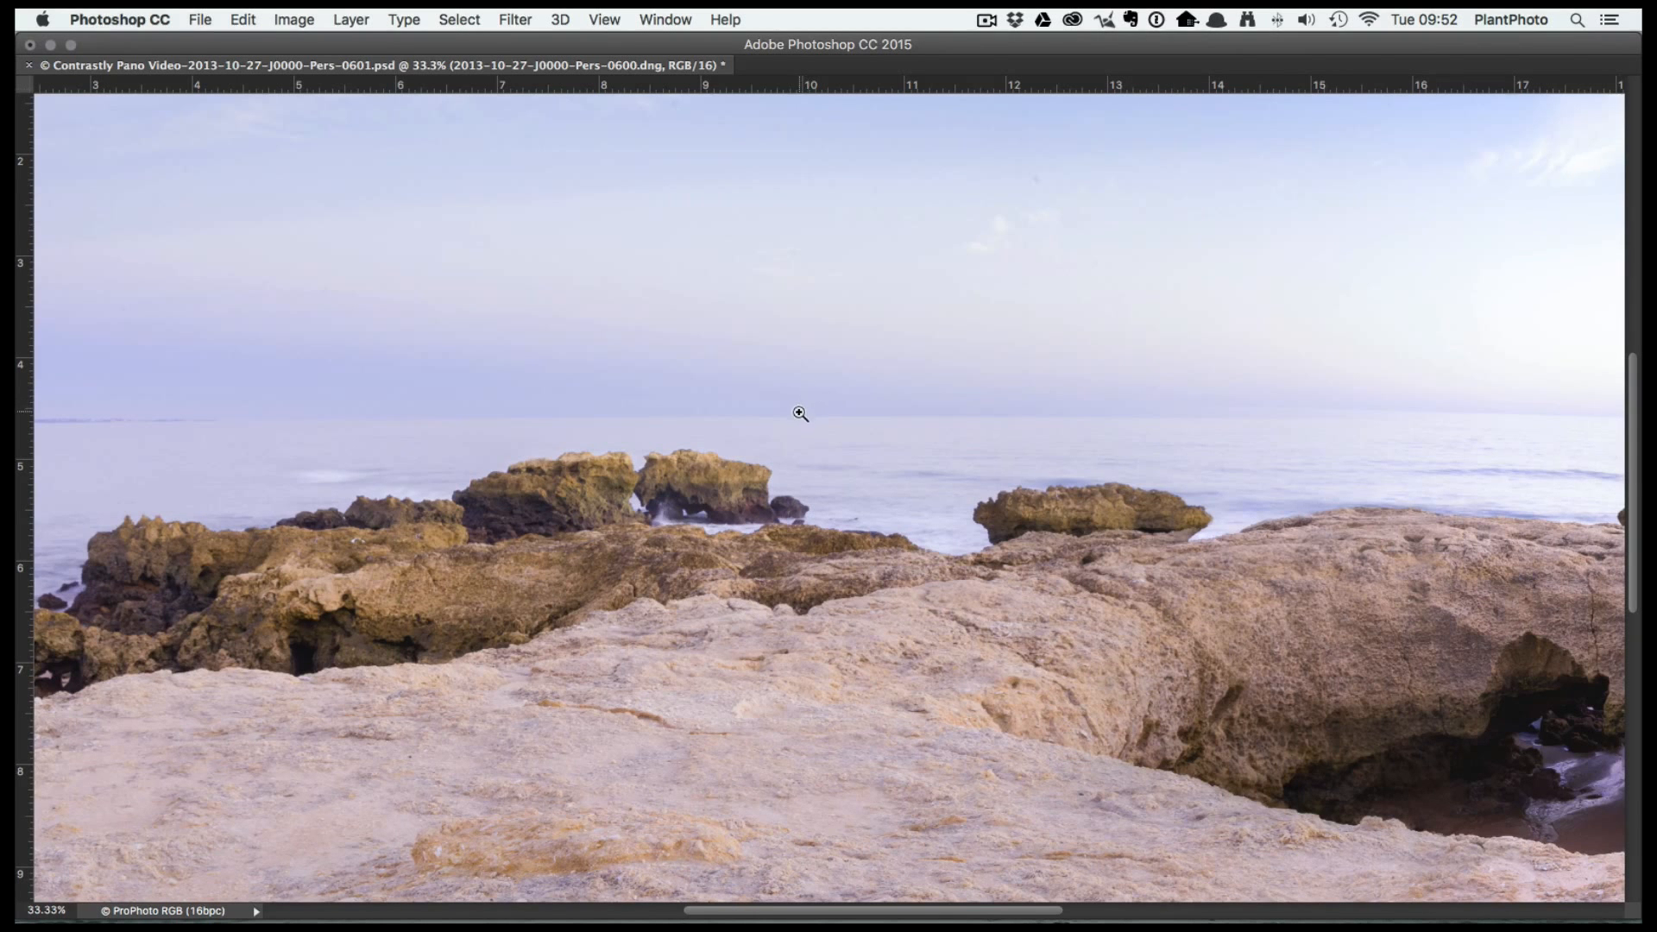
pyautogui.moveTo(1301, 435); pyautogui.dragTo(785, 385)
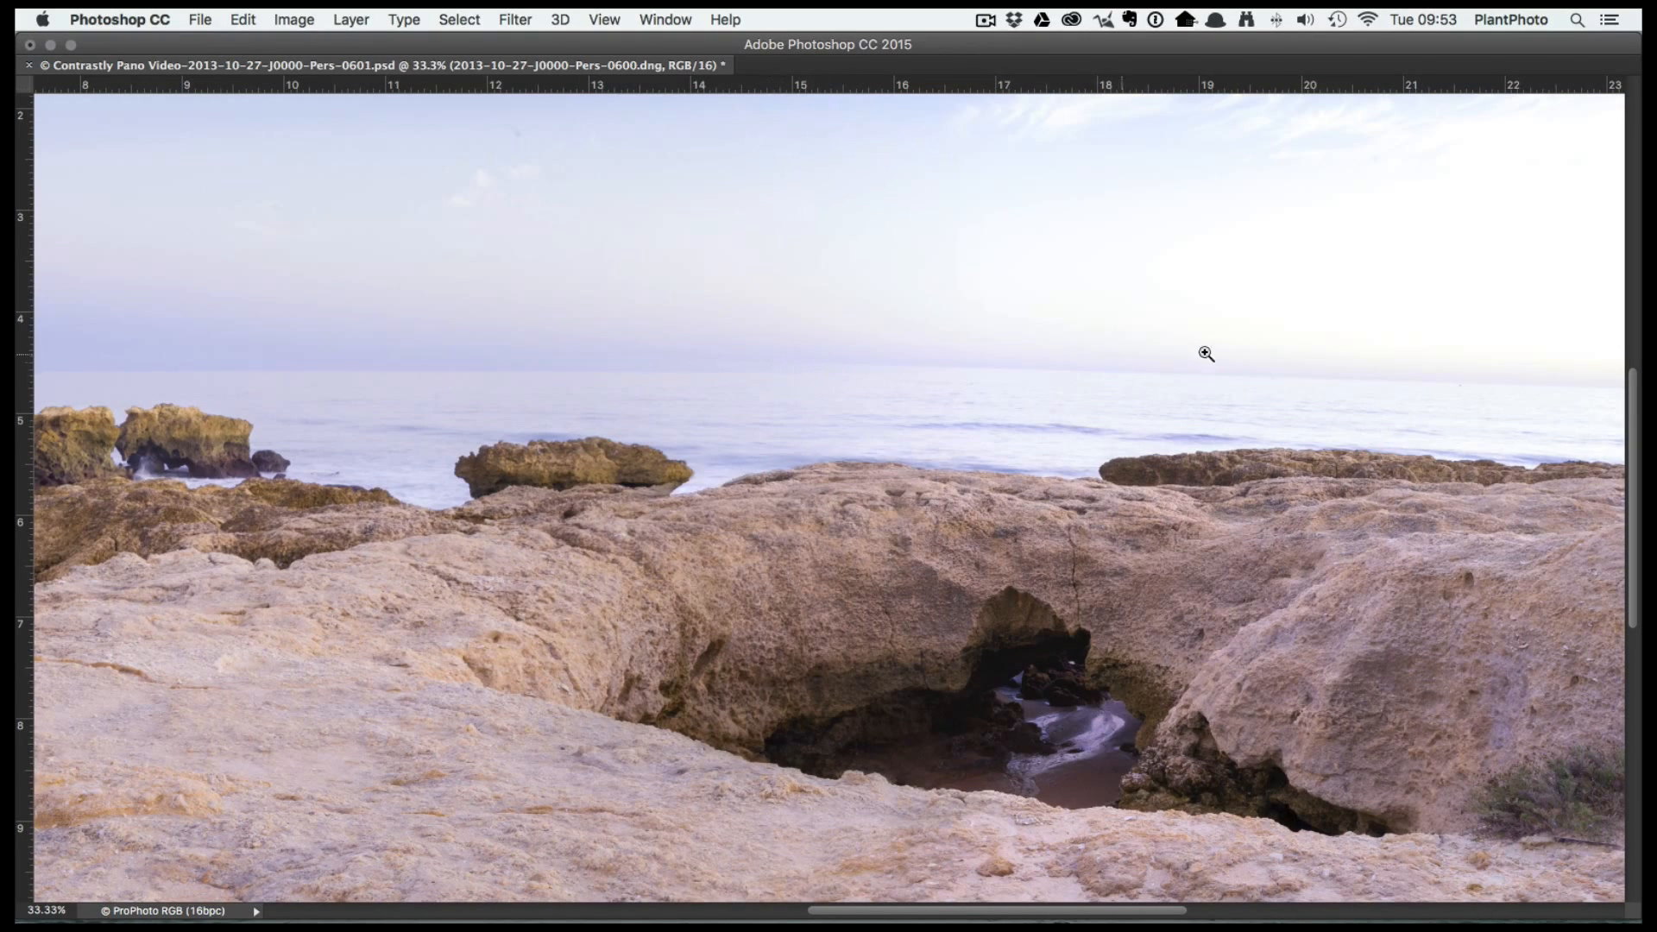
pyautogui.moveTo(601, 362); pyautogui.dragTo(1187, 411)
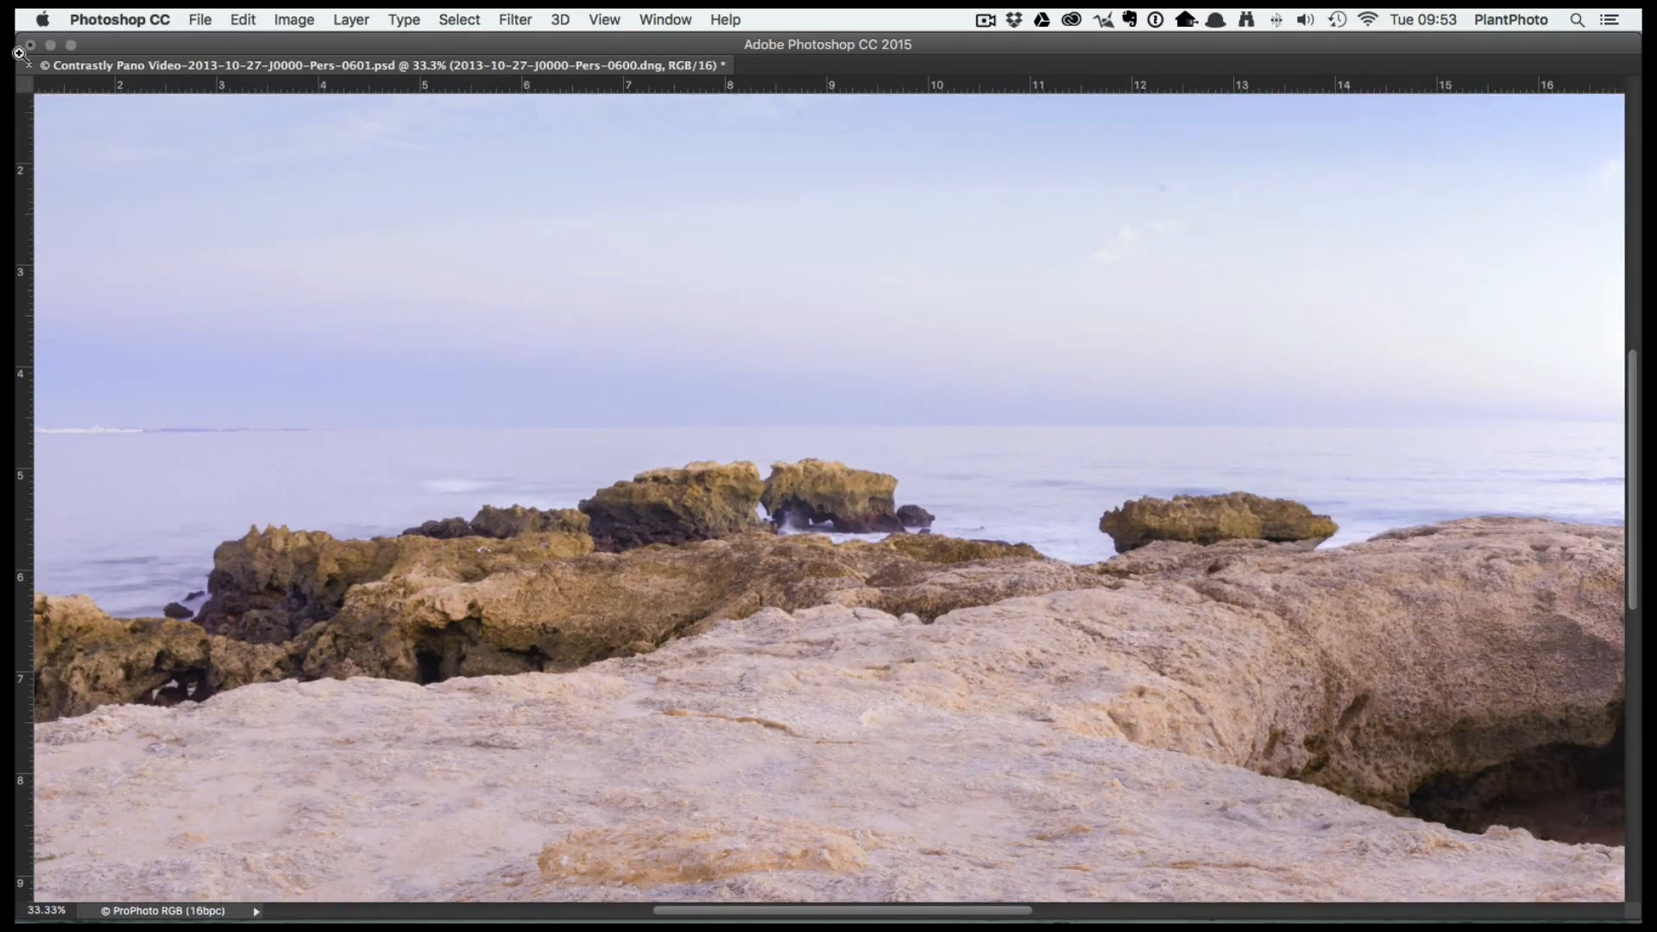
pyautogui.press('Tab')
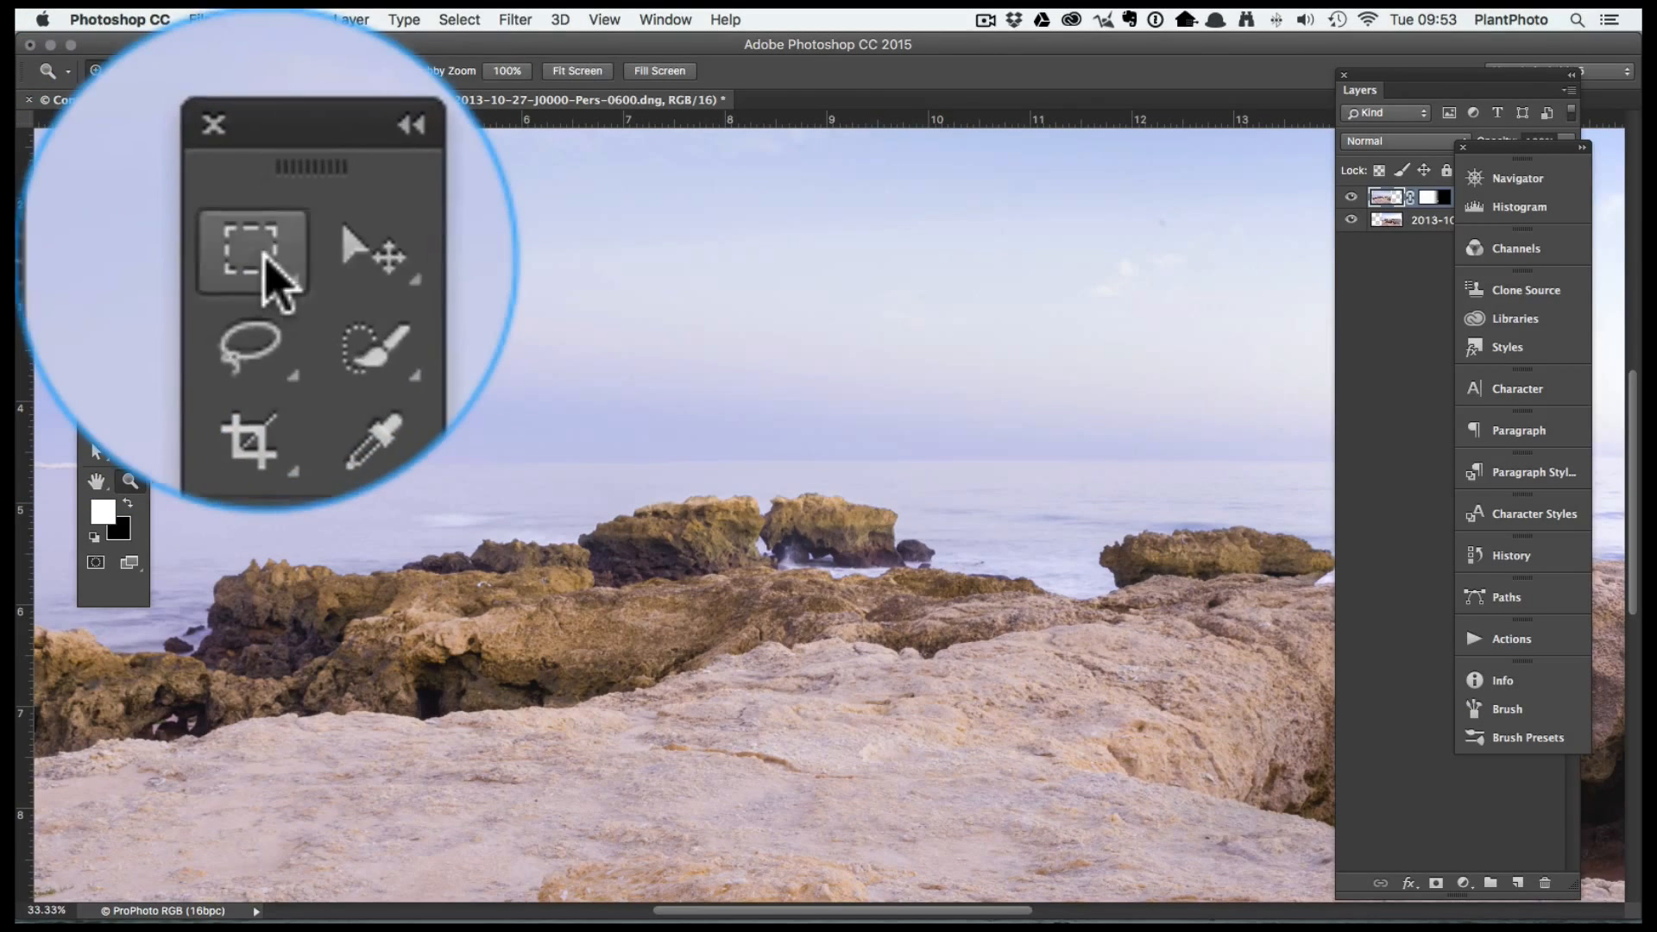
# Draw a long, narrow rectangular marquee around the horizon of the top photo, just above the offshore rocks
pyautogui.click(96, 233)
pyautogui.moveTo(890, 420); pyautogui.dragTo(585, 341)
pyautogui.moveTo(314, 355); pyautogui.dragTo(554, 356)
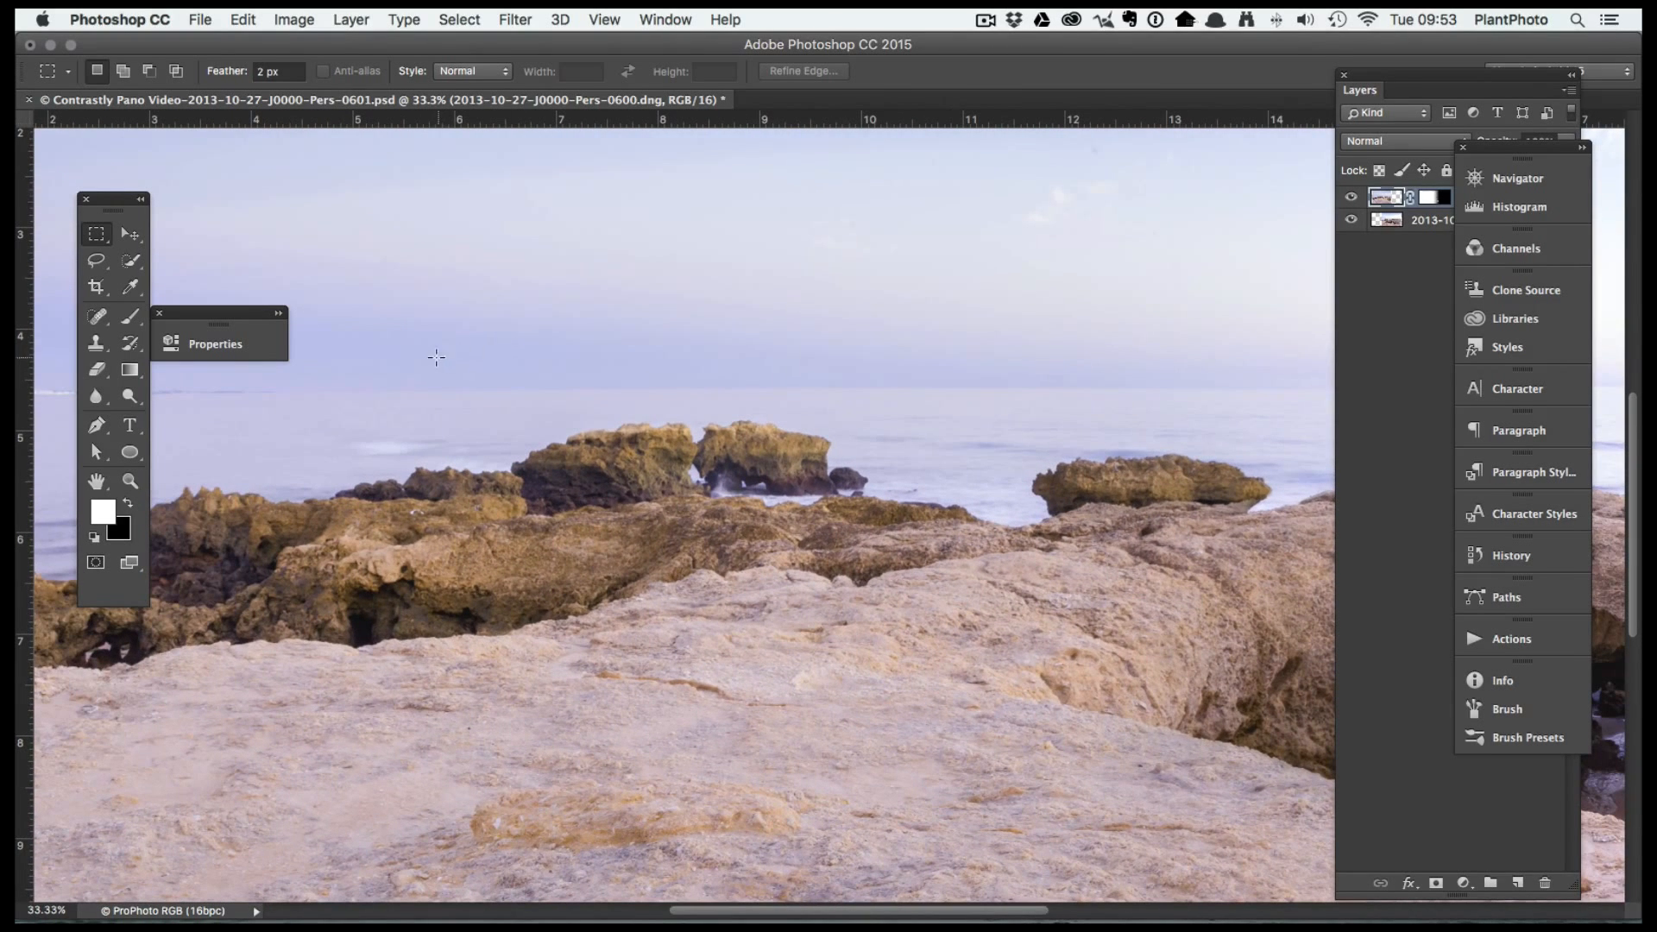
pyautogui.moveTo(432, 350); pyautogui.dragTo(1210, 417)
pyautogui.moveTo(327, 362); pyautogui.dragTo(1331, 425)
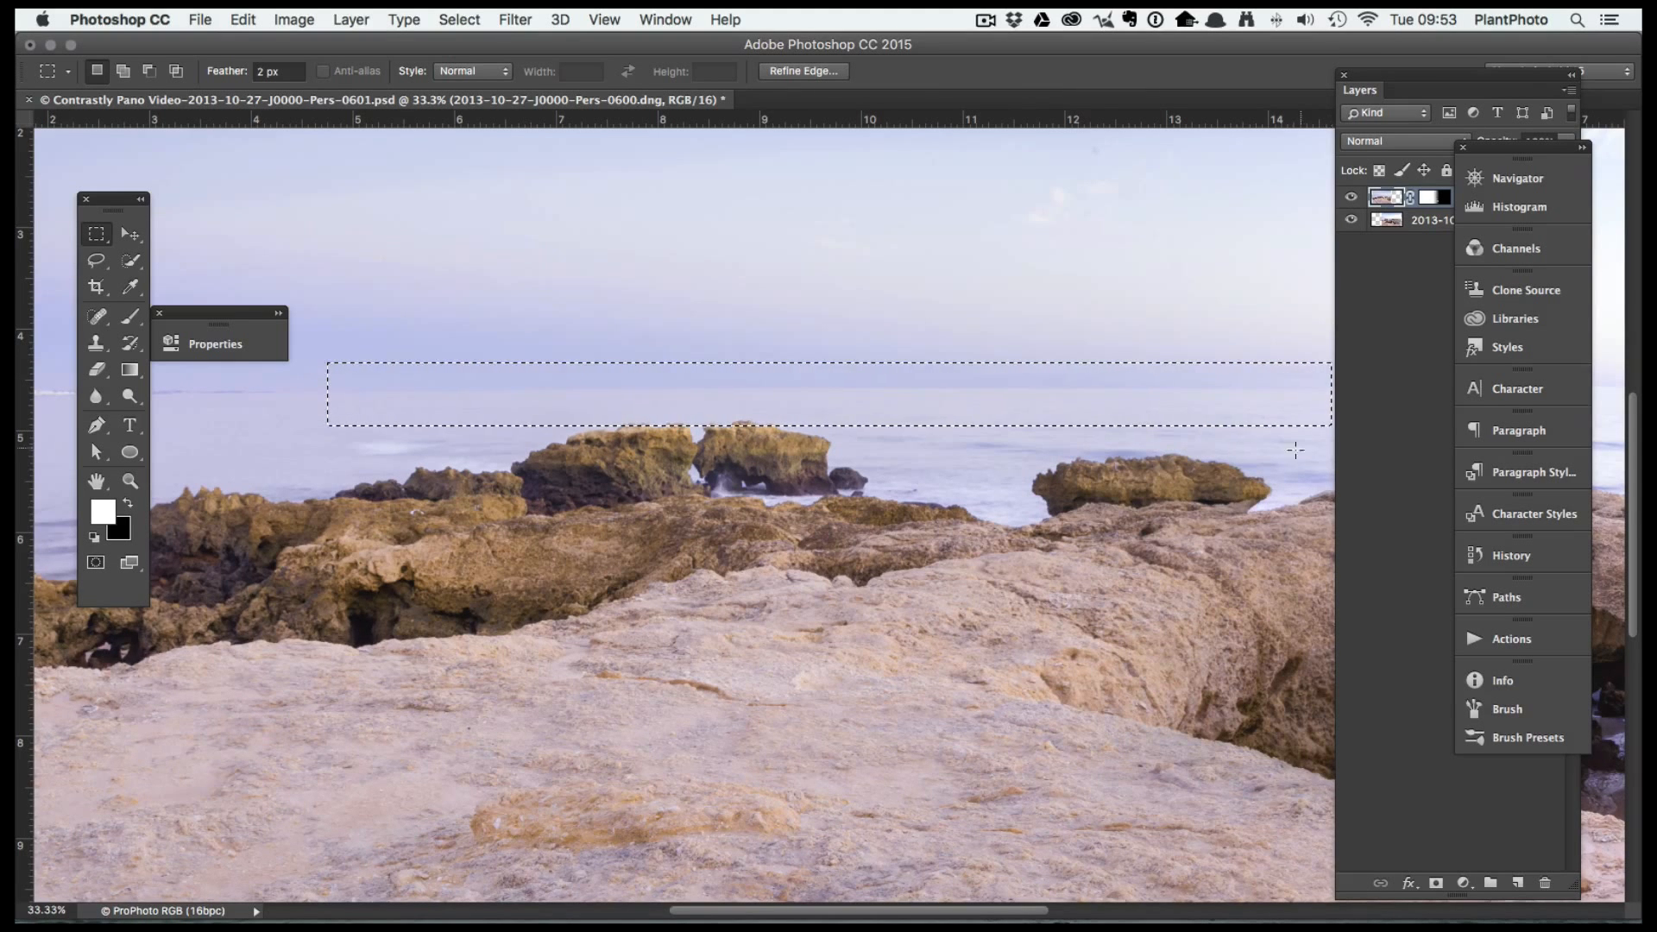
# Subtract the far end of the horizon selection nearest the seam so it stops above the small isolated rock
pyautogui.hscroll(5, 1295, 449)
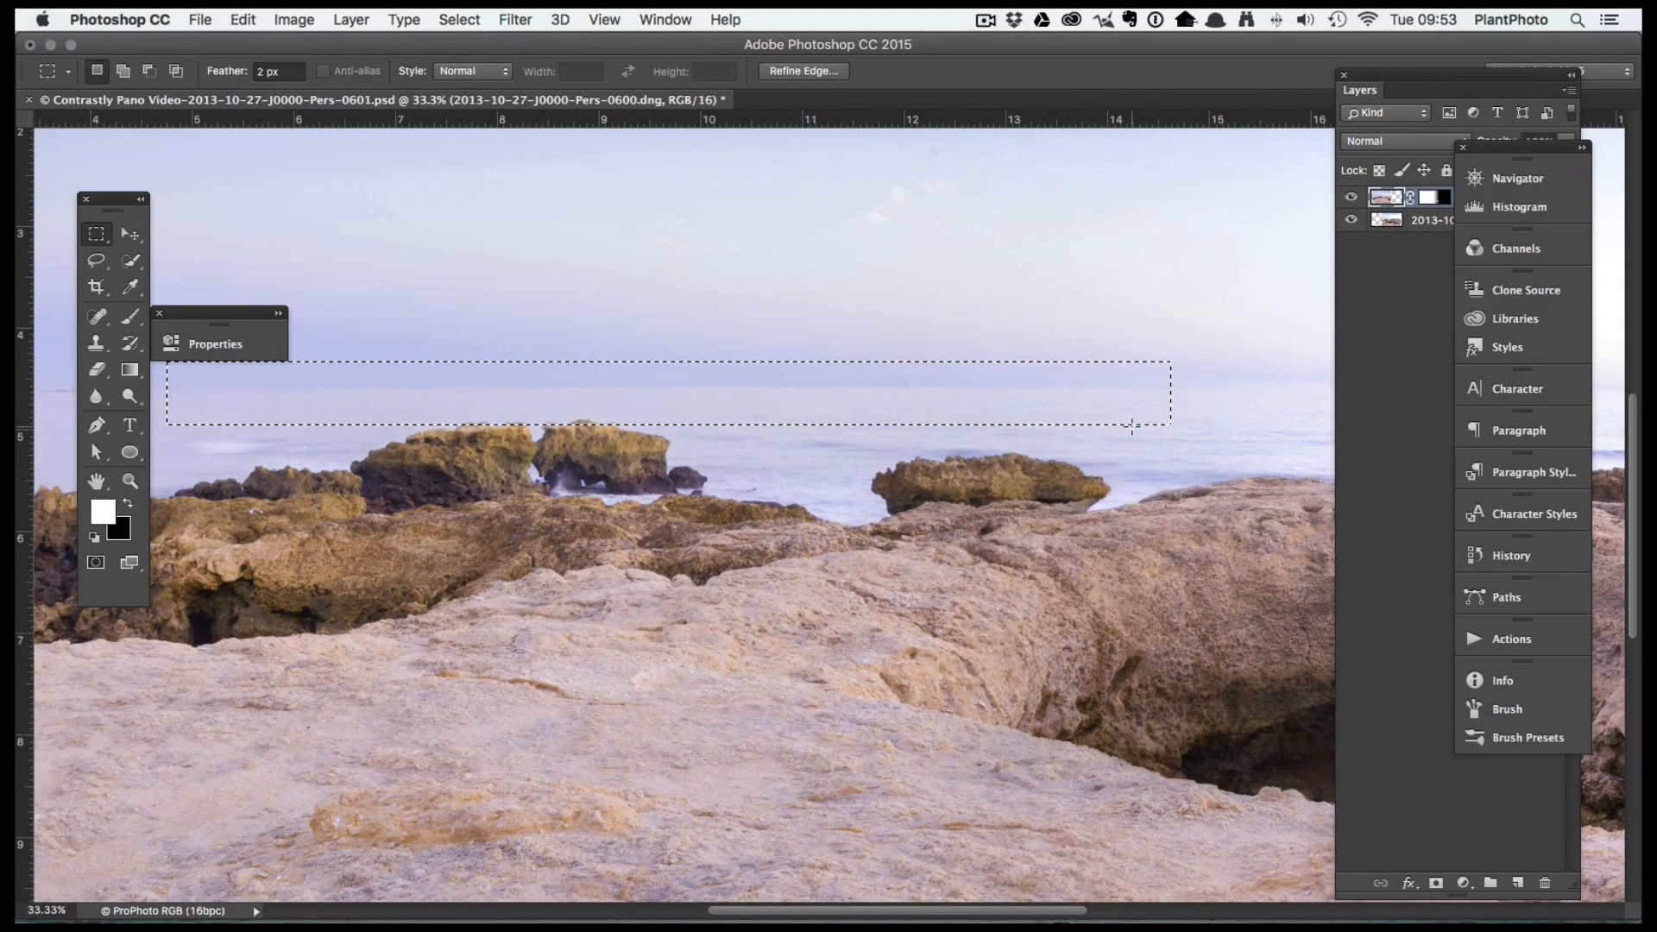
pyautogui.press('shift')
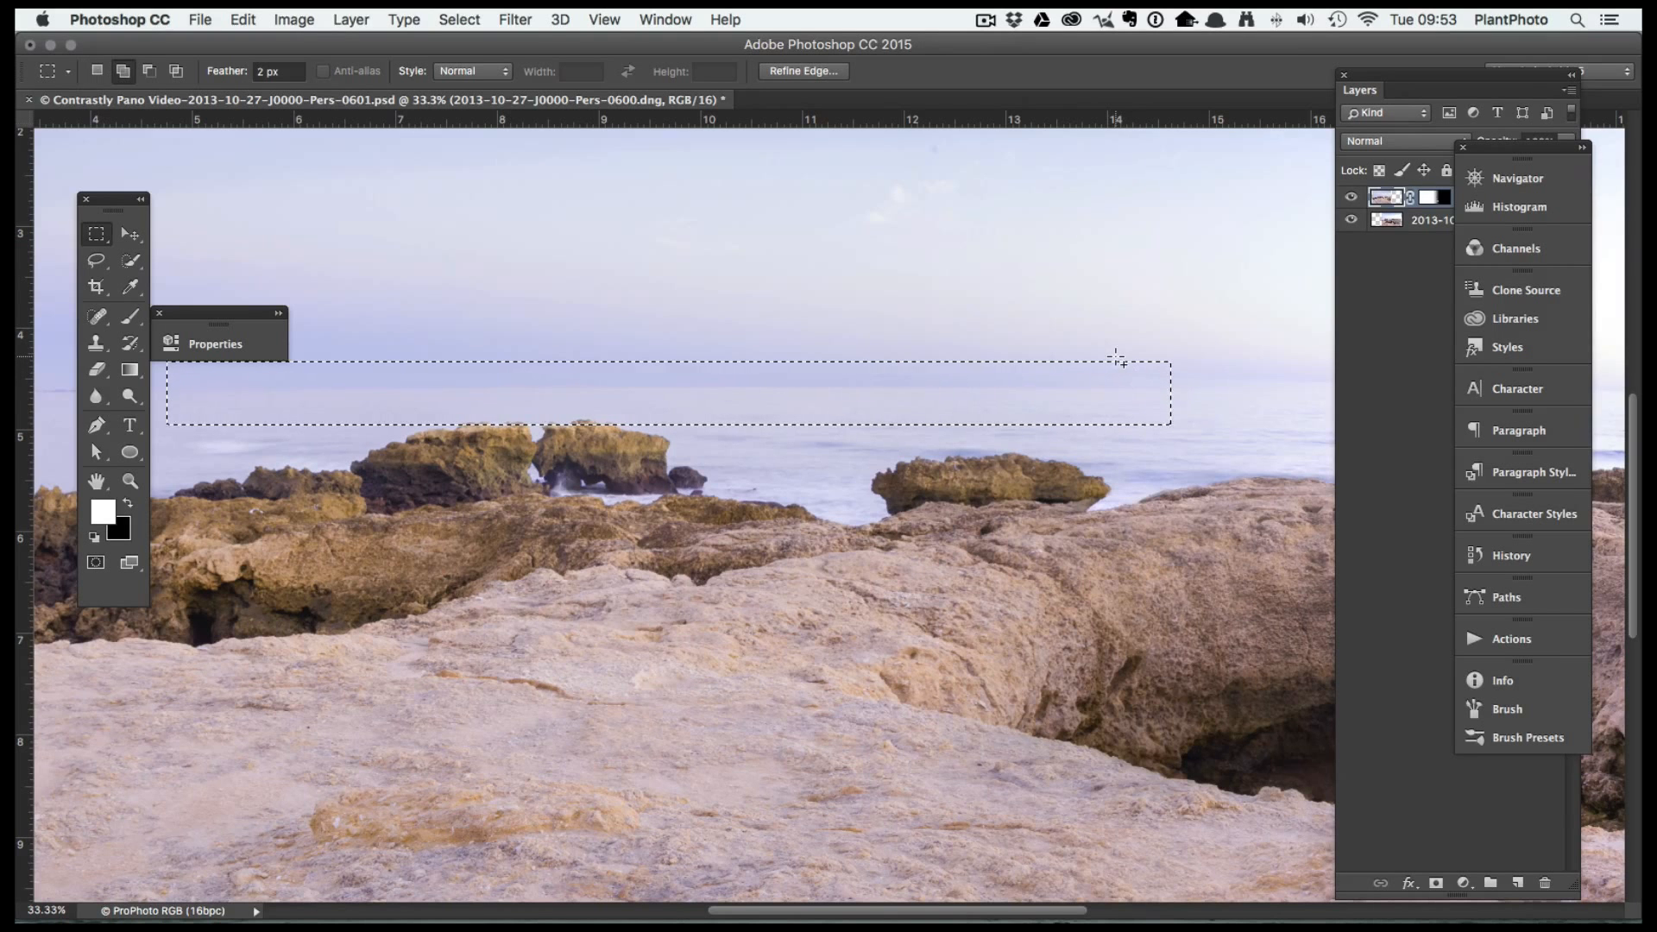
pyautogui.press('alt')
pyautogui.moveTo(1067, 353); pyautogui.dragTo(1200, 450)
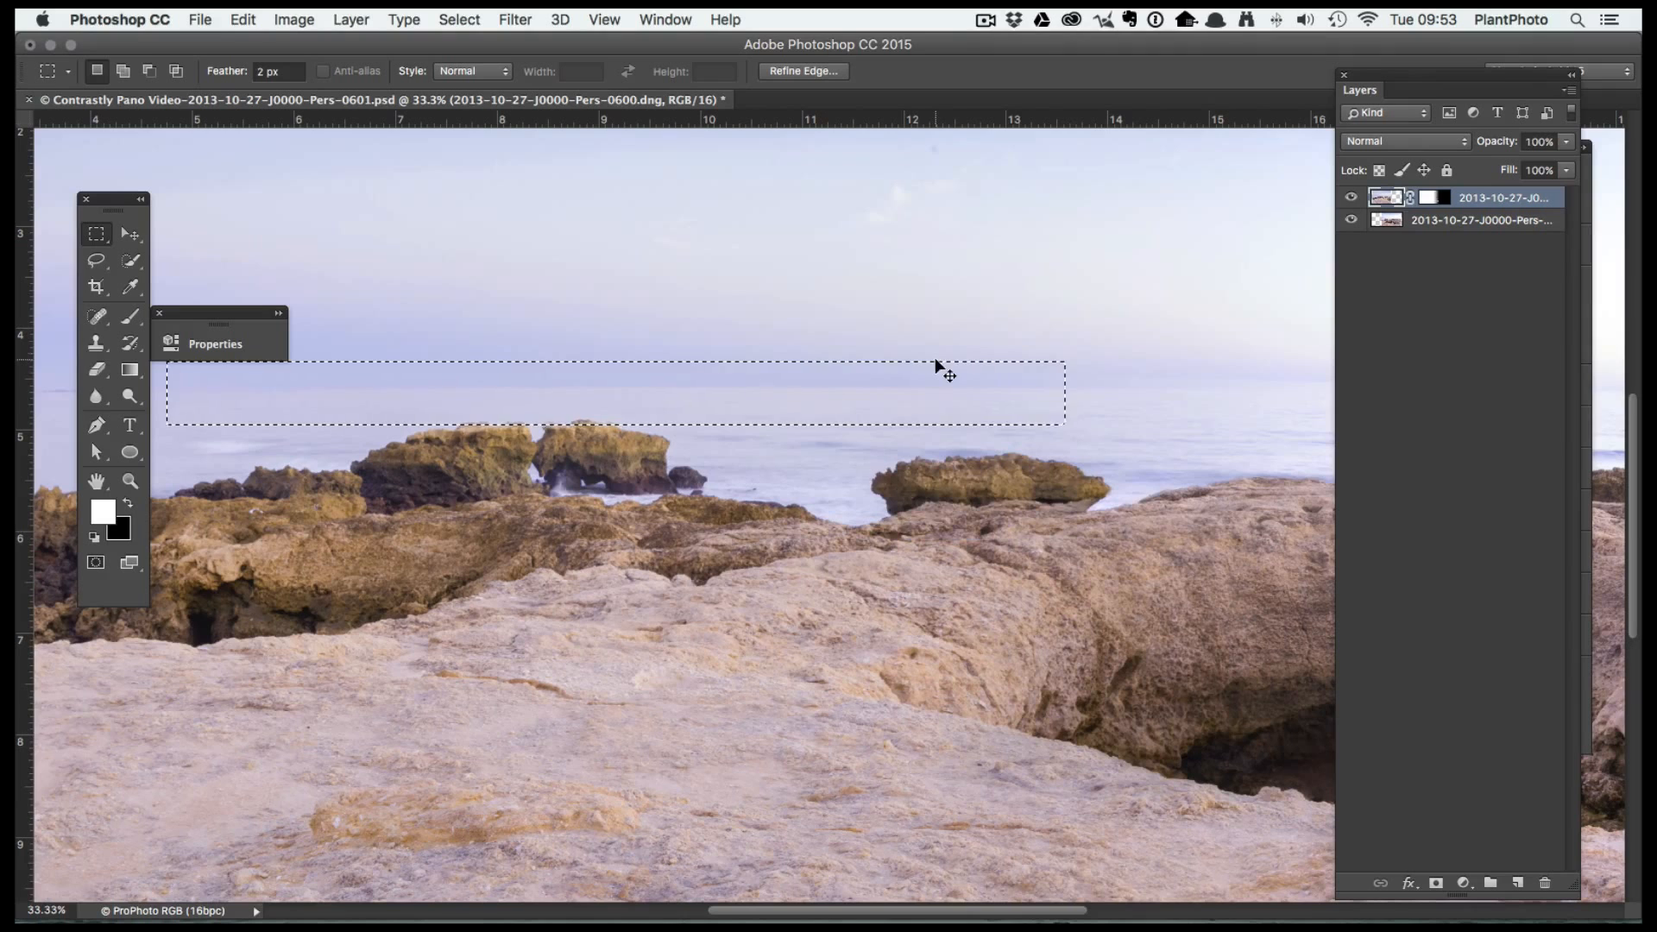
# Copy the selected horizon strip to its own layer and move it over the horizon across the seam, above the sunken rock pool
pyautogui.press('super+c')
pyautogui.press('super+v')
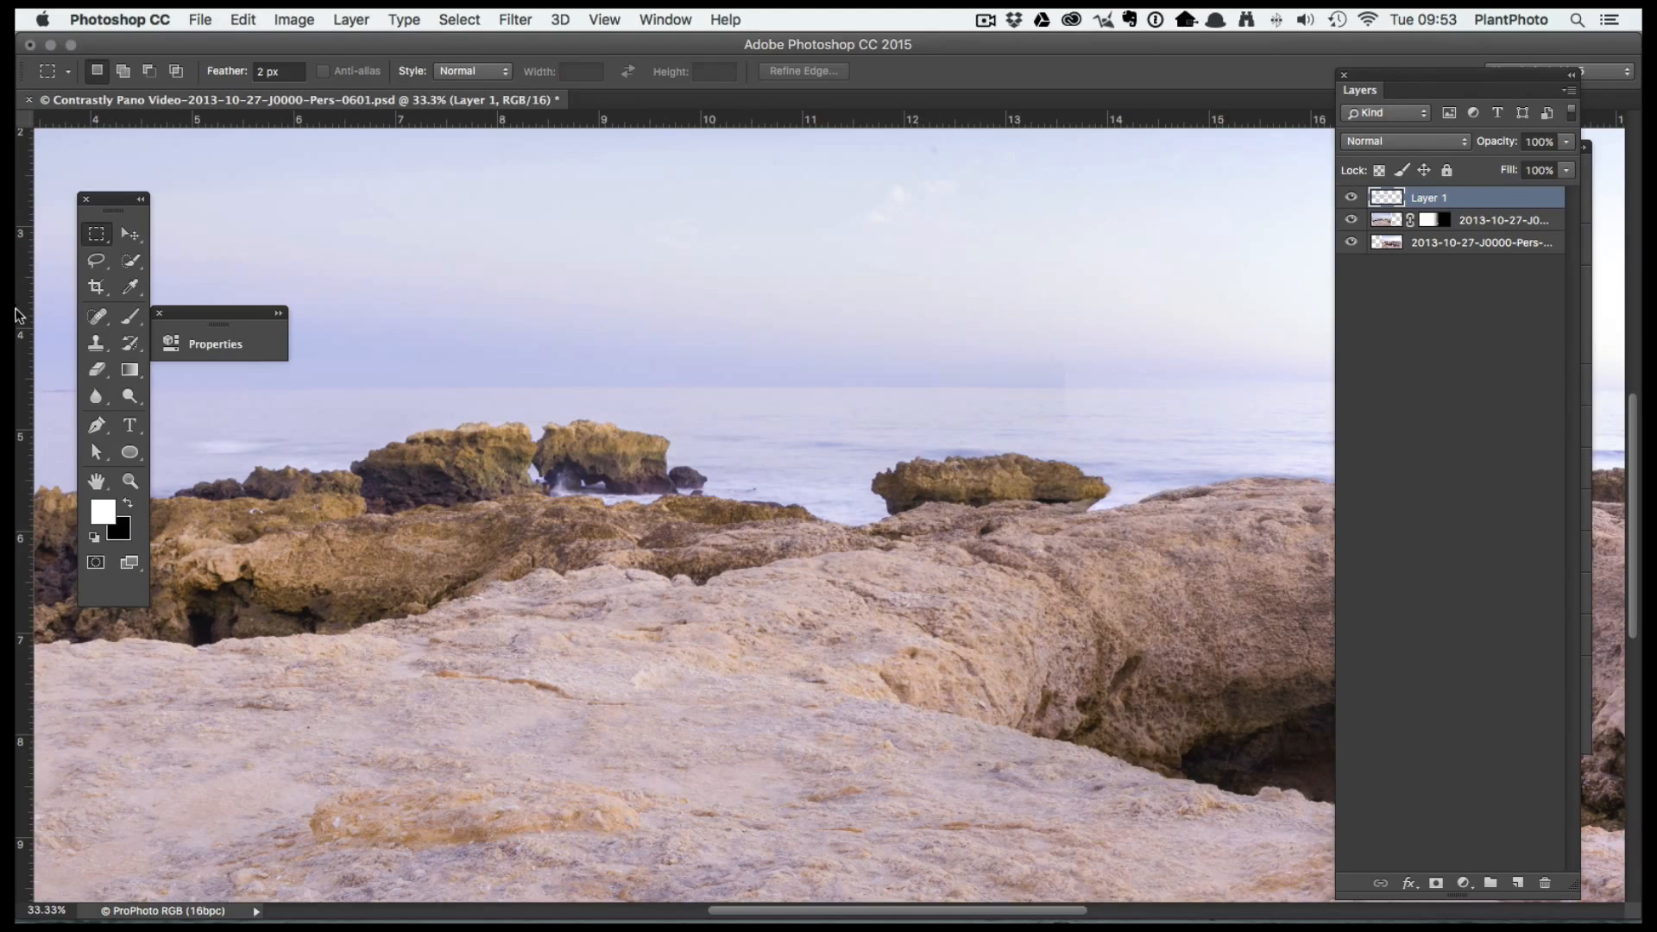
pyautogui.click(130, 234)
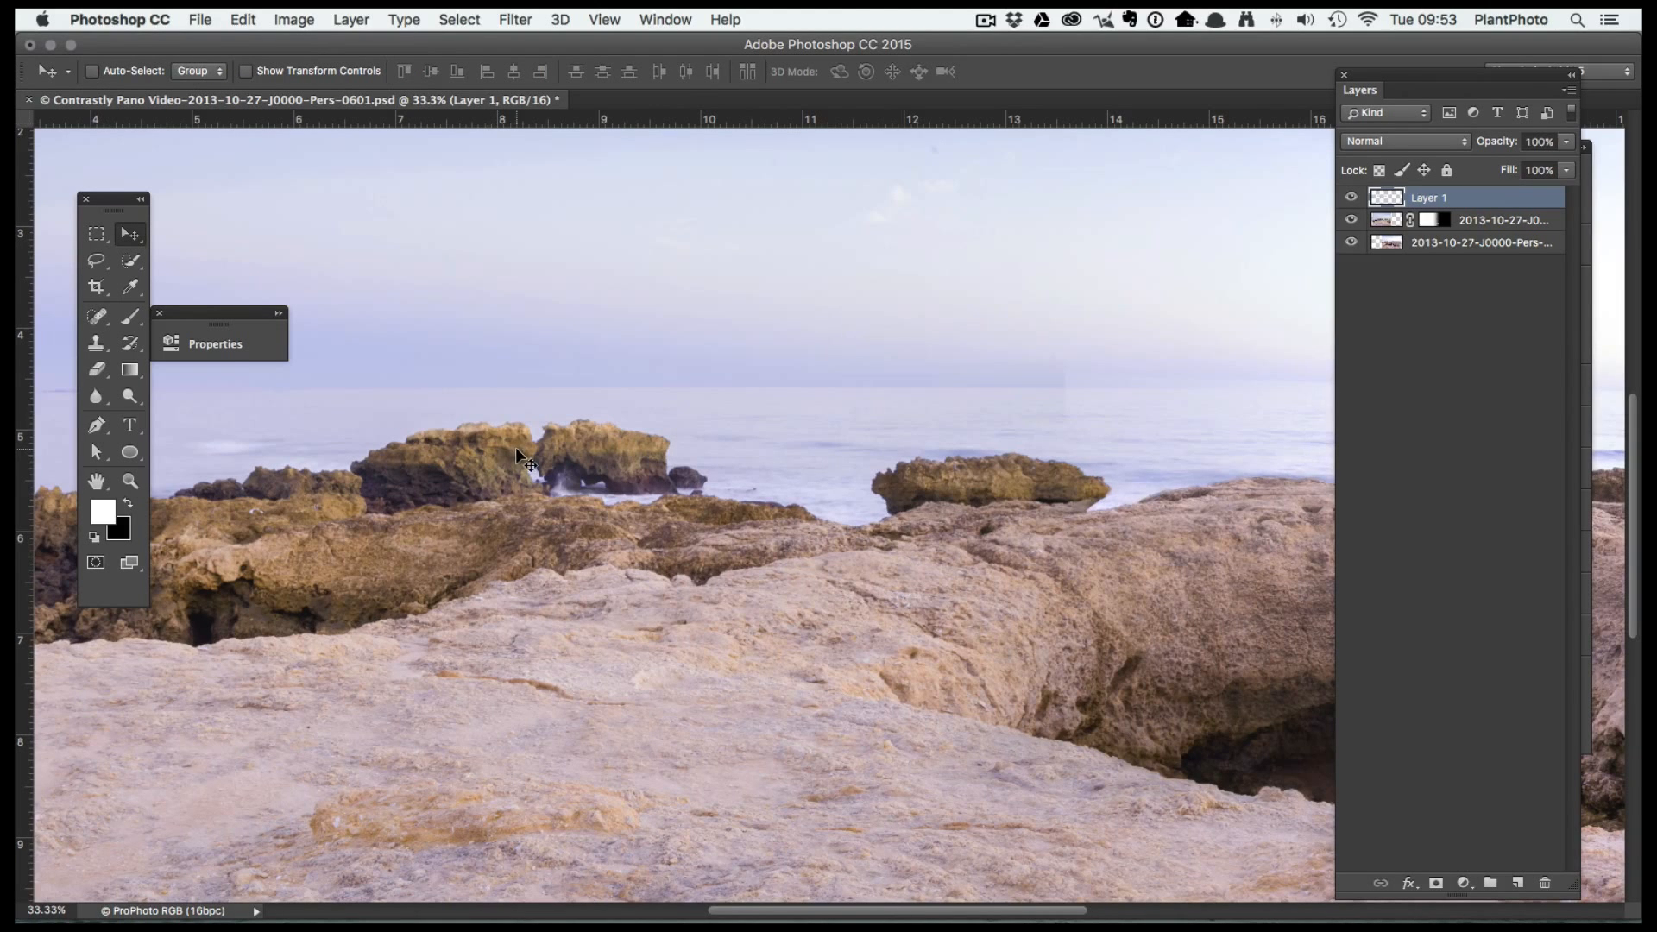
pyautogui.moveTo(710, 448); pyautogui.dragTo(891, 516)
pyautogui.moveTo(895, 351); pyautogui.dragTo(447, 344)
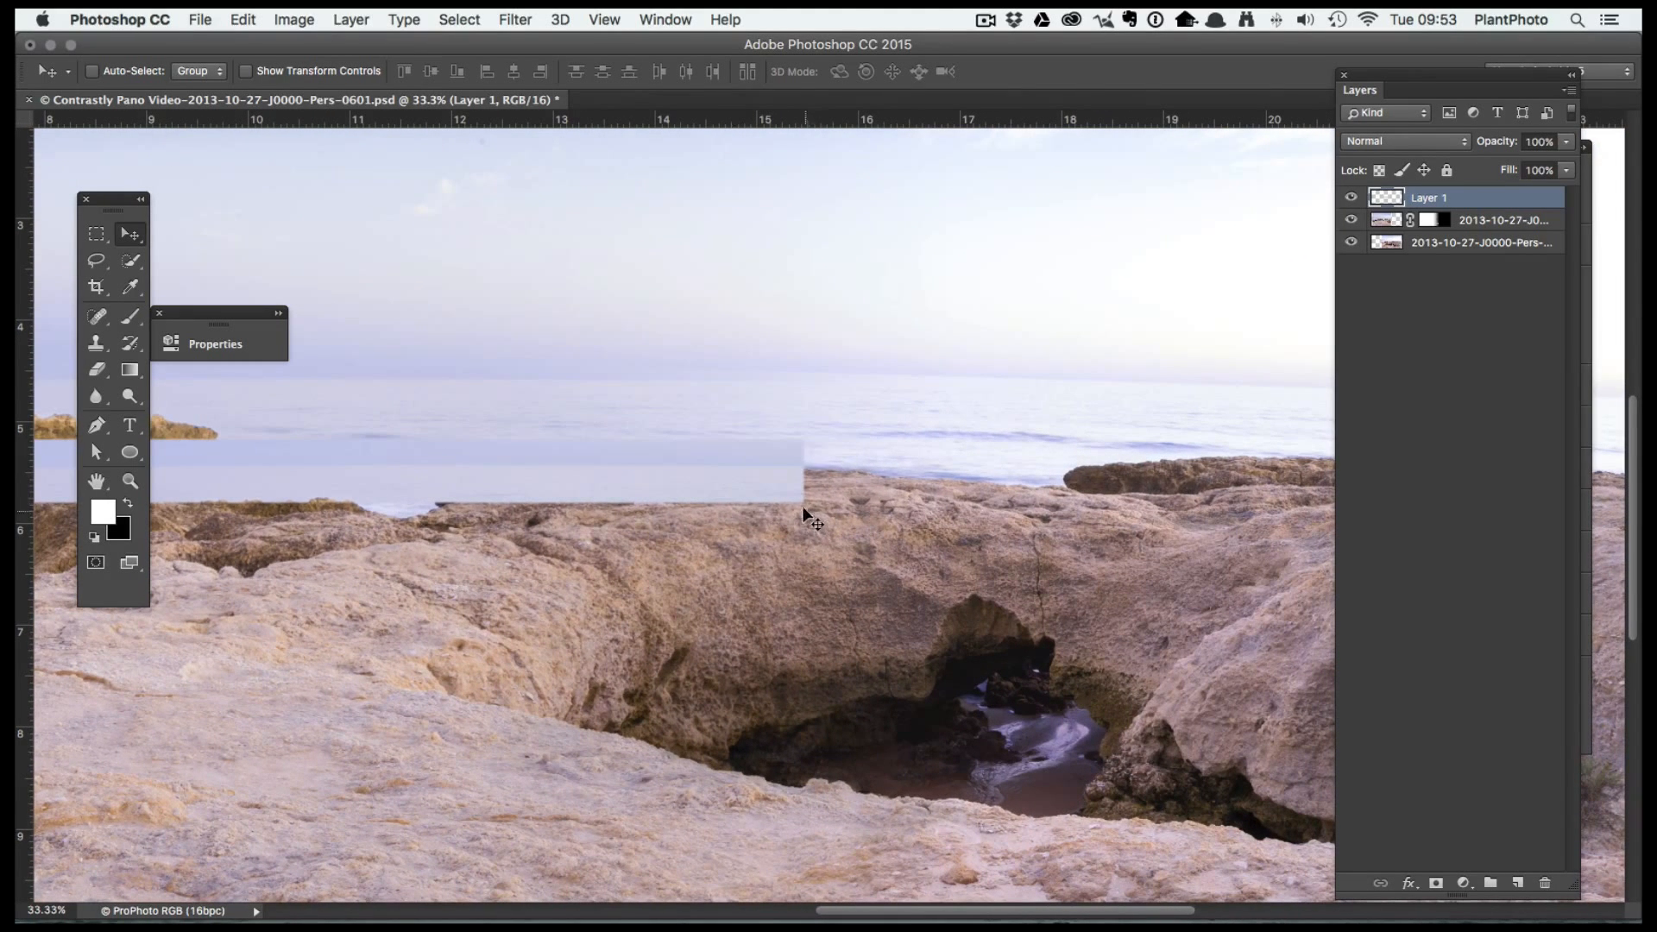
pyautogui.moveTo(796, 494); pyautogui.dragTo(1220, 417)
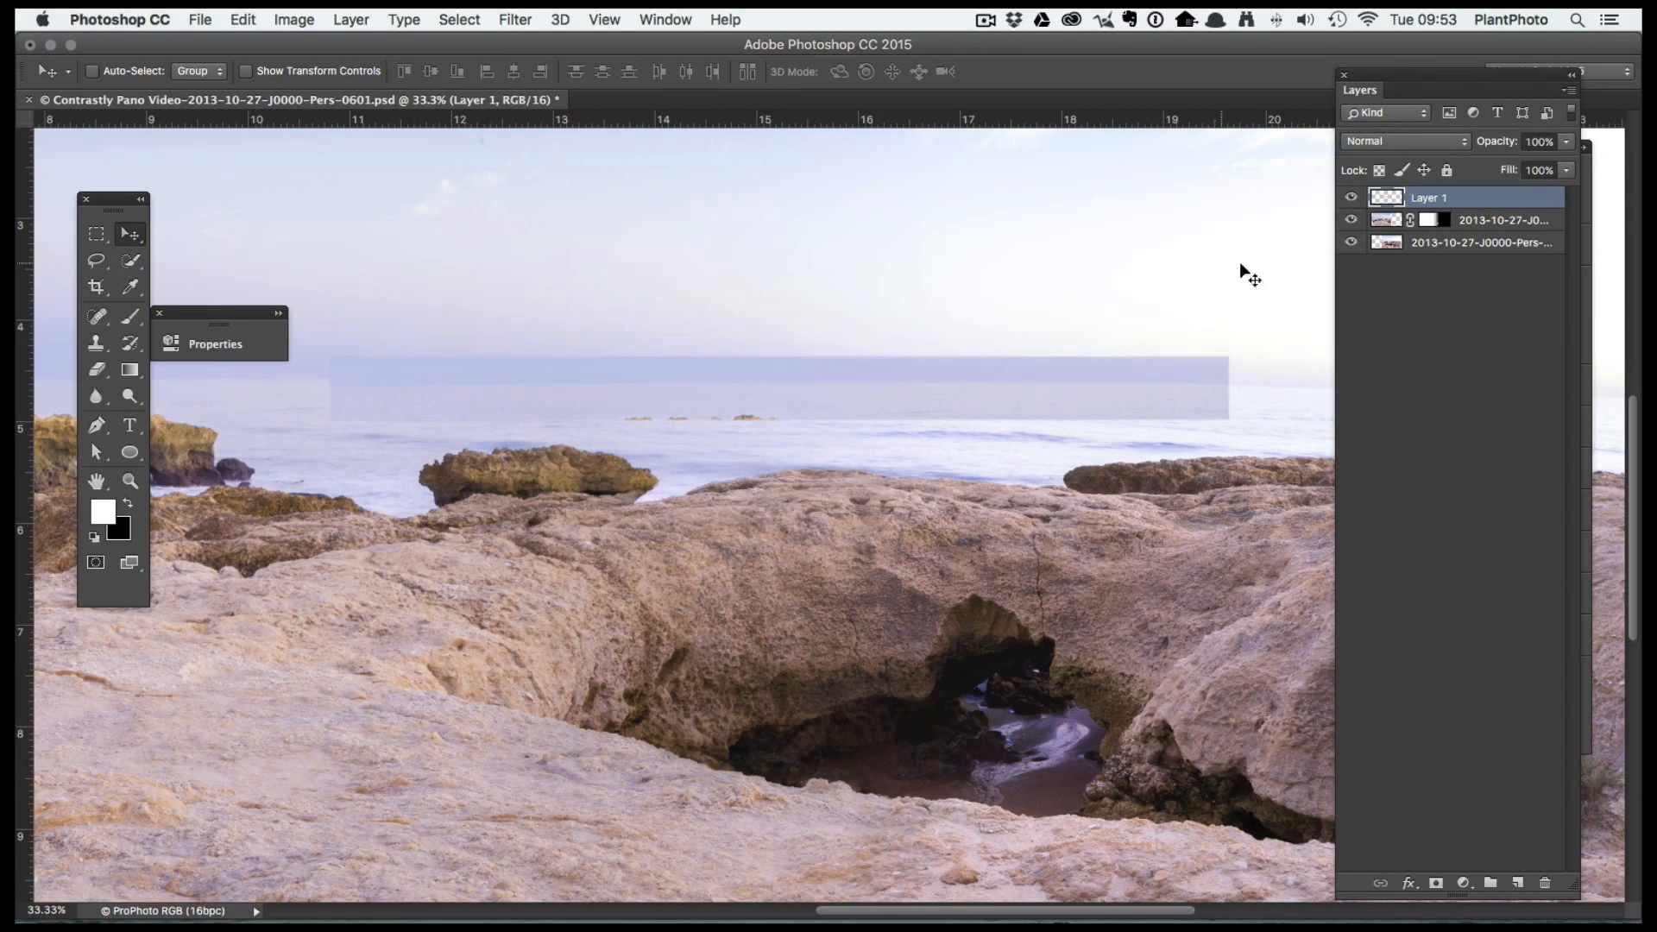
# Align the strip's horizon with the sea line beneath at 69% opacity, and restore the opacity to 100%
pyautogui.moveTo(1568, 145)
pyautogui.mouseDown()
pyautogui.moveTo(1566, 162)
pyautogui.moveTo(1537, 157)
pyautogui.mouseUp()
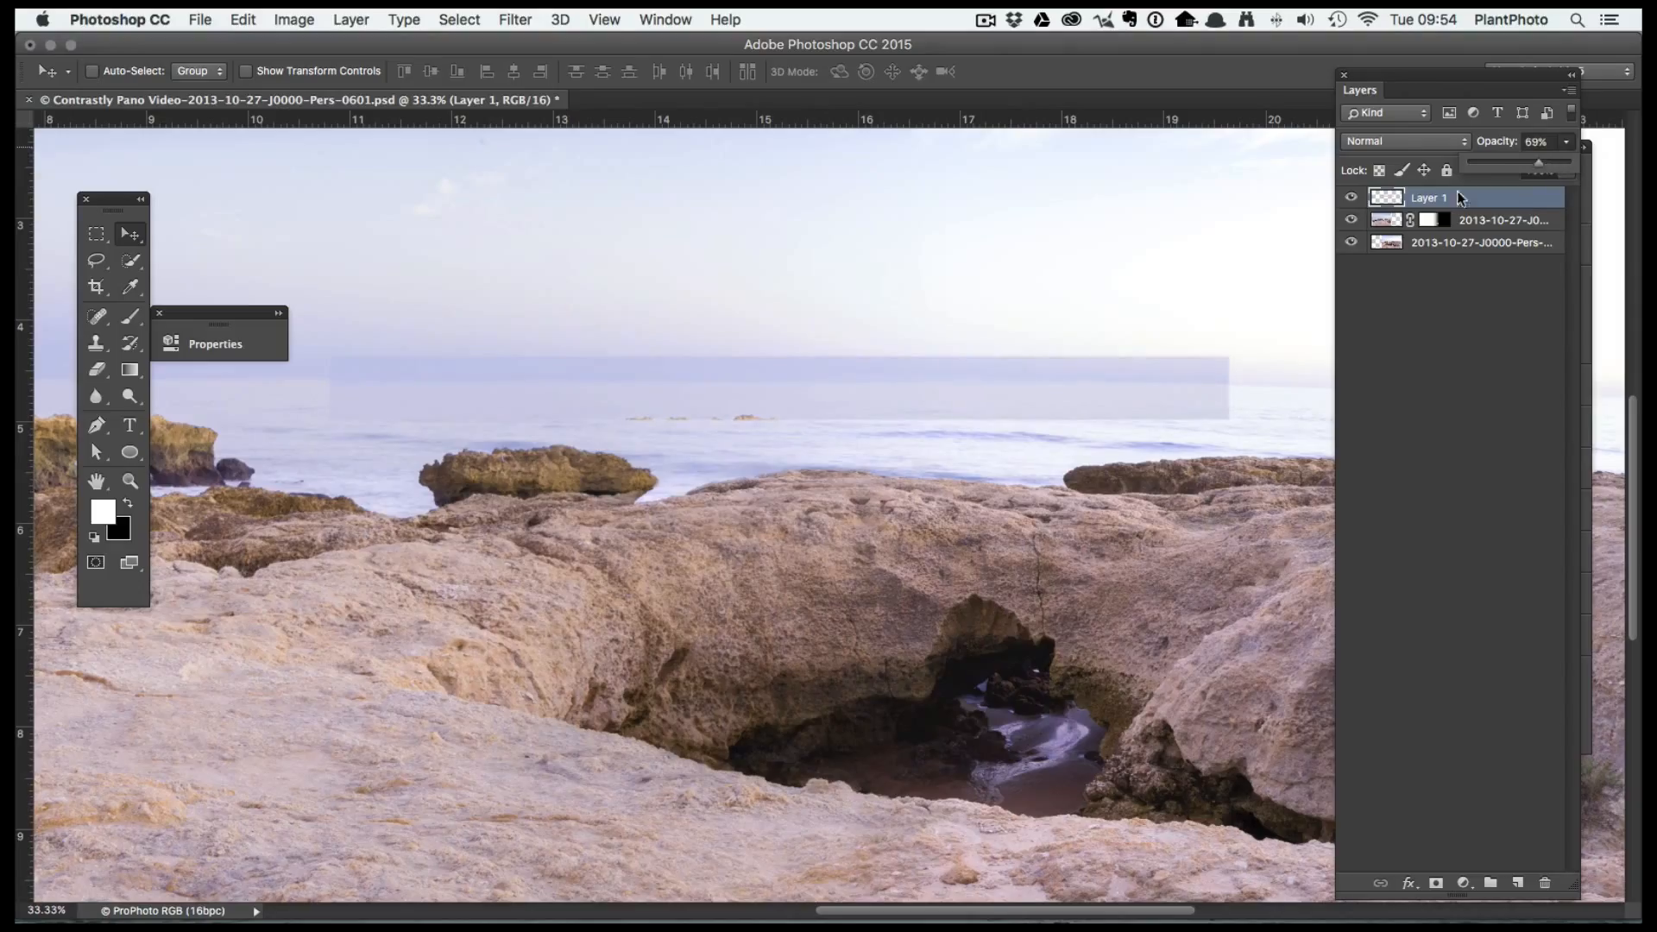
pyautogui.moveTo(492, 392); pyautogui.dragTo(485, 388)
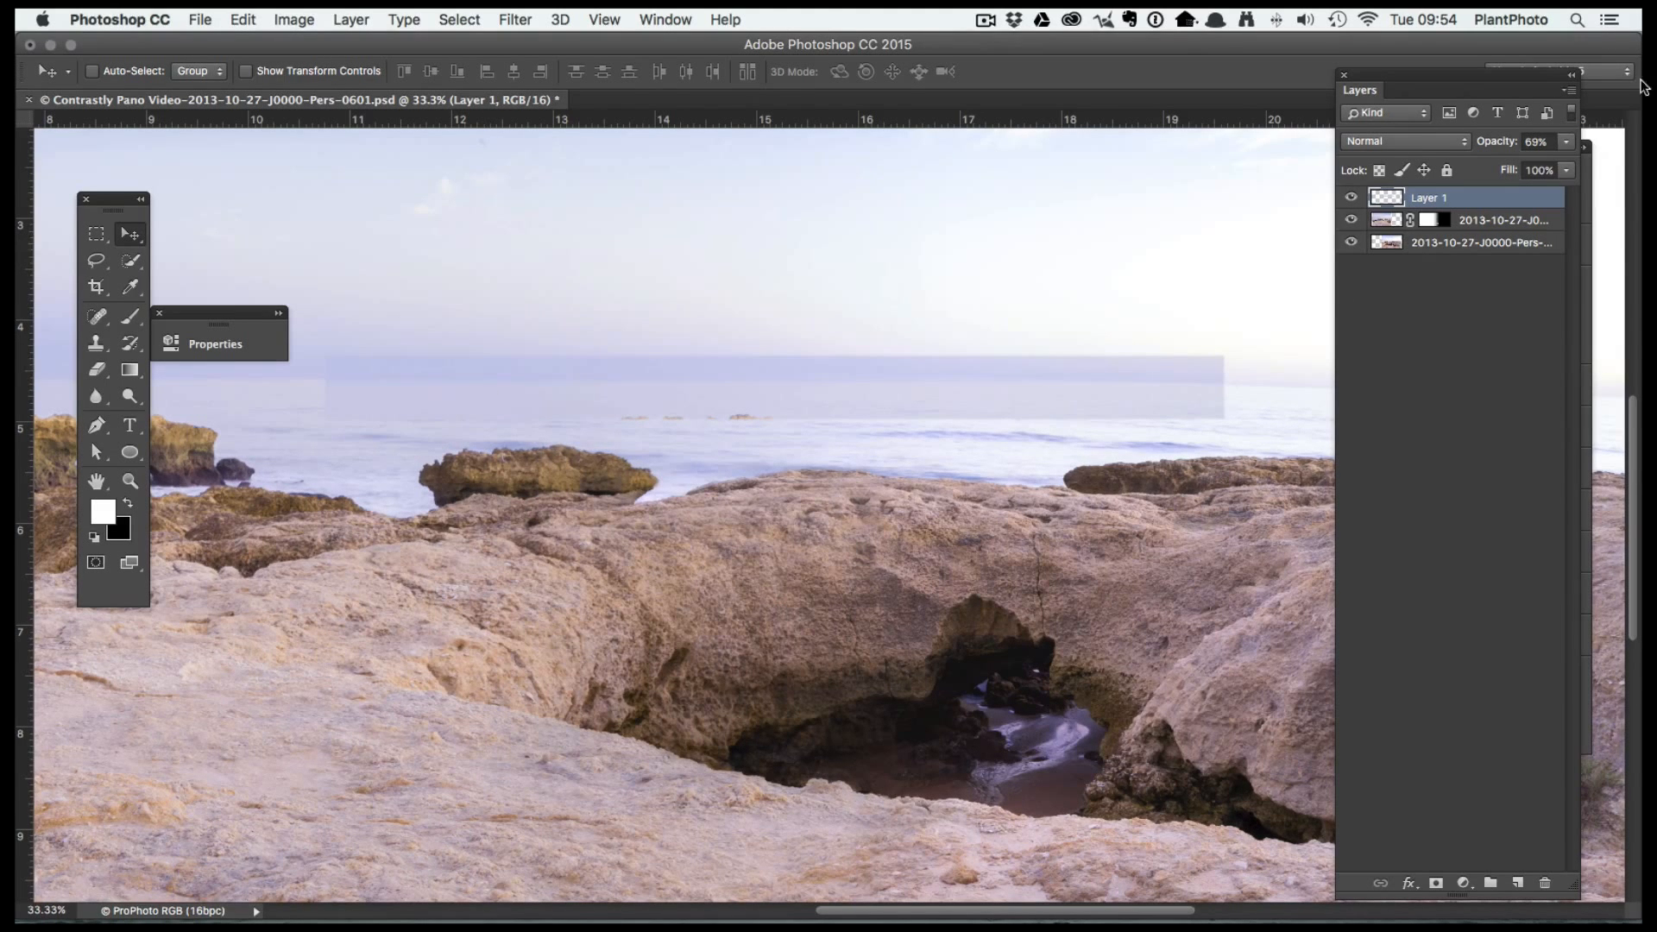
pyautogui.click(1566, 141)
pyautogui.moveTo(1541, 163); pyautogui.dragTo(1642, 209)
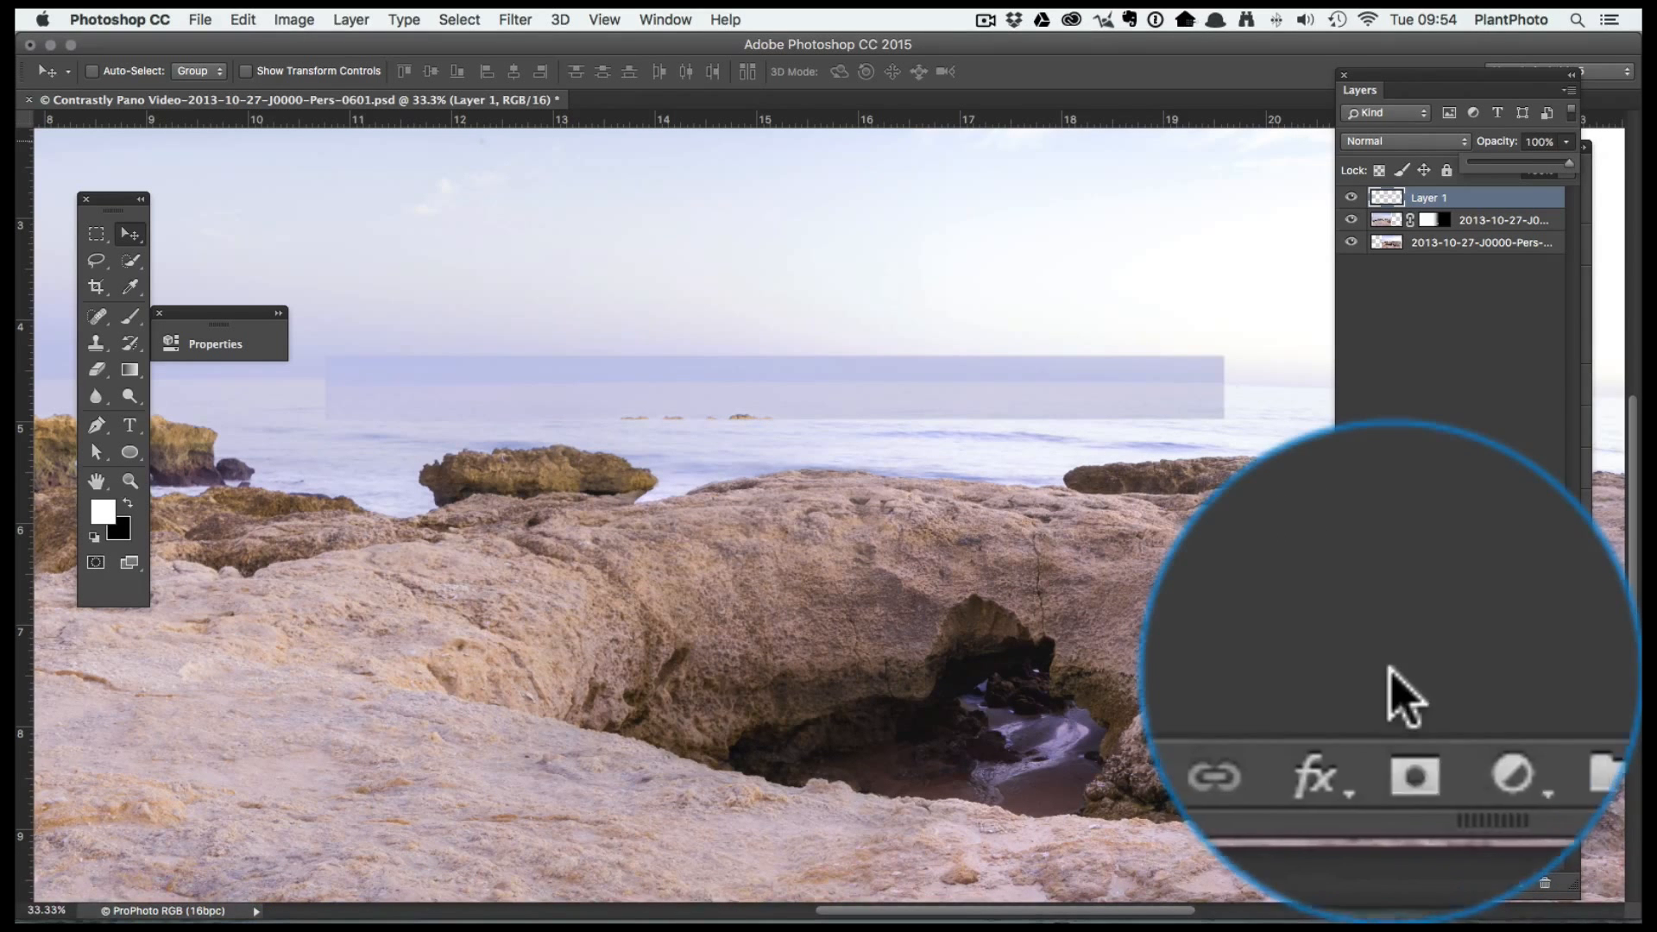
# Add a layer mask to the horizon strip and fade both of its short ends with black-to-transparent linear gradients
pyautogui.click(1436, 882)
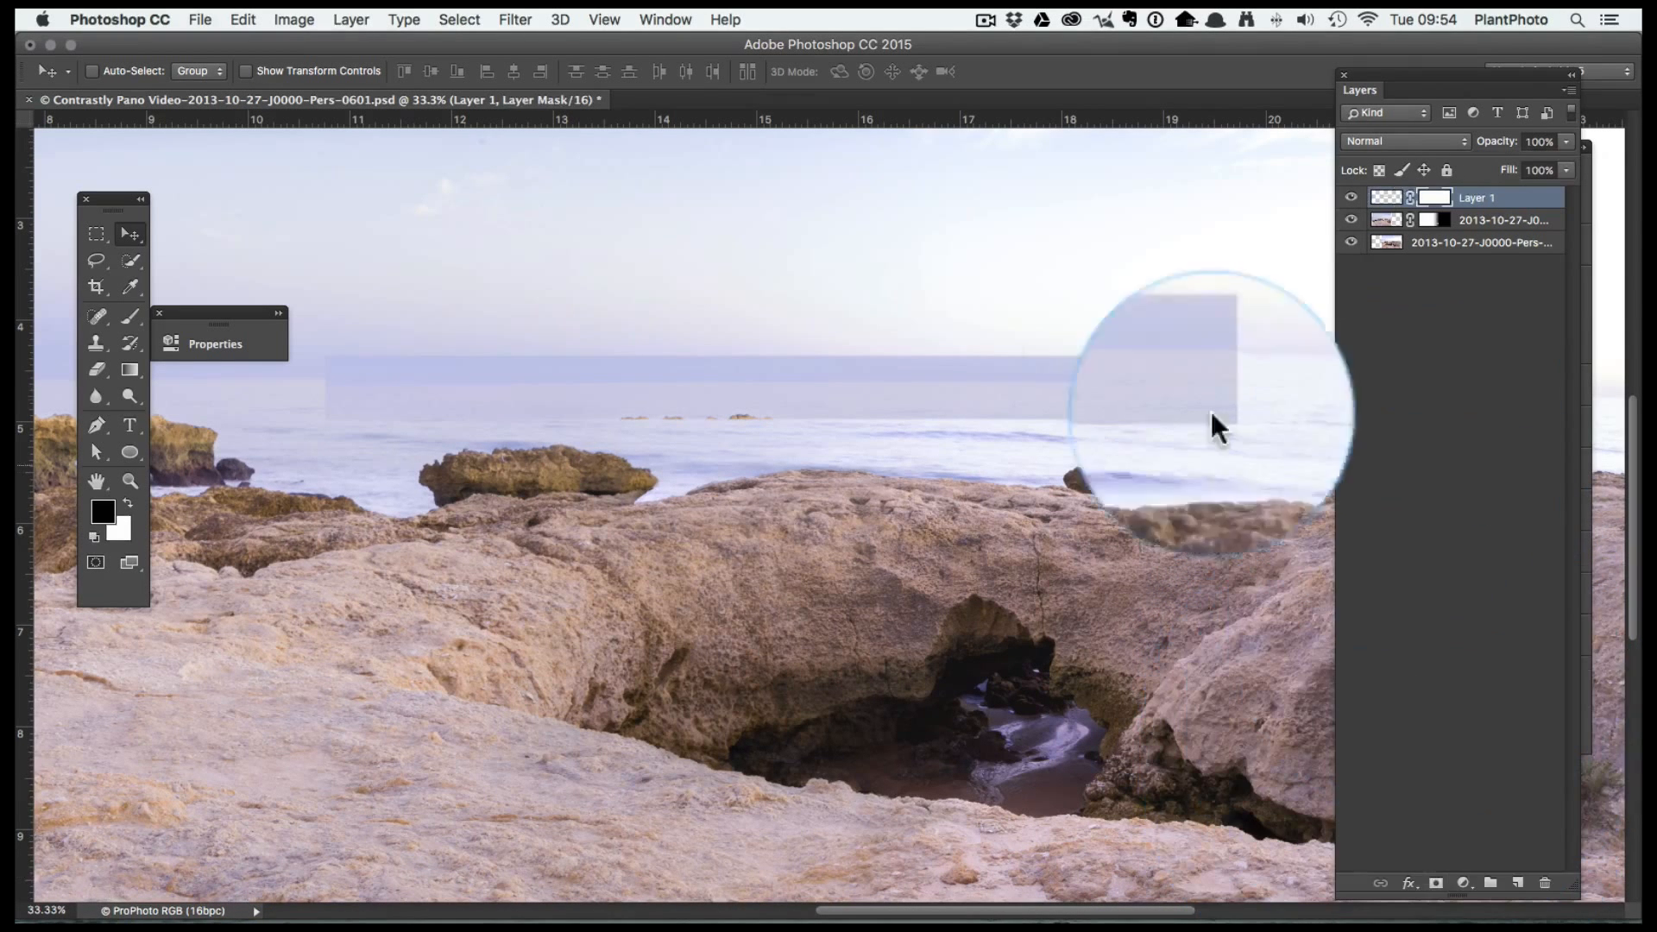
pyautogui.click(129, 370)
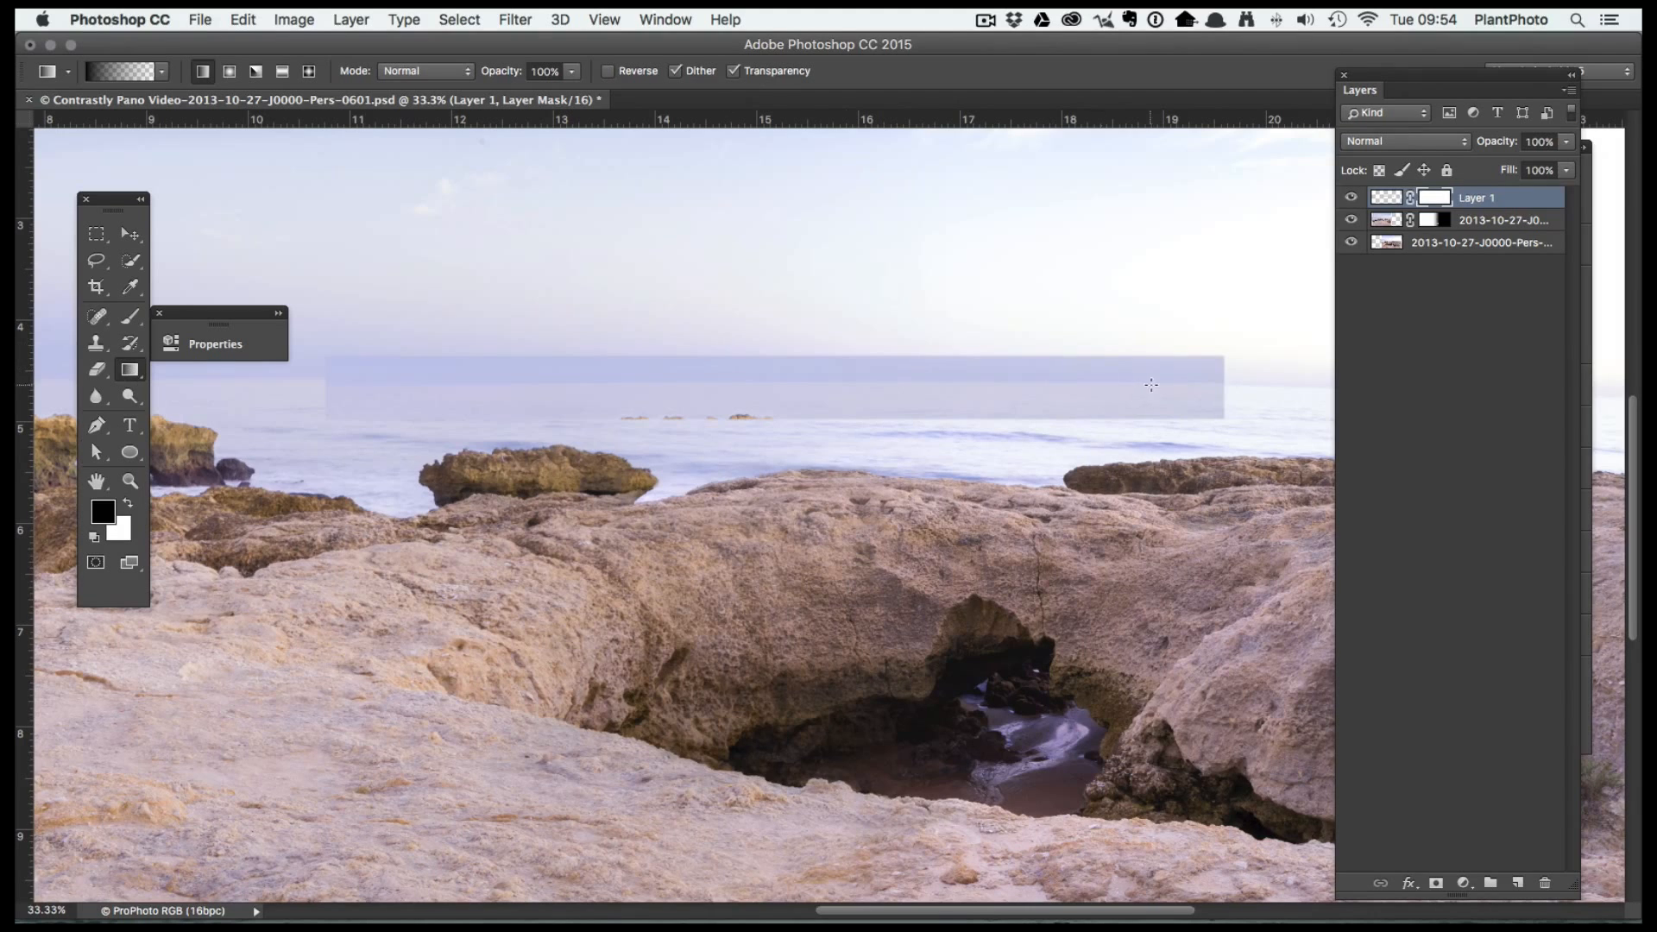
pyautogui.moveTo(1278, 378); pyautogui.dragTo(849, 381)
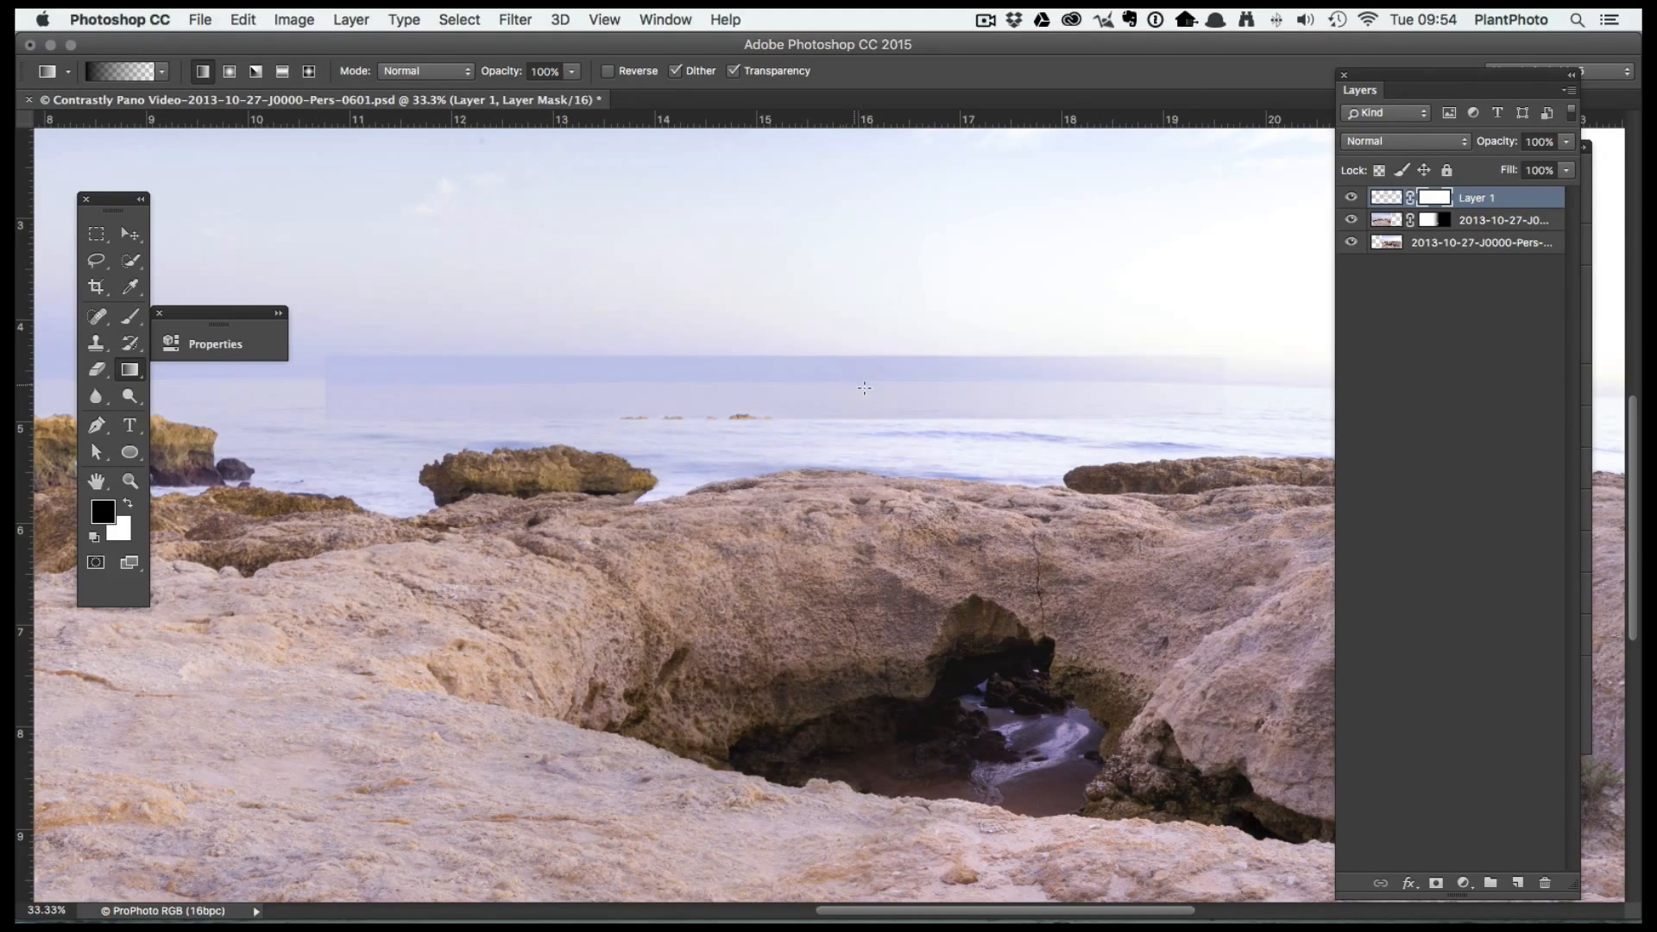
pyautogui.moveTo(1299, 380); pyautogui.dragTo(888, 378)
pyautogui.moveTo(1255, 357); pyautogui.dragTo(888, 357)
pyautogui.moveTo(294, 382); pyautogui.dragTo(590, 384)
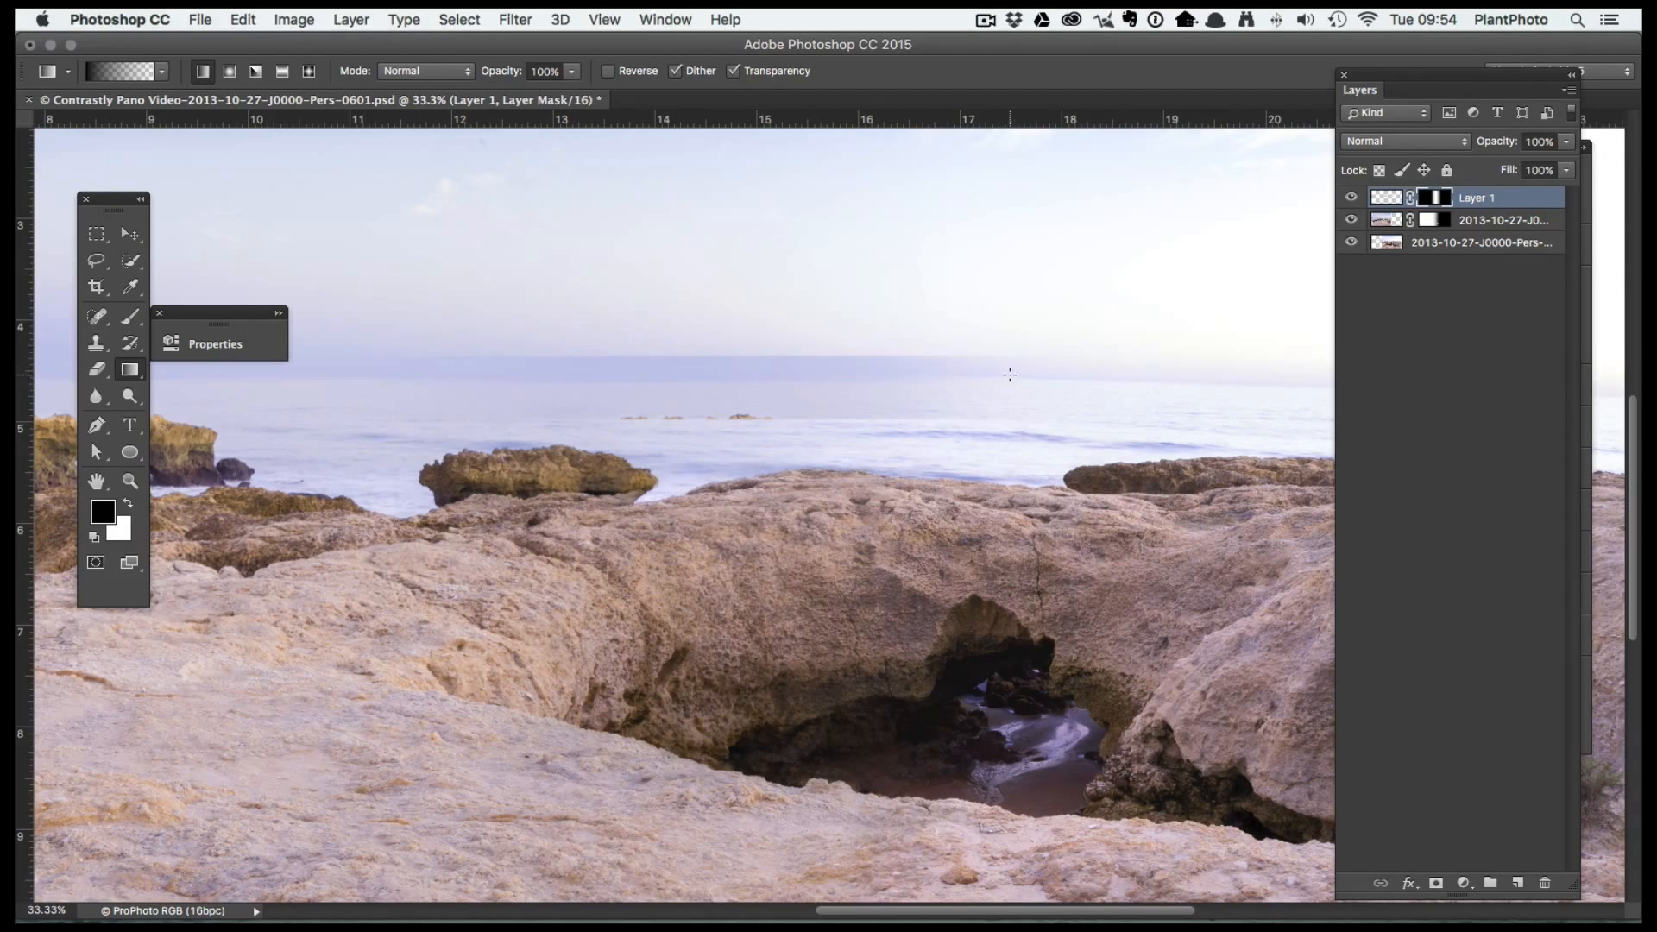
# Reveal the strip's end beyond the seam with a white gradient on the mask and fade it again with shorter black gradients
pyautogui.press('x')
pyautogui.moveTo(1035, 378); pyautogui.dragTo(865, 372)
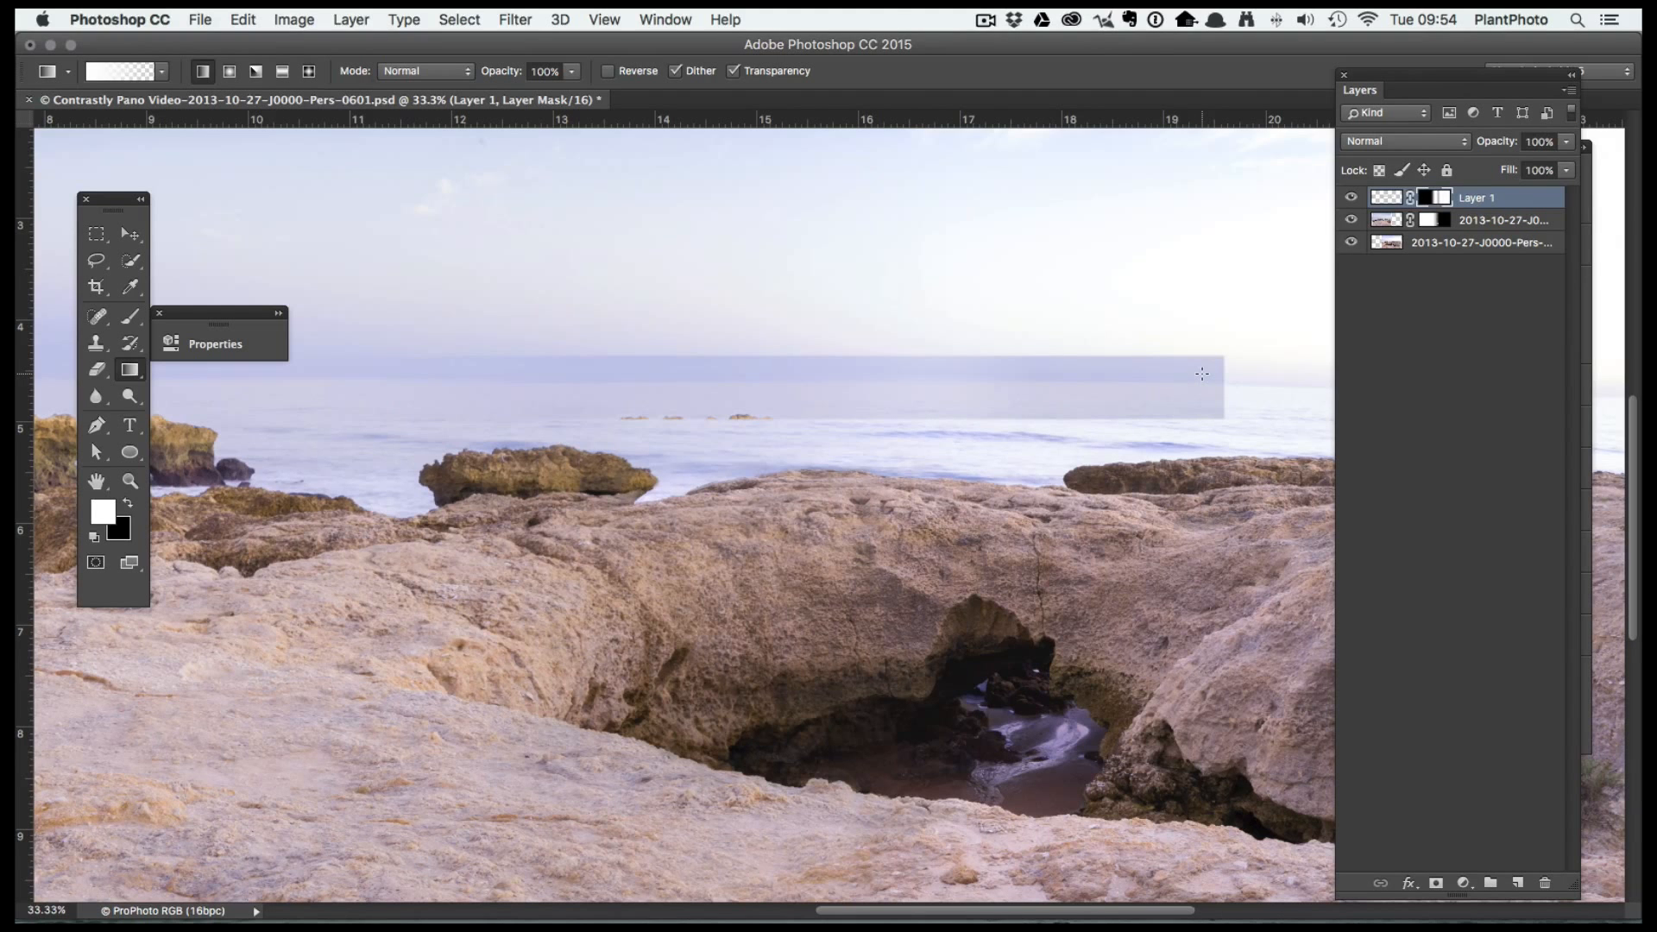
pyautogui.press('x')
pyautogui.moveTo(1211, 379); pyautogui.dragTo(1043, 380)
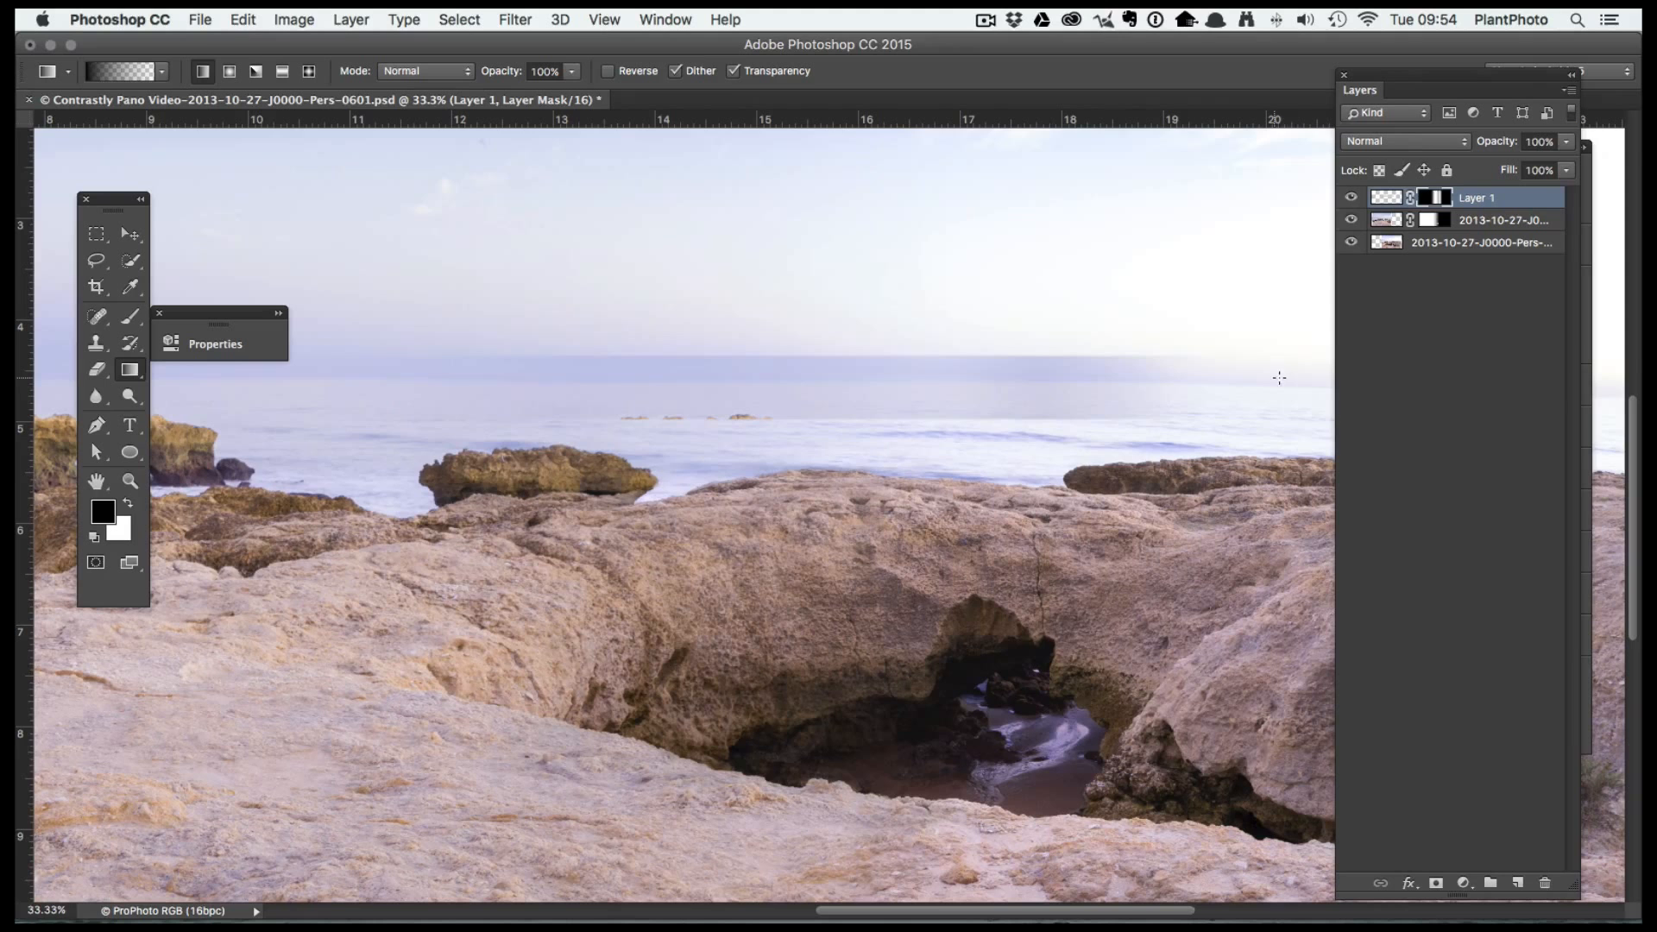
pyautogui.moveTo(1151, 367); pyautogui.dragTo(968, 377)
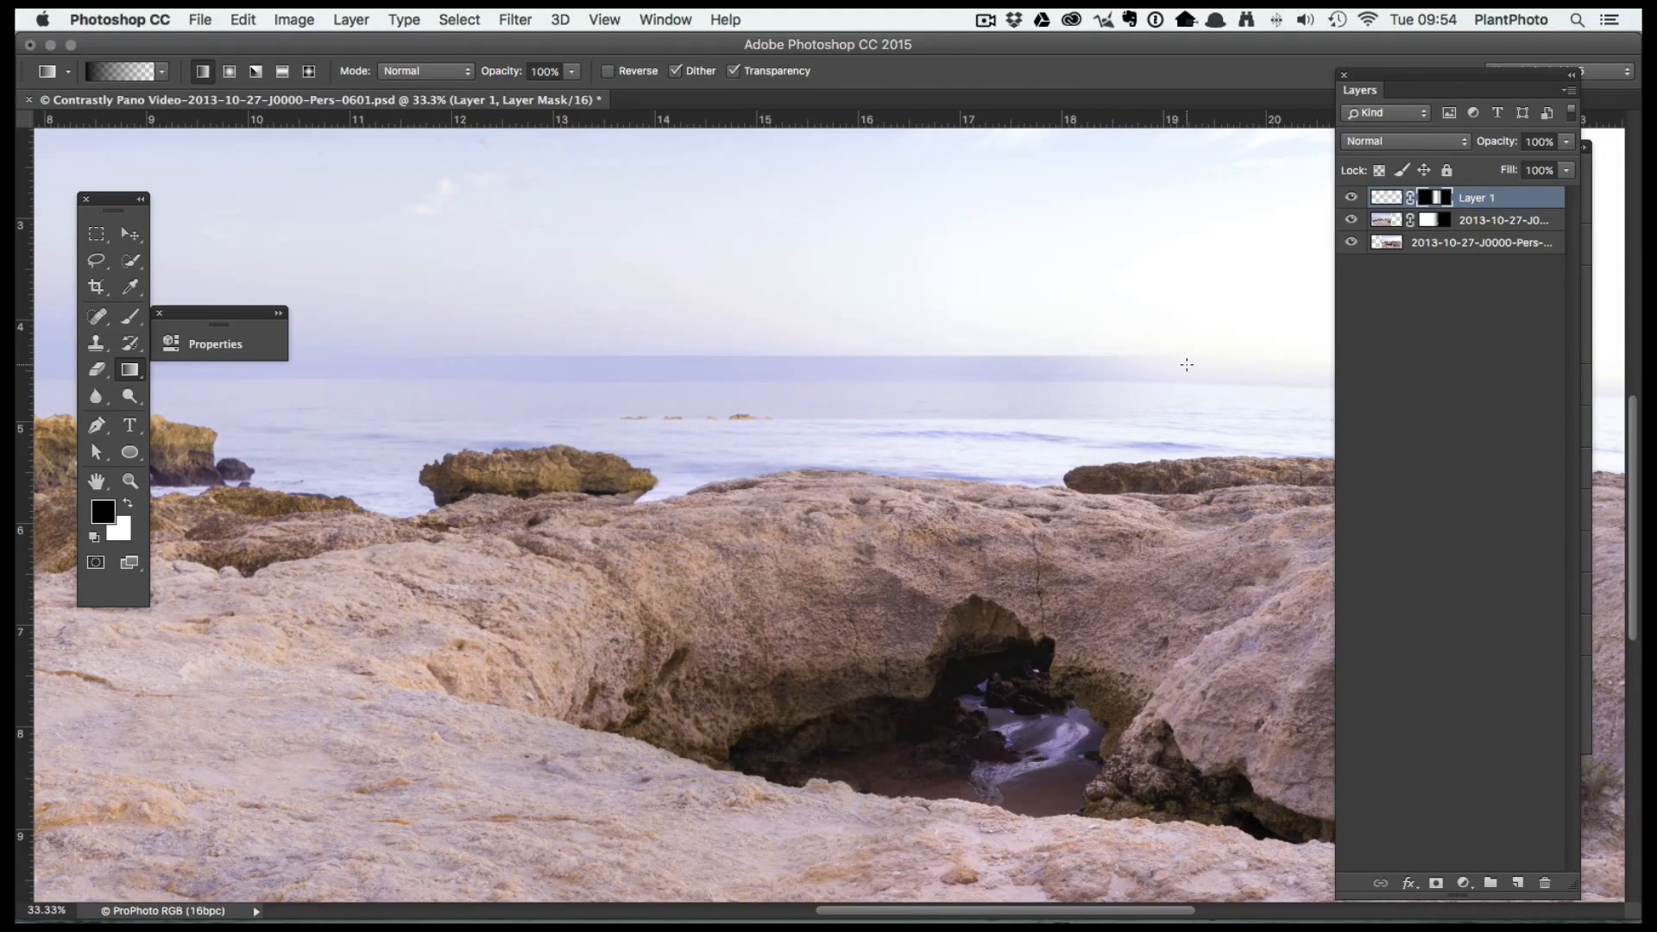
pyautogui.moveTo(1189, 364); pyautogui.dragTo(1012, 357)
# Brush black at 4% flow on the strip's mask to hide the stray rock fragments and soften its long edges
pyautogui.click(130, 317)
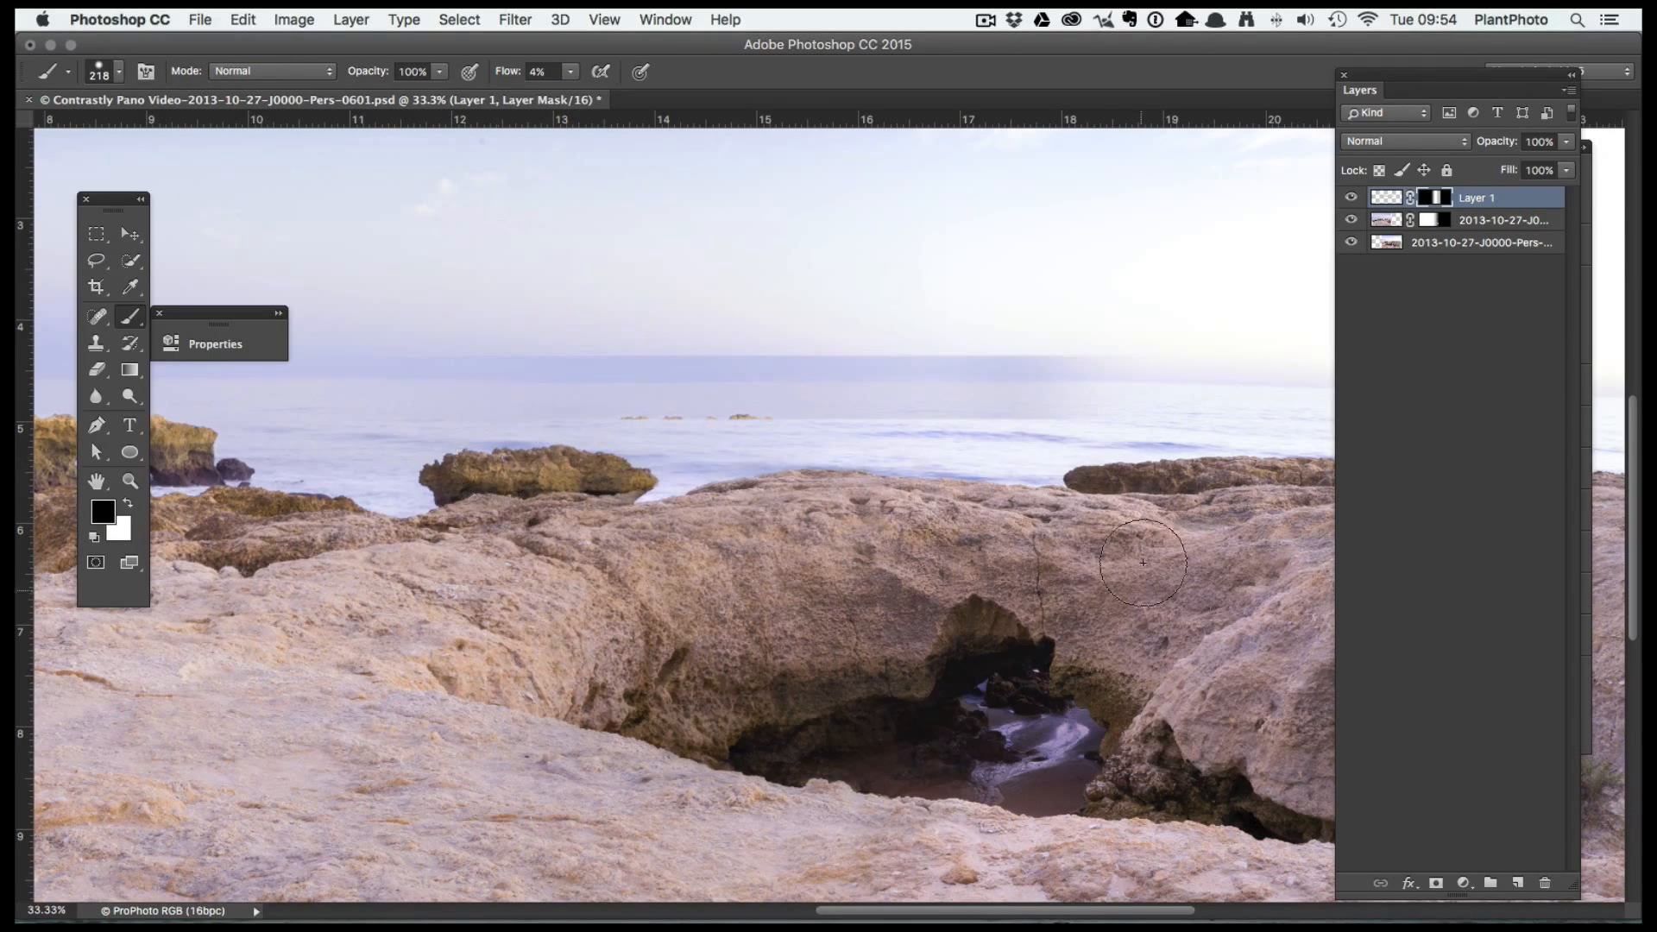
pyautogui.moveTo(747, 419); pyautogui.dragTo(710, 414)
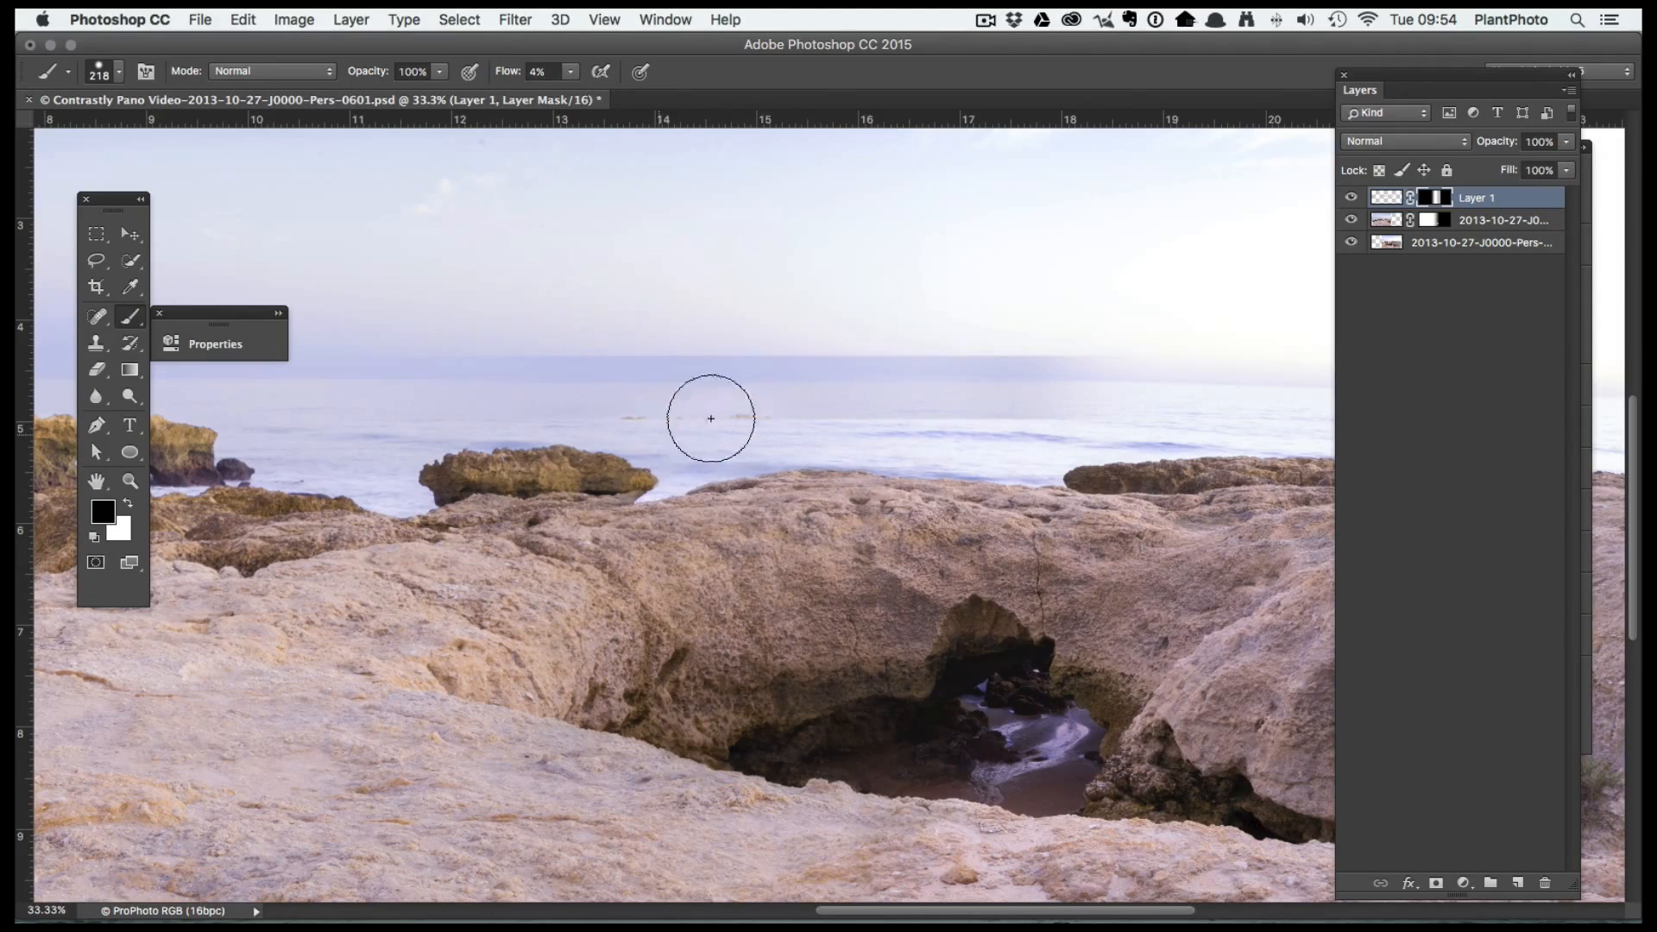
pyautogui.moveTo(907, 419)
pyautogui.mouseDown()
pyautogui.moveTo(748, 414)
pyautogui.moveTo(1151, 423)
pyautogui.moveTo(781, 430)
pyautogui.moveTo(801, 433)
pyautogui.mouseUp()
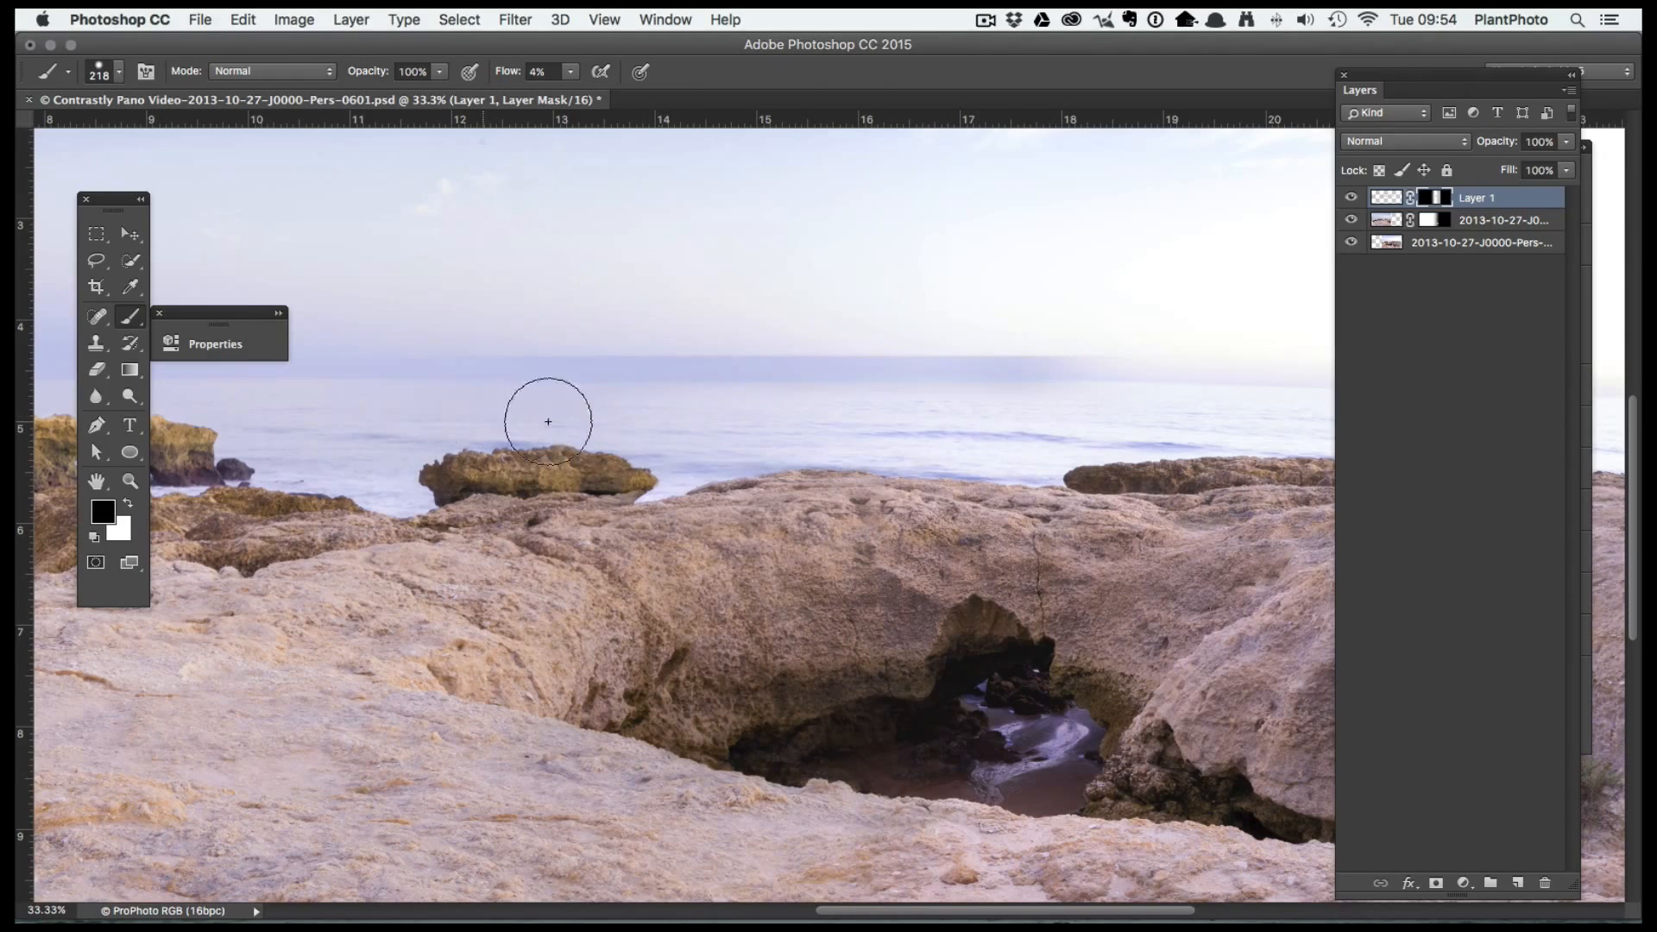
pyautogui.moveTo(604, 371); pyautogui.dragTo(784, 437)
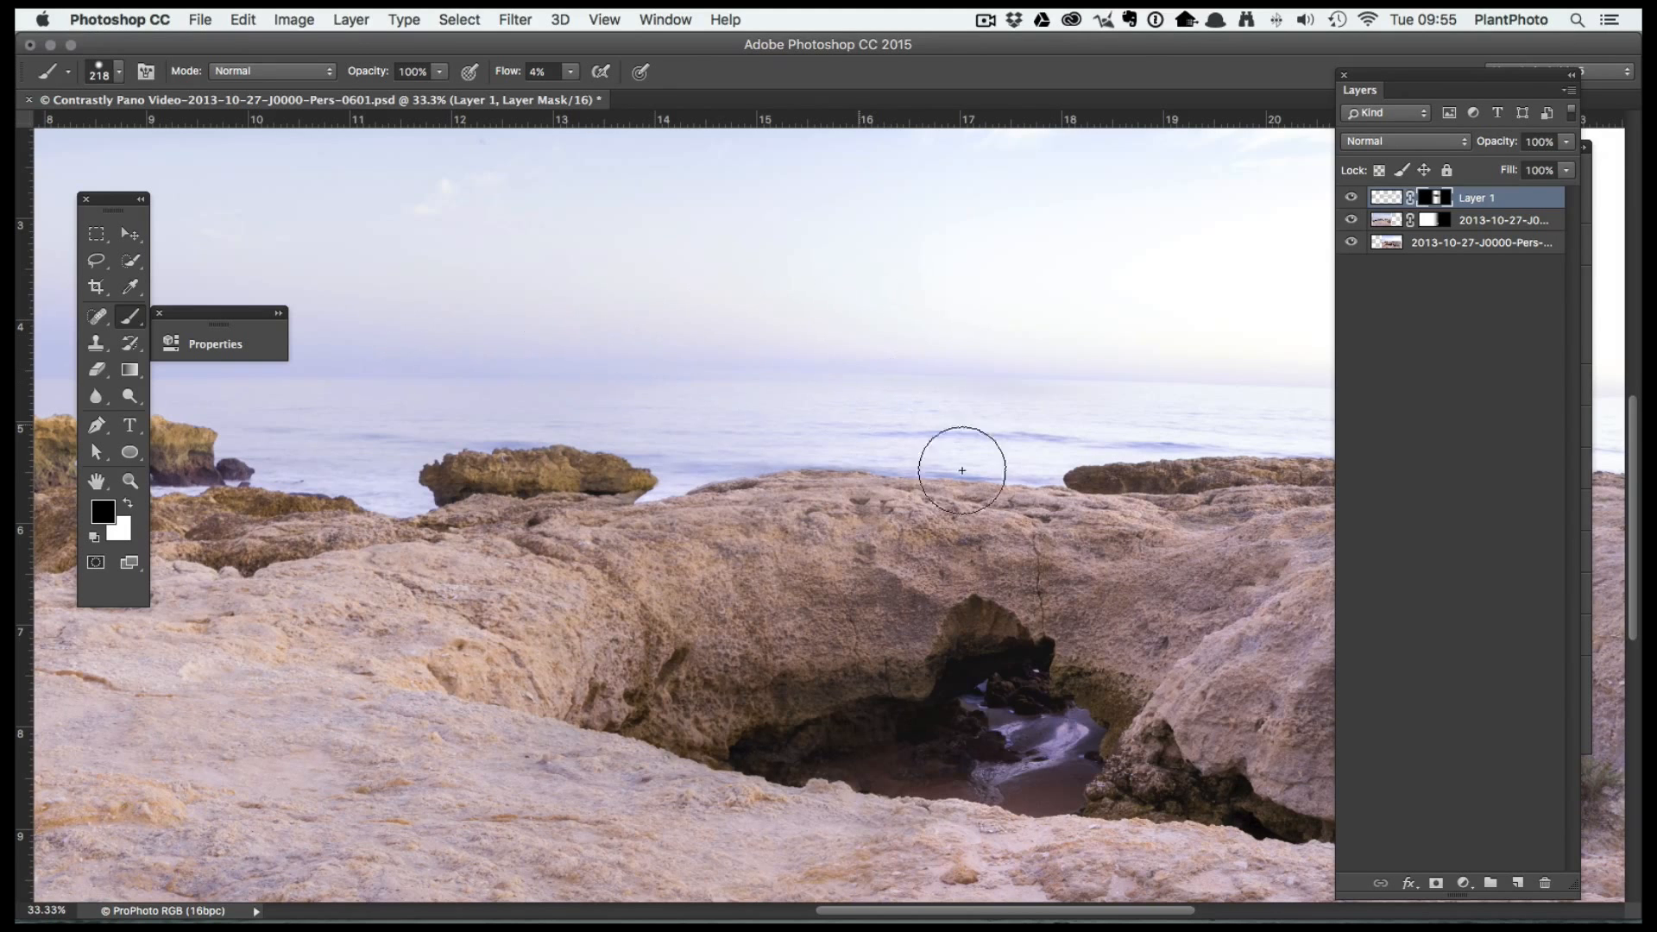
# Compare the horizon with the blended strip layer hidden and shown
pyautogui.click(1352, 199)
pyautogui.click(1354, 199)
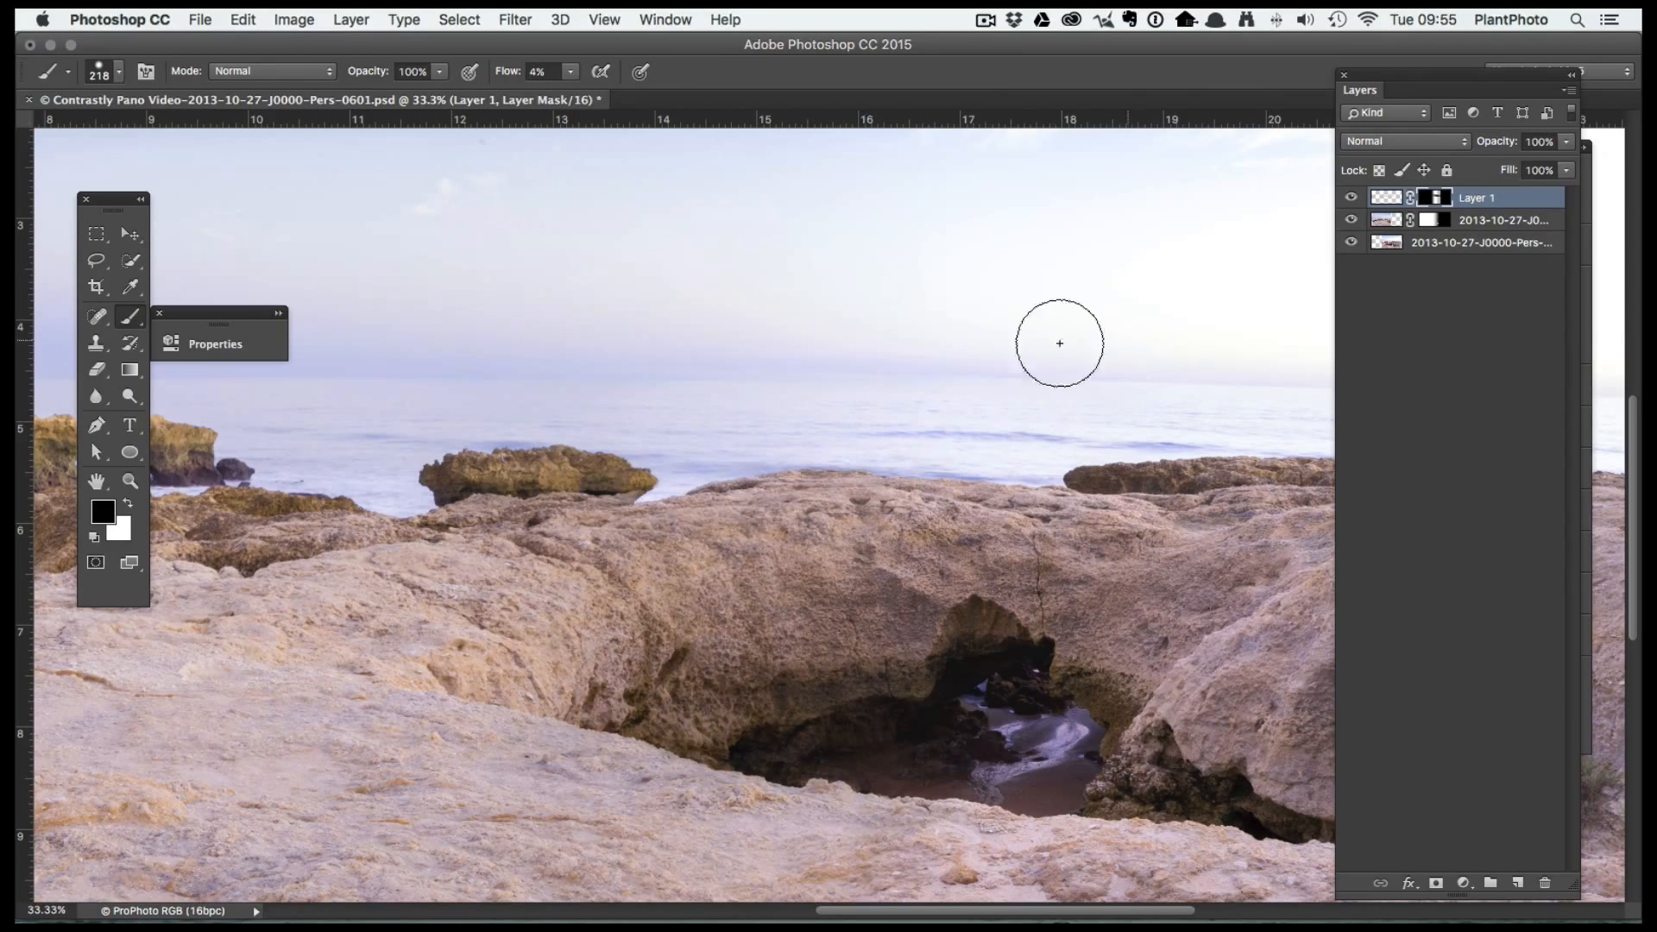
pyautogui.click(1350, 198)
pyautogui.click(1353, 198)
pyautogui.click(1353, 197)
pyautogui.click(1353, 198)
pyautogui.click(1353, 198)
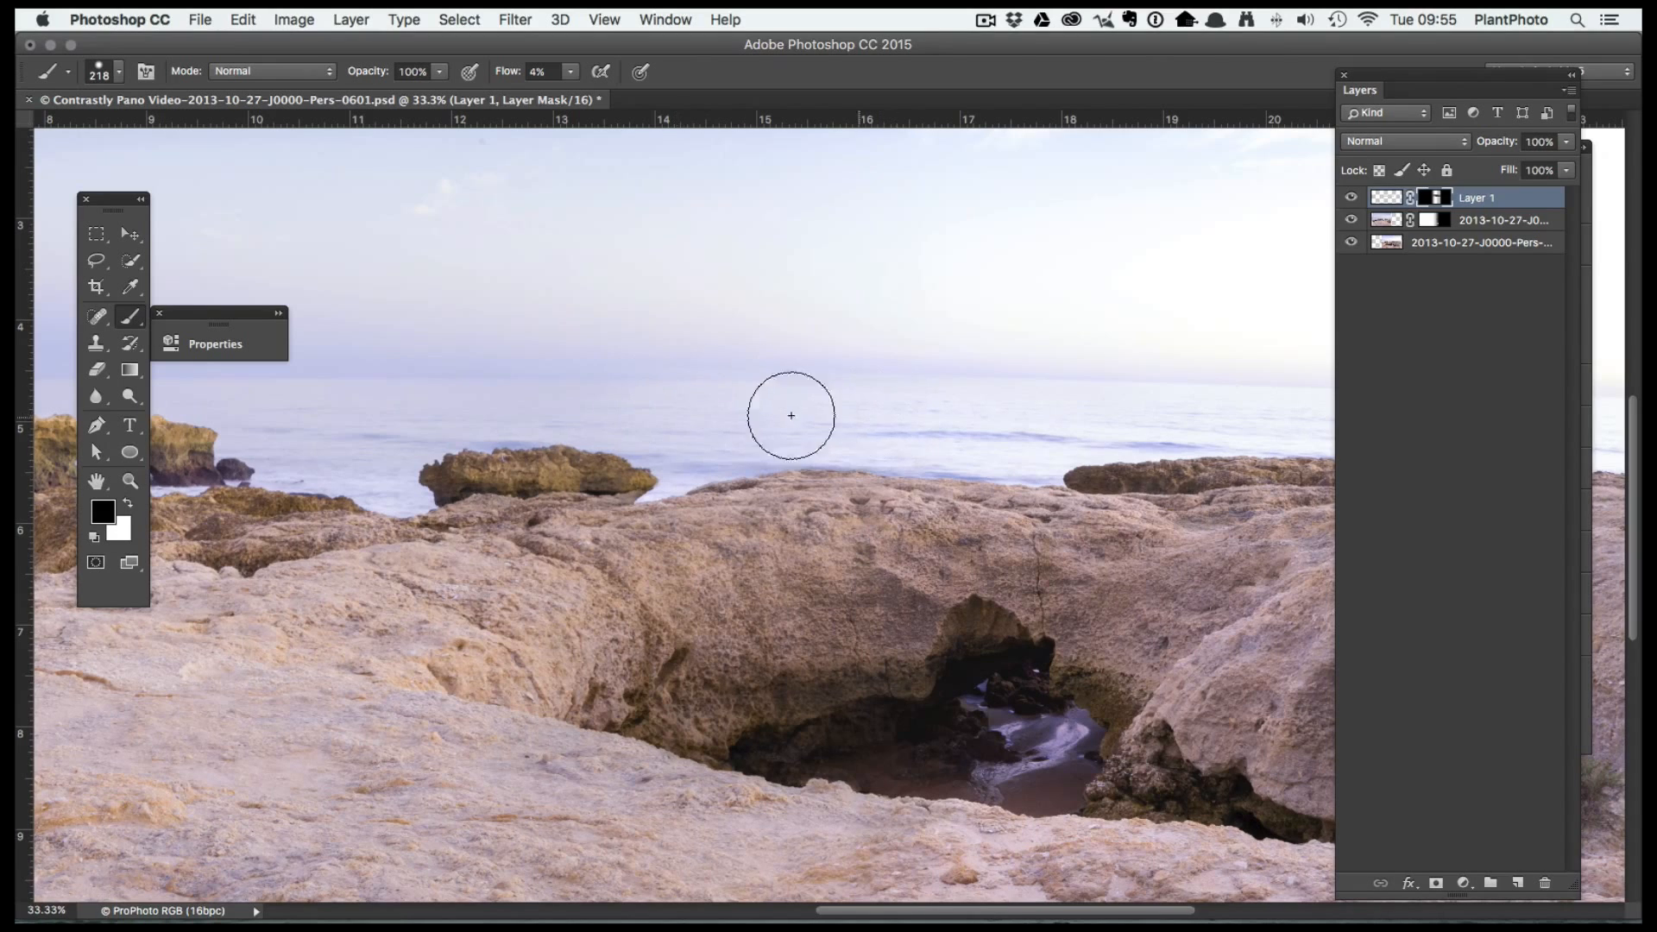
# Examine the masks of the horizon strip and the upper photo, displaying the upper photo's mask on its own
pyautogui.hotkey('alt', '[')
pyautogui.press('x')
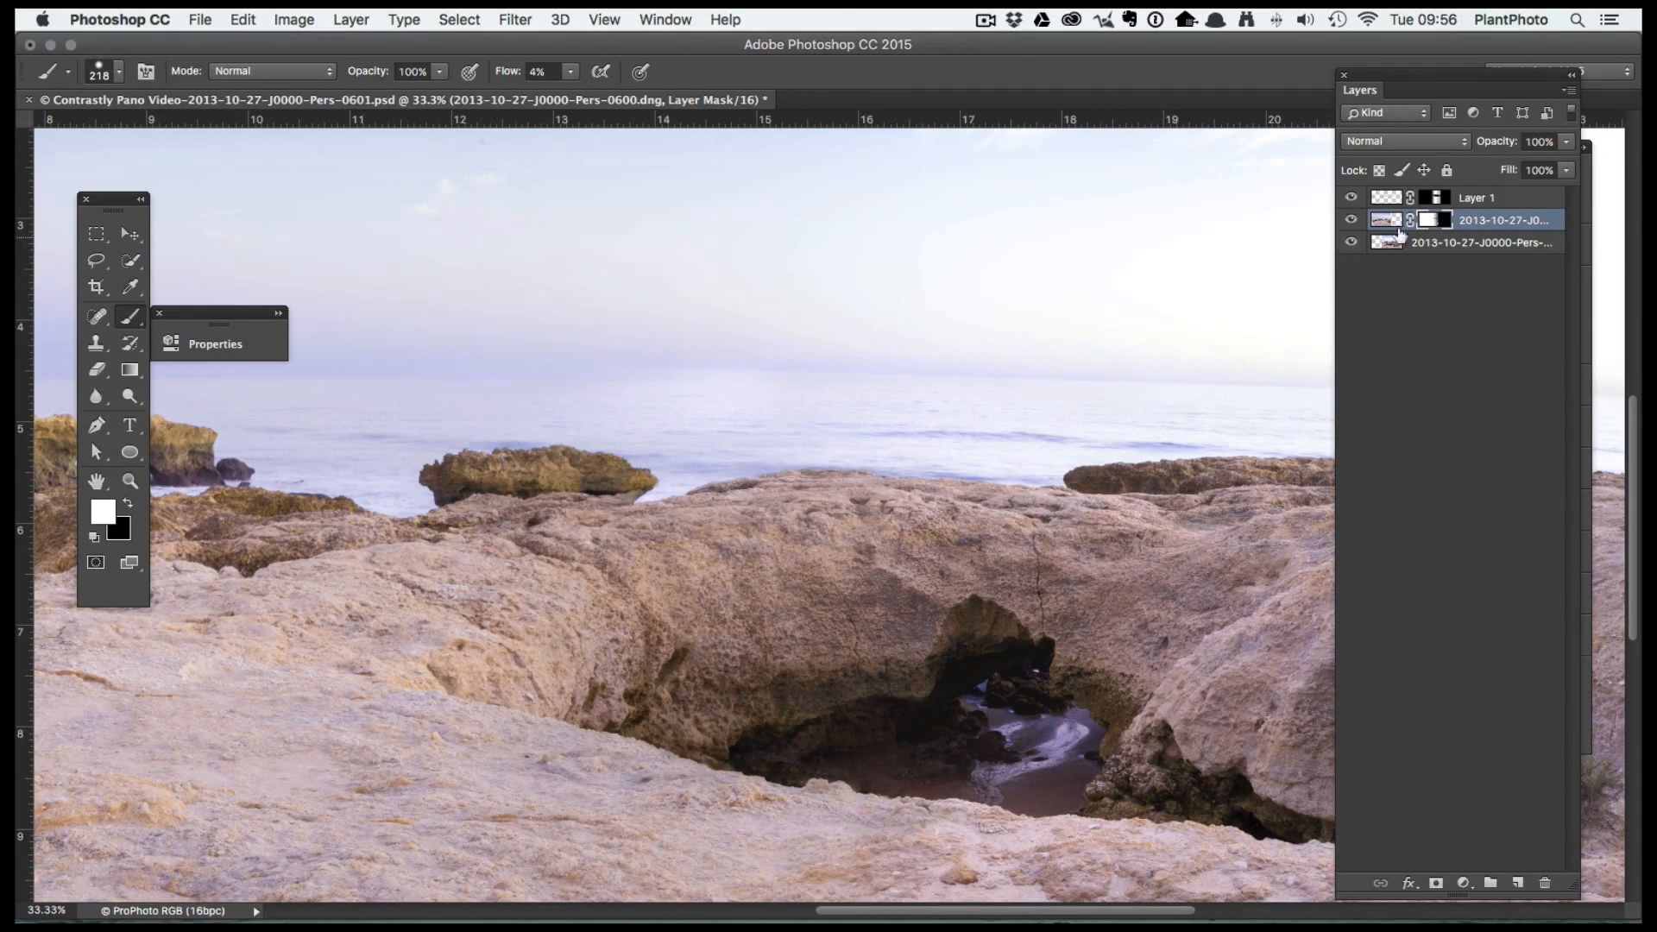
pyautogui.click(1436, 201)
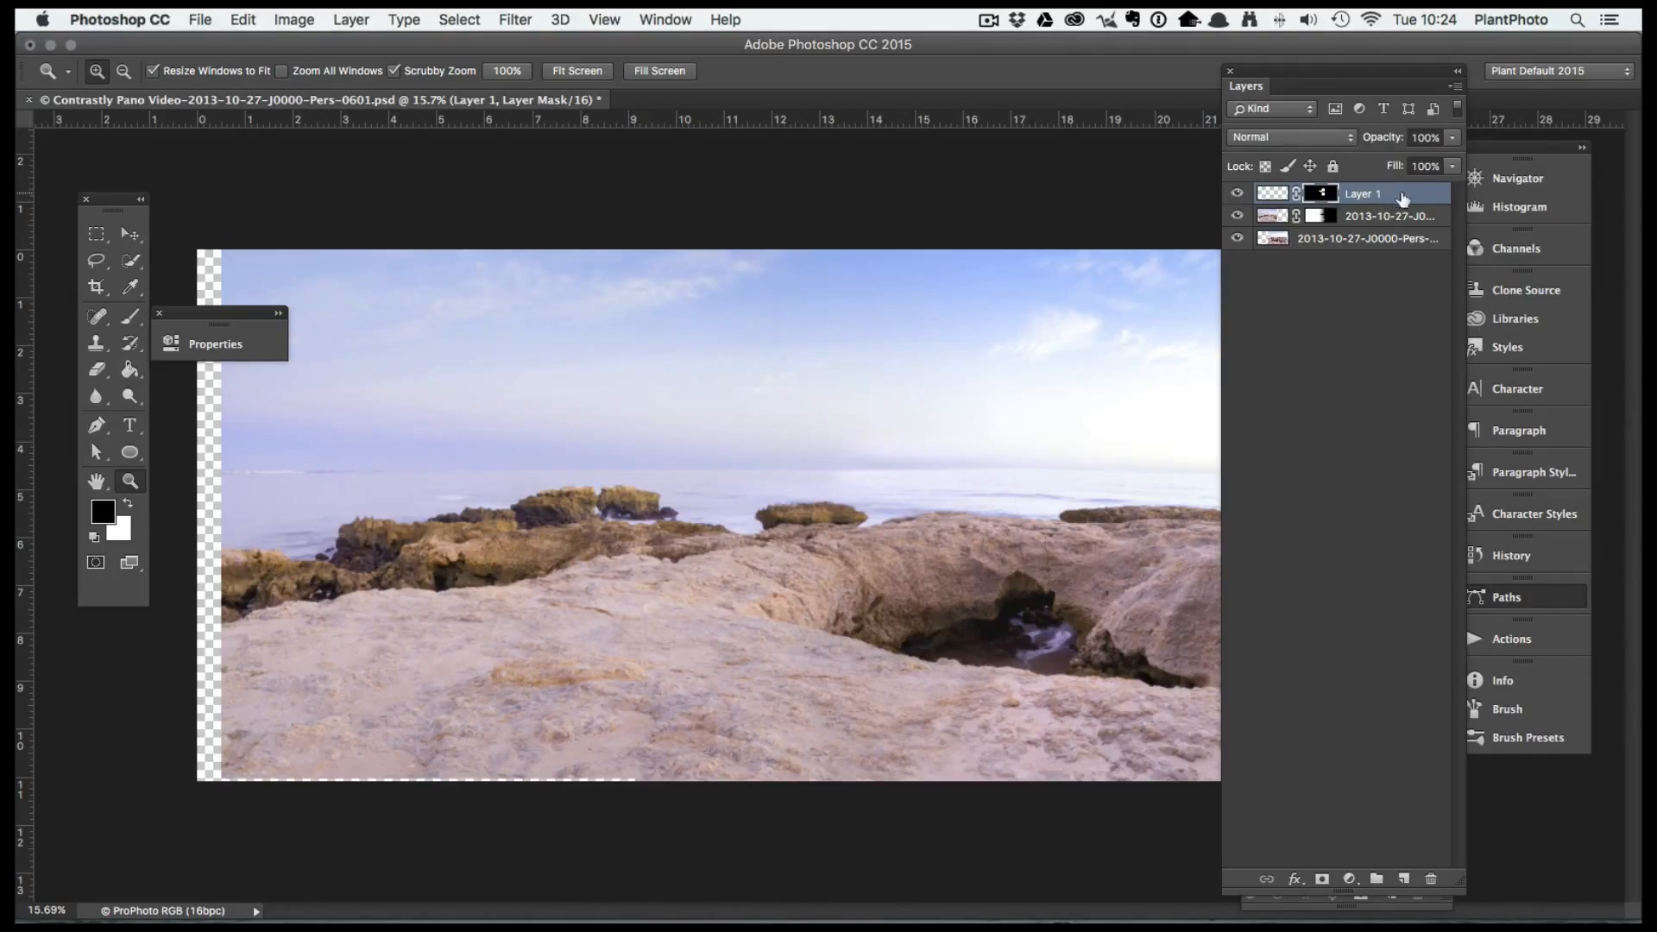
pyautogui.click(1318, 221)
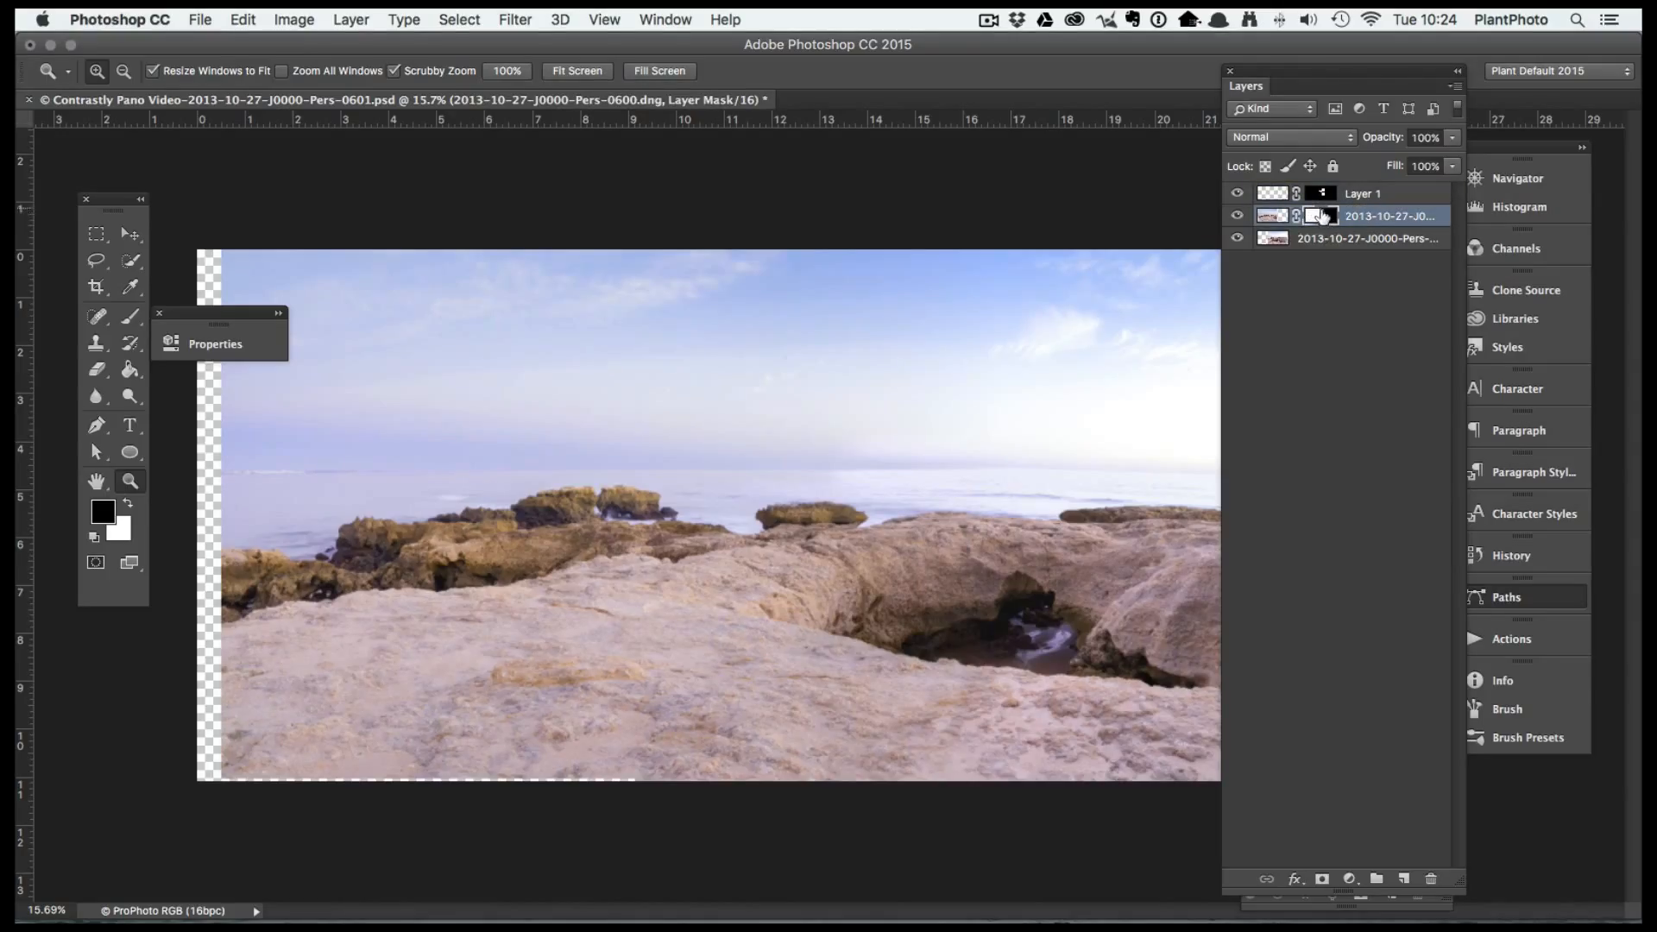
pyautogui.press('alt')
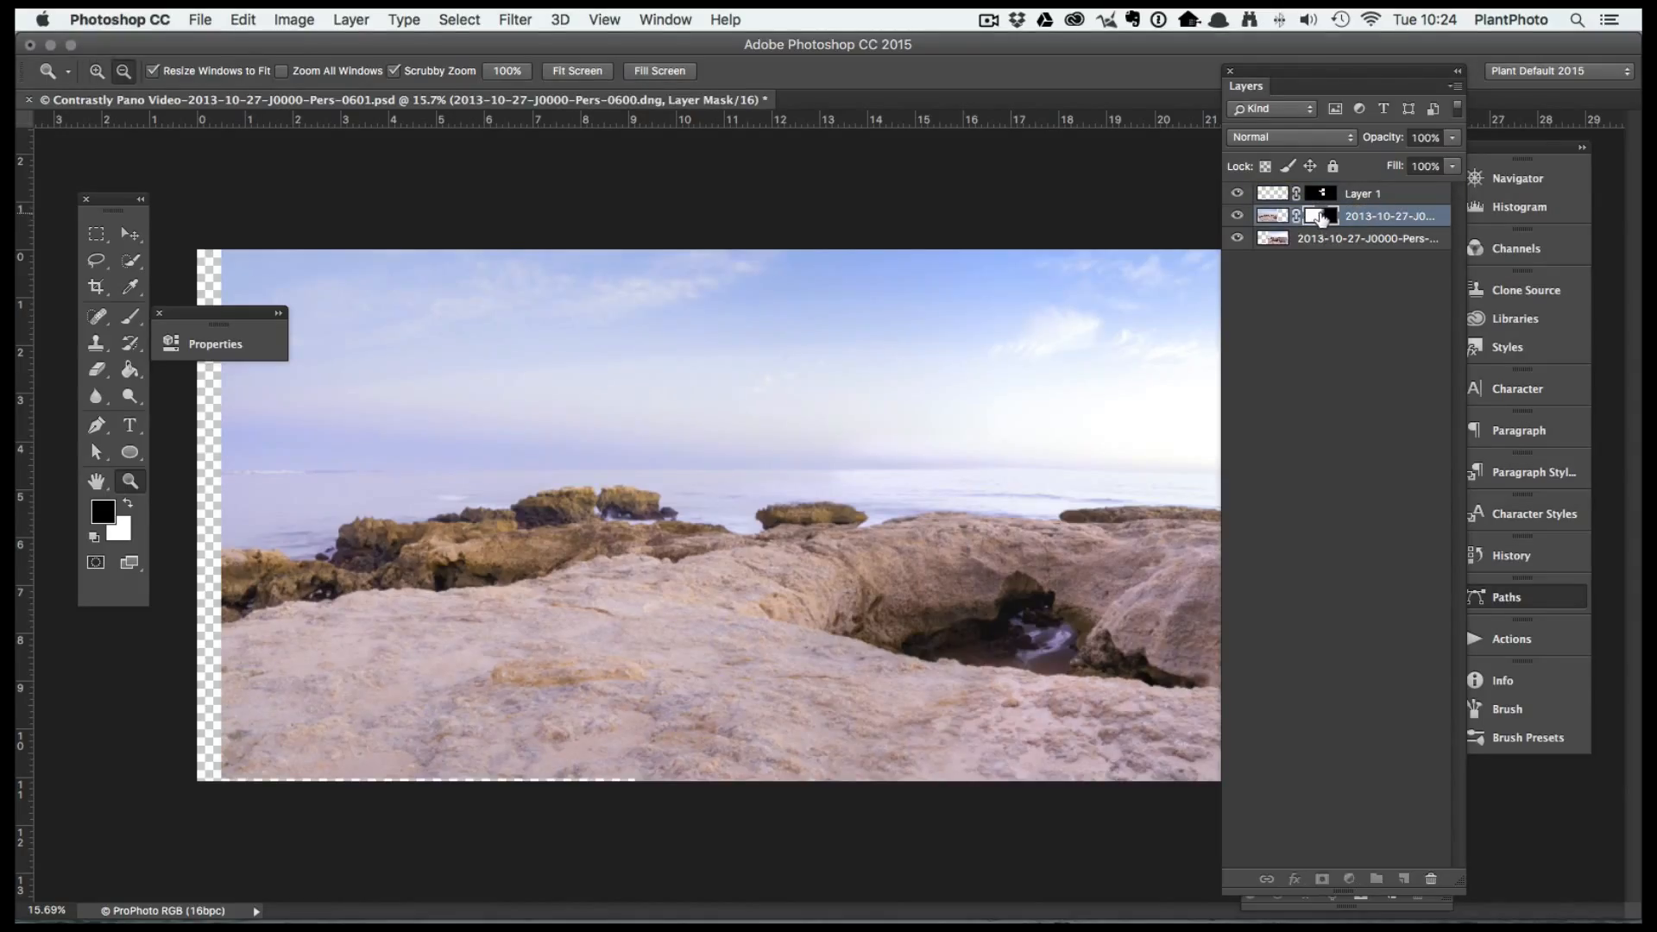
pyautogui.keyDown('alt'); pyautogui.click(1320, 217); pyautogui.keyUp('alt')
pyautogui.keyDown('alt'); pyautogui.click(1320, 205); pyautogui.keyUp('alt')
pyautogui.keyDown('alt'); pyautogui.click(1320, 206); pyautogui.keyUp('alt')
pyautogui.keyDown('alt'); pyautogui.click(1321, 206); pyautogui.keyUp('alt')
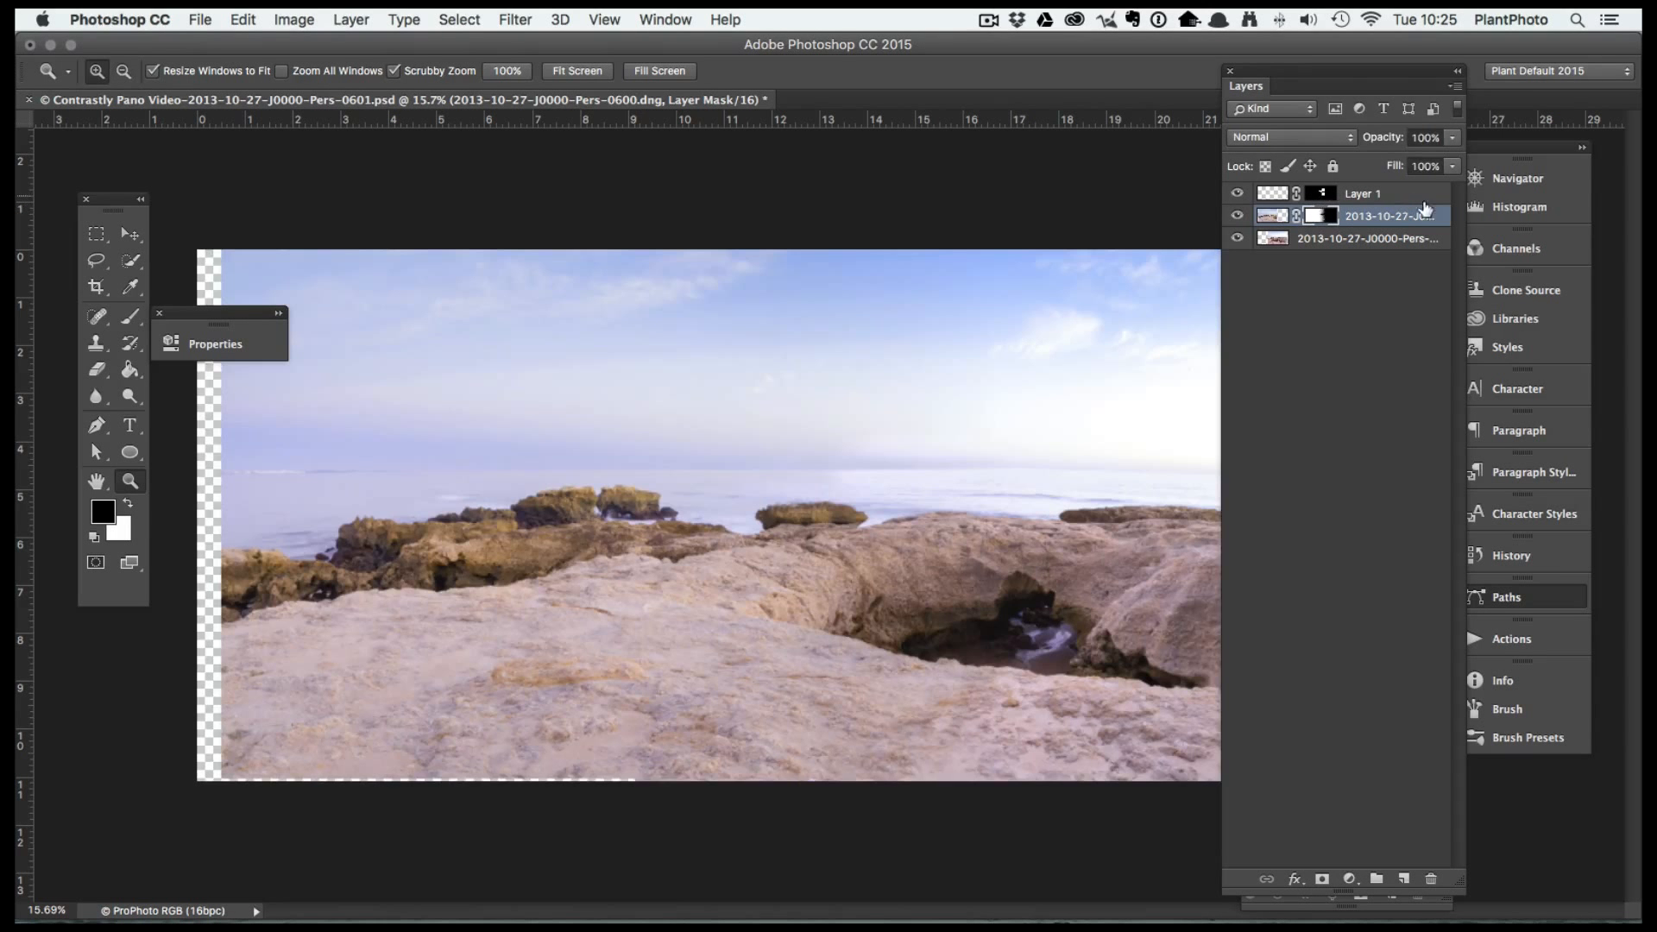
# Delete the horizon strip layer, leaving only the two photo layers
pyautogui.click(1408, 200)
pyautogui.doubleClick(1408, 199)
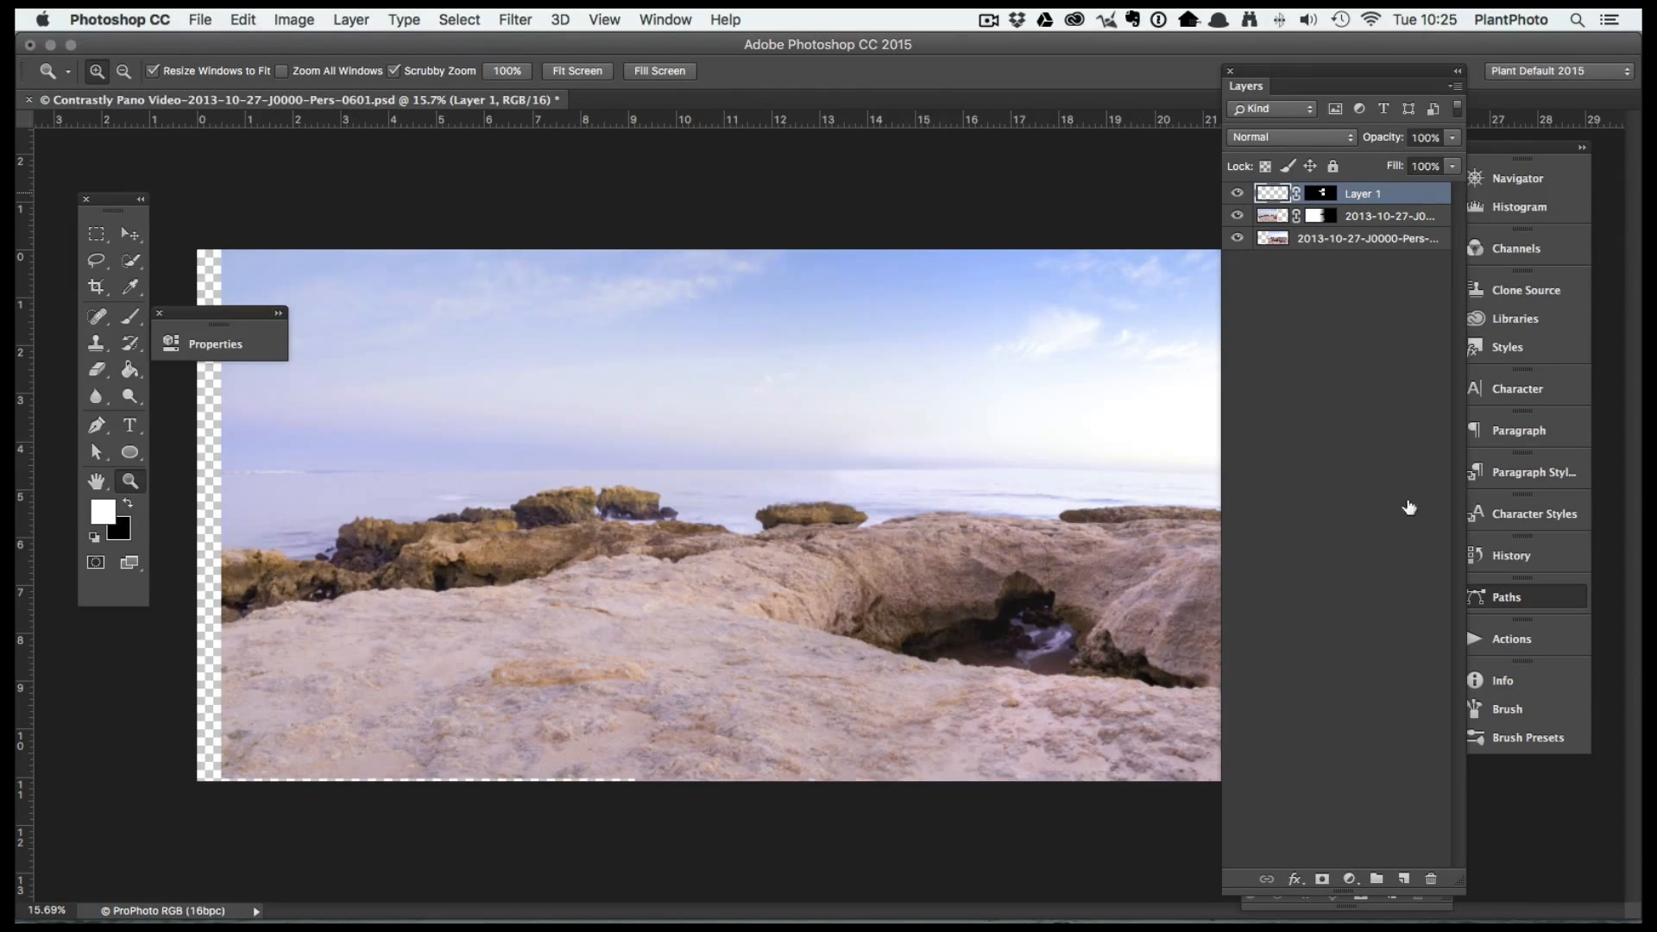
pyautogui.click(924, 176)
pyautogui.moveTo(1410, 202); pyautogui.dragTo(1431, 878)
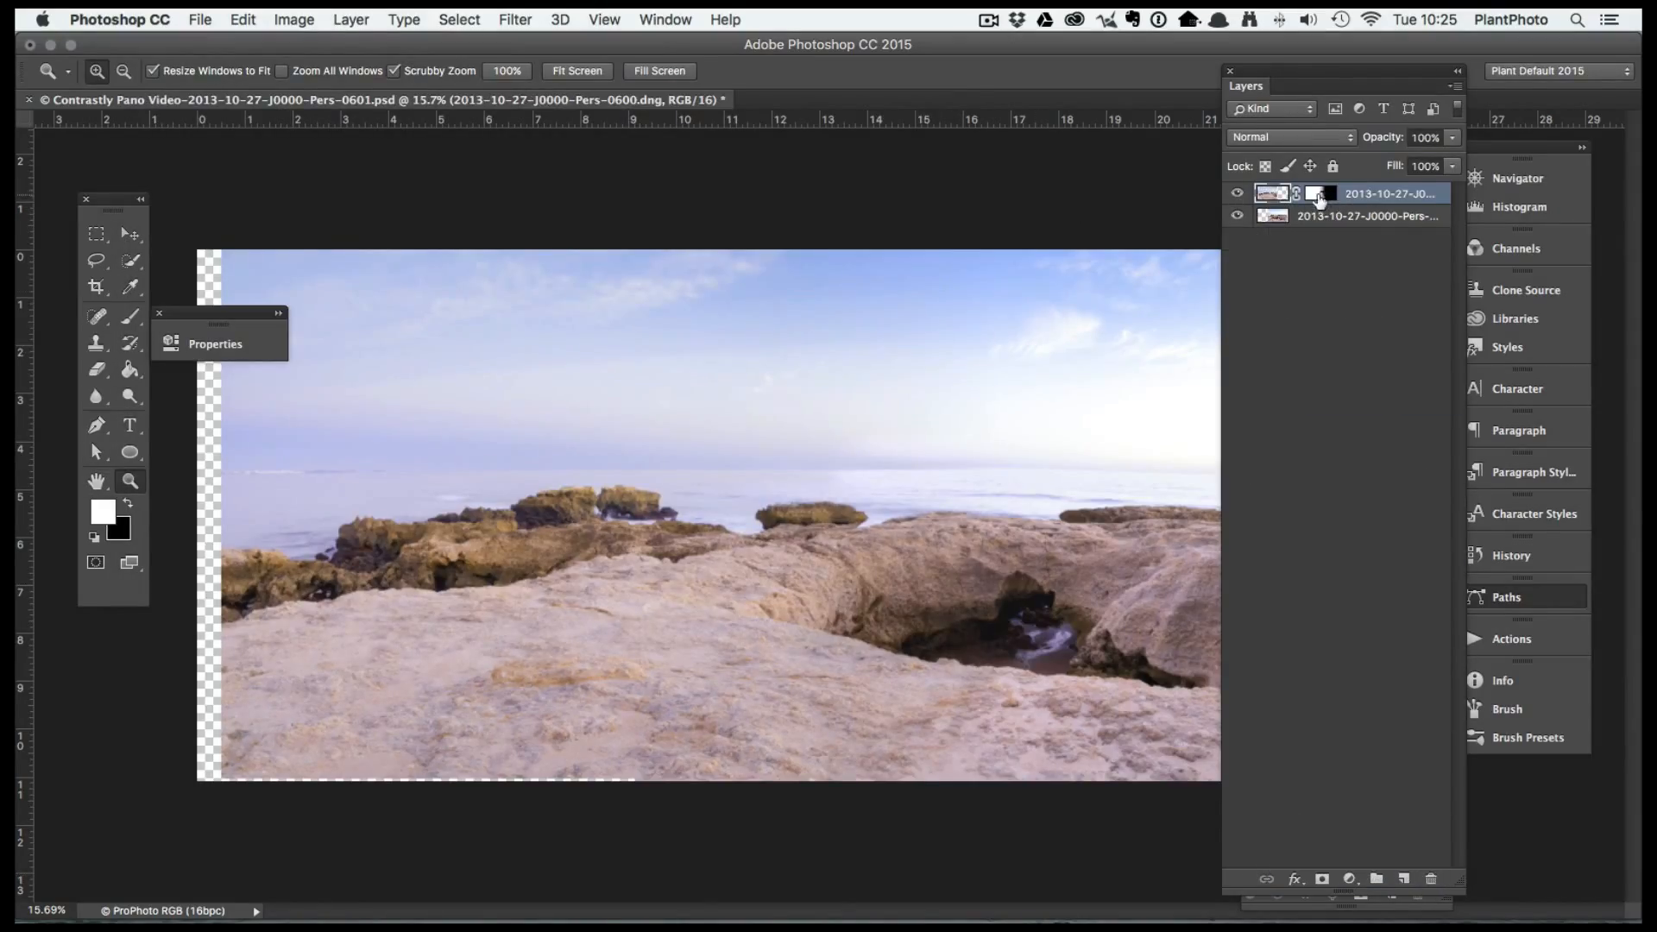
# Check the upper photo's mask on its own and examine the horizon around the seam at 25% zoom
pyautogui.keyDown('alt'); pyautogui.click(1322, 195); pyautogui.keyUp('alt')
pyautogui.keyDown('alt'); pyautogui.click(1325, 197); pyautogui.keyUp('alt')
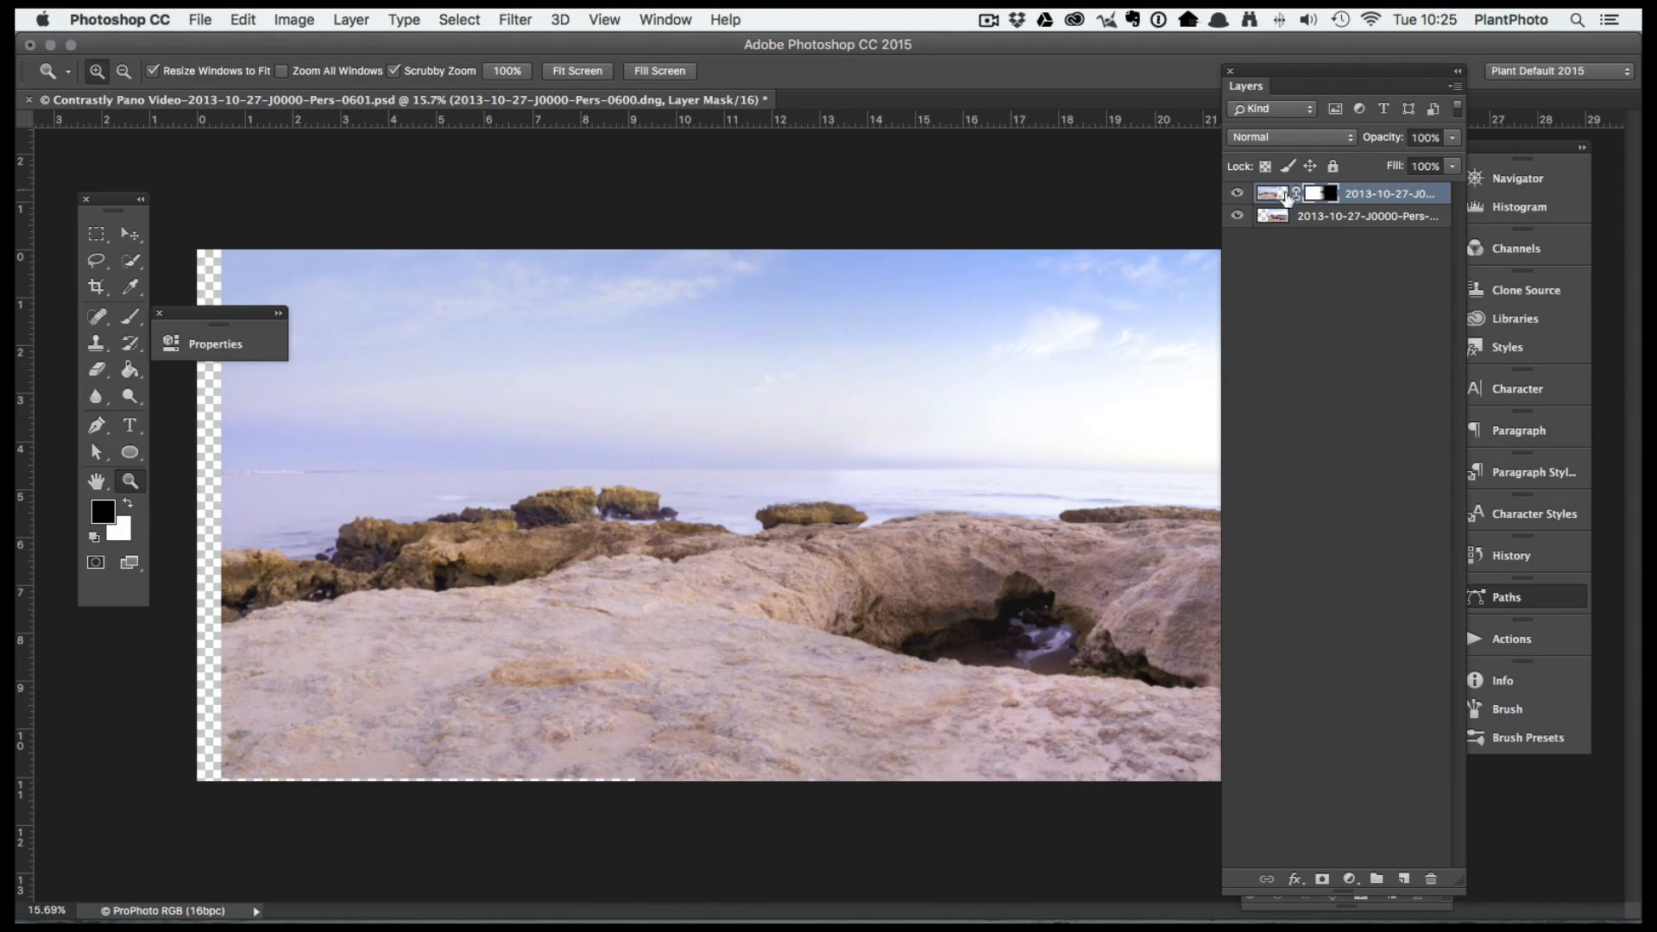
pyautogui.click(939, 489)
pyautogui.click(939, 490)
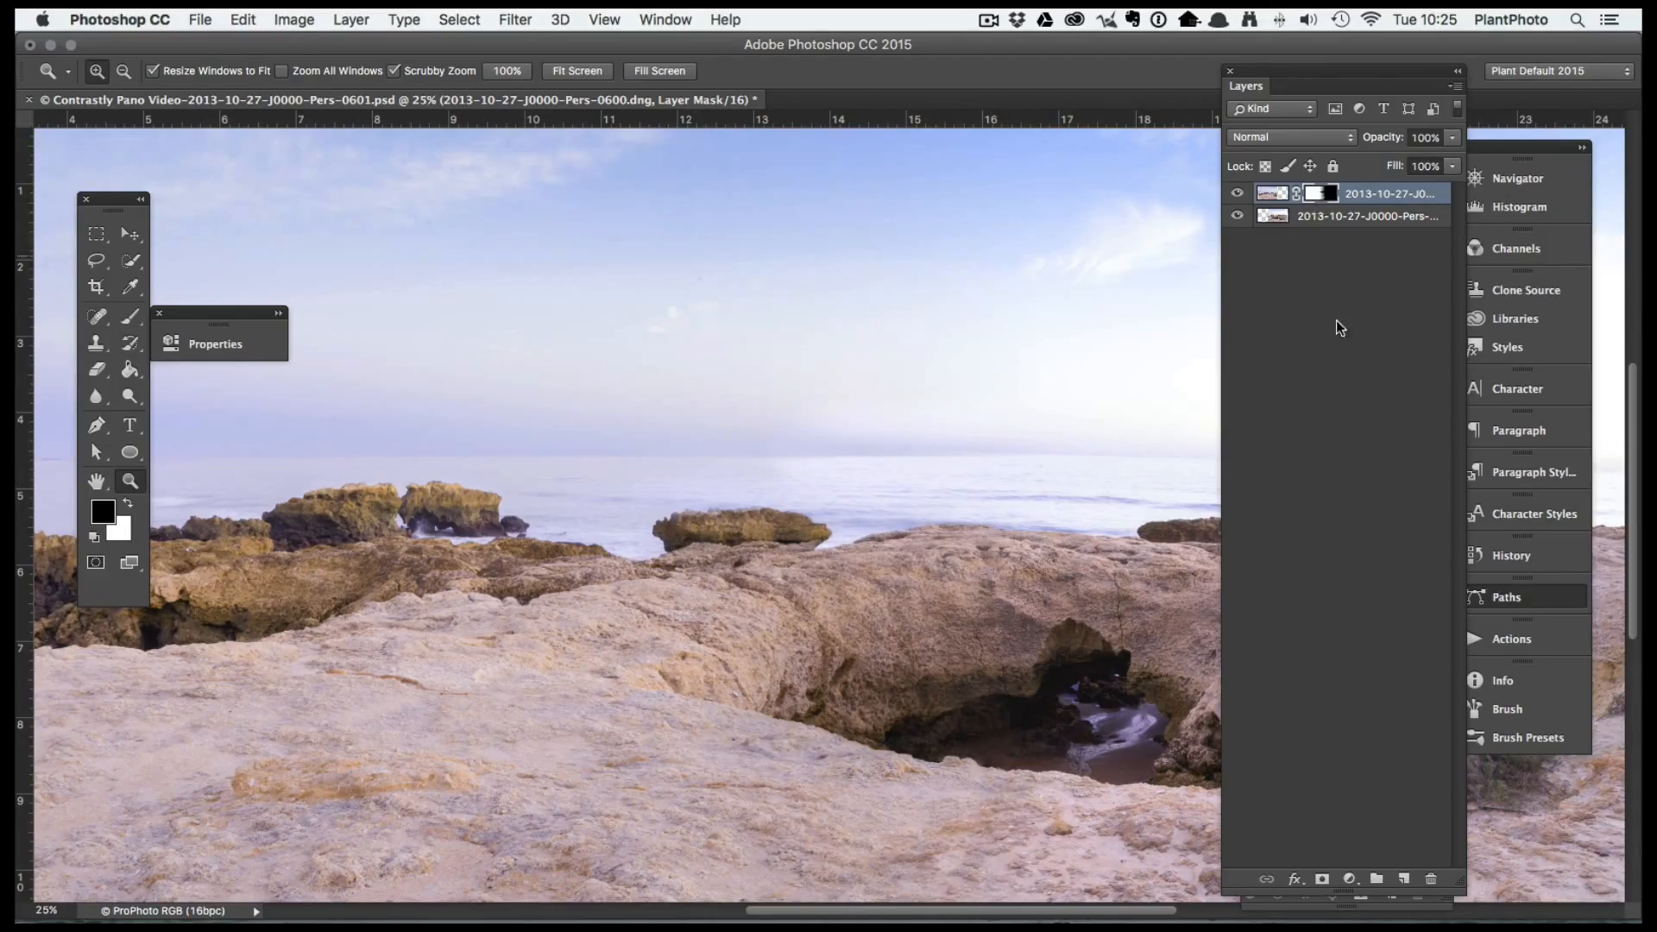
# Add a Curves adjustment clipped to the upper photo and raise the middle of the RGB curve slightly to lighten it
pyautogui.click(1349, 878)
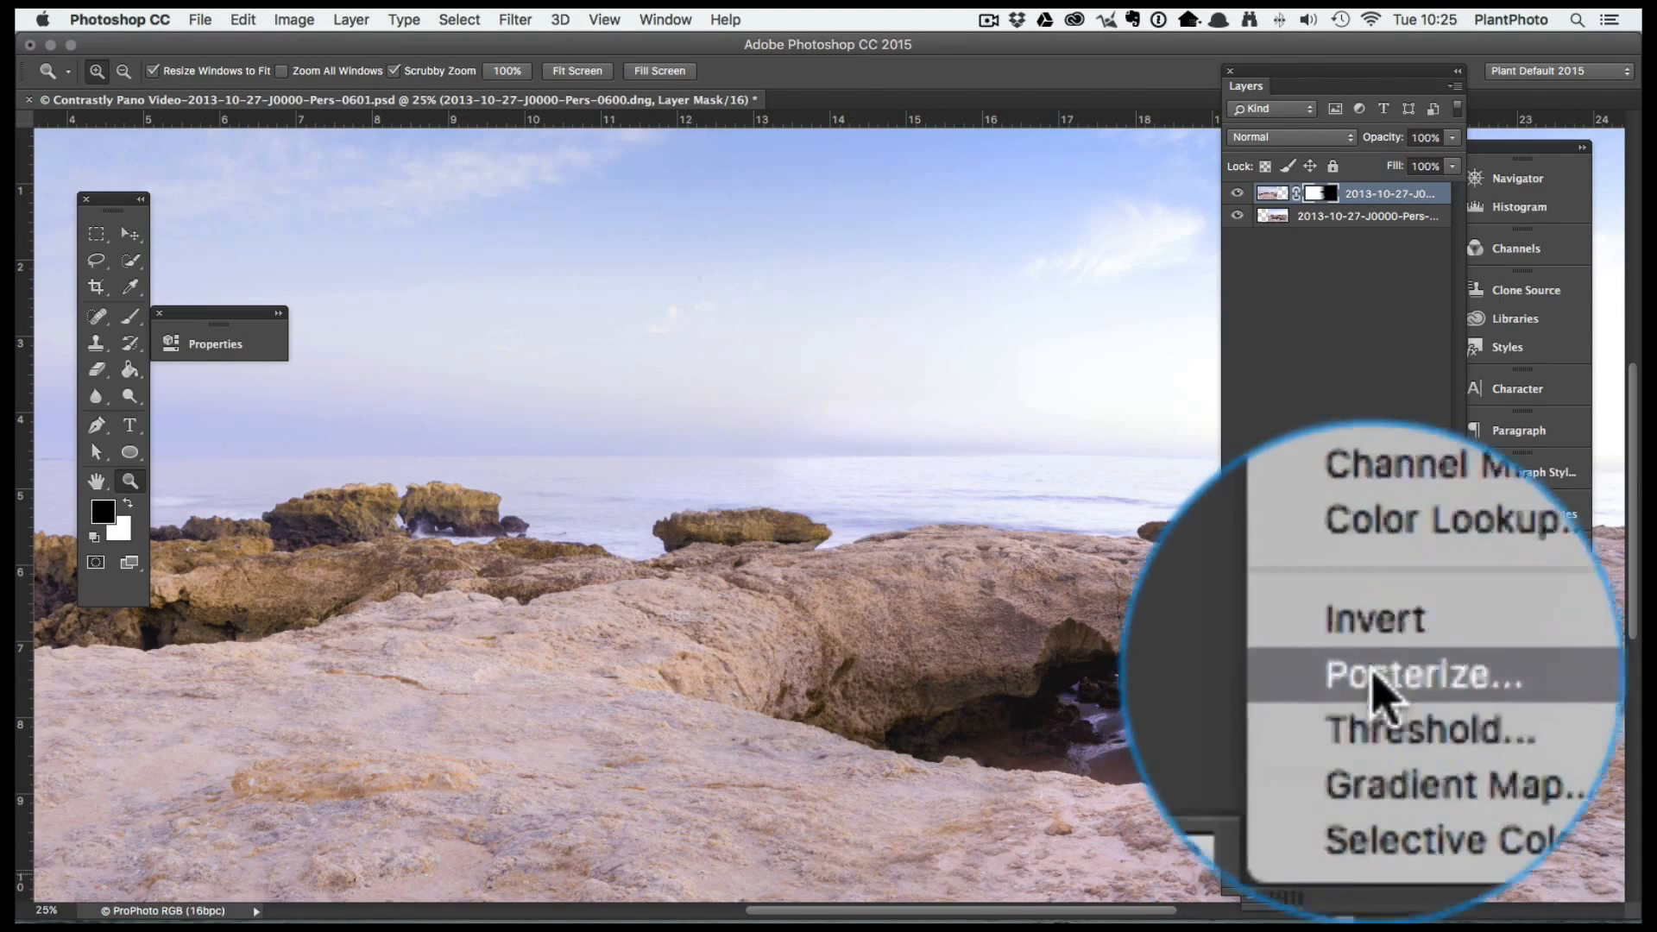
pyautogui.click(1378, 675)
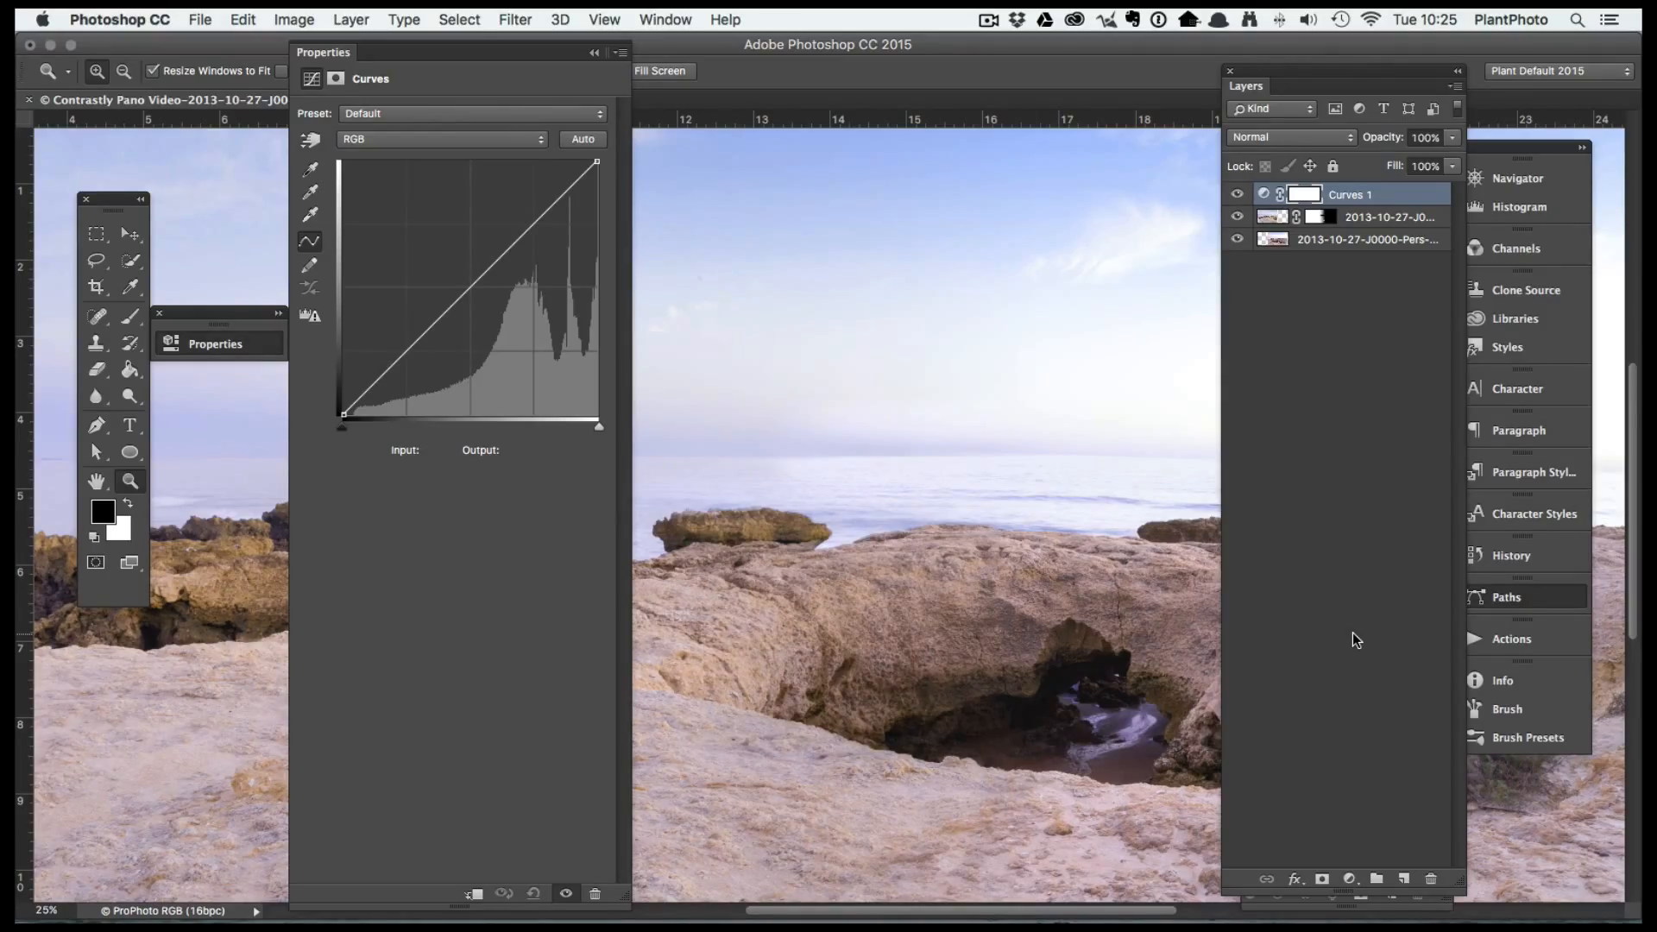
pyautogui.press('super+alt+g')
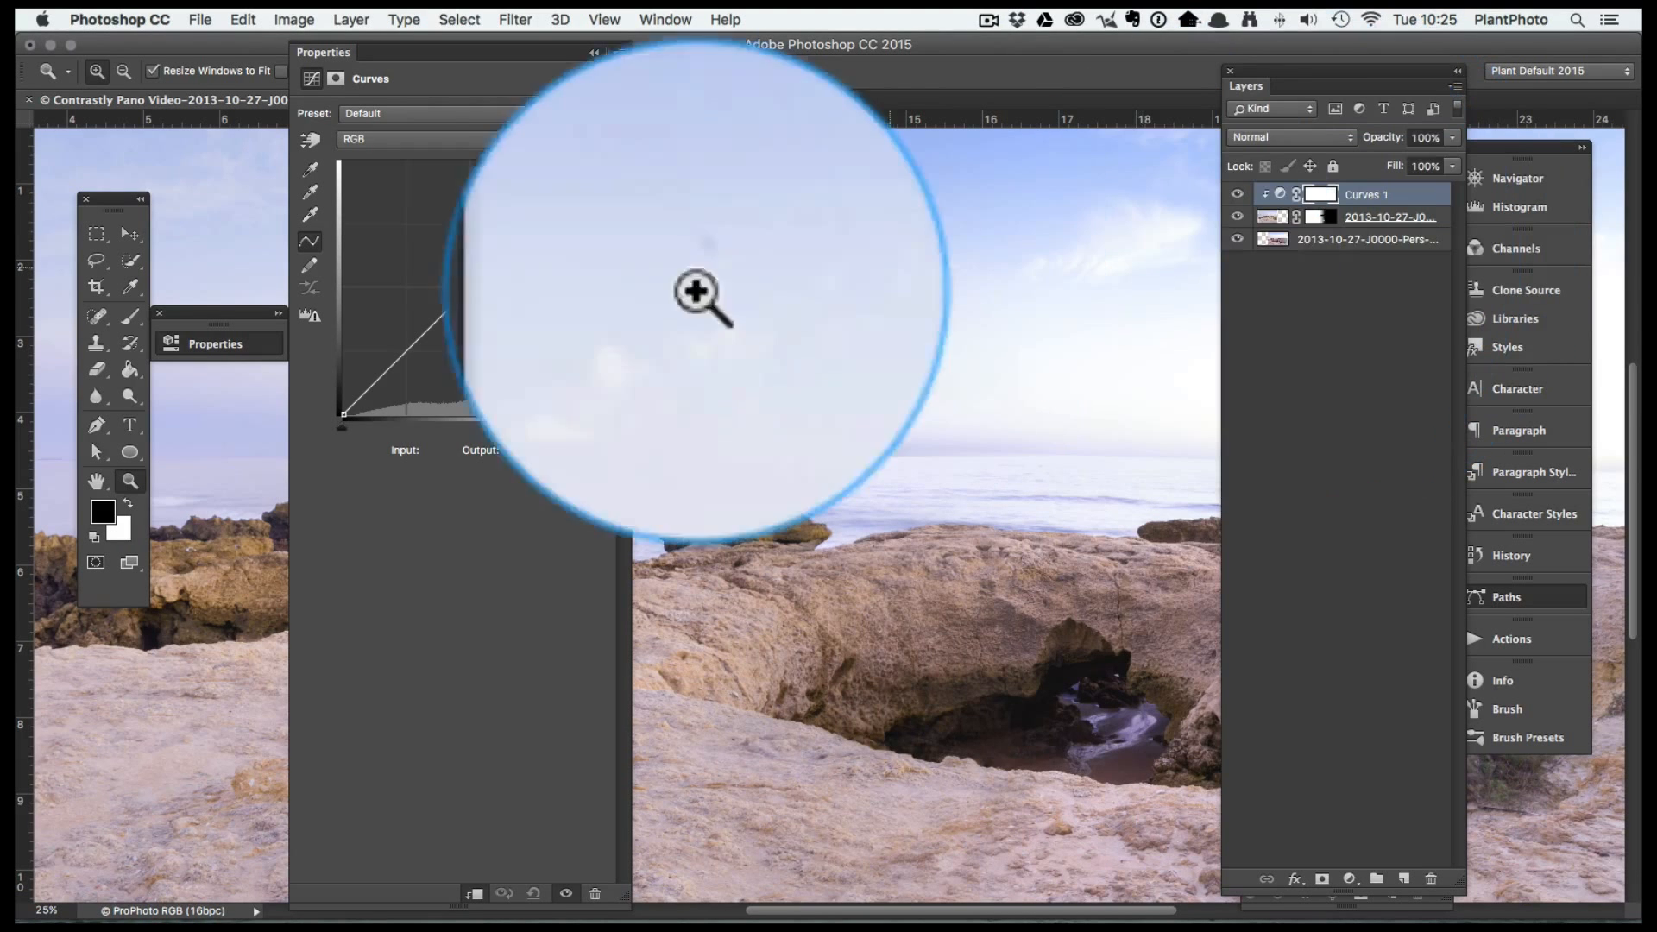
pyautogui.click(460, 296)
pyautogui.moveTo(460, 296); pyautogui.dragTo(449, 295)
pyautogui.click(594, 53)
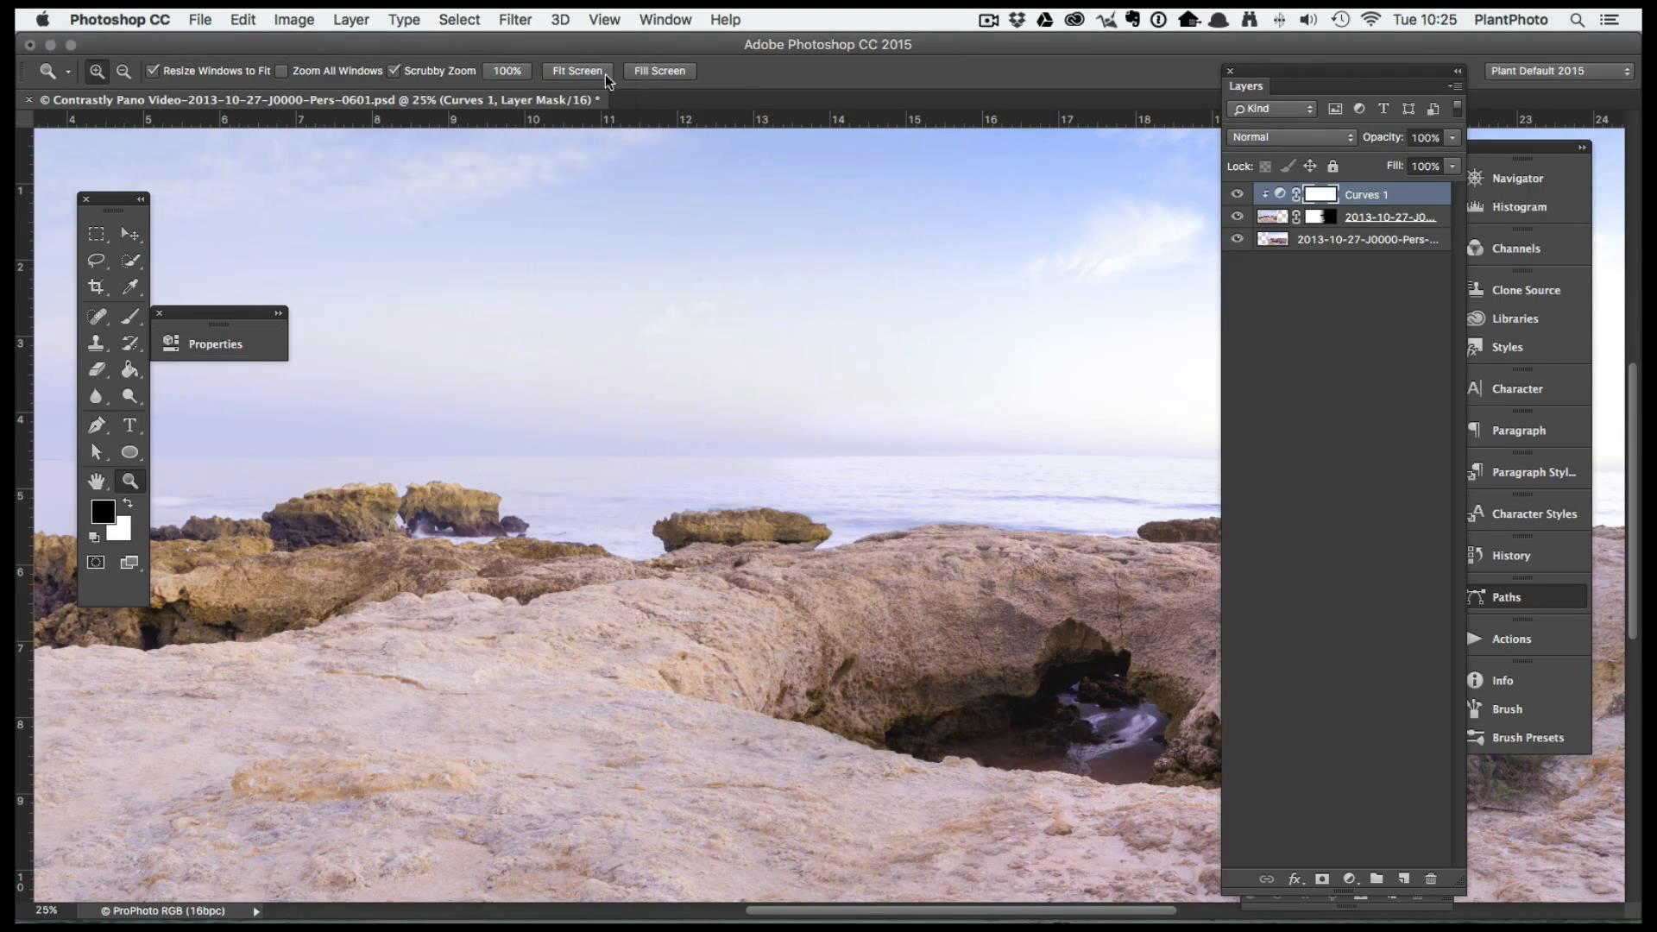
# Compare the panorama with the Curves adjustment hidden and shown, and examine the tonal match across the whole image
pyautogui.click(1238, 196)
pyautogui.click(1238, 195)
pyautogui.click(1238, 196)
pyautogui.click(1237, 195)
pyautogui.press('super+0')
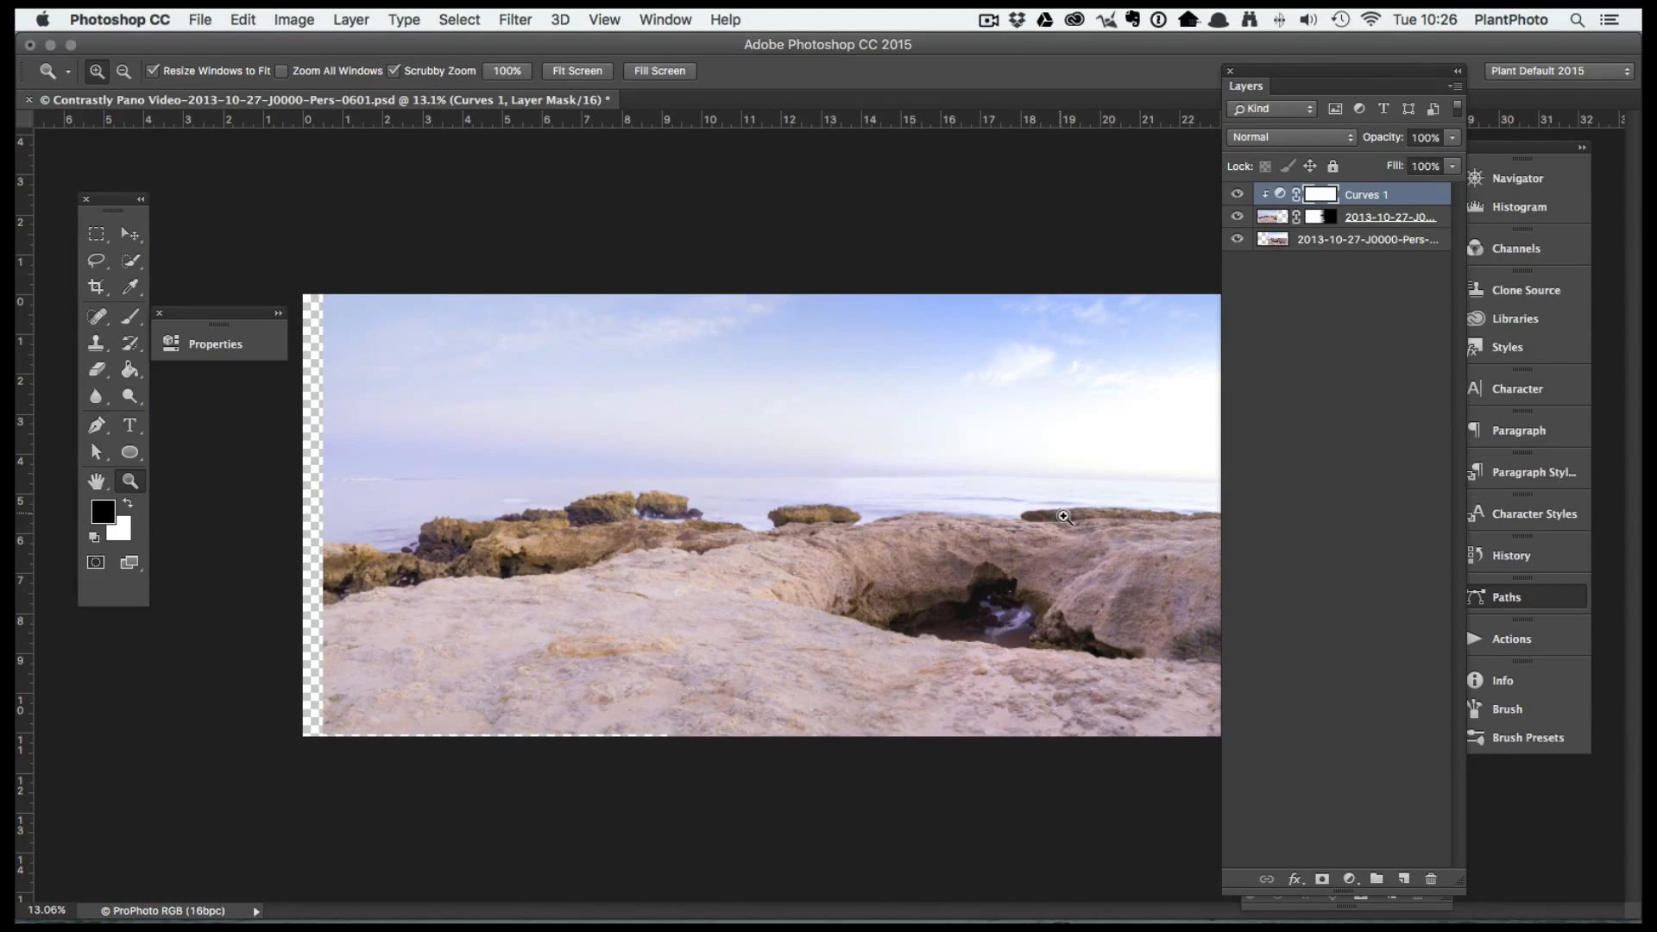
pyautogui.click(1082, 482)
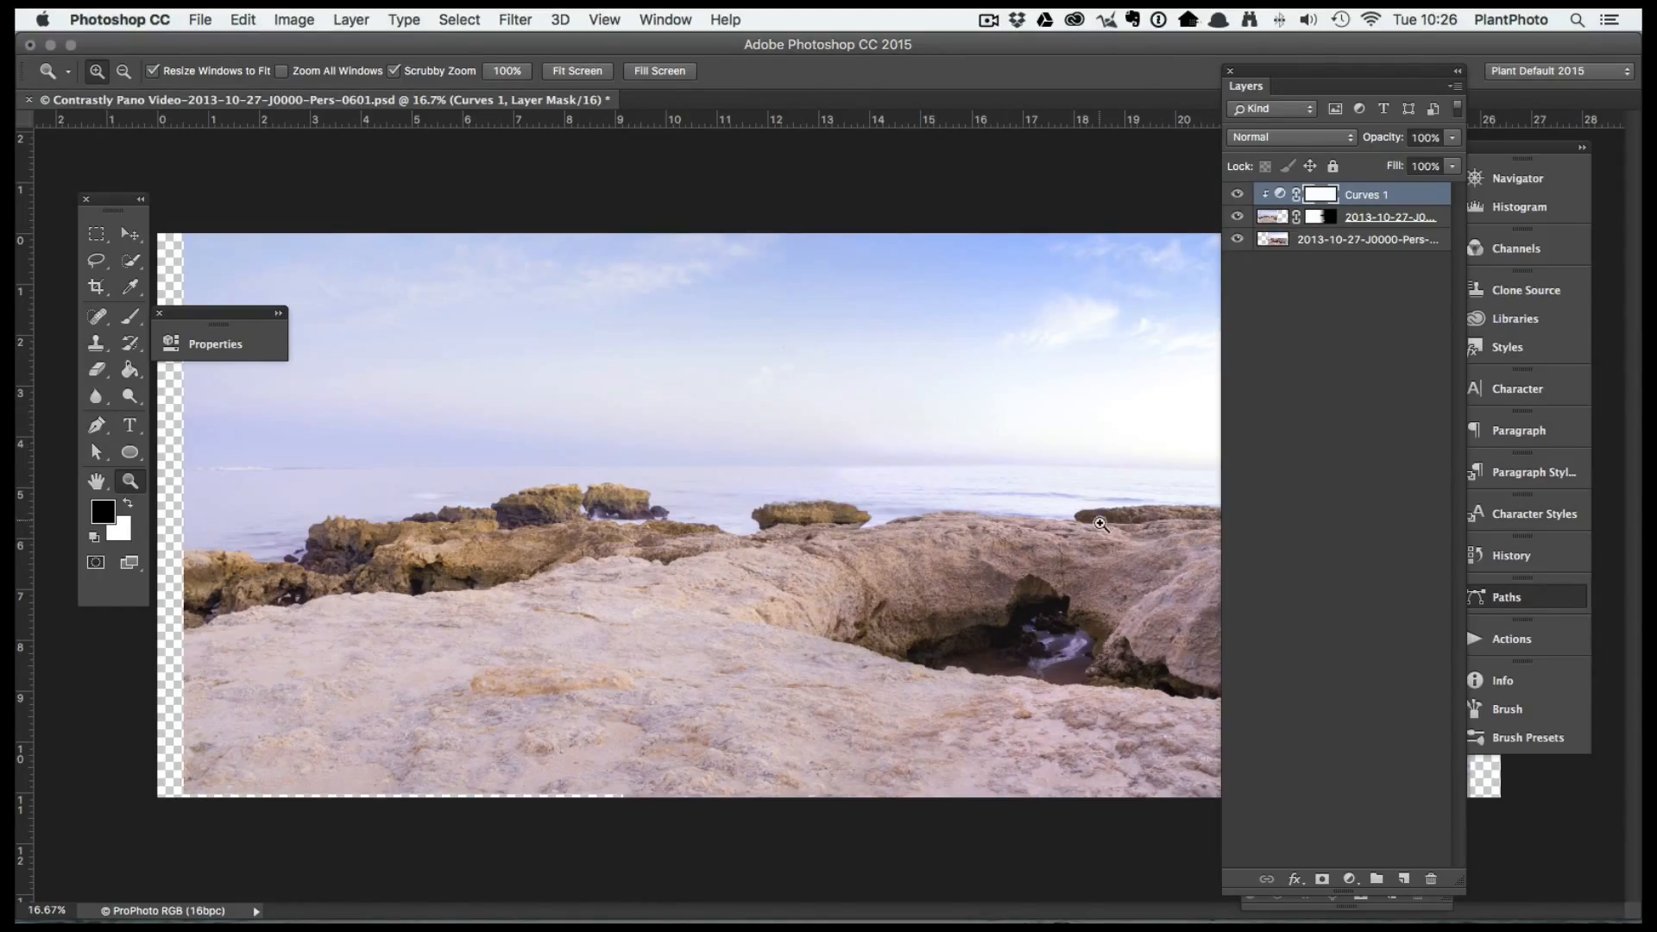
# Move the Layers panel clear of the image and examine the seam around the small rock at 100% zoom
pyautogui.moveTo(1312, 88); pyautogui.dragTo(1491, 99)
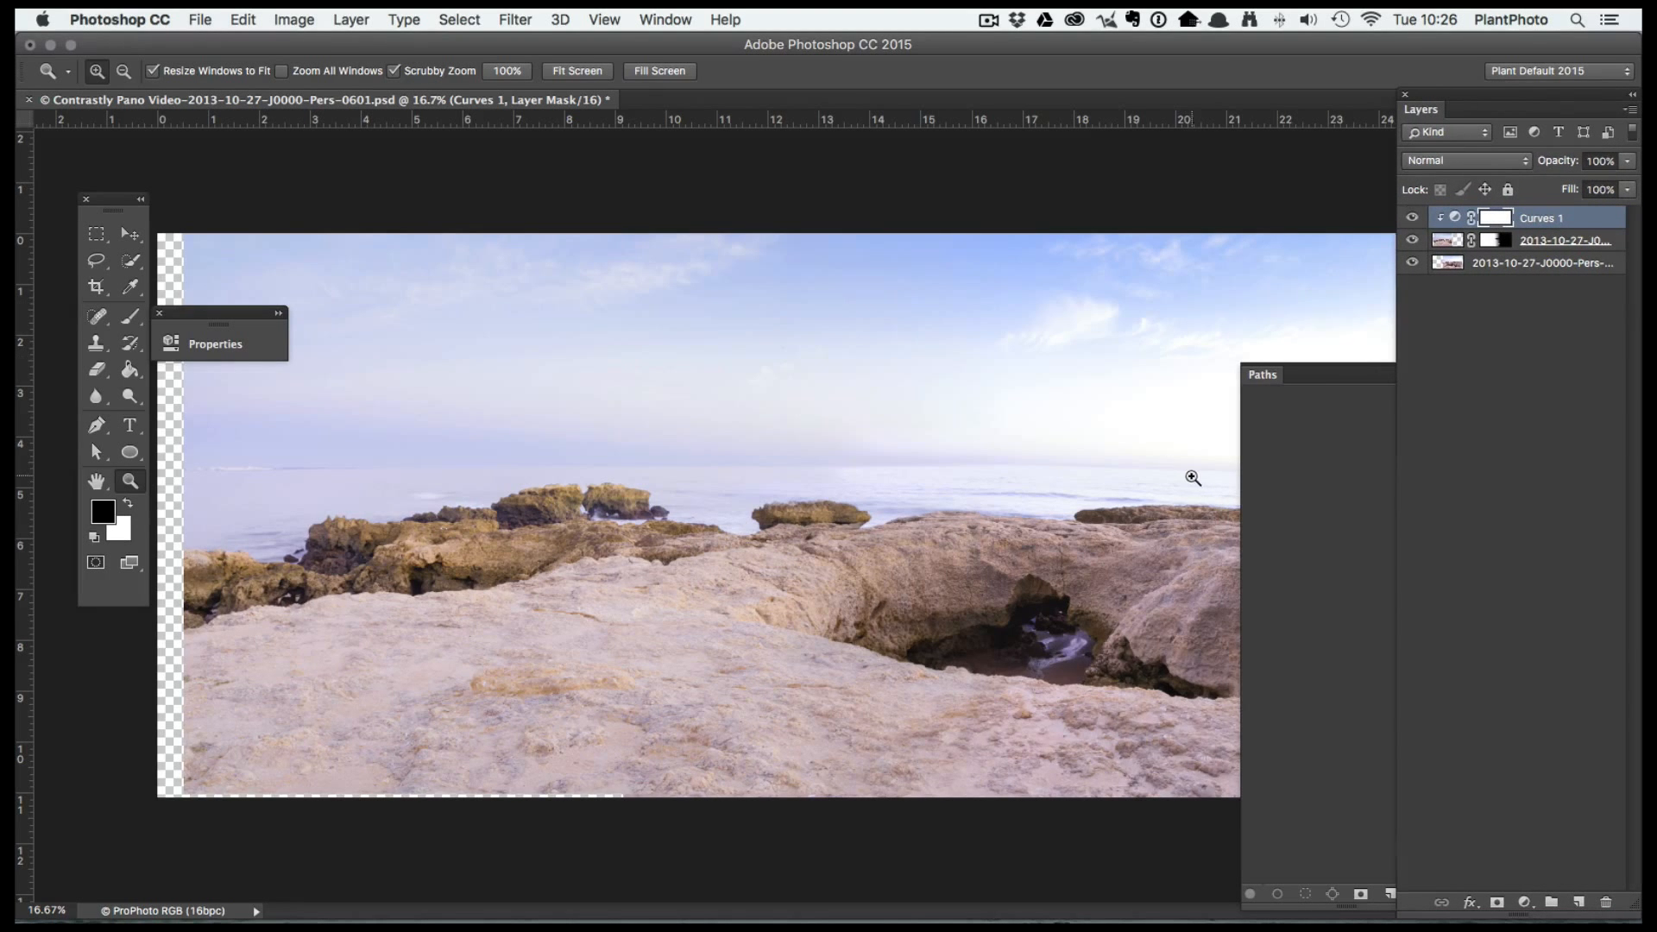
pyautogui.click(1186, 476)
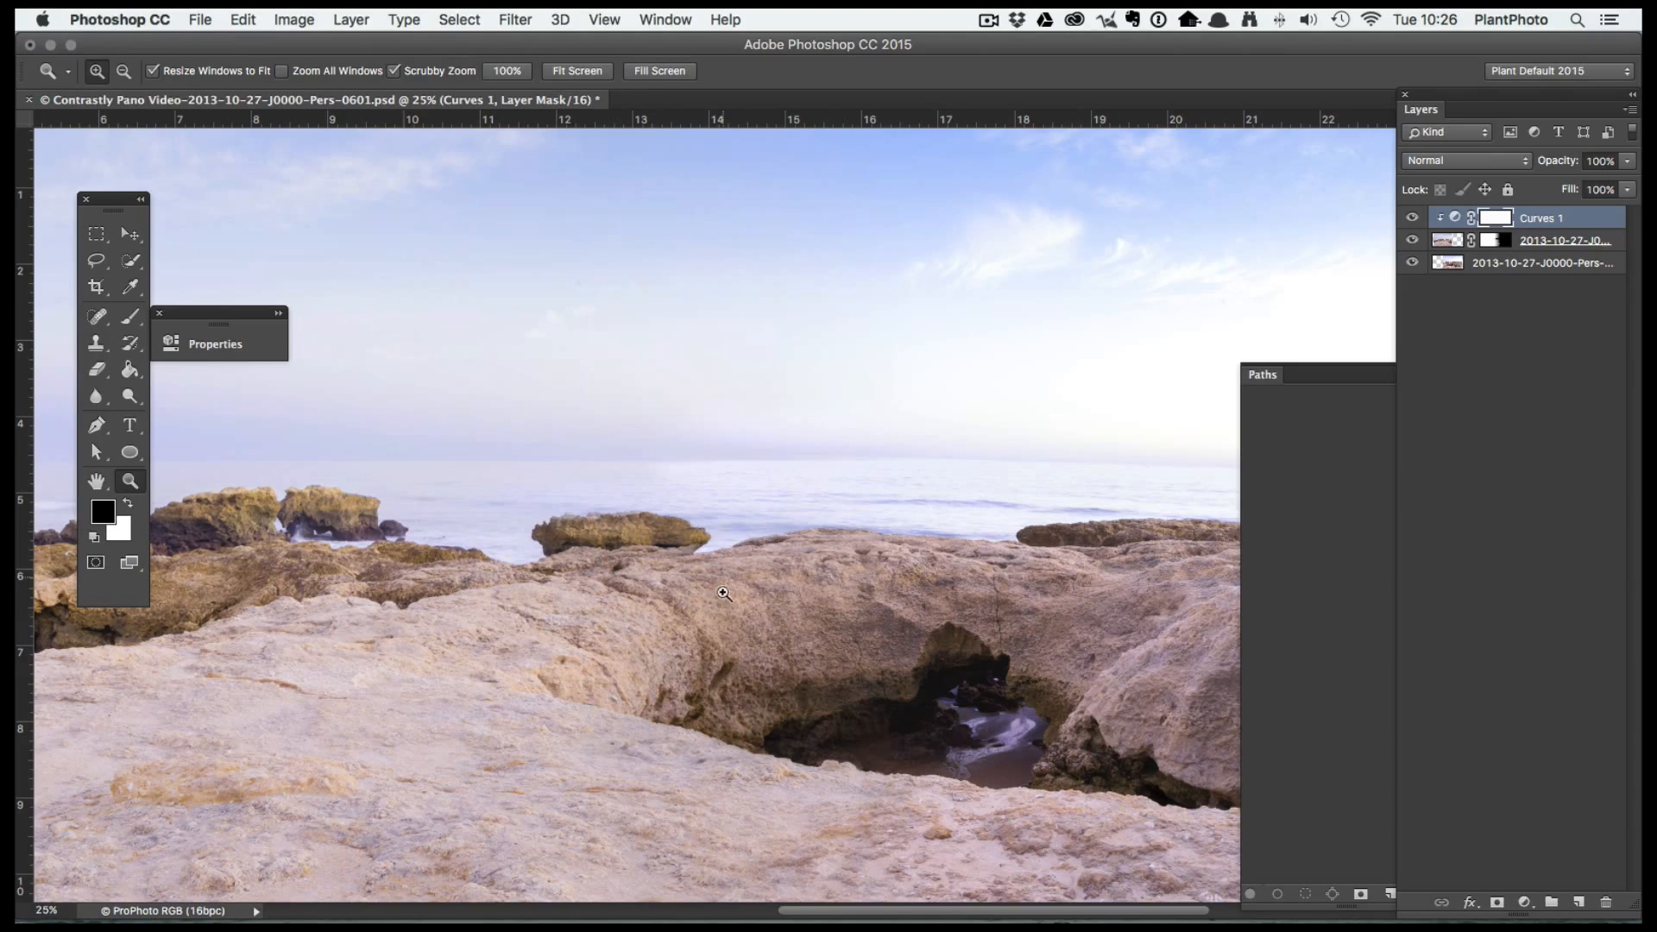
pyautogui.click(1156, 584)
pyautogui.click(1156, 584)
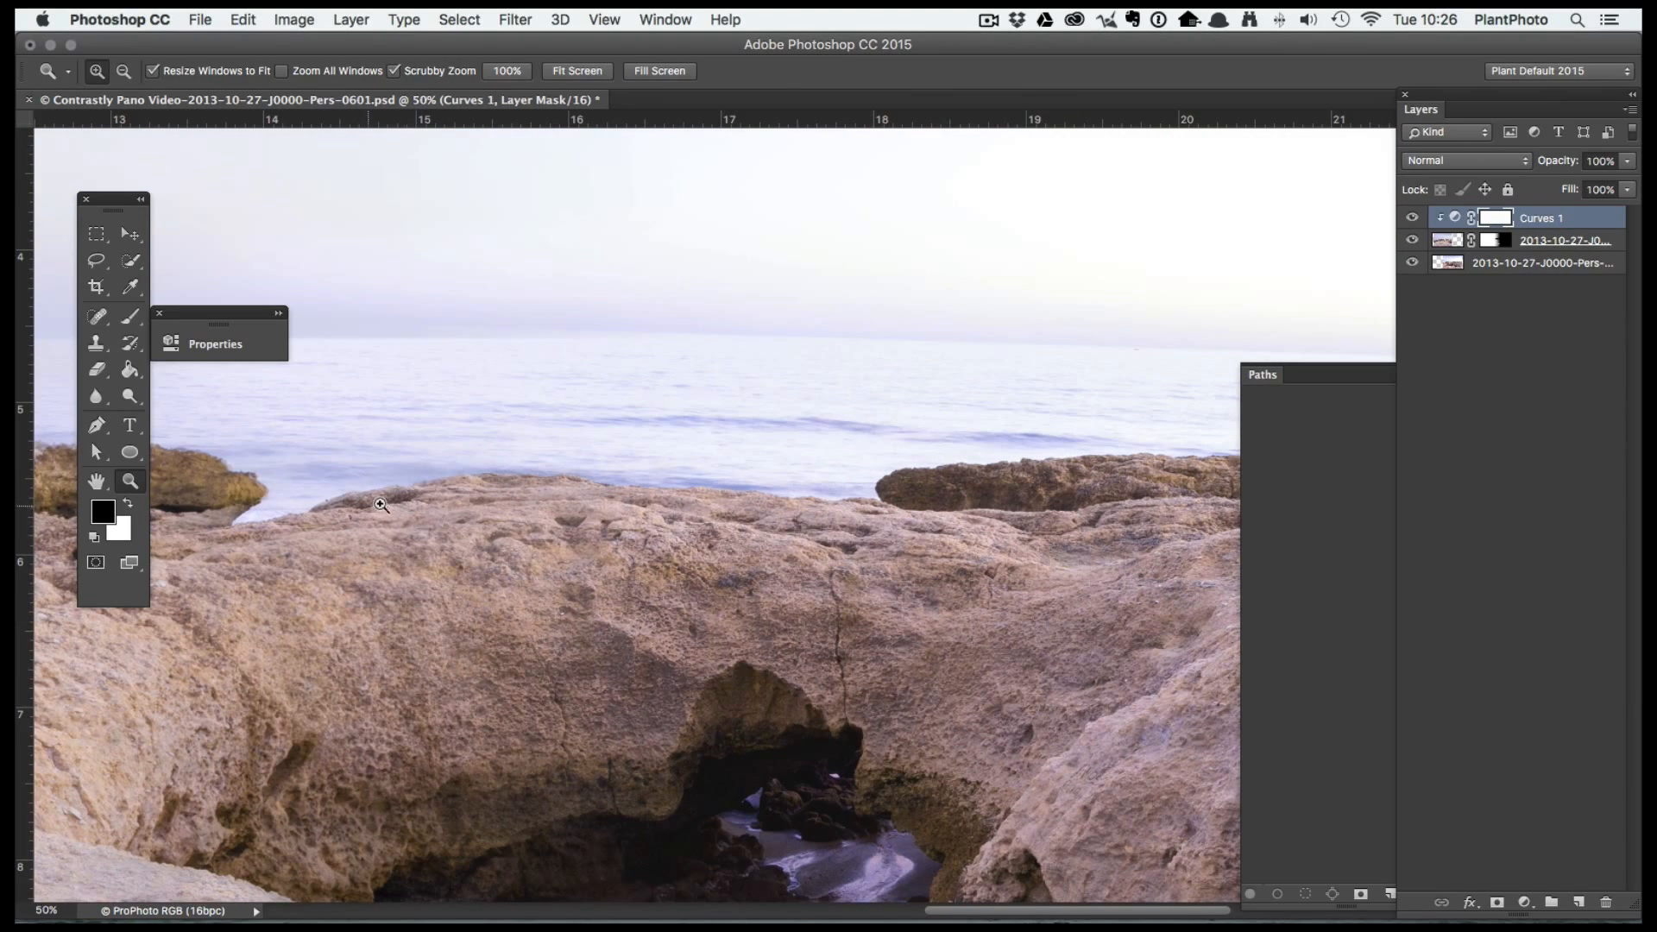
pyautogui.moveTo(255, 571); pyautogui.dragTo(547, 547)
pyautogui.click(321, 430)
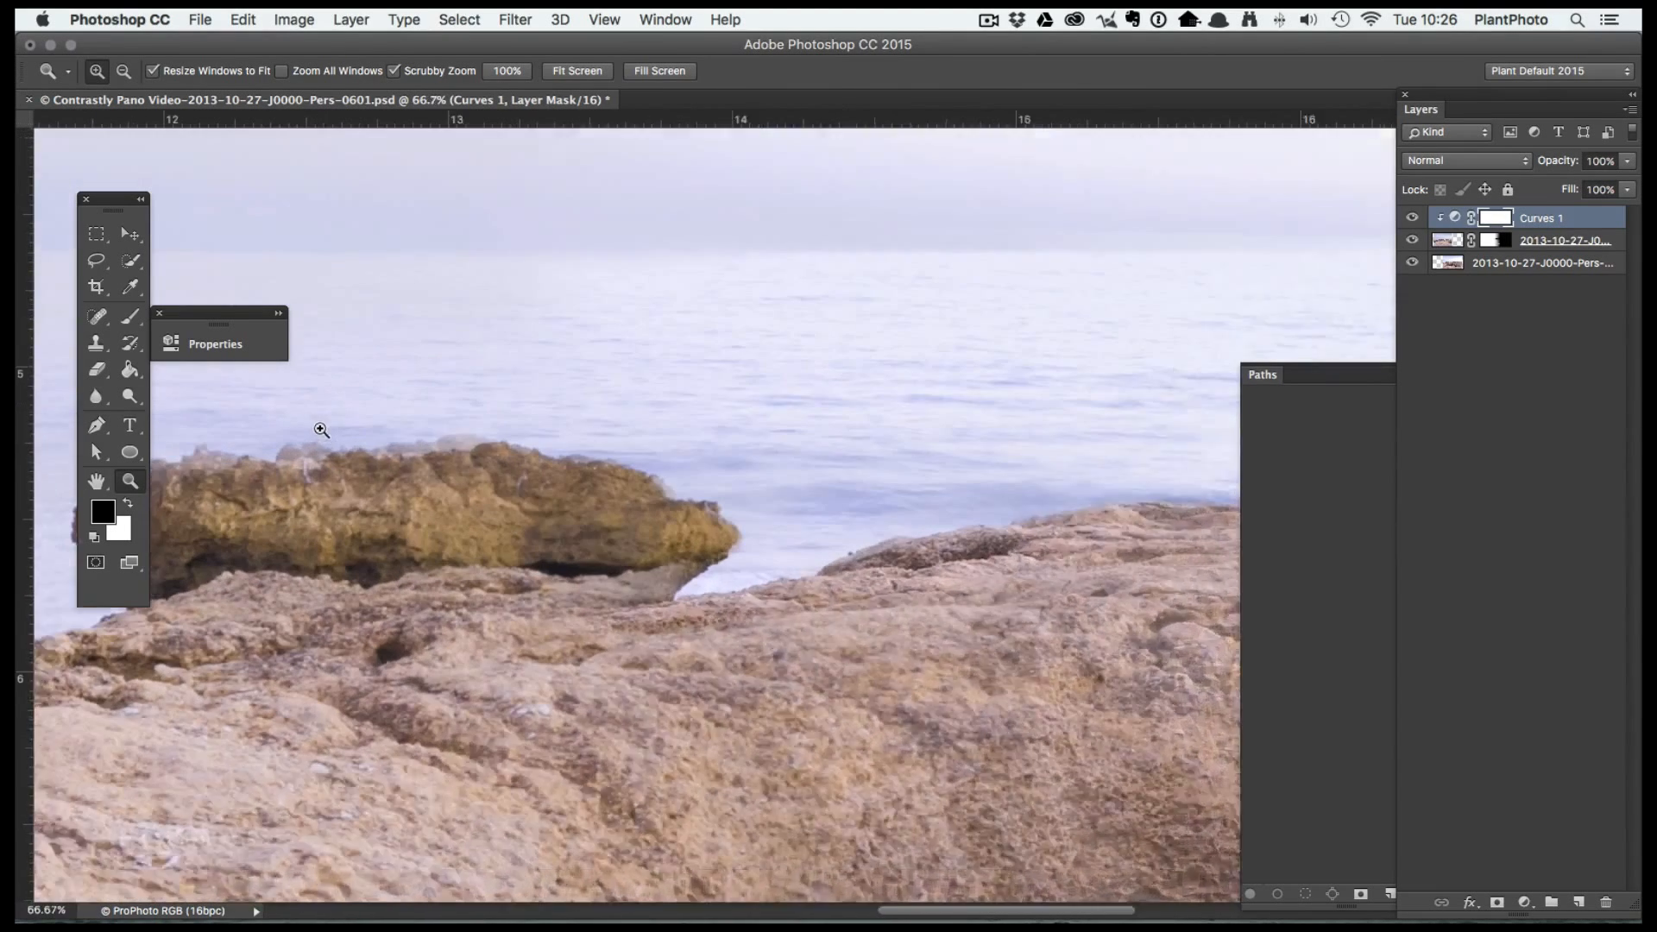
pyautogui.click(321, 429)
# Paint black on the upper photo's mask along the small rock's ghosted upper edge with a 50 px brush at 9% flow
pyautogui.click(1503, 240)
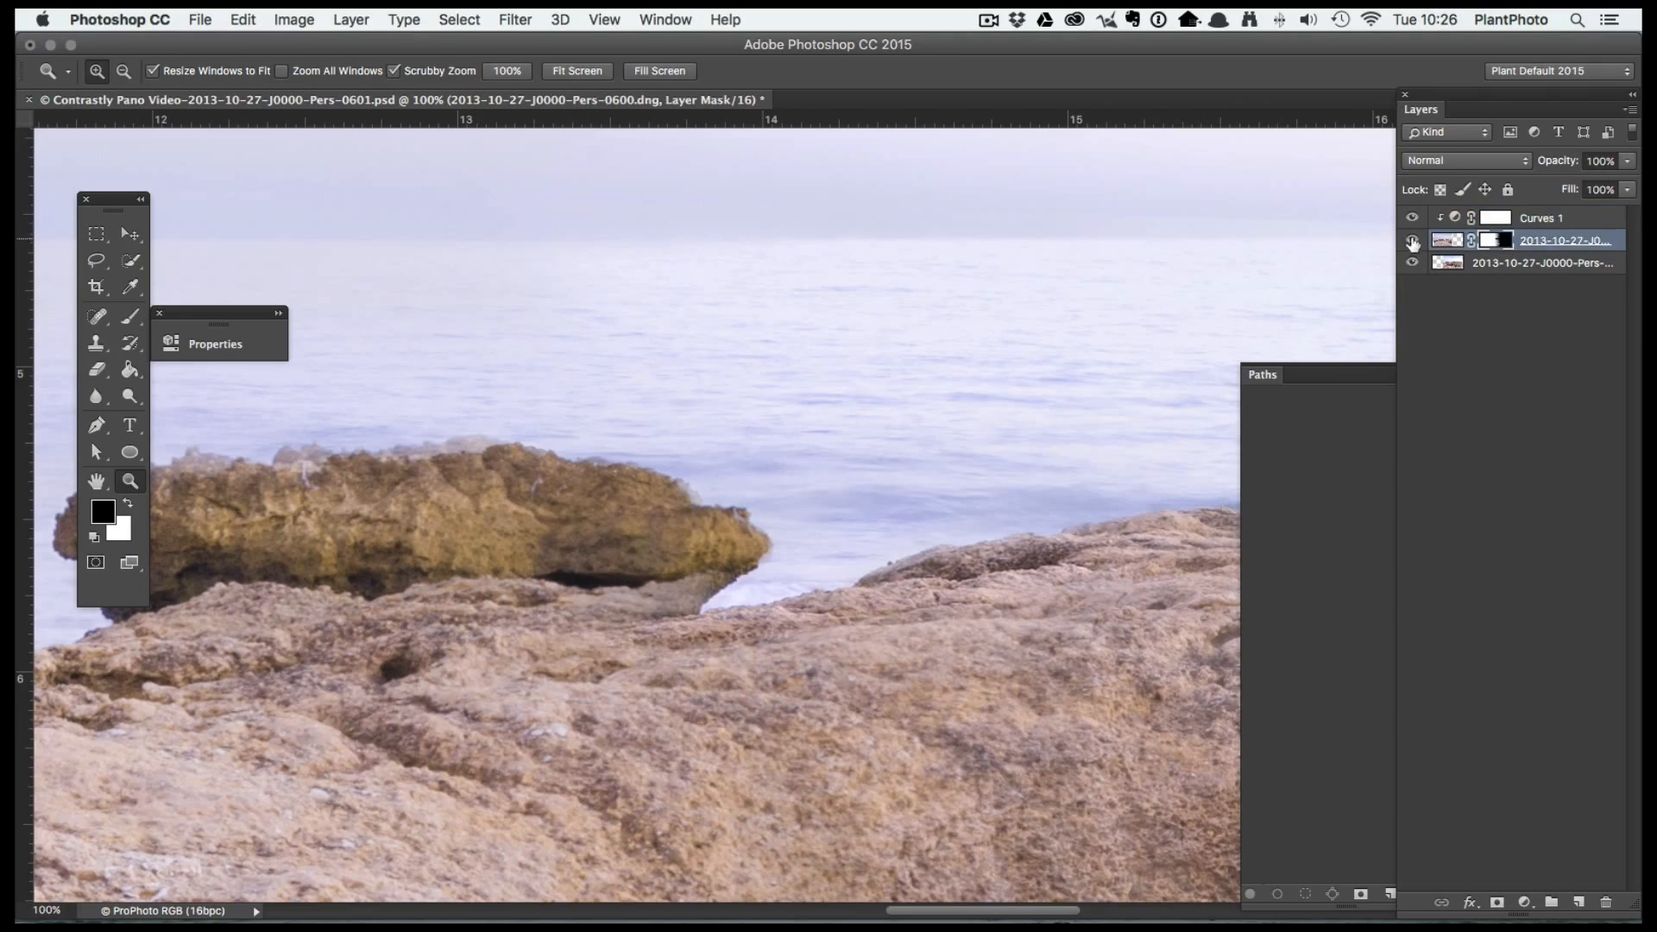
pyautogui.click(1412, 242)
pyautogui.click(1412, 242)
pyautogui.click(127, 317)
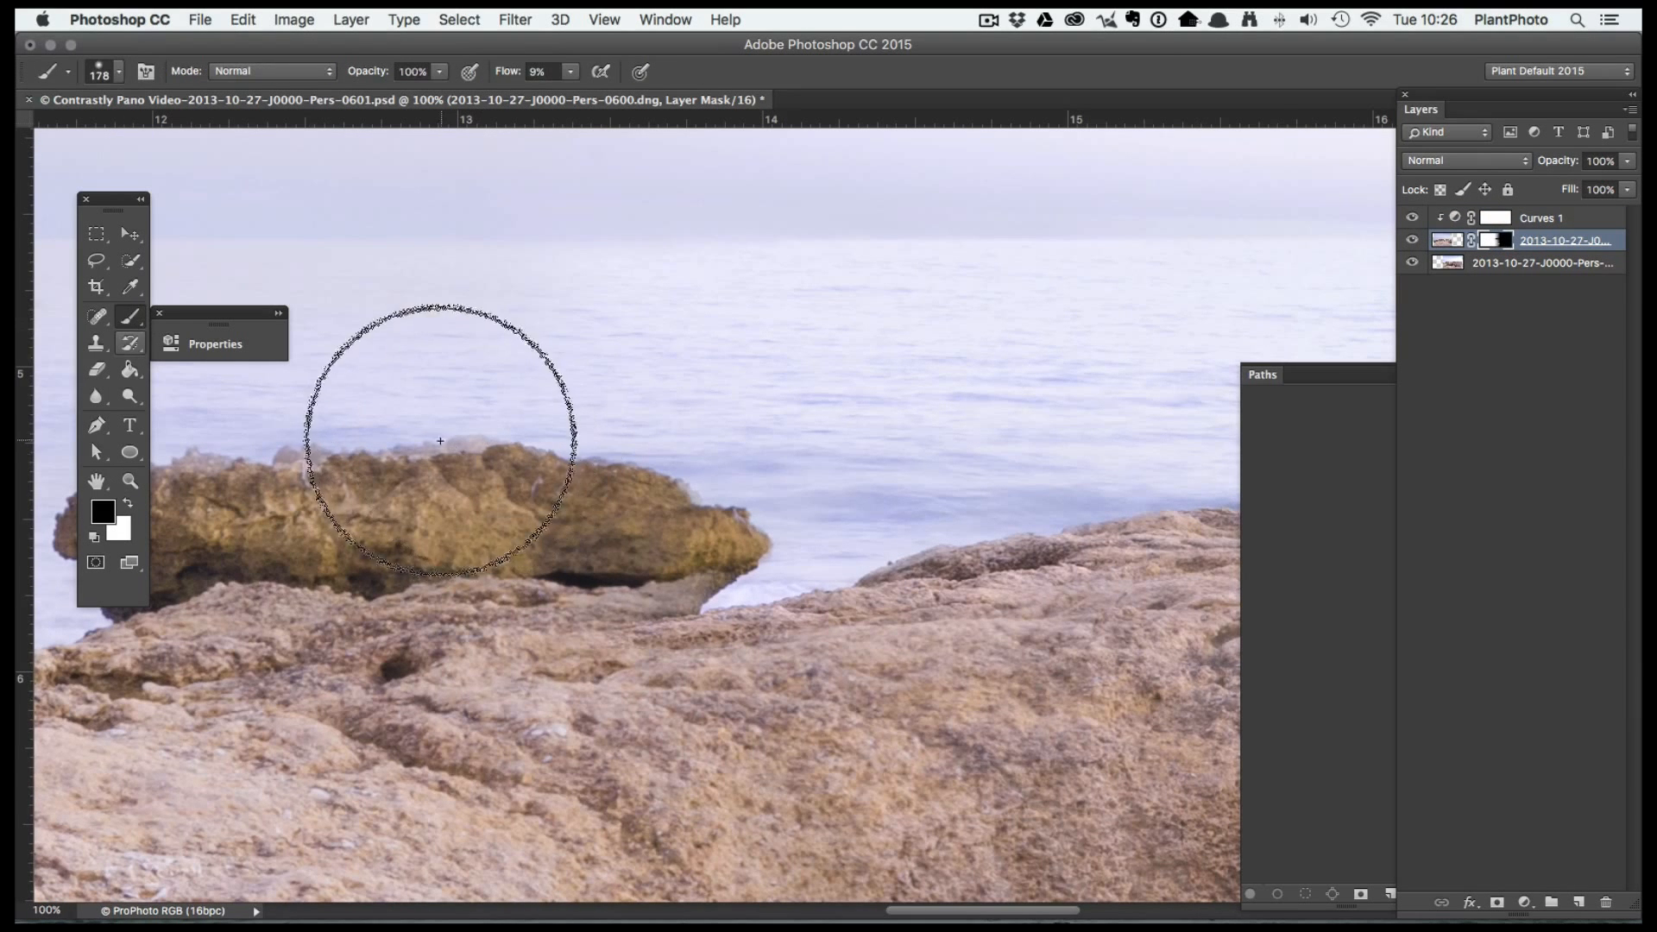
pyautogui.moveTo(470, 417); pyautogui.dragTo(405, 425)
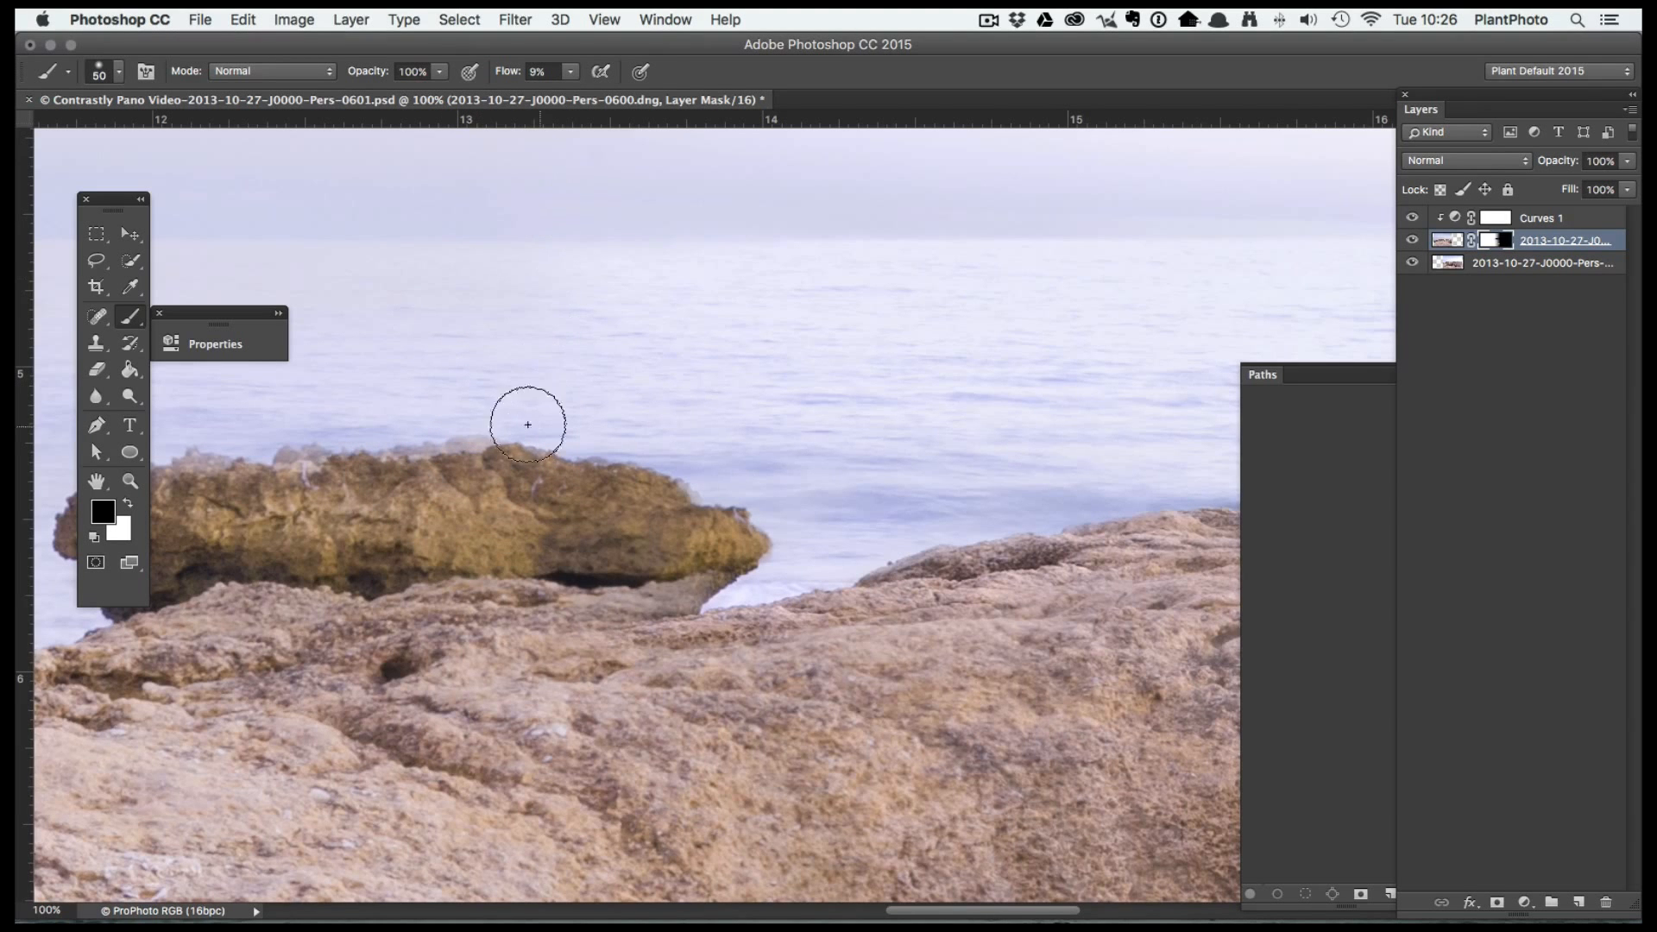
pyautogui.moveTo(598, 438)
pyautogui.mouseDown()
pyautogui.moveTo(695, 473)
pyautogui.moveTo(758, 555)
pyautogui.moveTo(721, 518)
pyautogui.mouseUp()
pyautogui.moveTo(500, 470)
pyautogui.mouseDown()
pyautogui.moveTo(566, 500)
pyautogui.moveTo(376, 482)
pyautogui.moveTo(420, 468)
pyautogui.moveTo(358, 479)
pyautogui.moveTo(364, 506)
pyautogui.moveTo(453, 524)
pyautogui.moveTo(394, 473)
pyautogui.moveTo(427, 444)
pyautogui.moveTo(381, 450)
pyautogui.moveTo(421, 438)
pyautogui.moveTo(315, 432)
pyautogui.moveTo(281, 451)
pyautogui.moveTo(748, 435)
pyautogui.mouseUp()
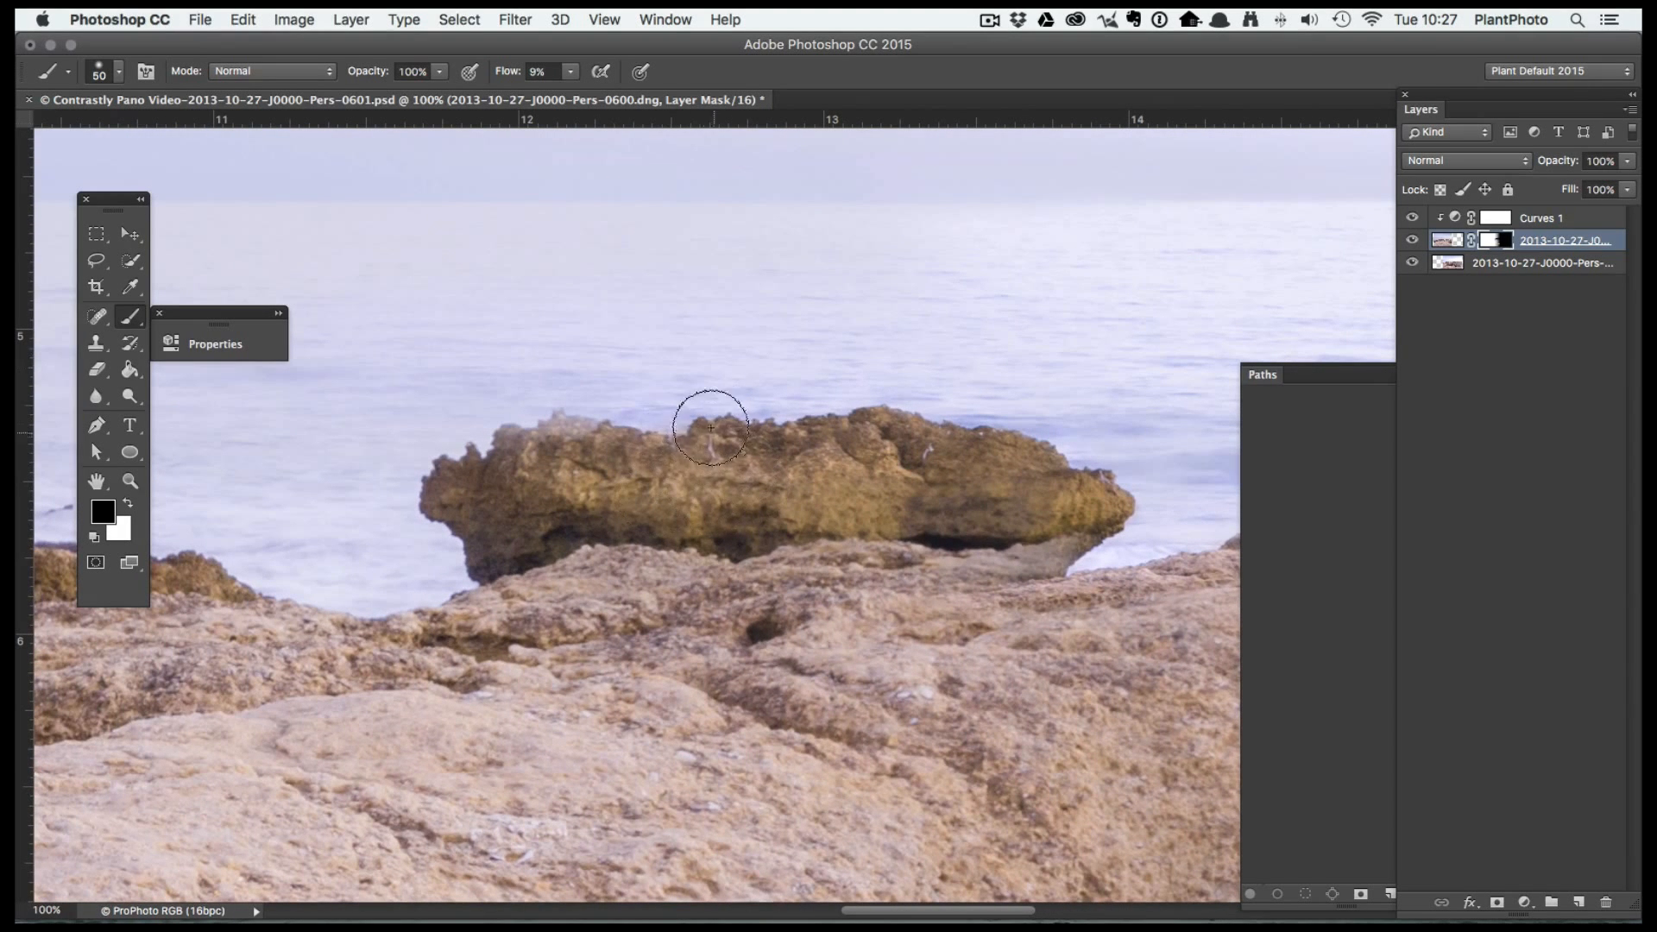
# Clean up the remaining ghosting along the small rock's upper left edge on the mask, using finer 24 px and 7 px brushes
pyautogui.moveTo(711, 460)
pyautogui.mouseDown()
pyautogui.moveTo(581, 407)
pyautogui.moveTo(513, 430)
pyautogui.moveTo(500, 418)
pyautogui.moveTo(561, 410)
pyautogui.moveTo(489, 432)
pyautogui.moveTo(525, 429)
pyautogui.moveTo(502, 442)
pyautogui.moveTo(522, 350)
pyautogui.moveTo(552, 479)
pyautogui.moveTo(560, 634)
pyautogui.moveTo(552, 622)
pyautogui.mouseUp()
pyautogui.moveTo(512, 442)
pyautogui.mouseDown()
pyautogui.moveTo(494, 427)
pyautogui.moveTo(538, 441)
pyautogui.mouseUp()
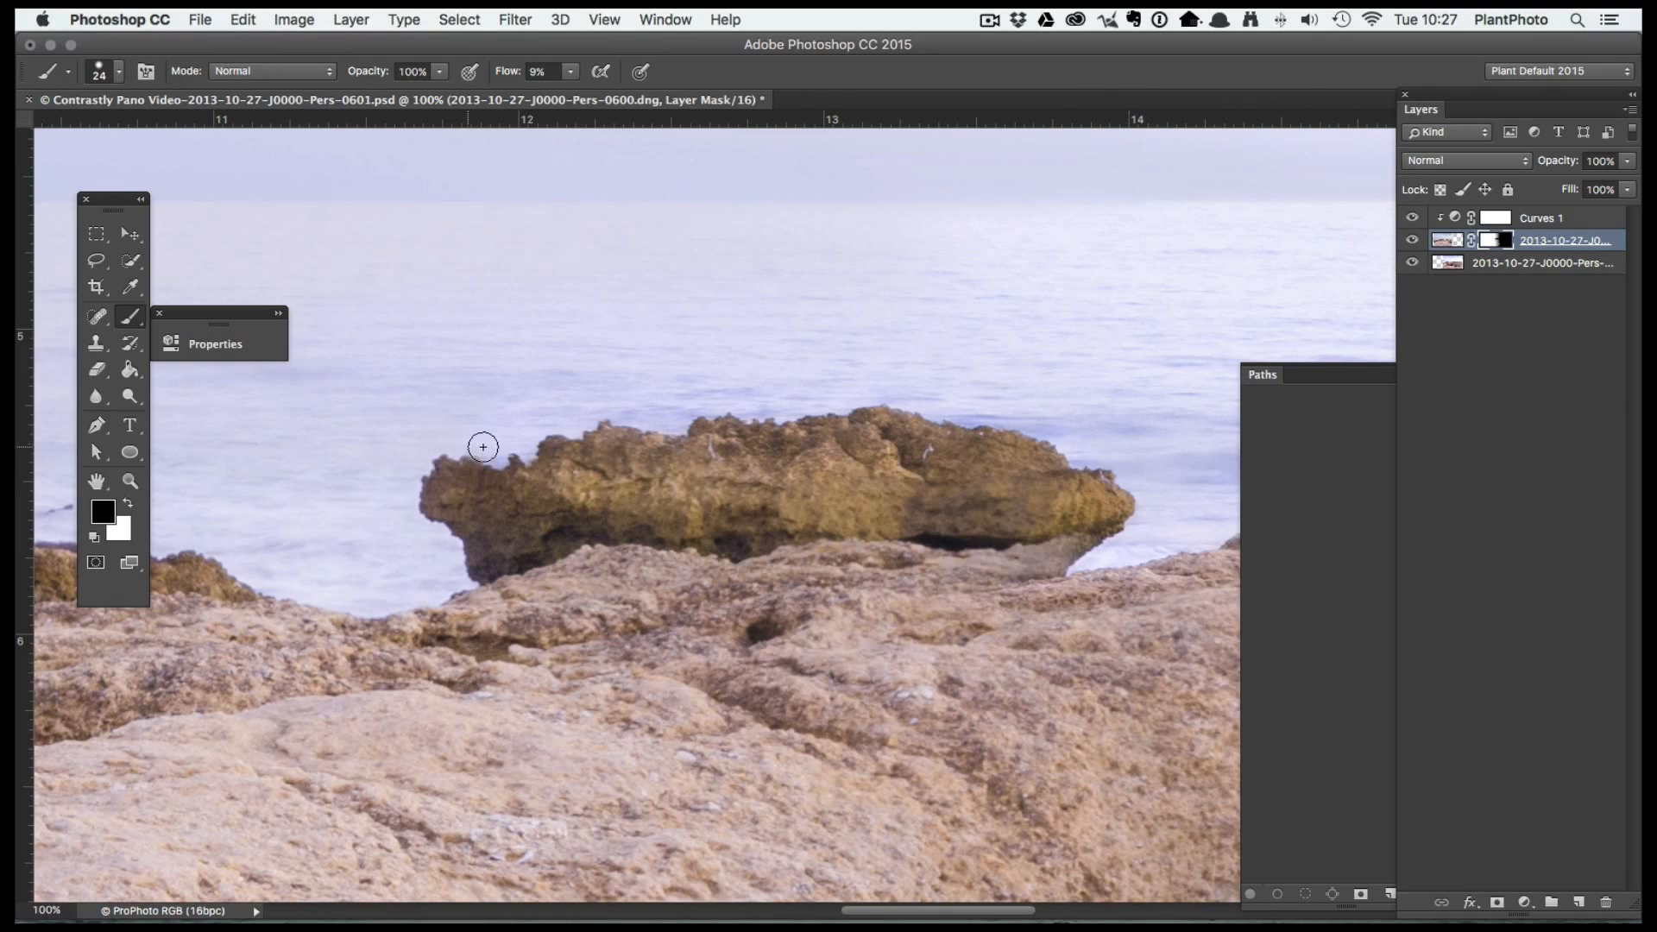
pyautogui.press('super+space')
pyautogui.keyDown('super'); pyautogui.click(431, 468); pyautogui.keyUp('super')
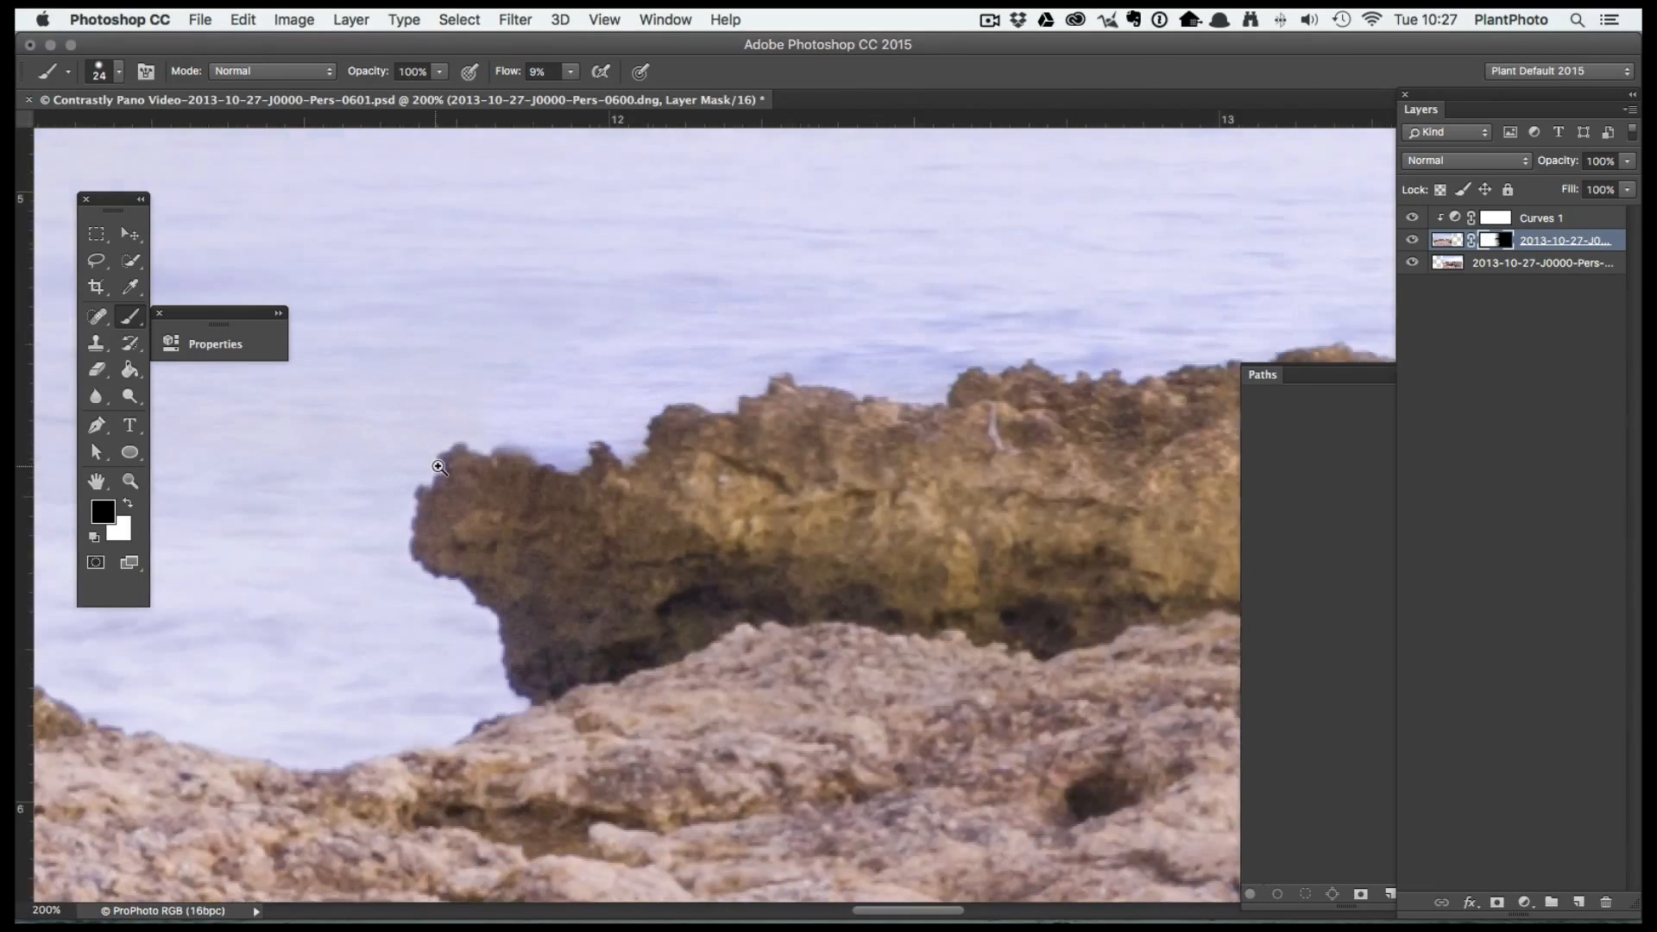
pyautogui.keyDown('super'); pyautogui.click(432, 468); pyautogui.keyUp('super')
pyautogui.moveTo(547, 399)
pyautogui.mouseDown()
pyautogui.moveTo(493, 422)
pyautogui.moveTo(562, 401)
pyautogui.moveTo(583, 439)
pyautogui.moveTo(513, 440)
pyautogui.moveTo(549, 423)
pyautogui.moveTo(600, 444)
pyautogui.moveTo(561, 431)
pyautogui.mouseUp()
pyautogui.moveTo(704, 423); pyautogui.dragTo(729, 424)
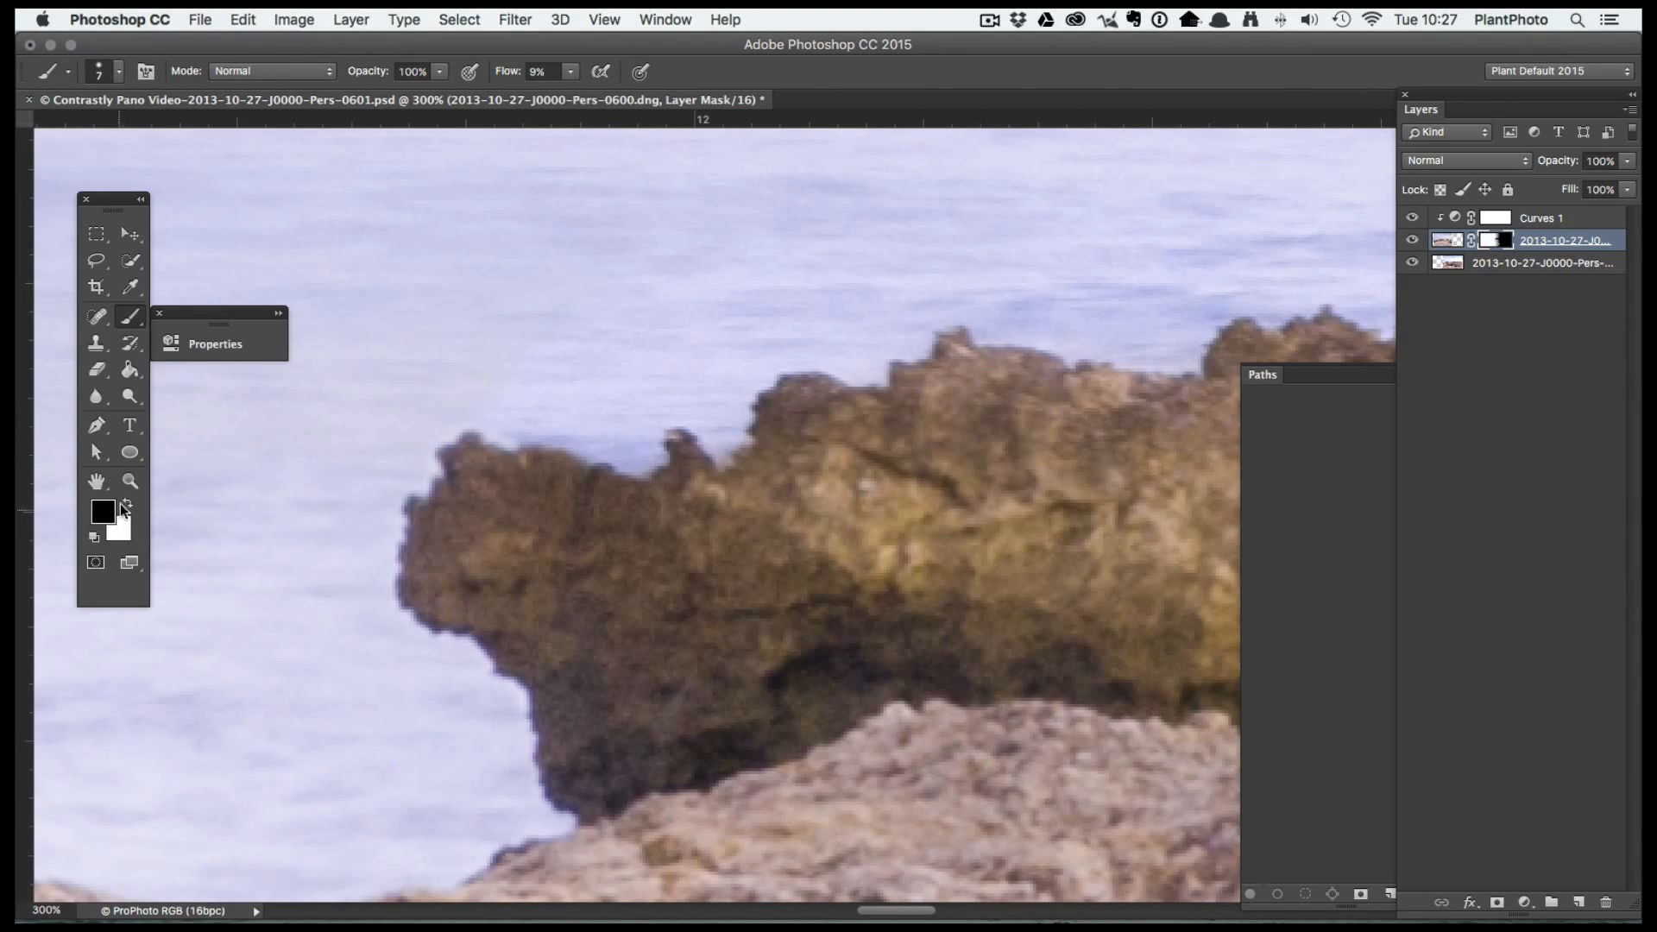
# Fit the whole panorama on screen and view it with all panels hidden
pyautogui.click(130, 480)
pyautogui.rightClick(497, 427)
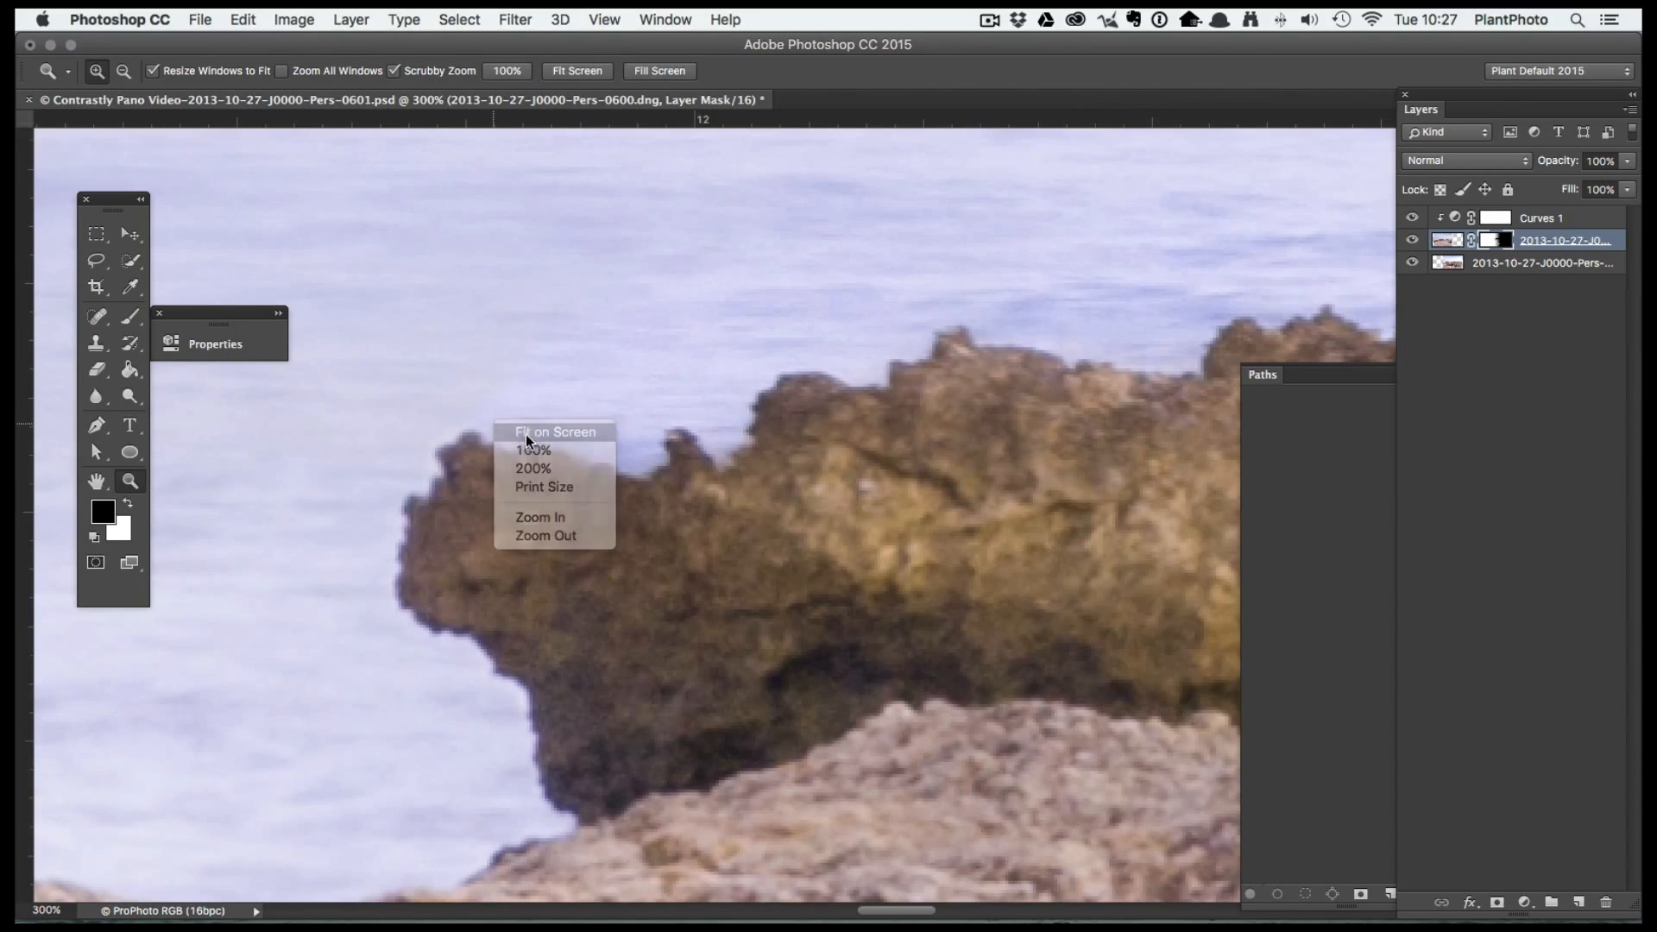
pyautogui.click(552, 432)
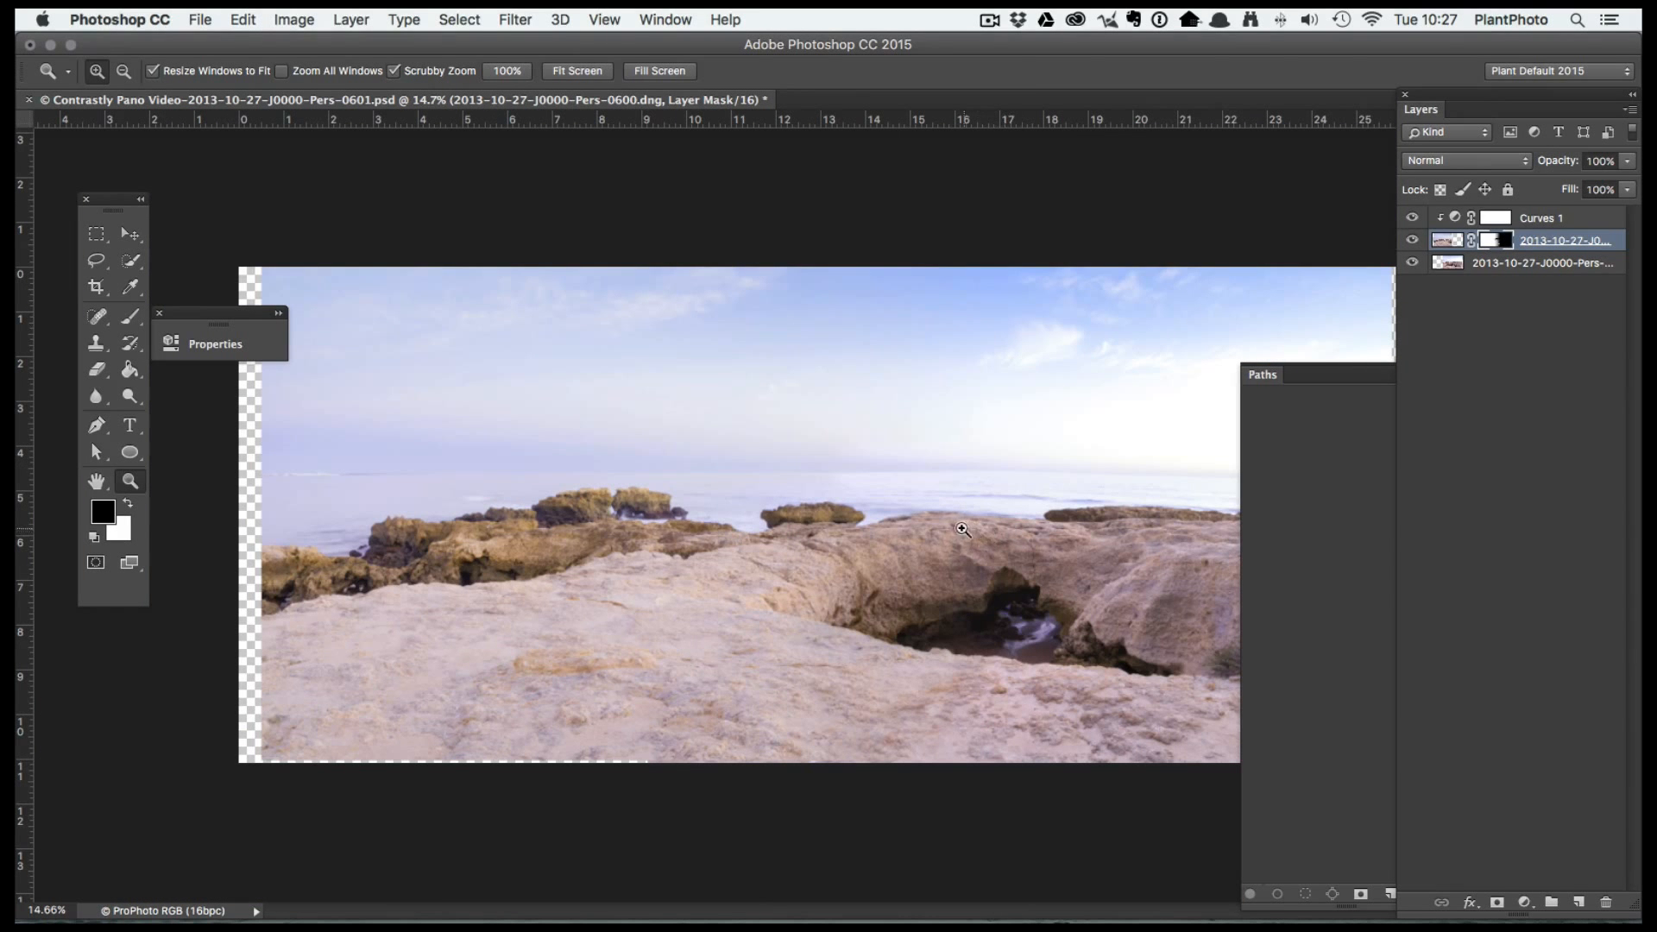
pyautogui.press('Tab')
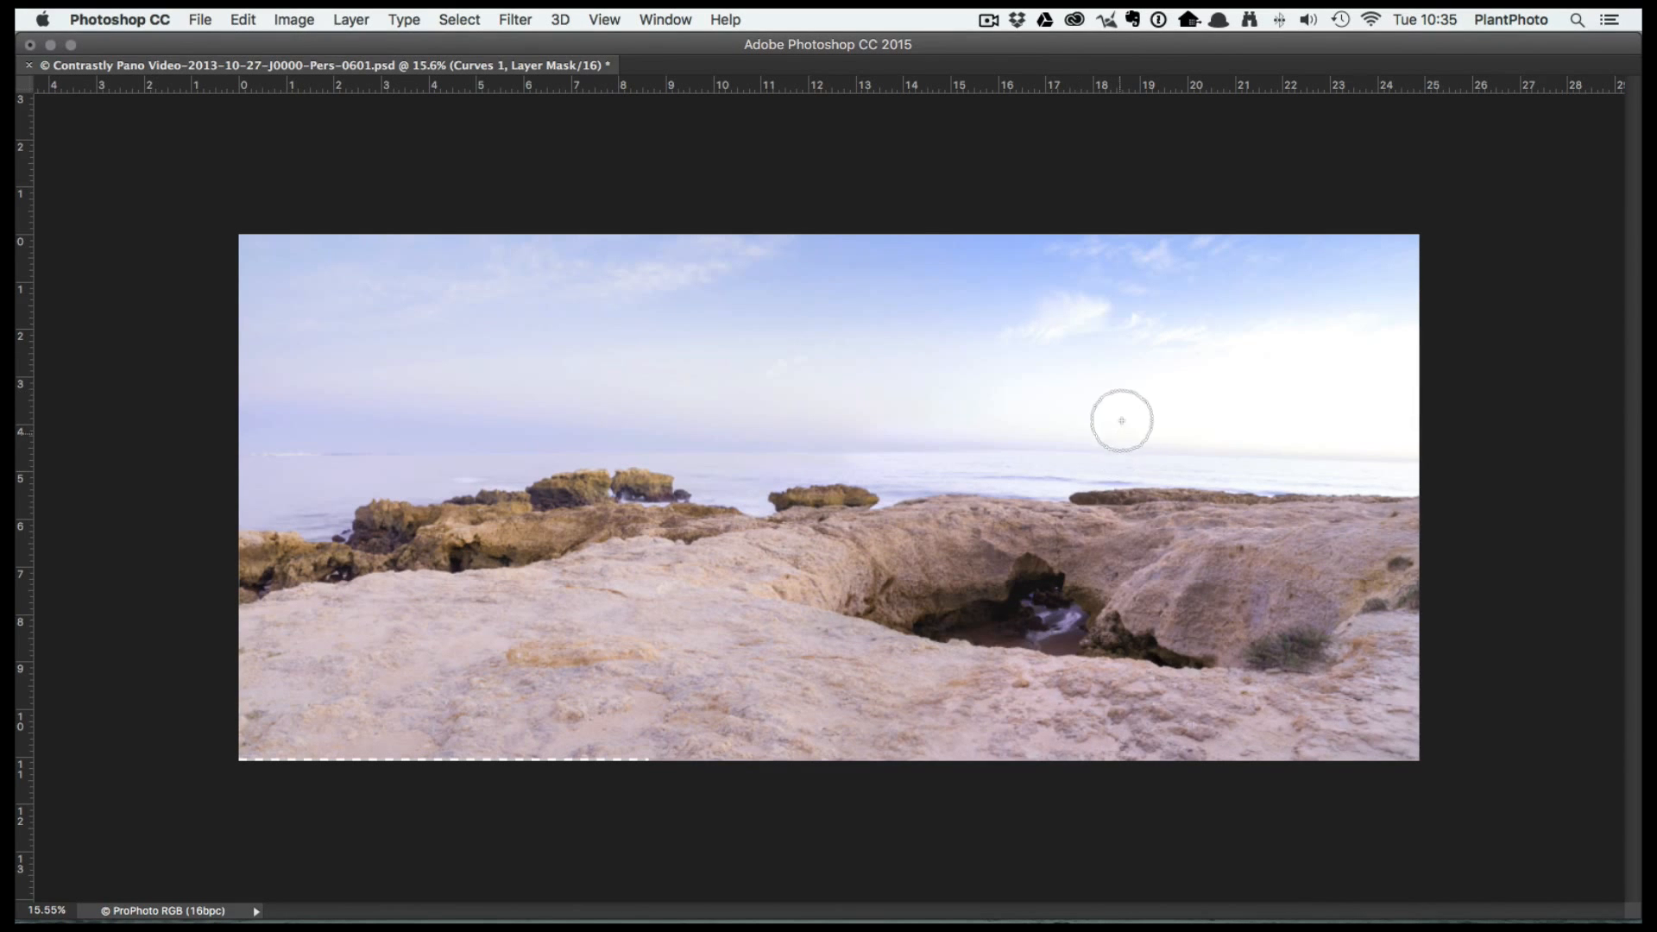
# Create a new empty layer above the Curves adjustment, make white the foreground colour, and clear the extra panels off the image
pyautogui.press('Tab')
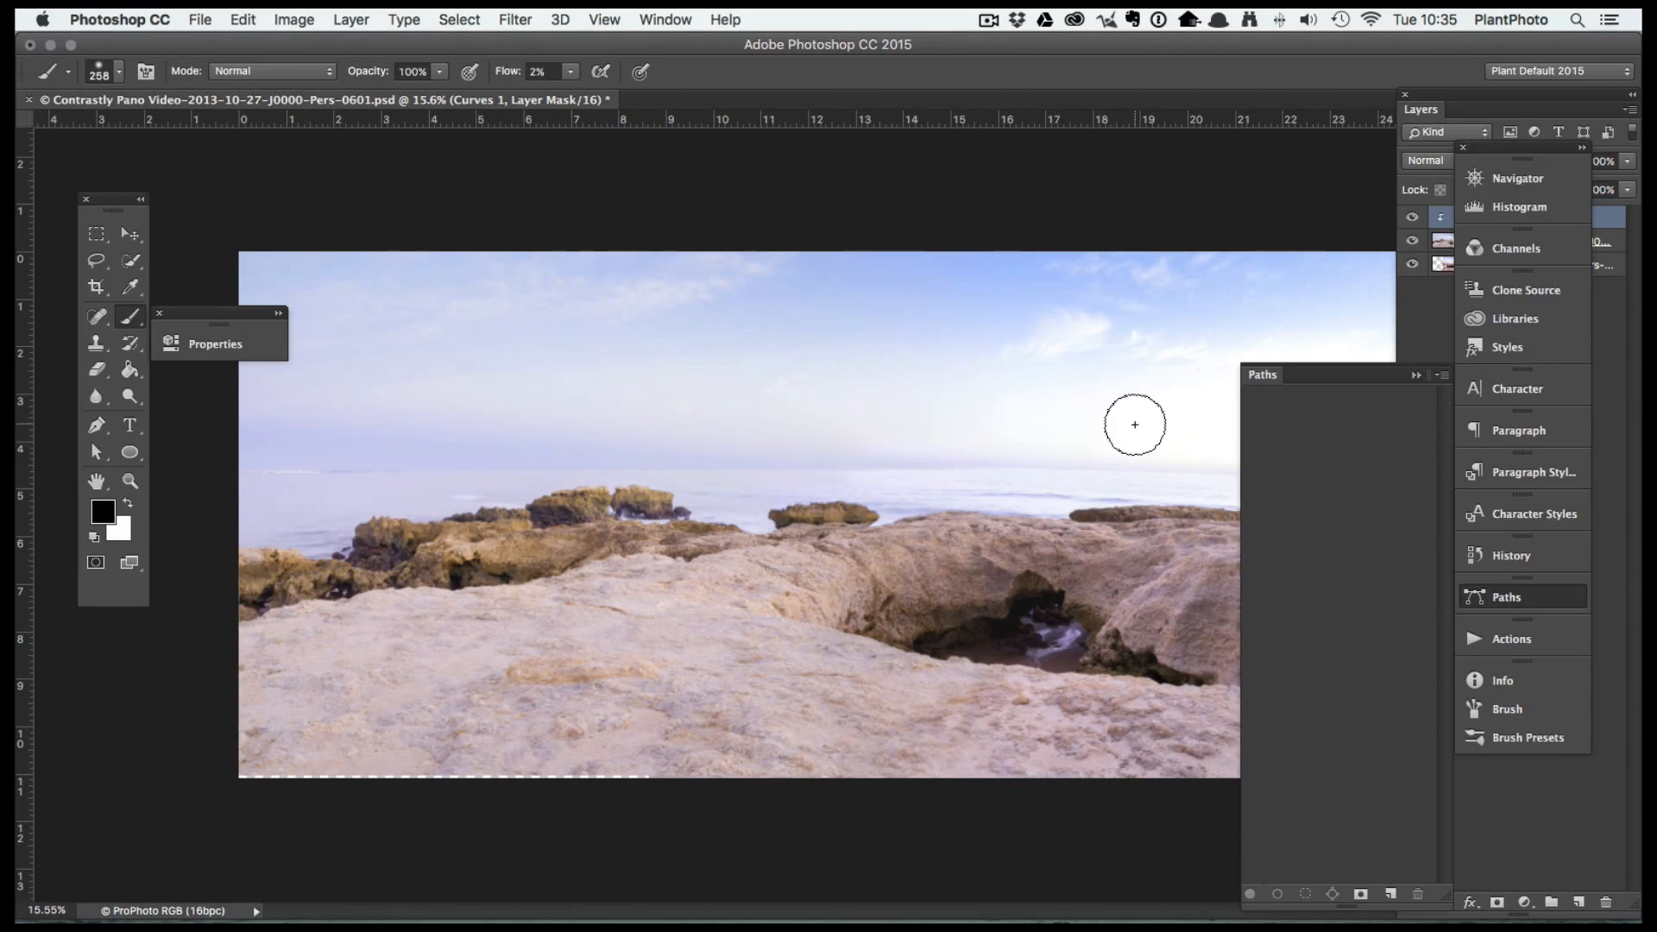
pyautogui.click(1432, 317)
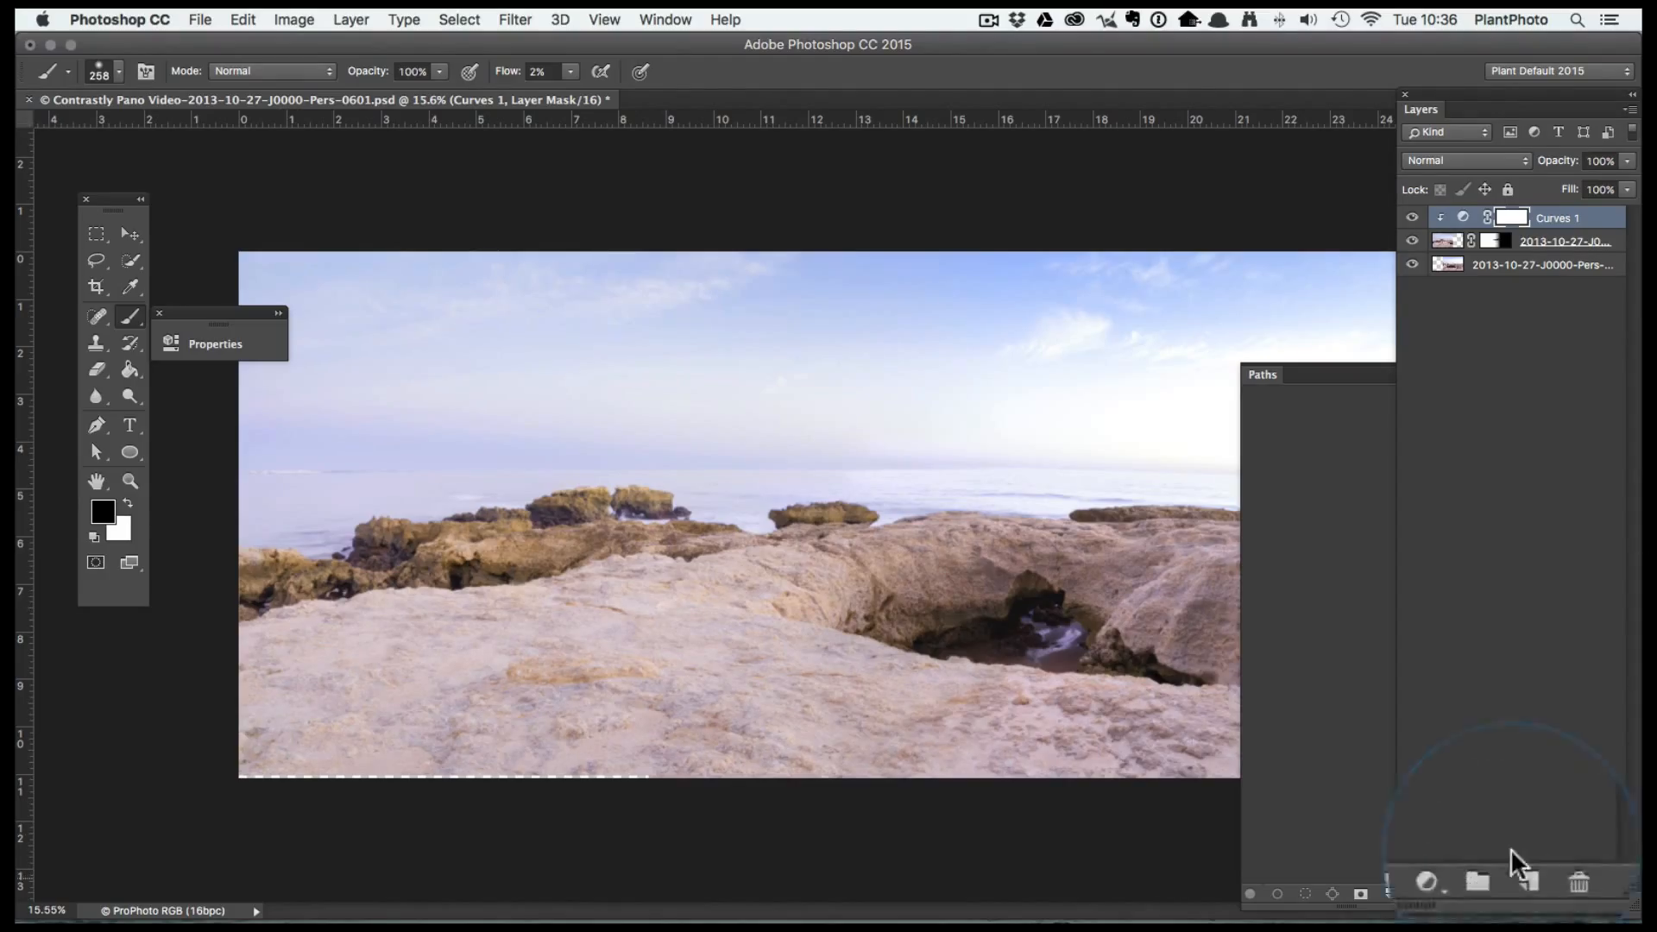
pyautogui.click(1578, 902)
pyautogui.press('x')
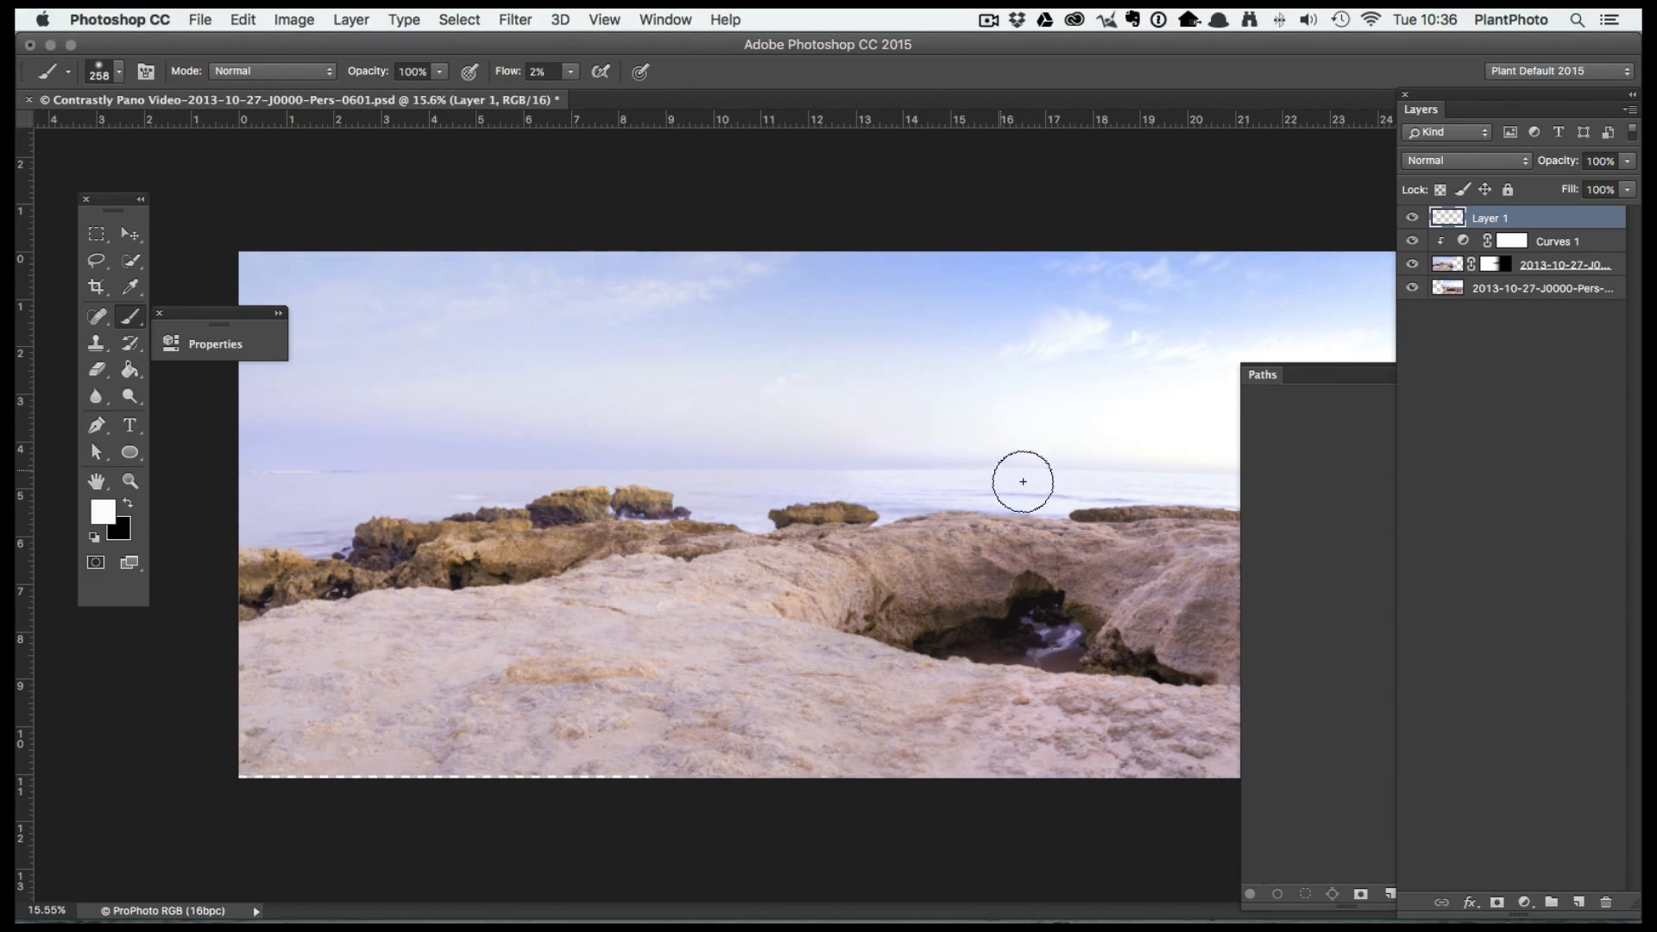
pyautogui.click(1173, 457)
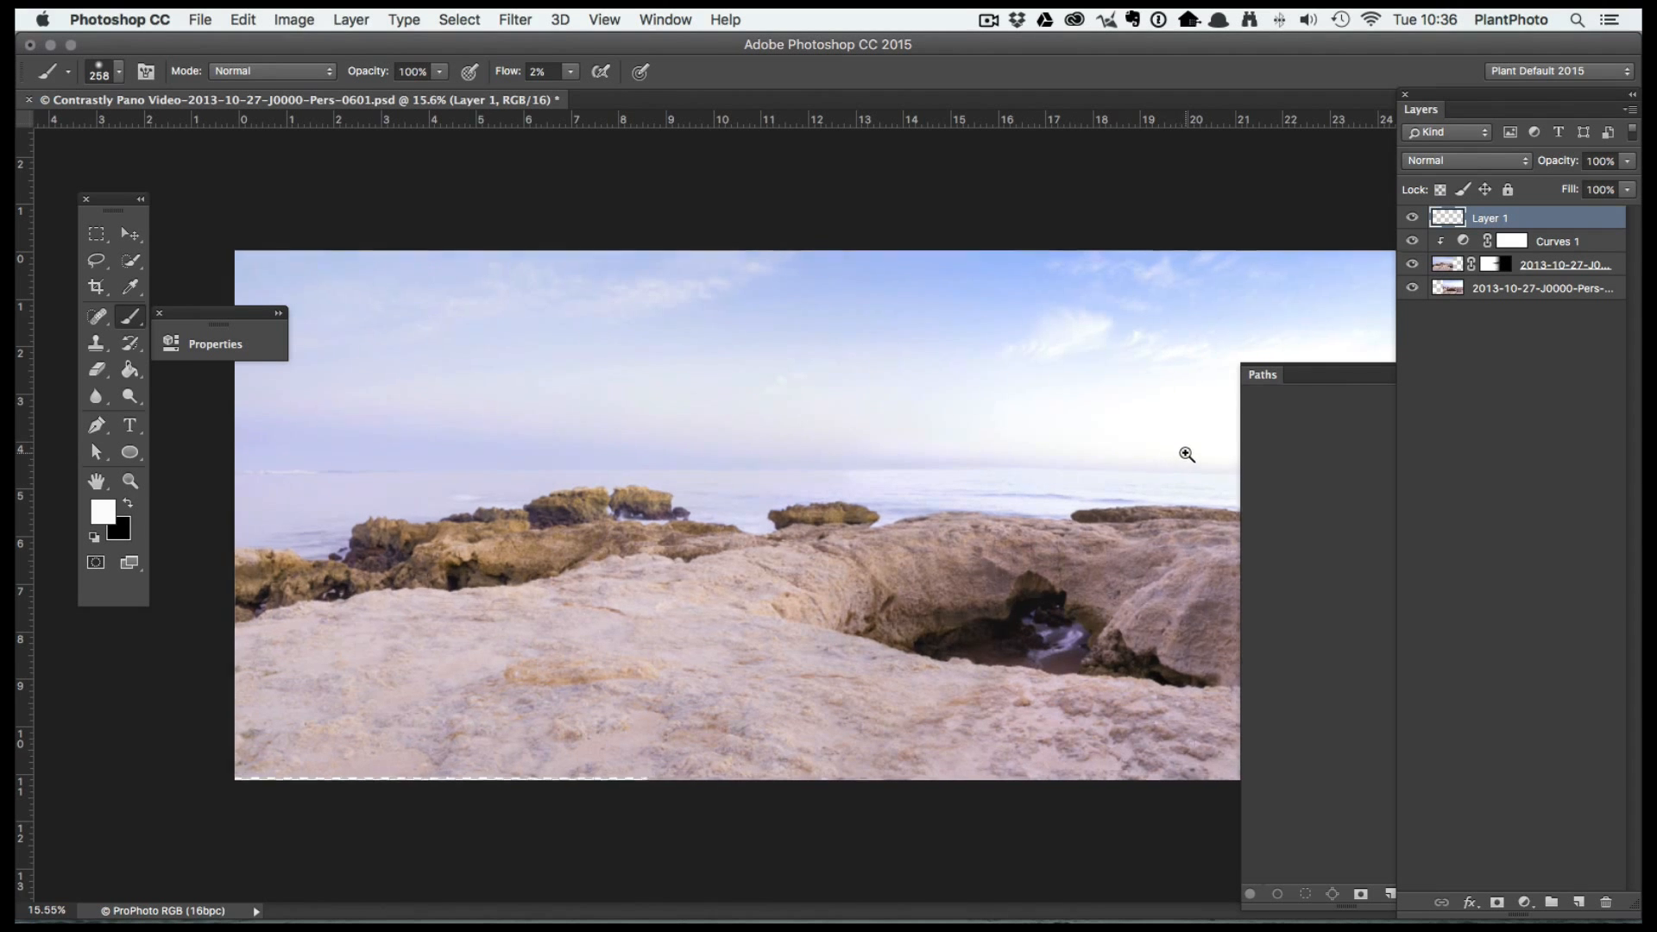
pyautogui.click(1343, 378)
pyautogui.click(1440, 374)
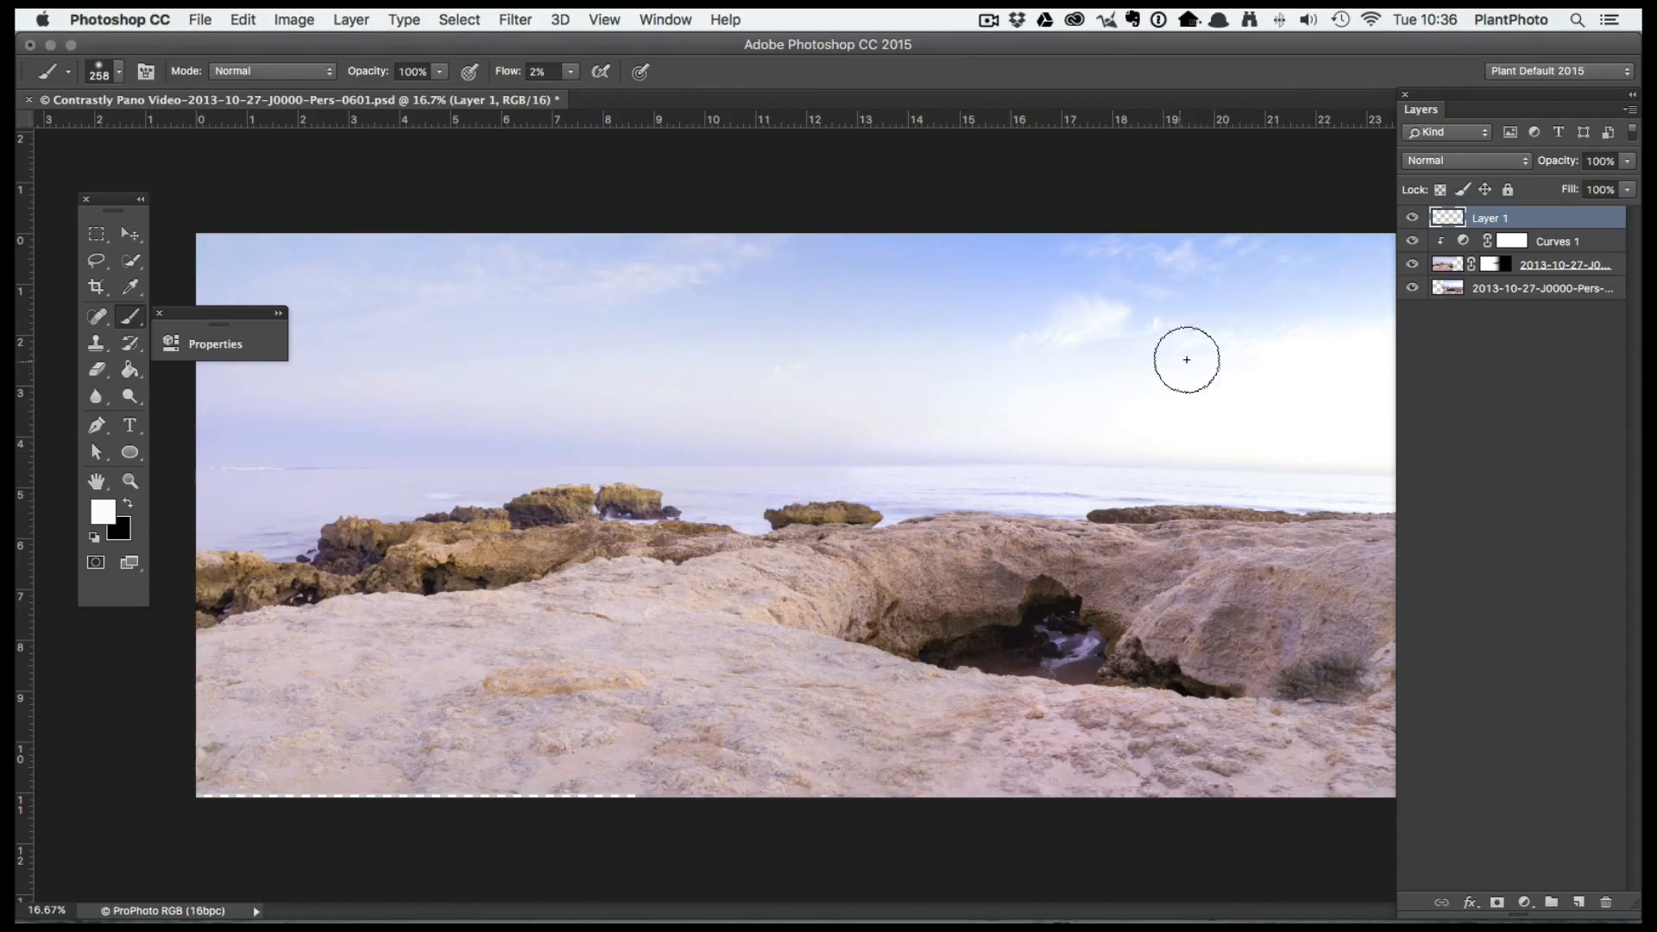
# Set the brush flow to 4% for soft painting on the new layer
pyautogui.click(572, 72)
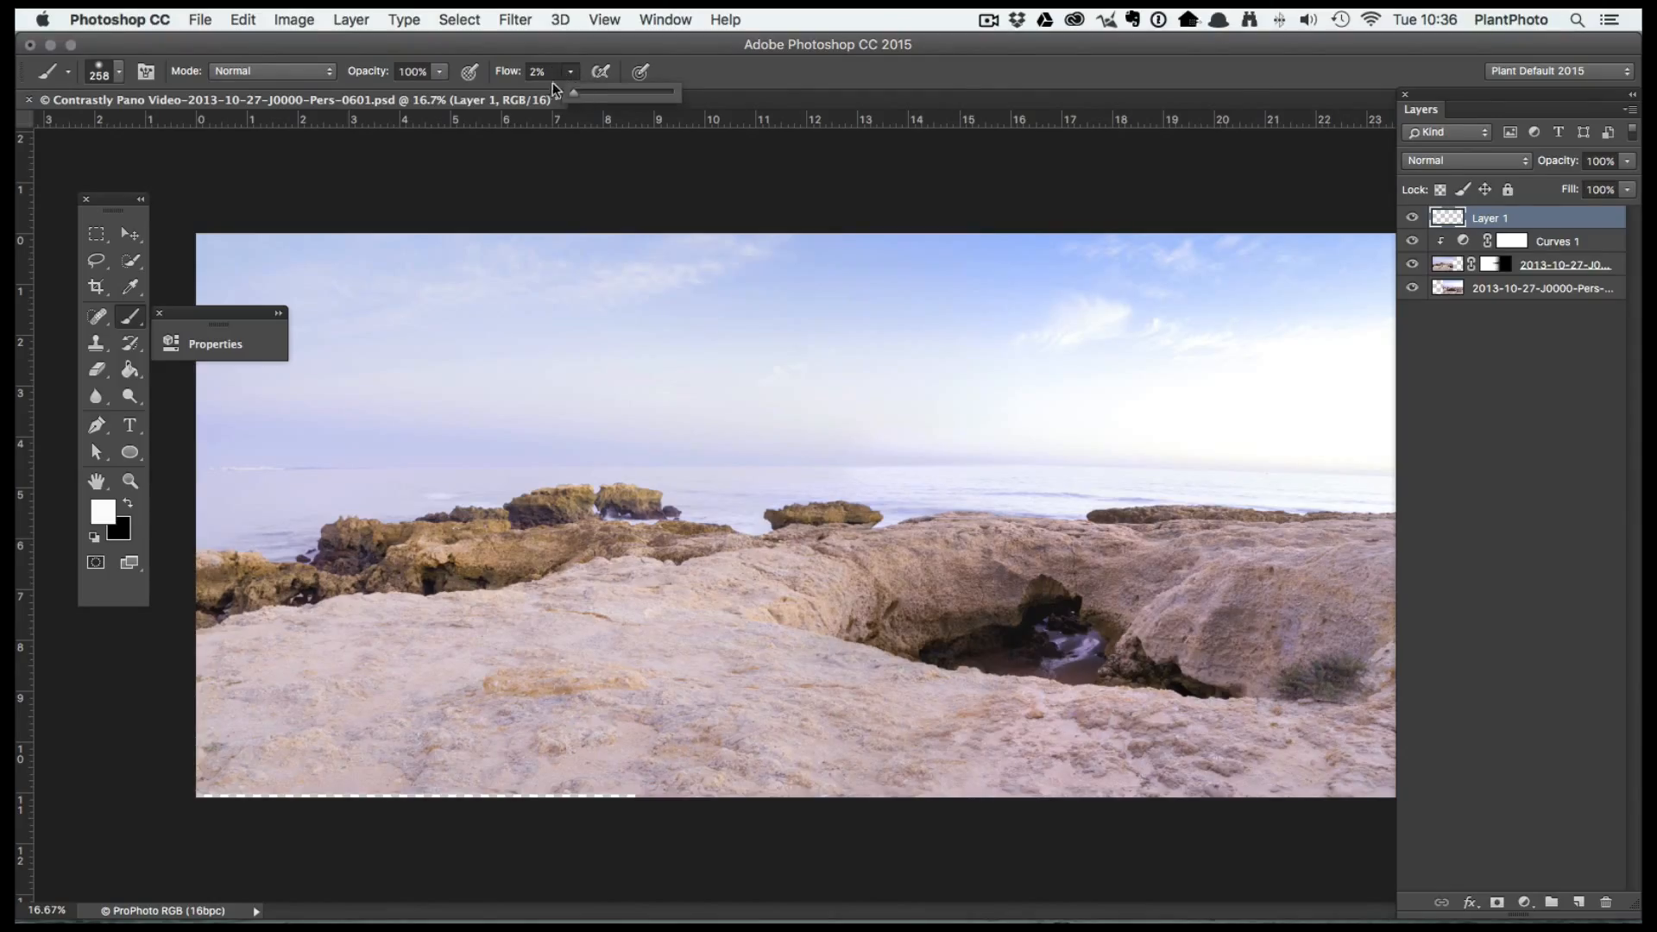
pyautogui.moveTo(536, 75); pyautogui.dragTo(511, 93)
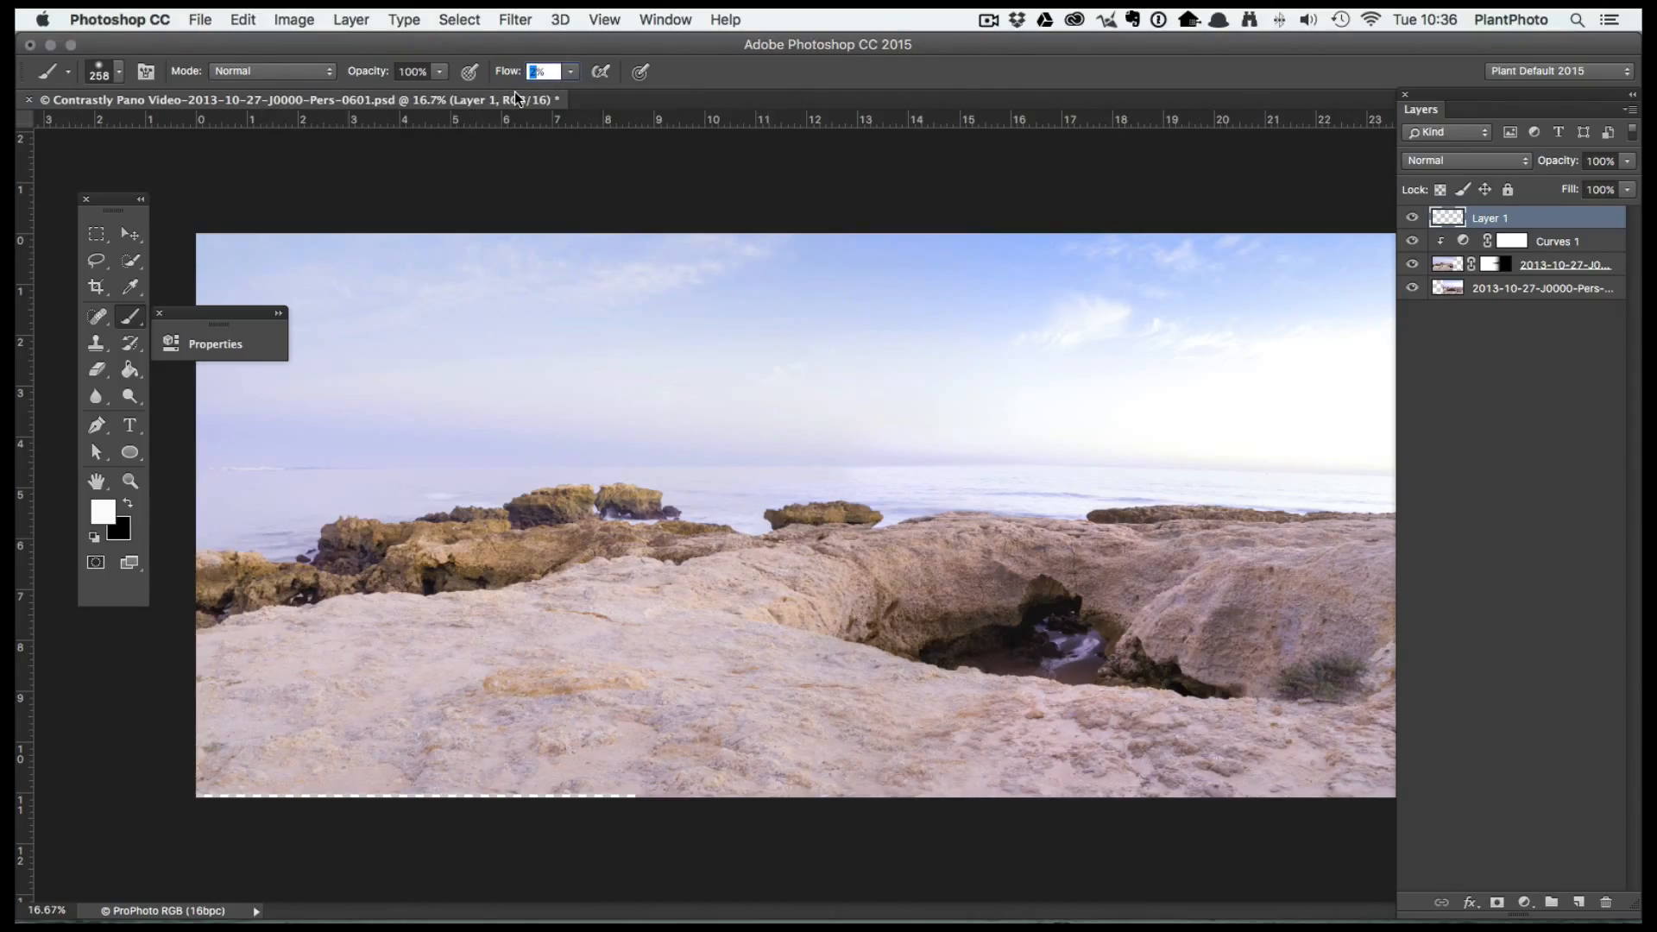
pyautogui.write('4')
pyautogui.press('Return')
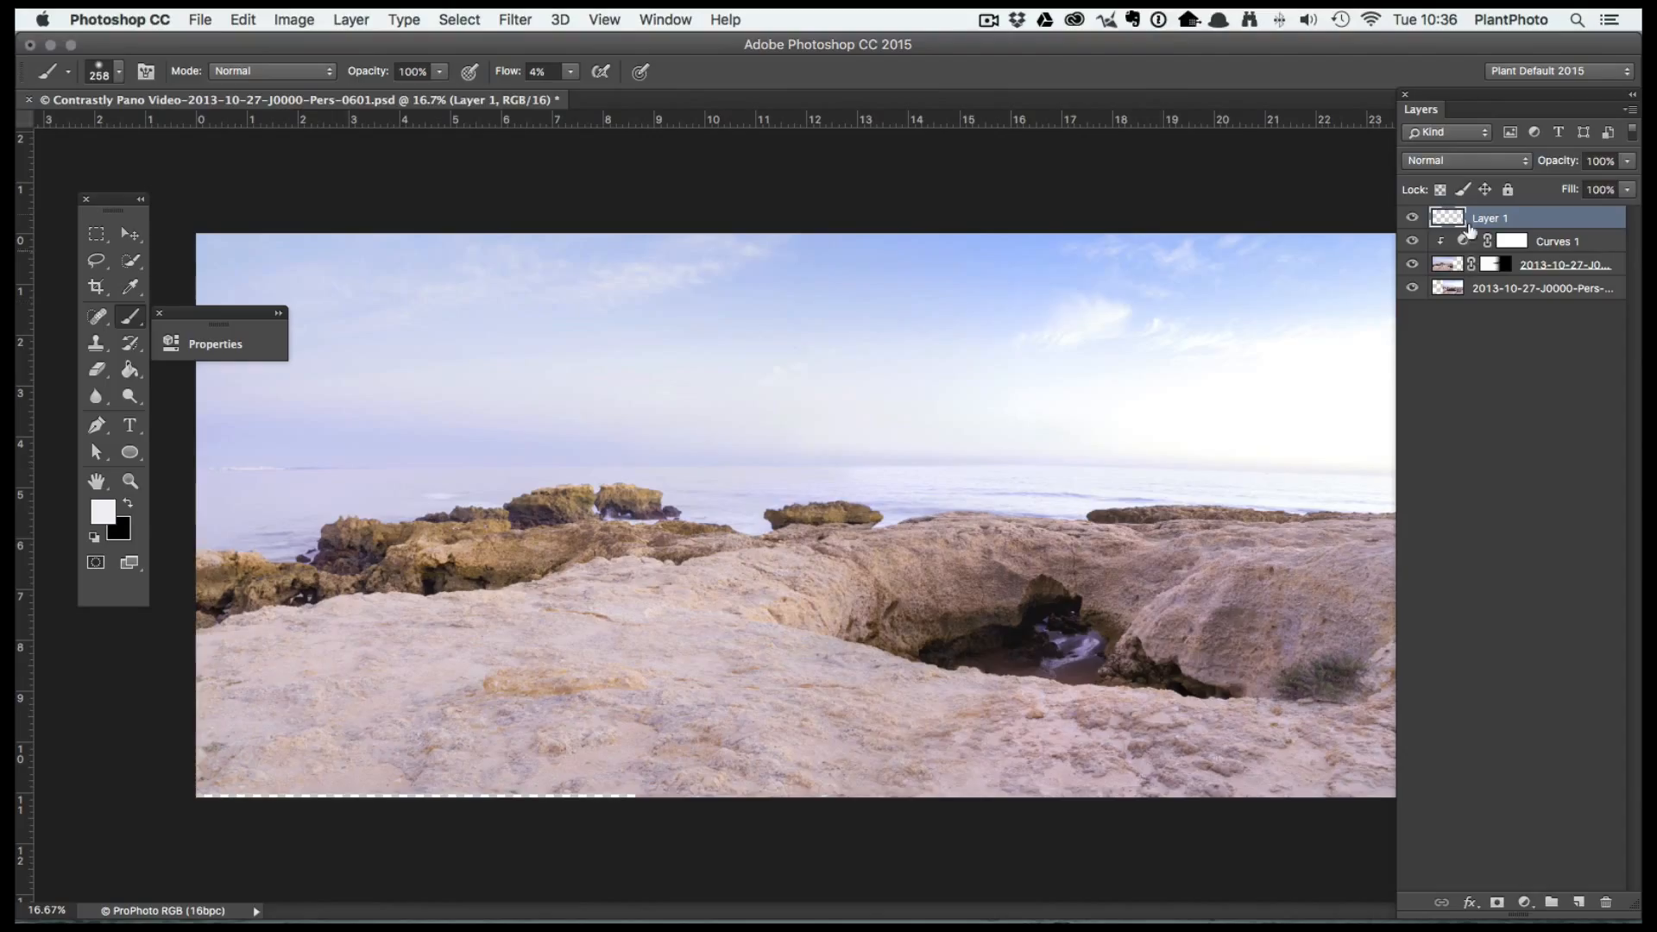
# Compare the sky with the new top layer hidden and shown
pyautogui.click(1414, 219)
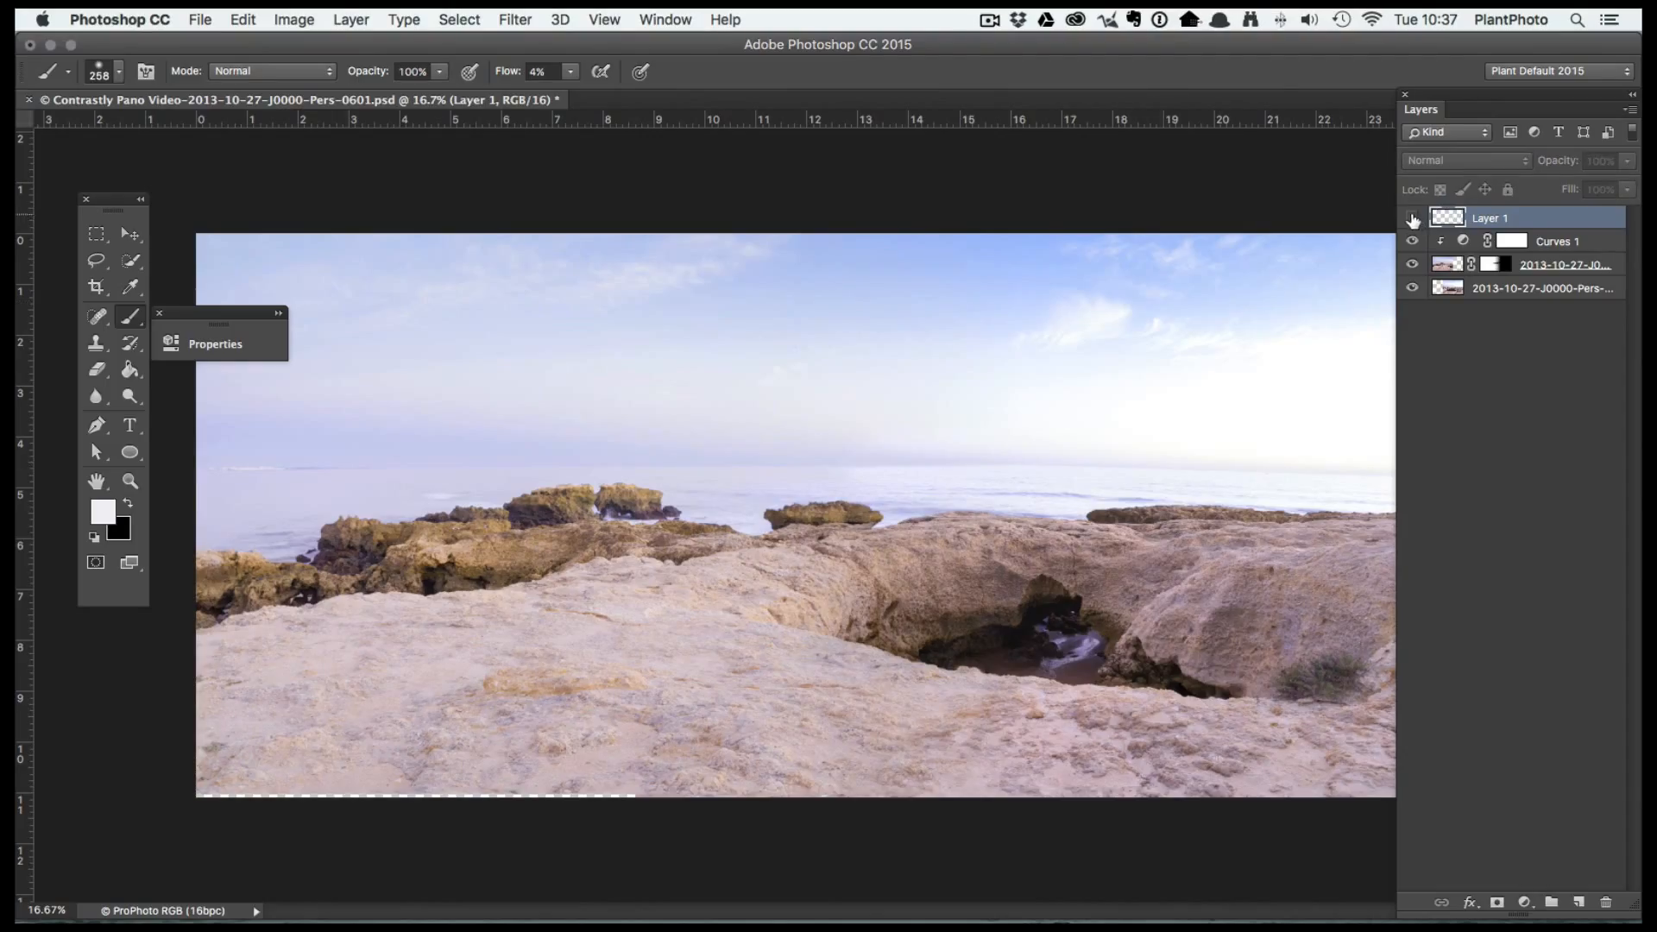
pyautogui.click(1413, 219)
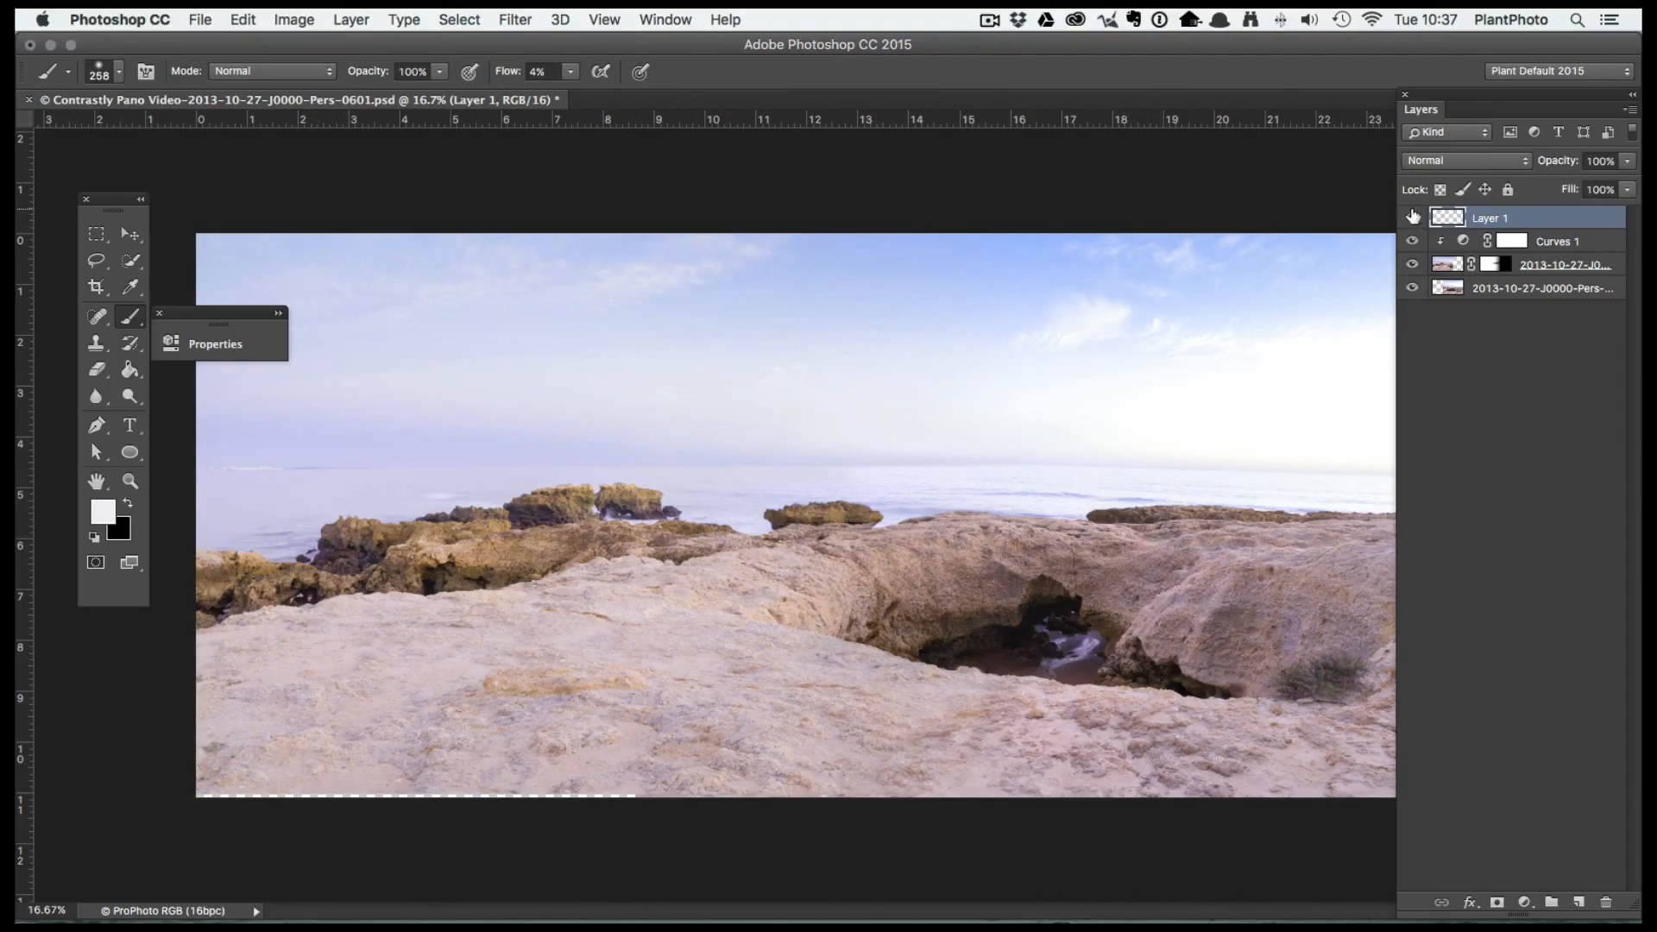
pyautogui.click(1413, 220)
pyautogui.click(1412, 220)
# Sample a pale sky colour just above the horizon as the brush colour and check the new layer's effect by toggling its visibility
pyautogui.keyDown('alt'); pyautogui.click(703, 433); pyautogui.keyUp('alt')
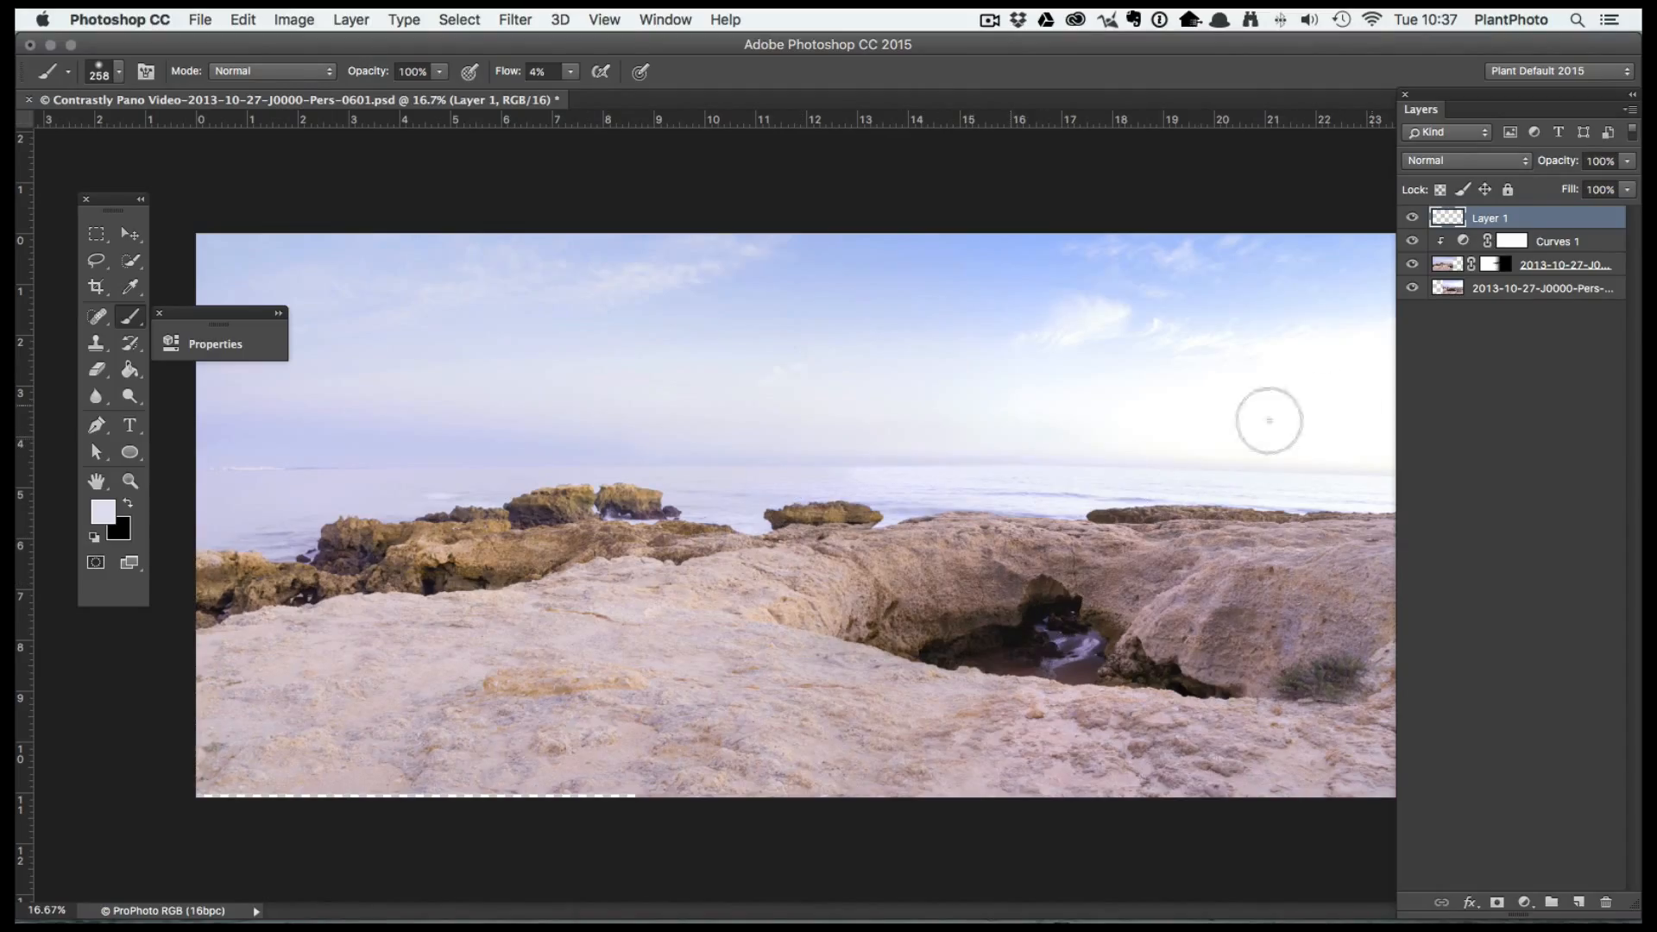
pyautogui.click(1411, 219)
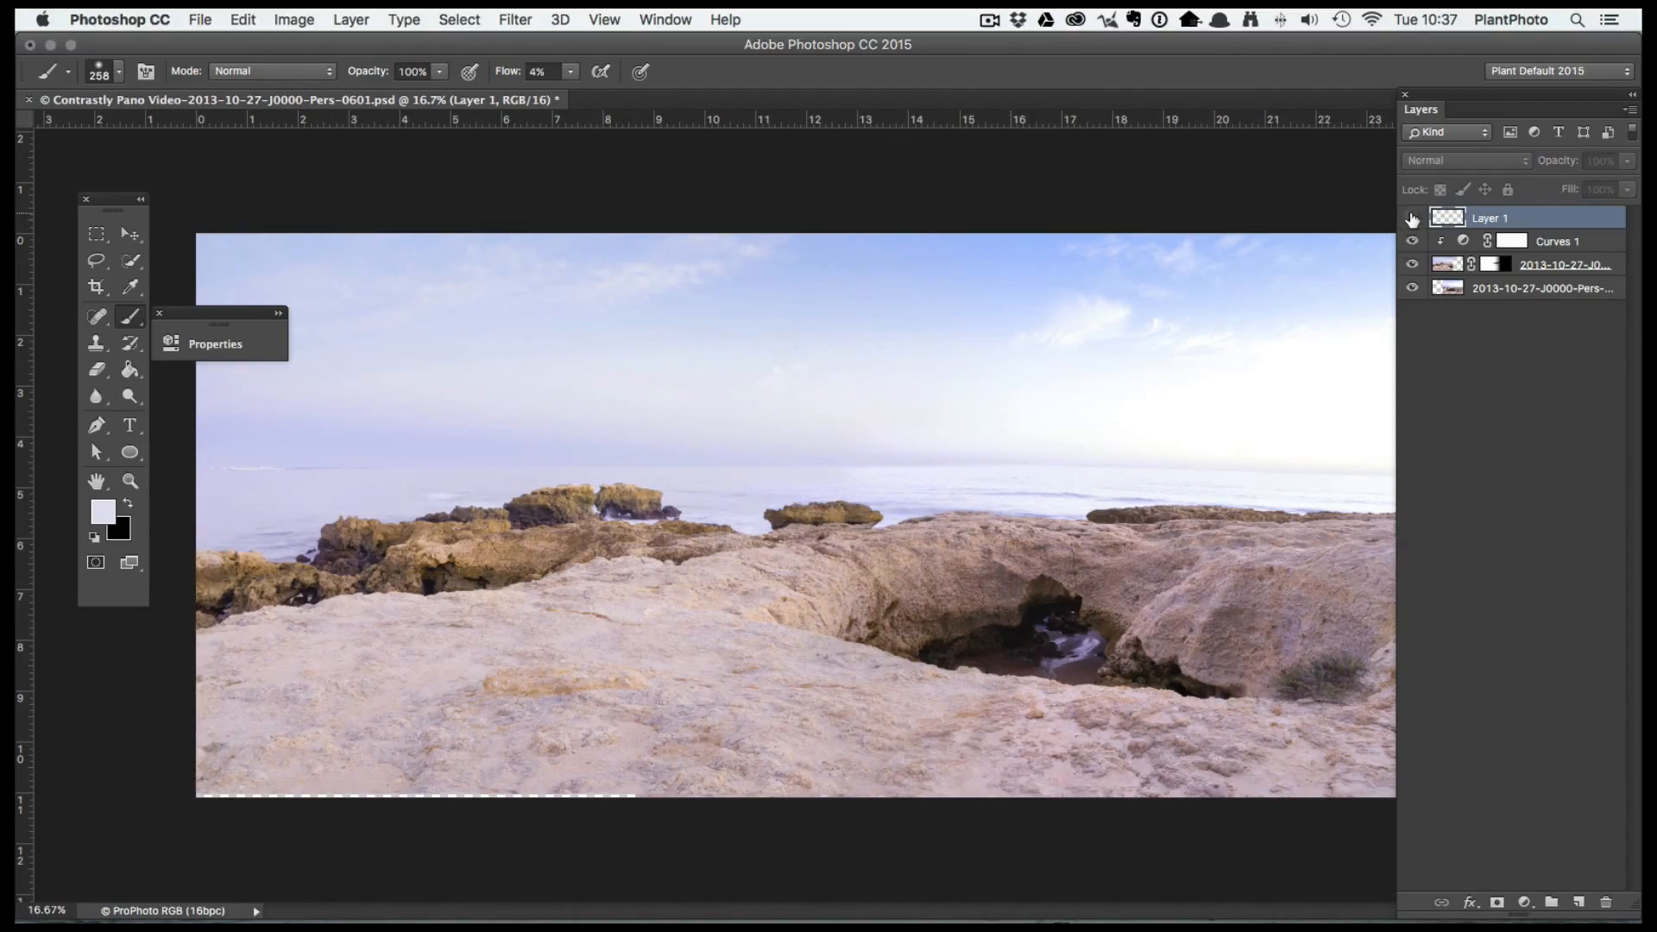
pyautogui.click(1413, 218)
pyautogui.click(1413, 218)
pyautogui.click(1412, 218)
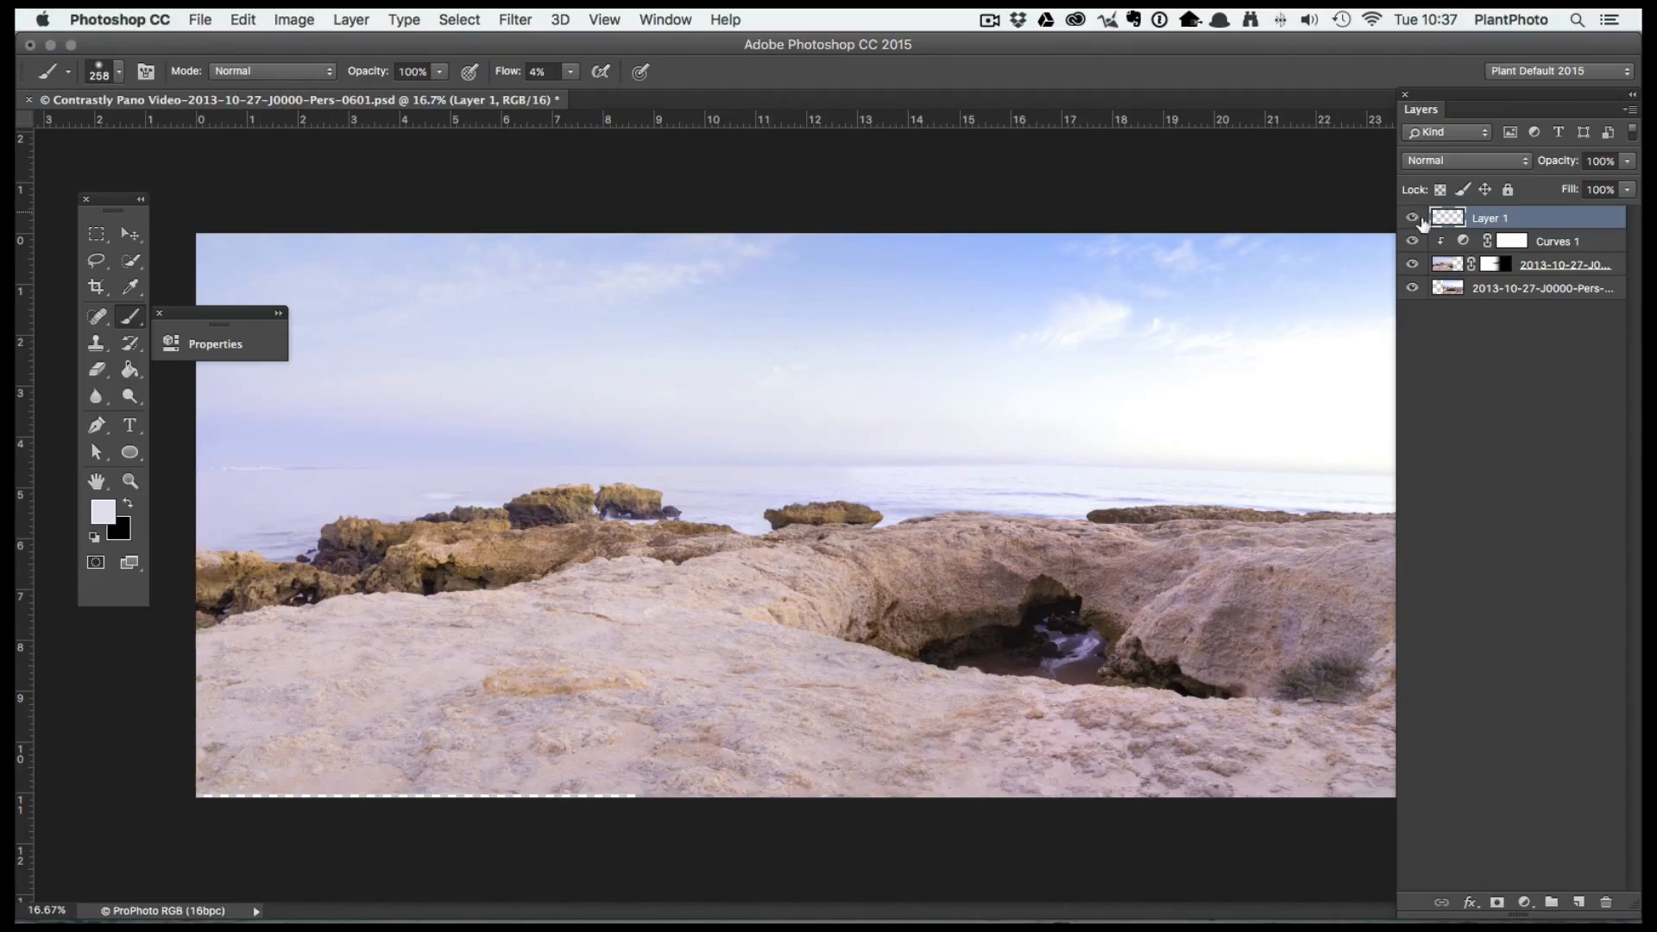
pyautogui.click(1412, 220)
pyautogui.click(1413, 218)
pyautogui.click(1412, 218)
pyautogui.click(1413, 218)
pyautogui.click(1411, 219)
pyautogui.click(1413, 219)
pyautogui.click(1412, 219)
# Examine the horizon and rocks at 33.3% zoom, and compare the whole panorama with the new layer hidden and shown
pyautogui.press('super+space')
pyautogui.click(1072, 504)
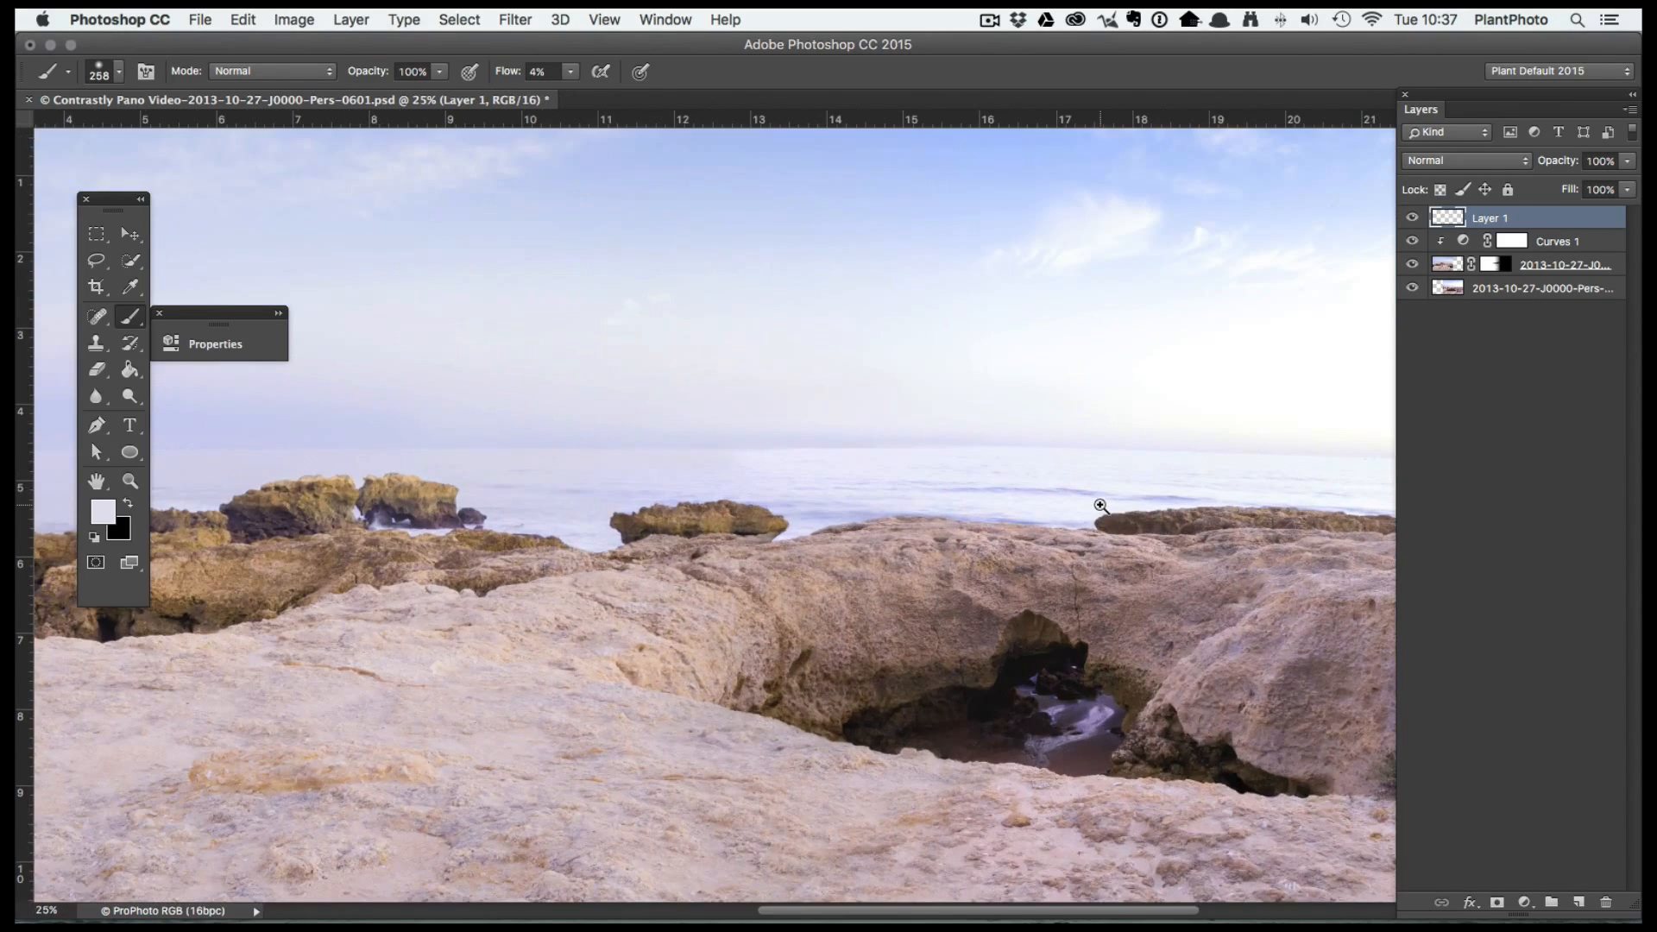
pyautogui.click(1136, 507)
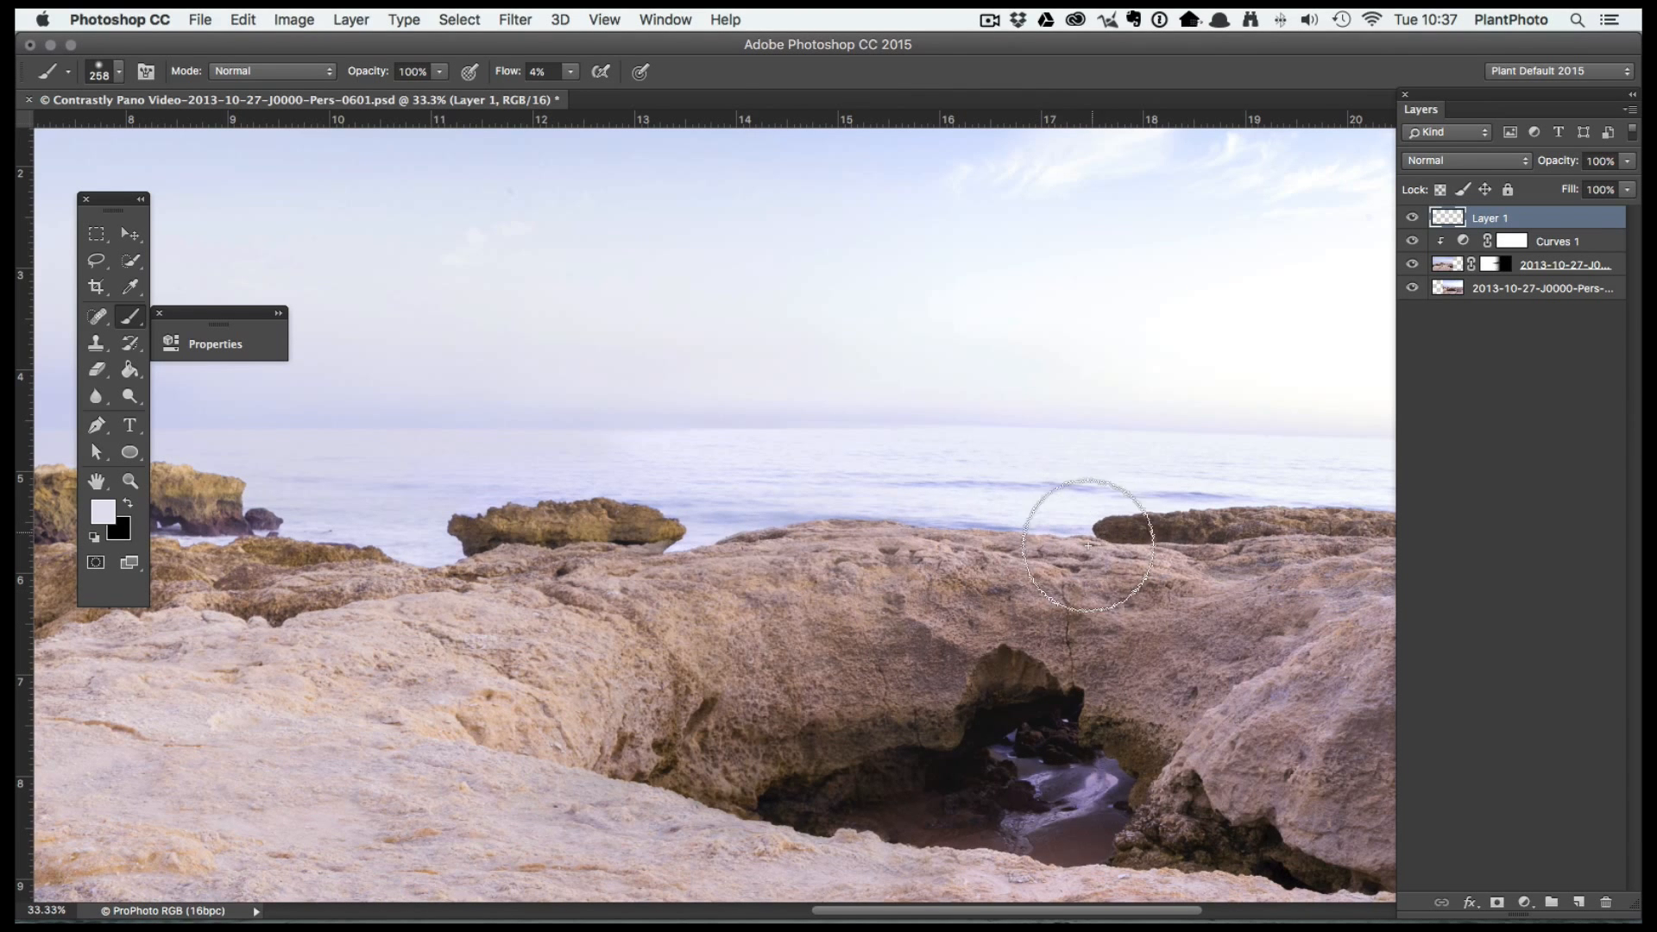
pyautogui.click(129, 480)
pyautogui.rightClick(628, 407)
pyautogui.click(1283, 259)
pyautogui.click(1413, 218)
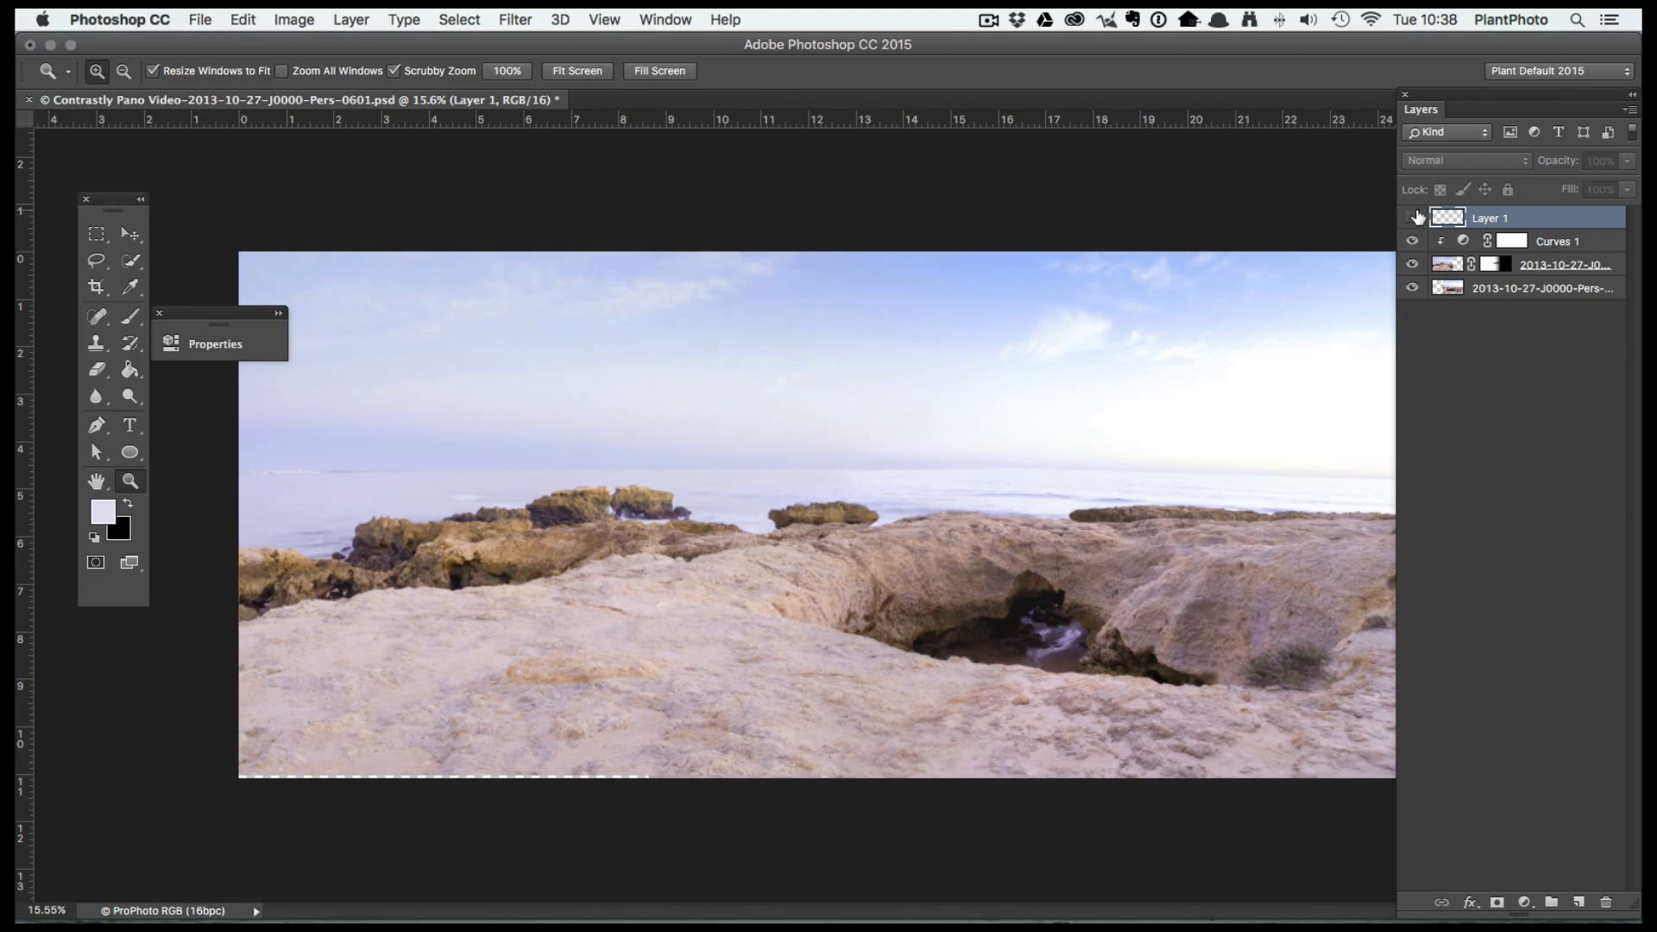
pyautogui.click(1412, 218)
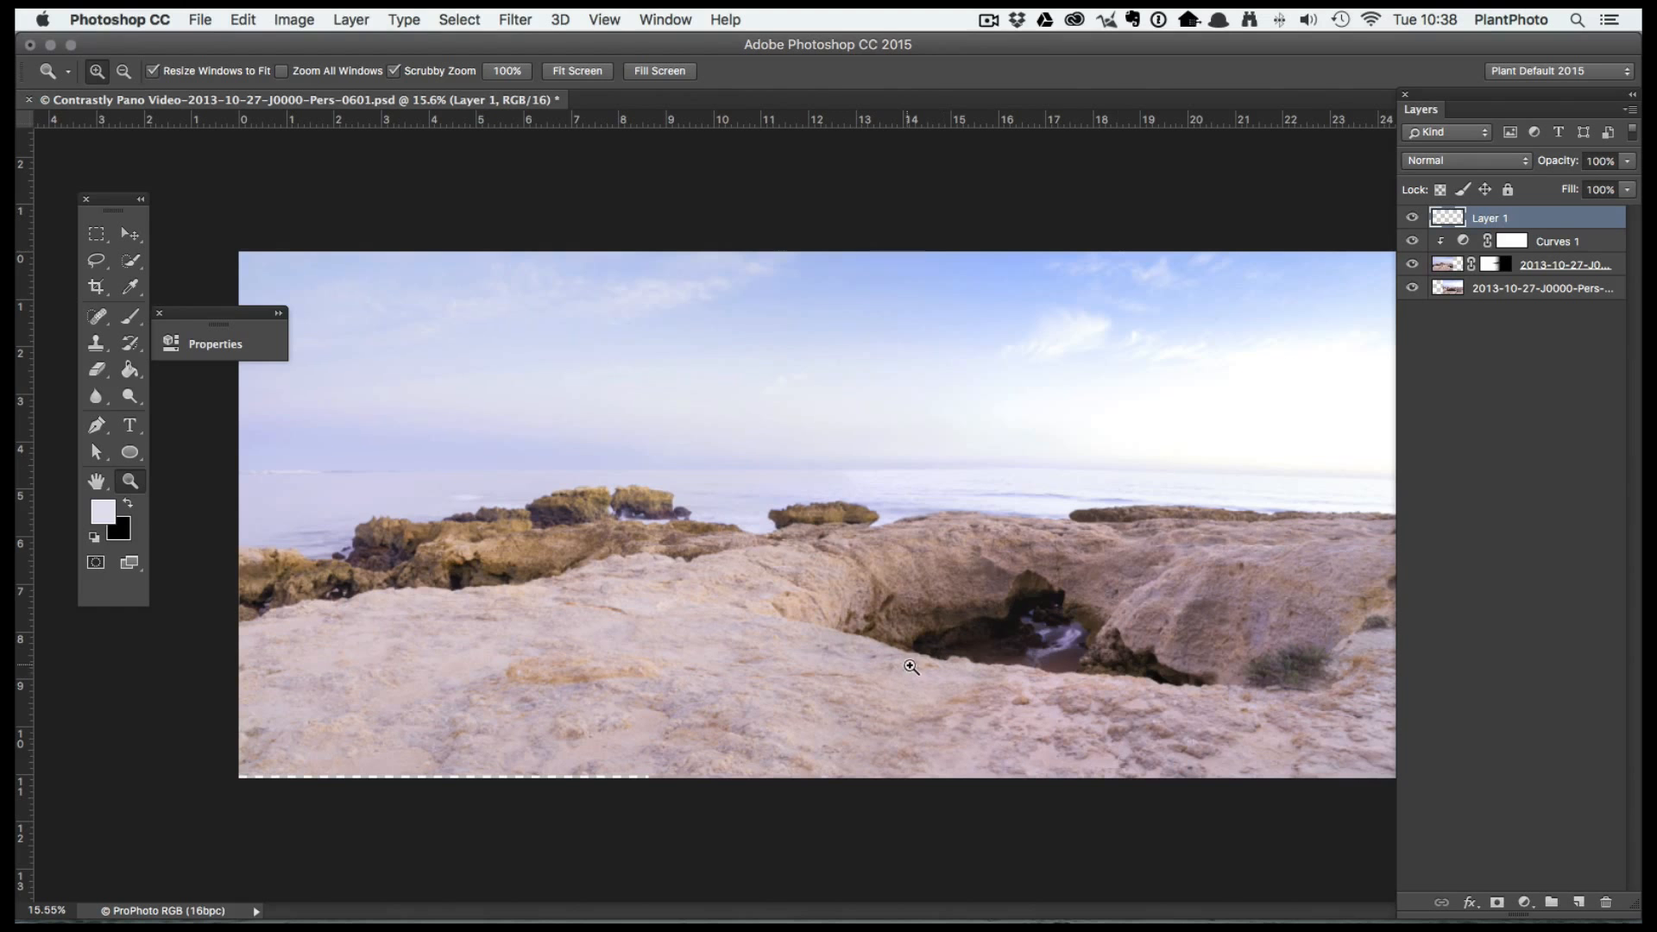
# Compare the panorama with the upper photo hidden and shown, and inspect the small rock at the seam at 66.7% zoom
pyautogui.click(1308, 632)
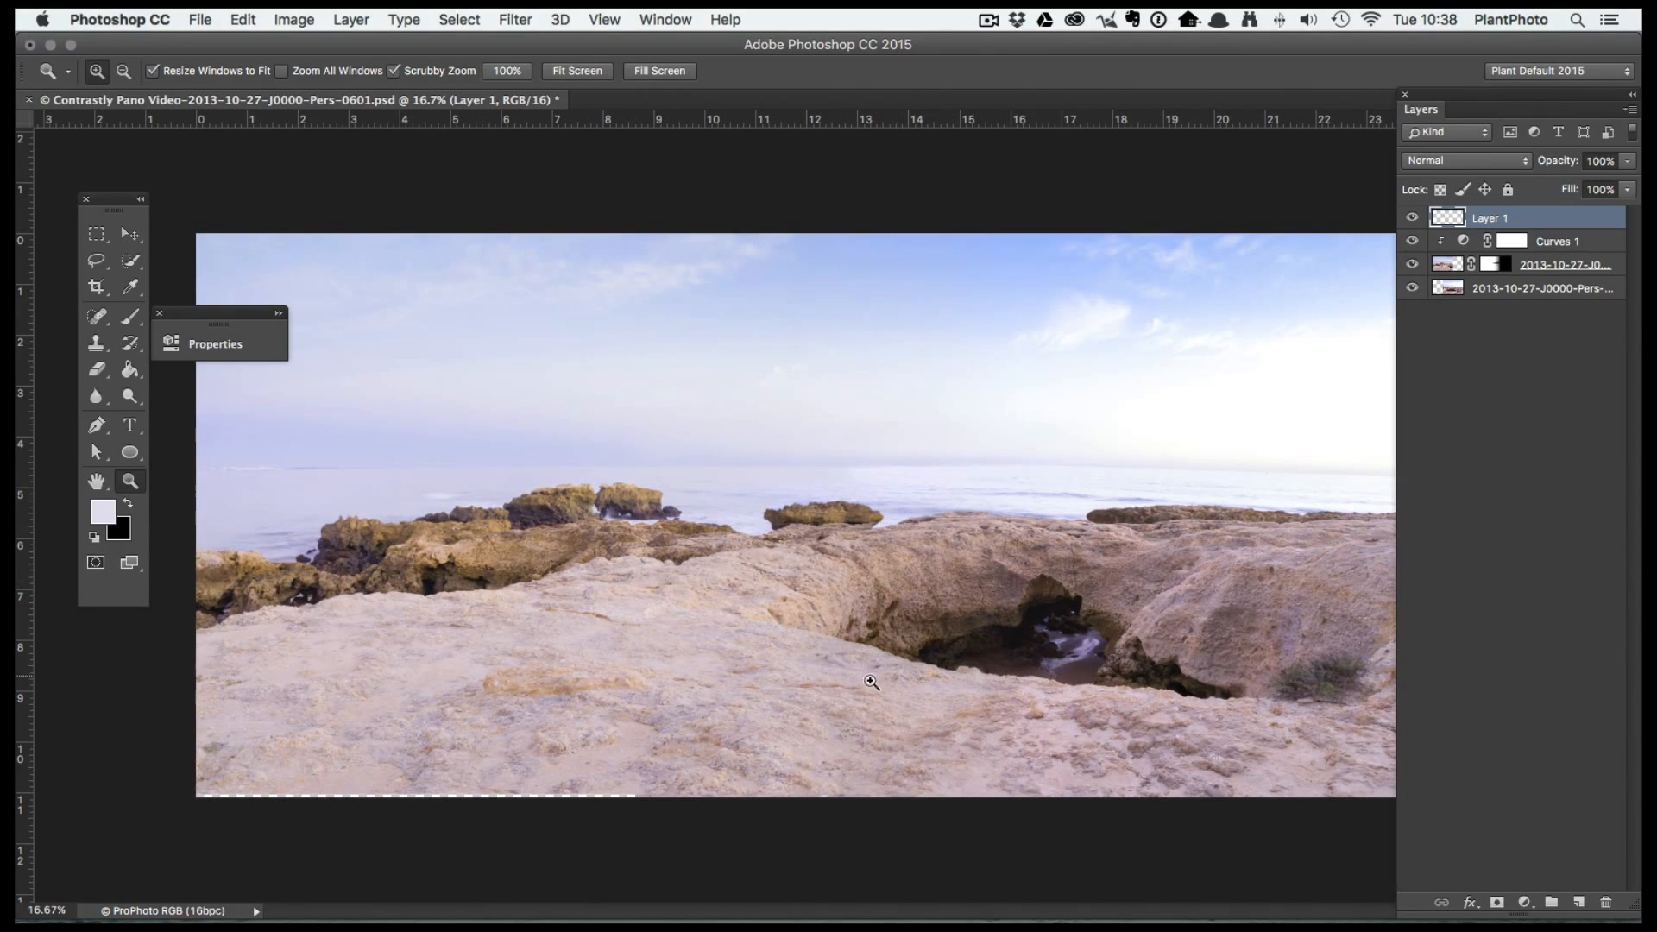
pyautogui.click(1412, 264)
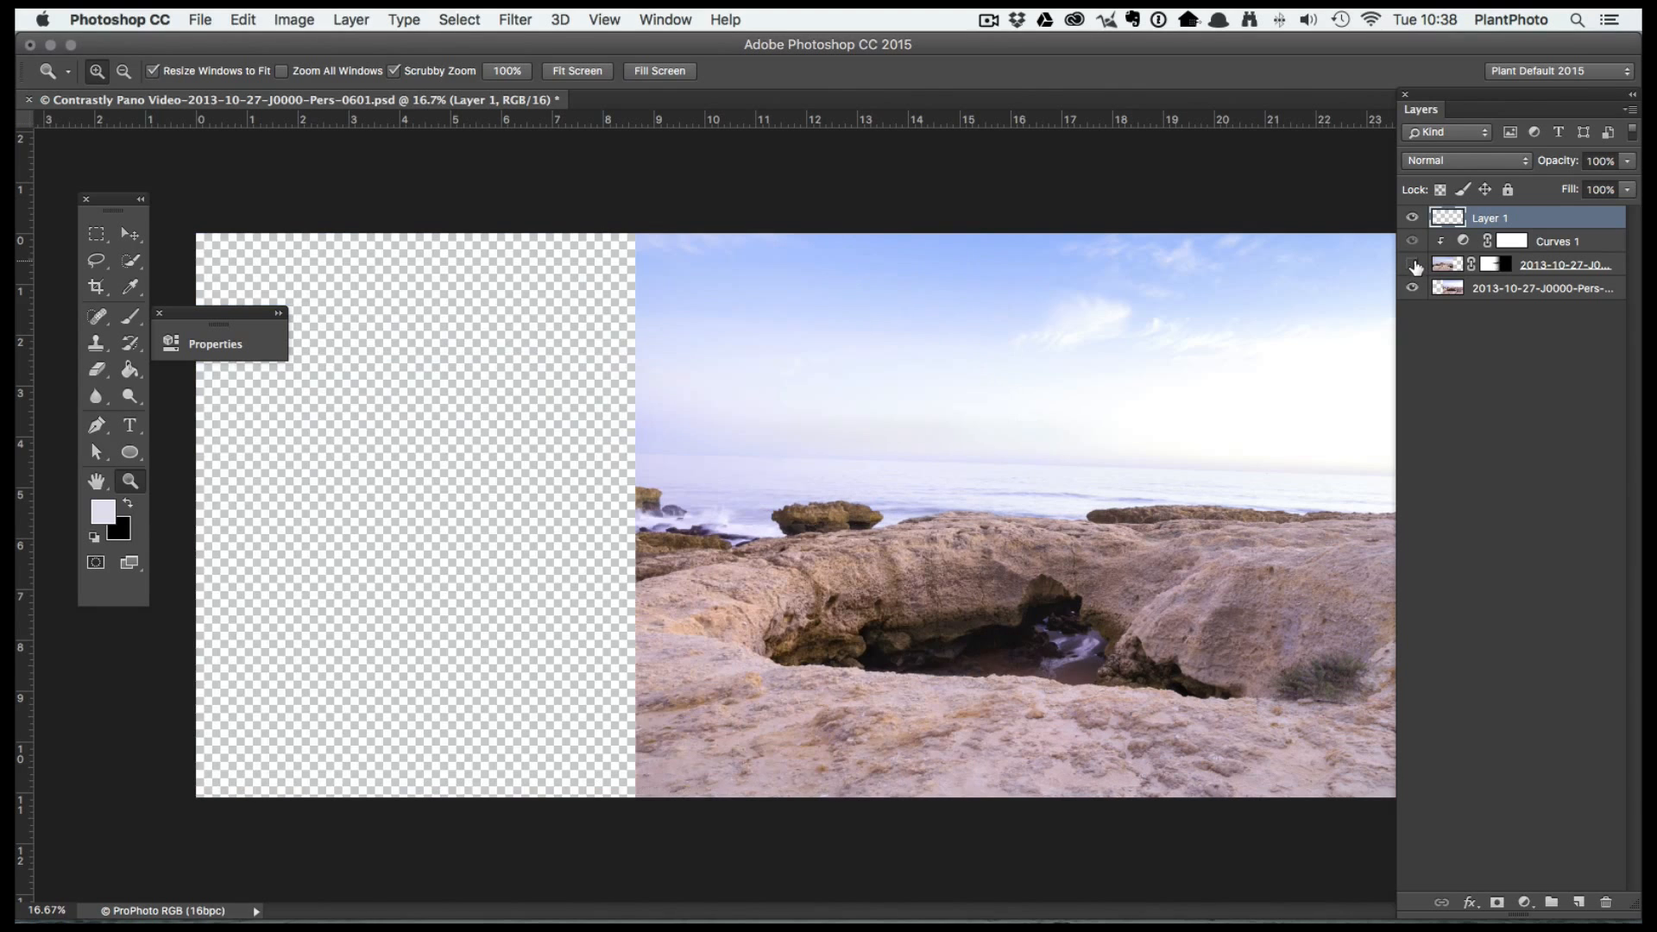
pyautogui.click(1413, 264)
pyautogui.click(1412, 265)
pyautogui.click(1412, 265)
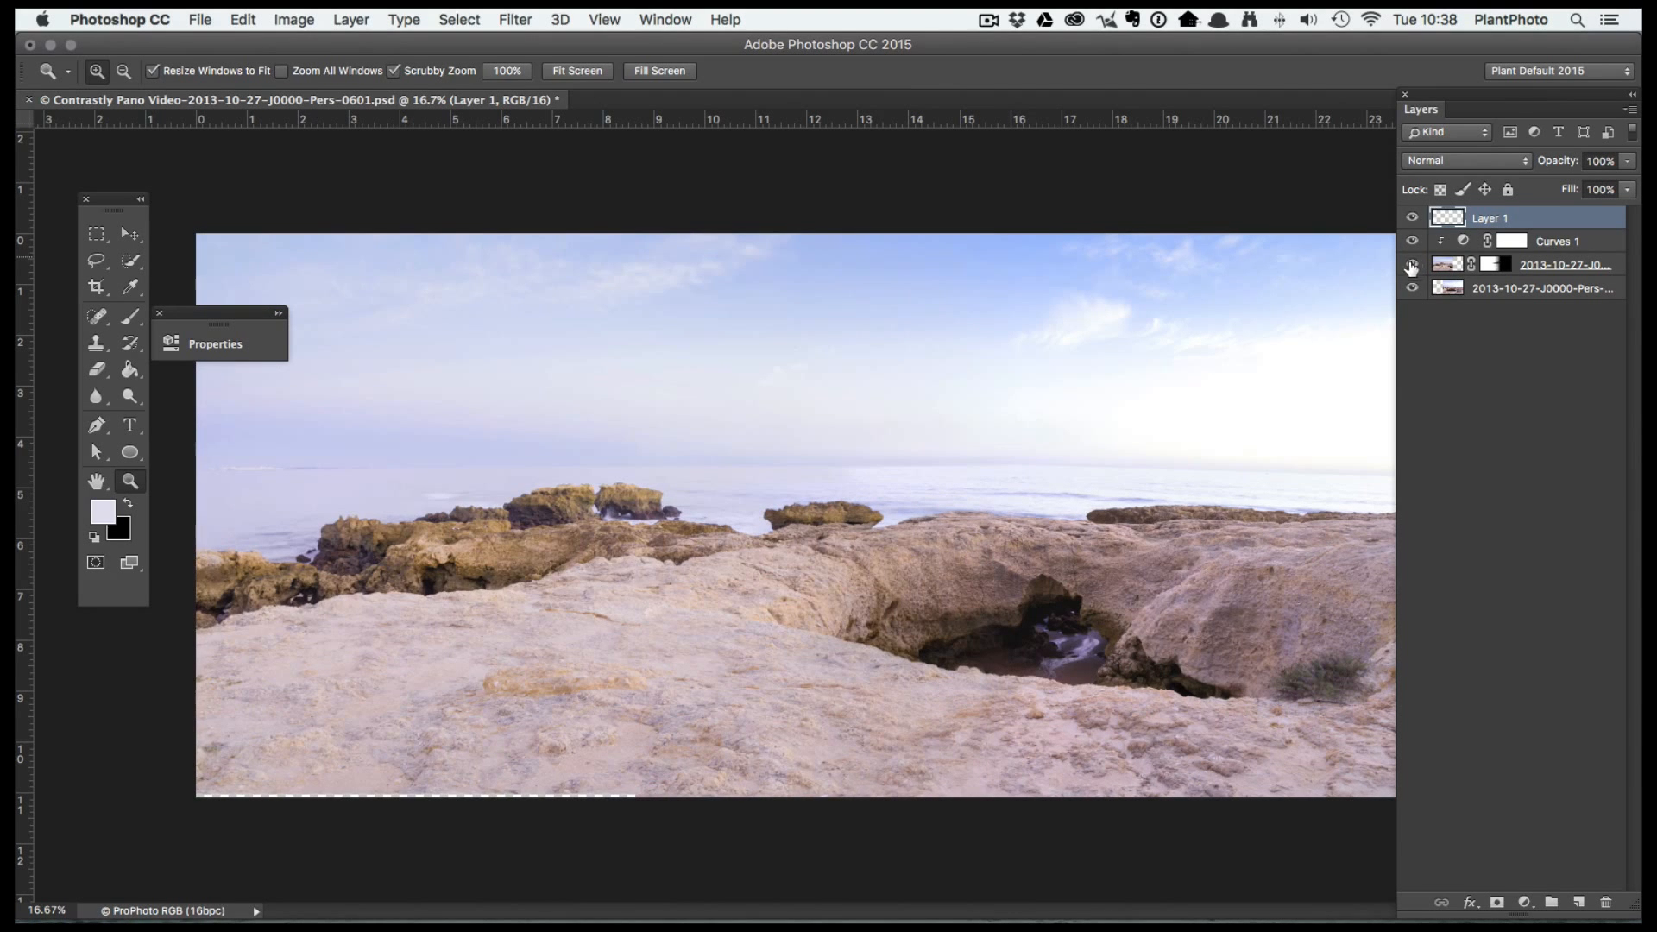
pyautogui.click(885, 519)
pyautogui.click(887, 517)
pyautogui.click(887, 517)
pyautogui.click(887, 517)
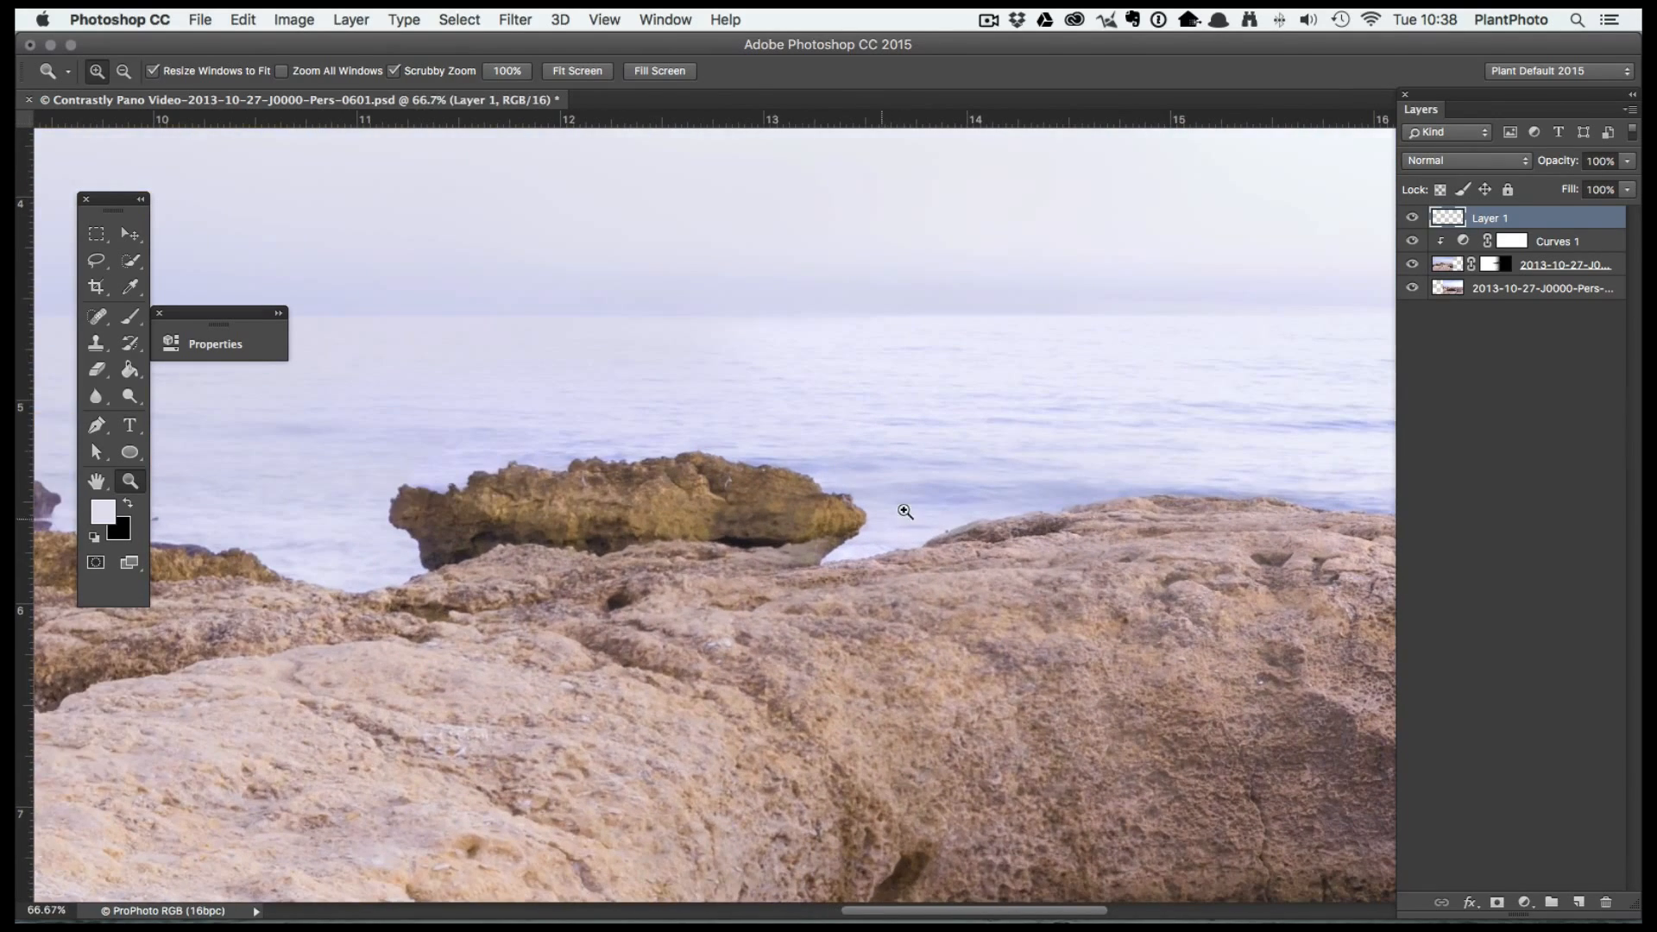
# Paint black at 4% flow on the upper photo's layer mask under the small seam rock's right end, after comparing both photos there
pyautogui.click(1413, 265)
pyautogui.click(1413, 265)
pyautogui.click(1412, 265)
pyautogui.click(1412, 265)
pyautogui.click(1500, 266)
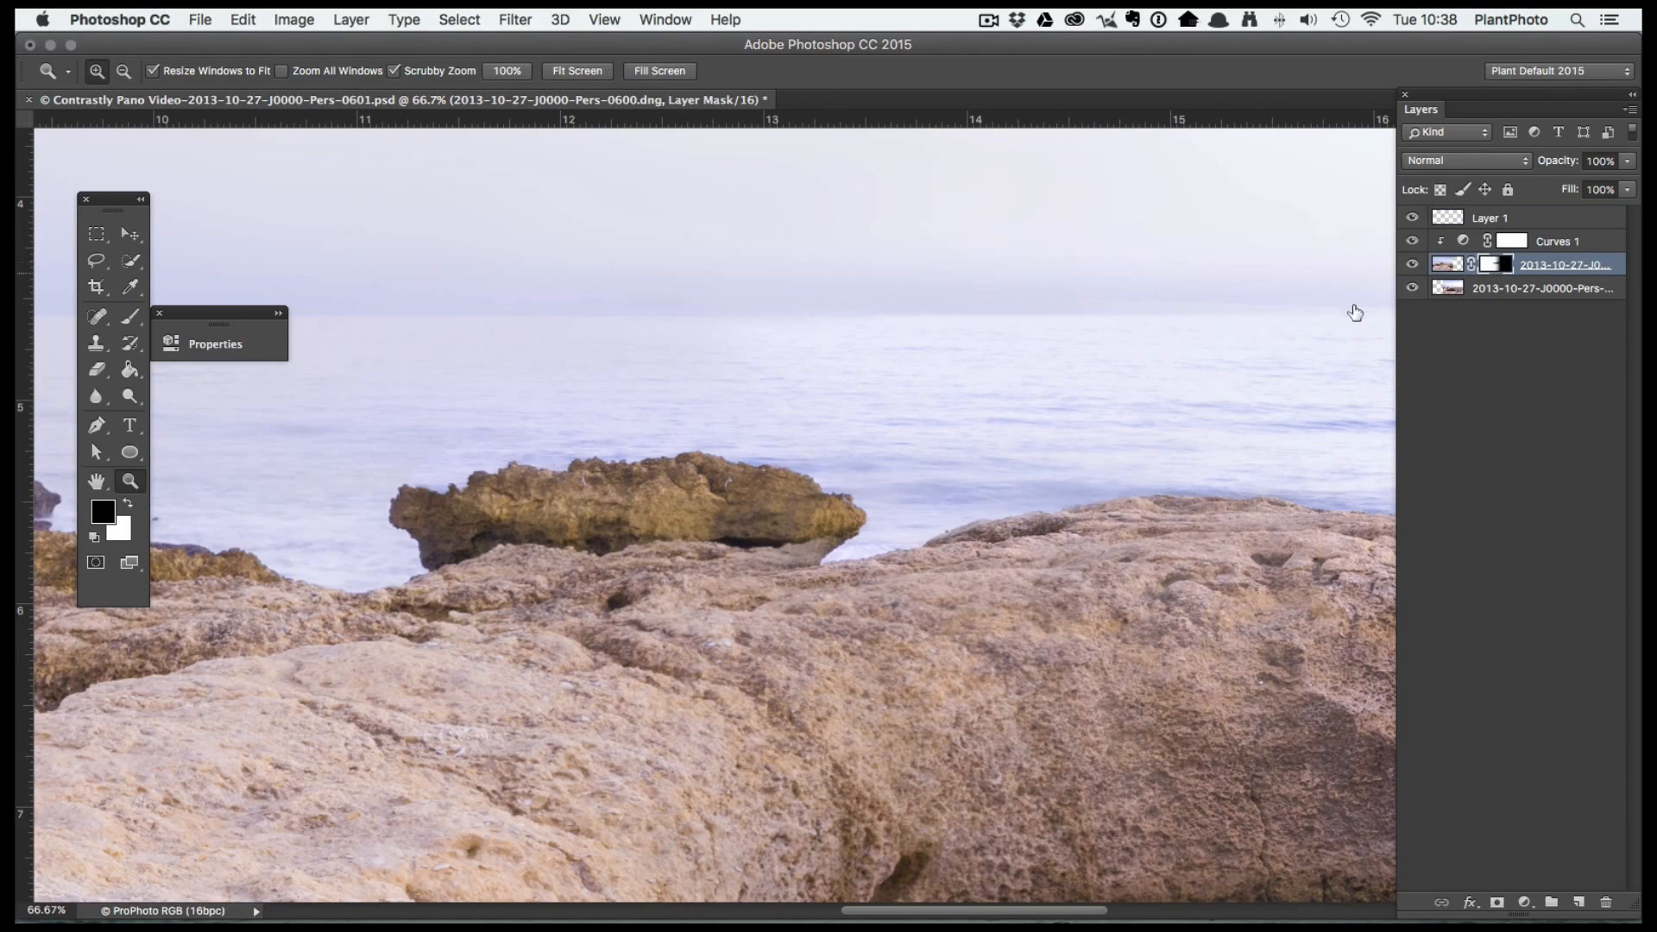
pyautogui.press('b')
pyautogui.moveTo(821, 528)
pyautogui.mouseDown()
pyautogui.moveTo(758, 527)
pyautogui.moveTo(824, 535)
pyautogui.moveTo(772, 547)
pyautogui.moveTo(832, 539)
pyautogui.moveTo(738, 539)
pyautogui.moveTo(789, 549)
pyautogui.moveTo(742, 553)
pyautogui.moveTo(804, 543)
pyautogui.moveTo(812, 562)
pyautogui.moveTo(777, 533)
pyautogui.mouseUp()
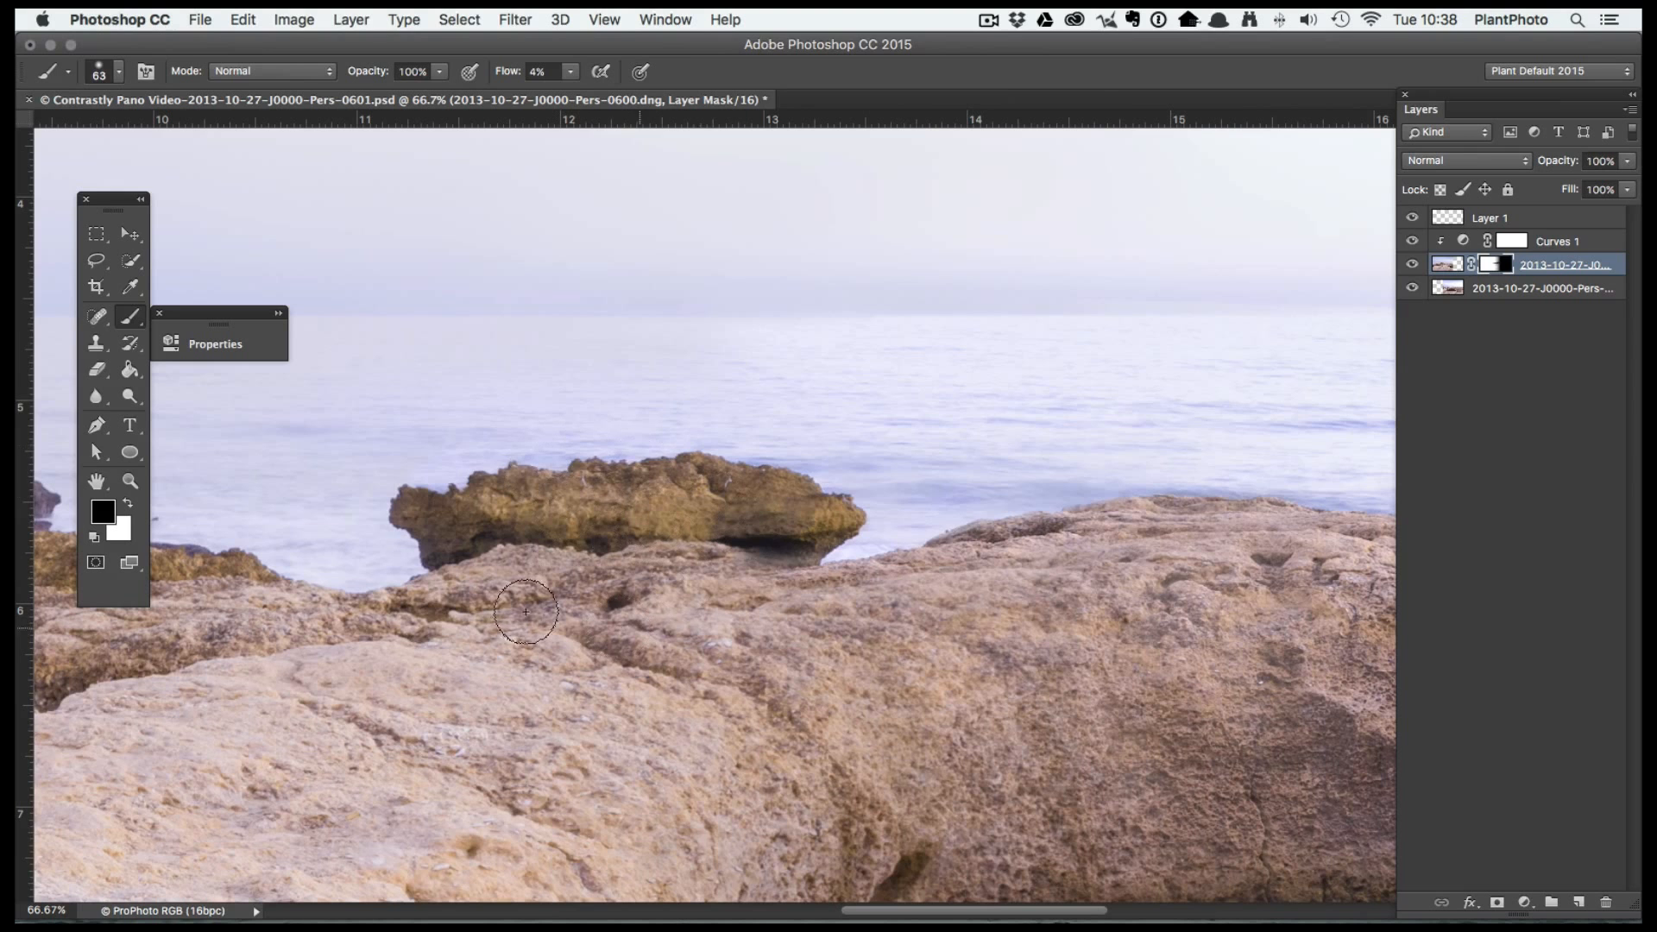
pyautogui.click(132, 483)
pyautogui.rightClick(745, 448)
pyautogui.click(843, 459)
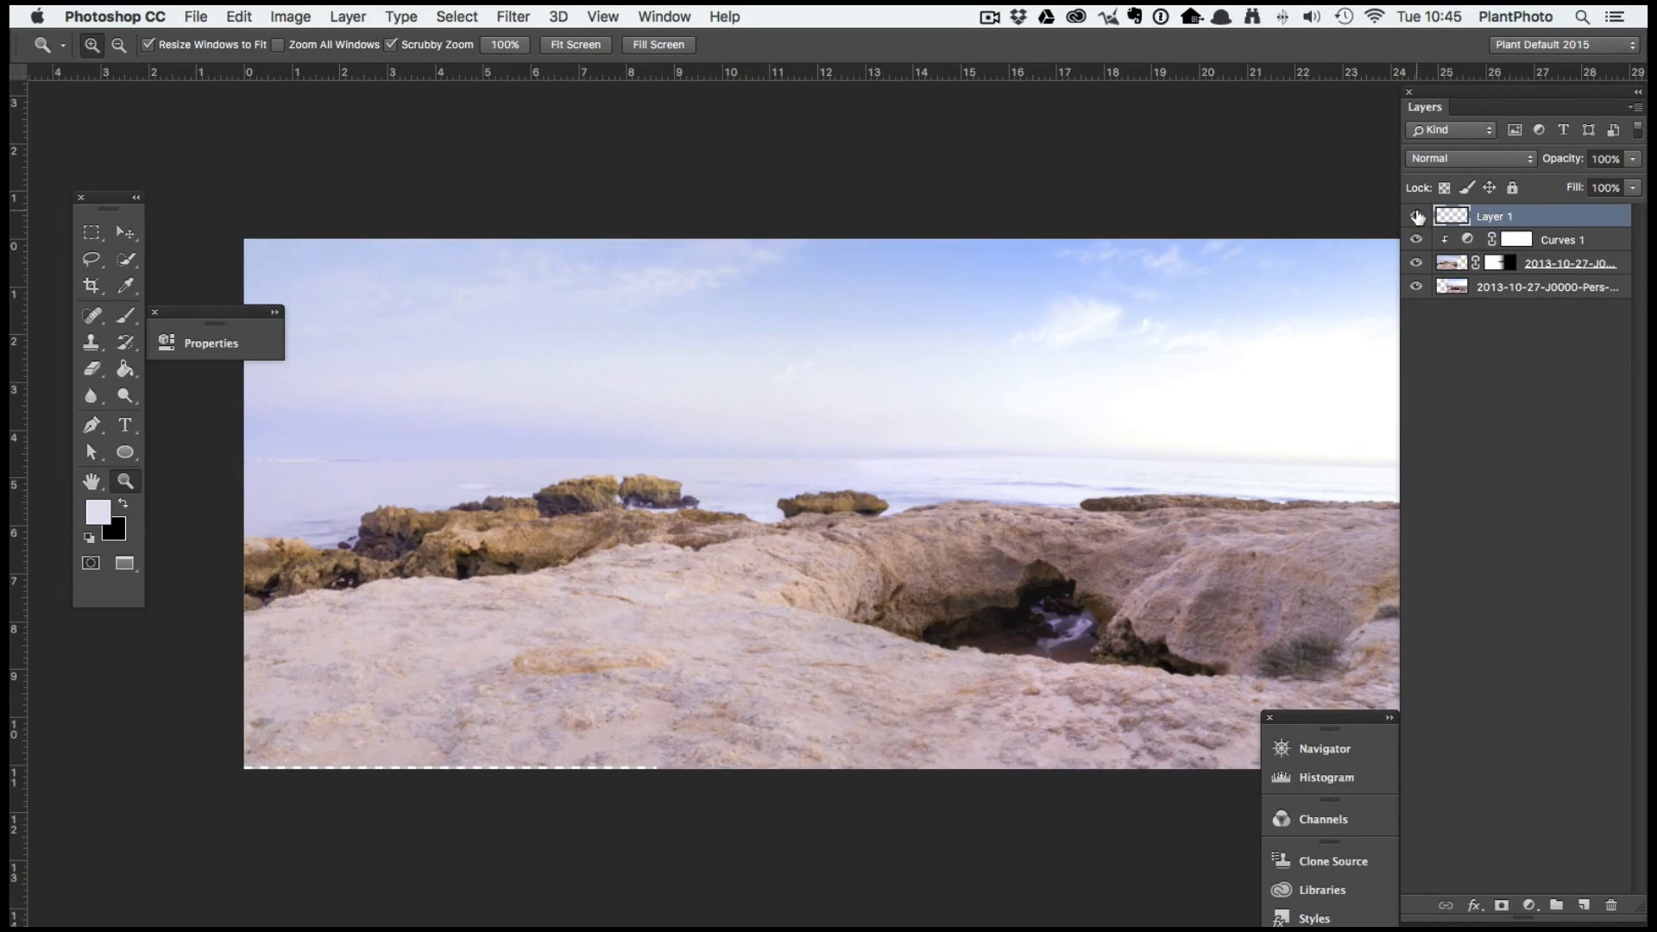
# Convert the painted sky layer, Layer 1, to a Smart Object
pyautogui.click(1416, 216)
pyautogui.rightClick(1532, 223)
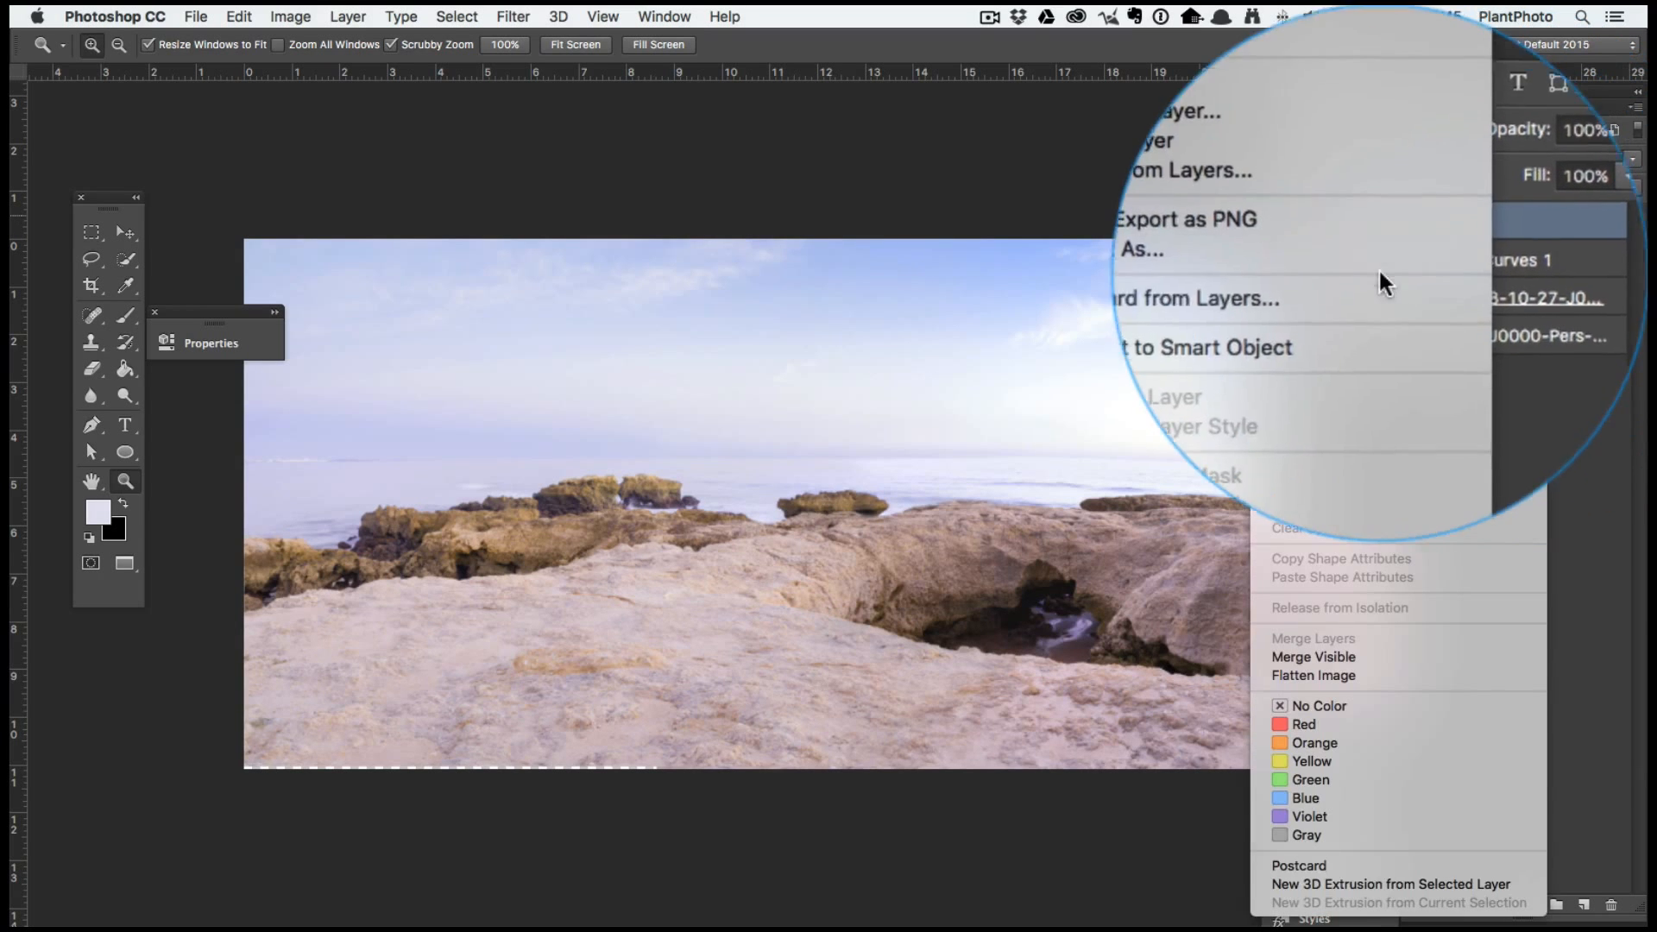
pyautogui.click(1383, 289)
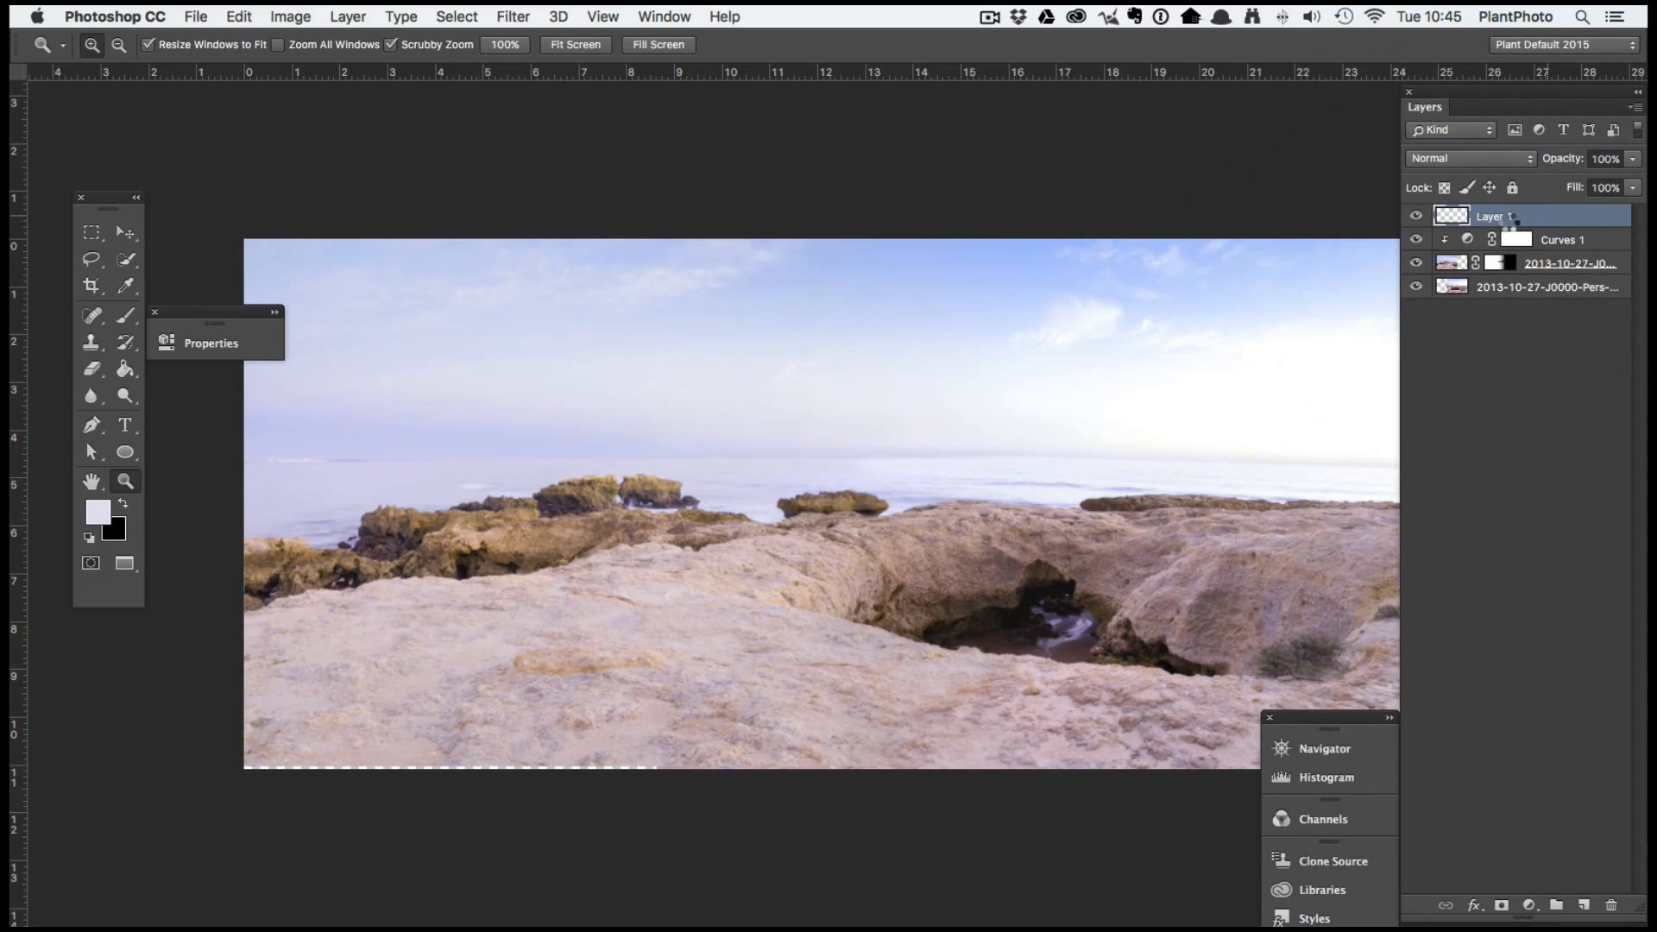
# Apply an Add Noise filter of 0.5% to Layer 1 with Gaussian distribution and Monochromatic enabled
pyautogui.click(512, 17)
pyautogui.moveTo(623, 384)
pyautogui.moveTo(604, 312)
pyautogui.click(787, 316)
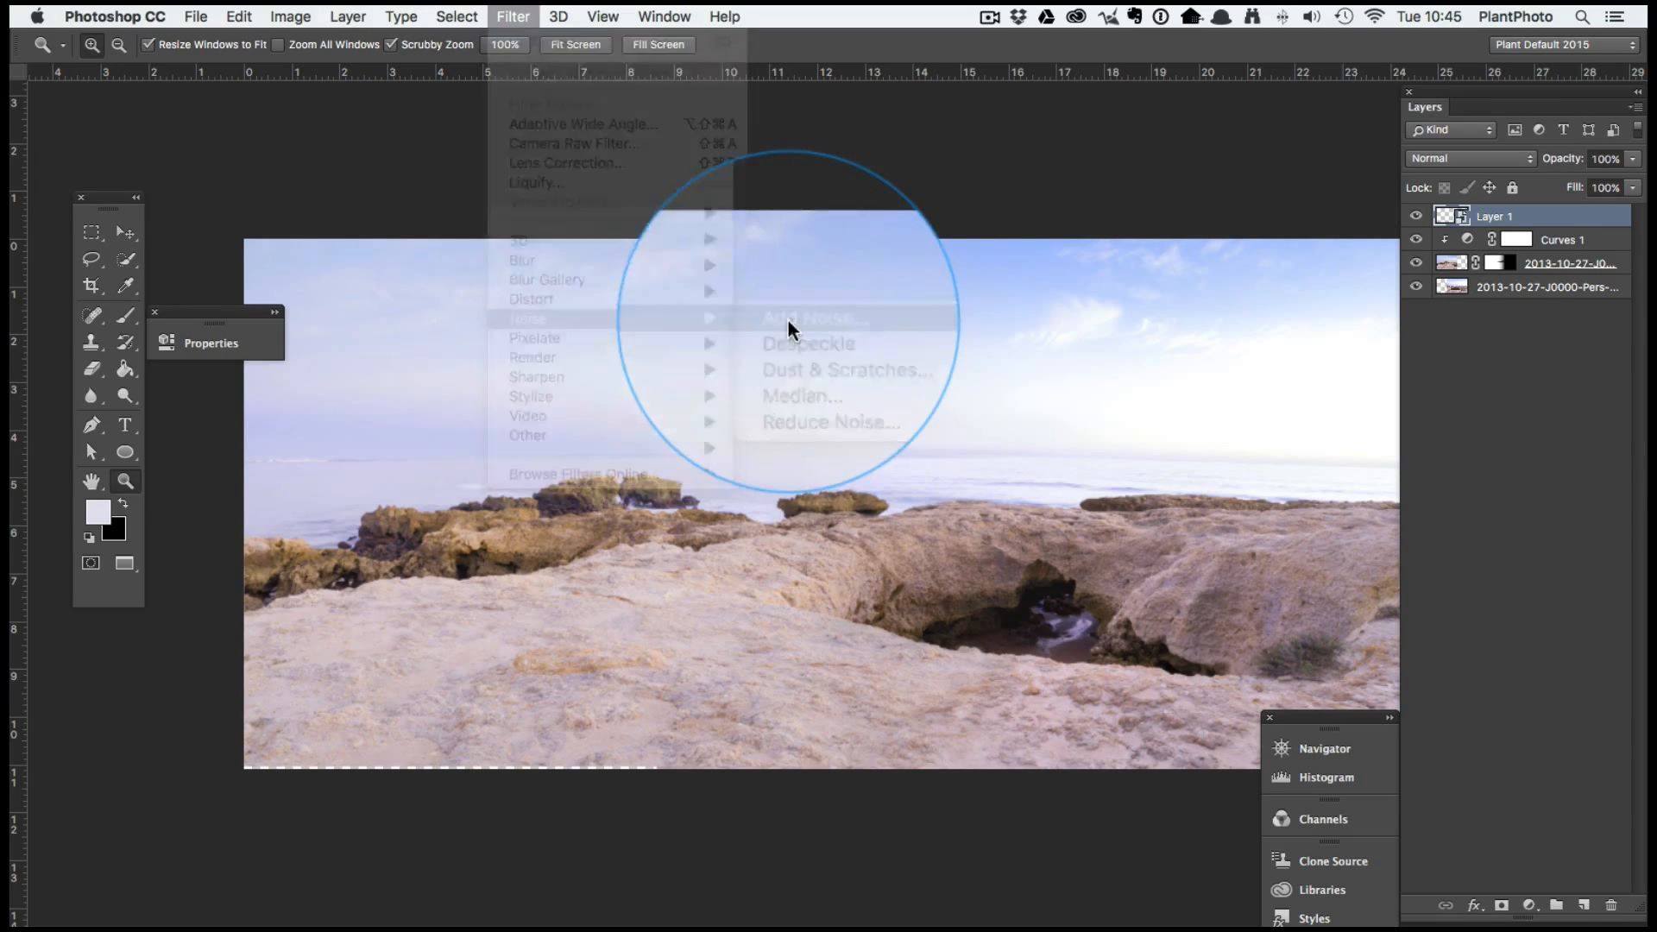
pyautogui.press('BackSpace')
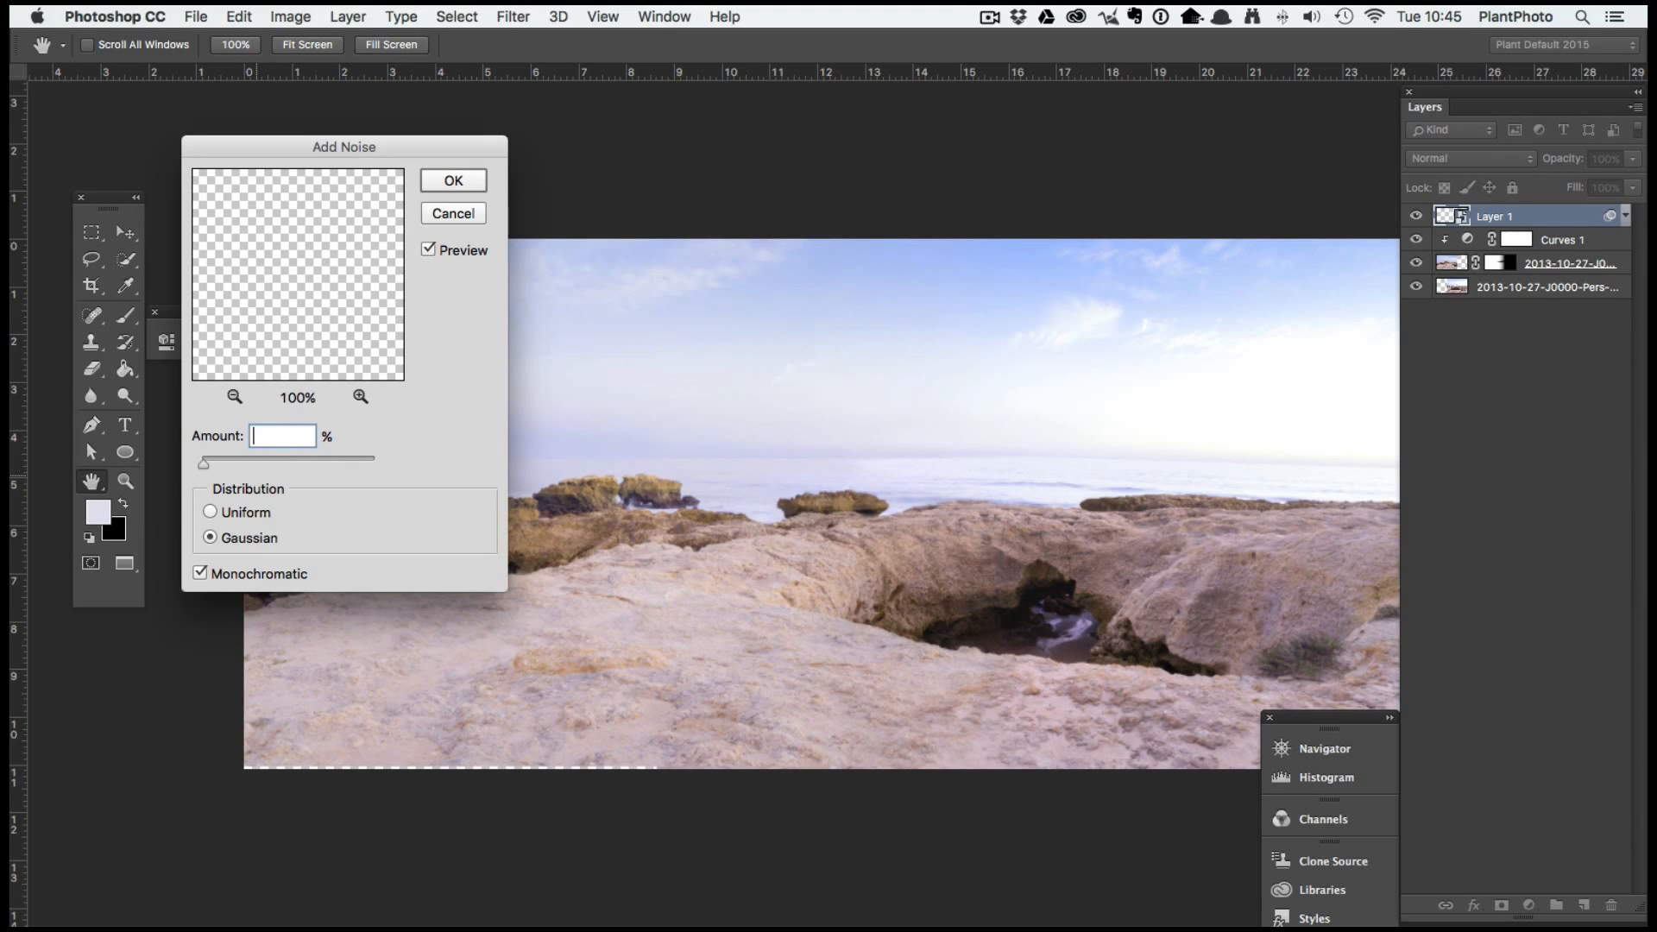
pyautogui.write('0.5')
pyautogui.click(868, 446)
pyautogui.click(457, 196)
# Compare the sky up close and the whole panorama with Layer 1 hidden and shown, and collapse its smart filter list
pyautogui.press('z')
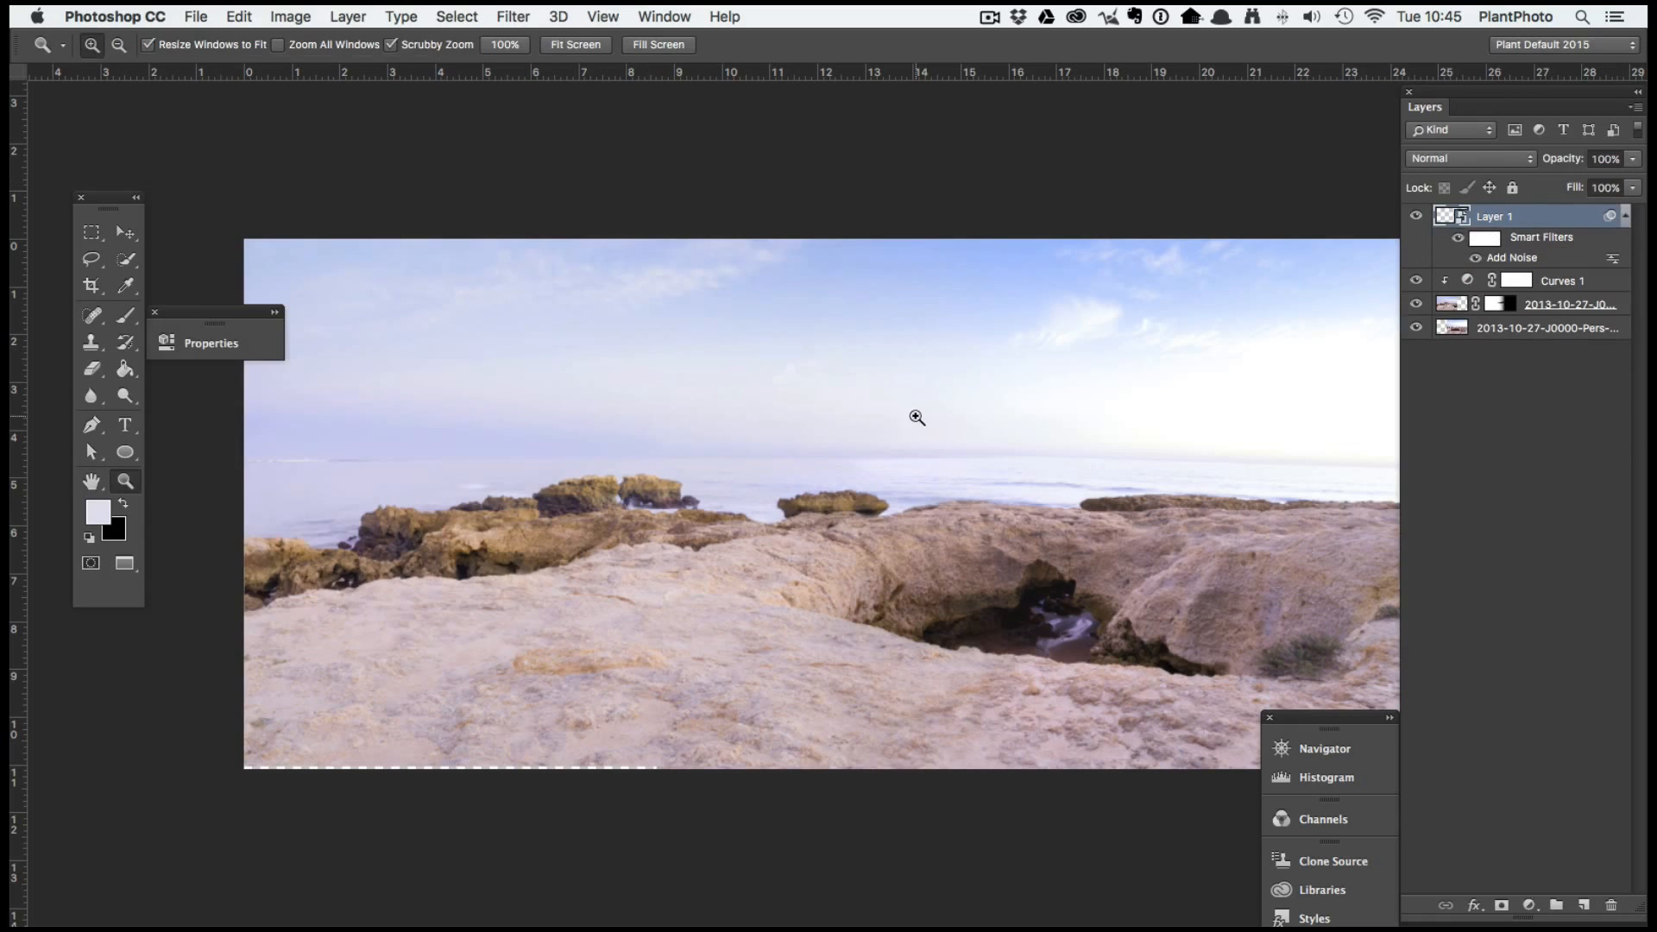
pyautogui.moveTo(881, 425); pyautogui.dragTo(923, 390)
pyautogui.click(1415, 218)
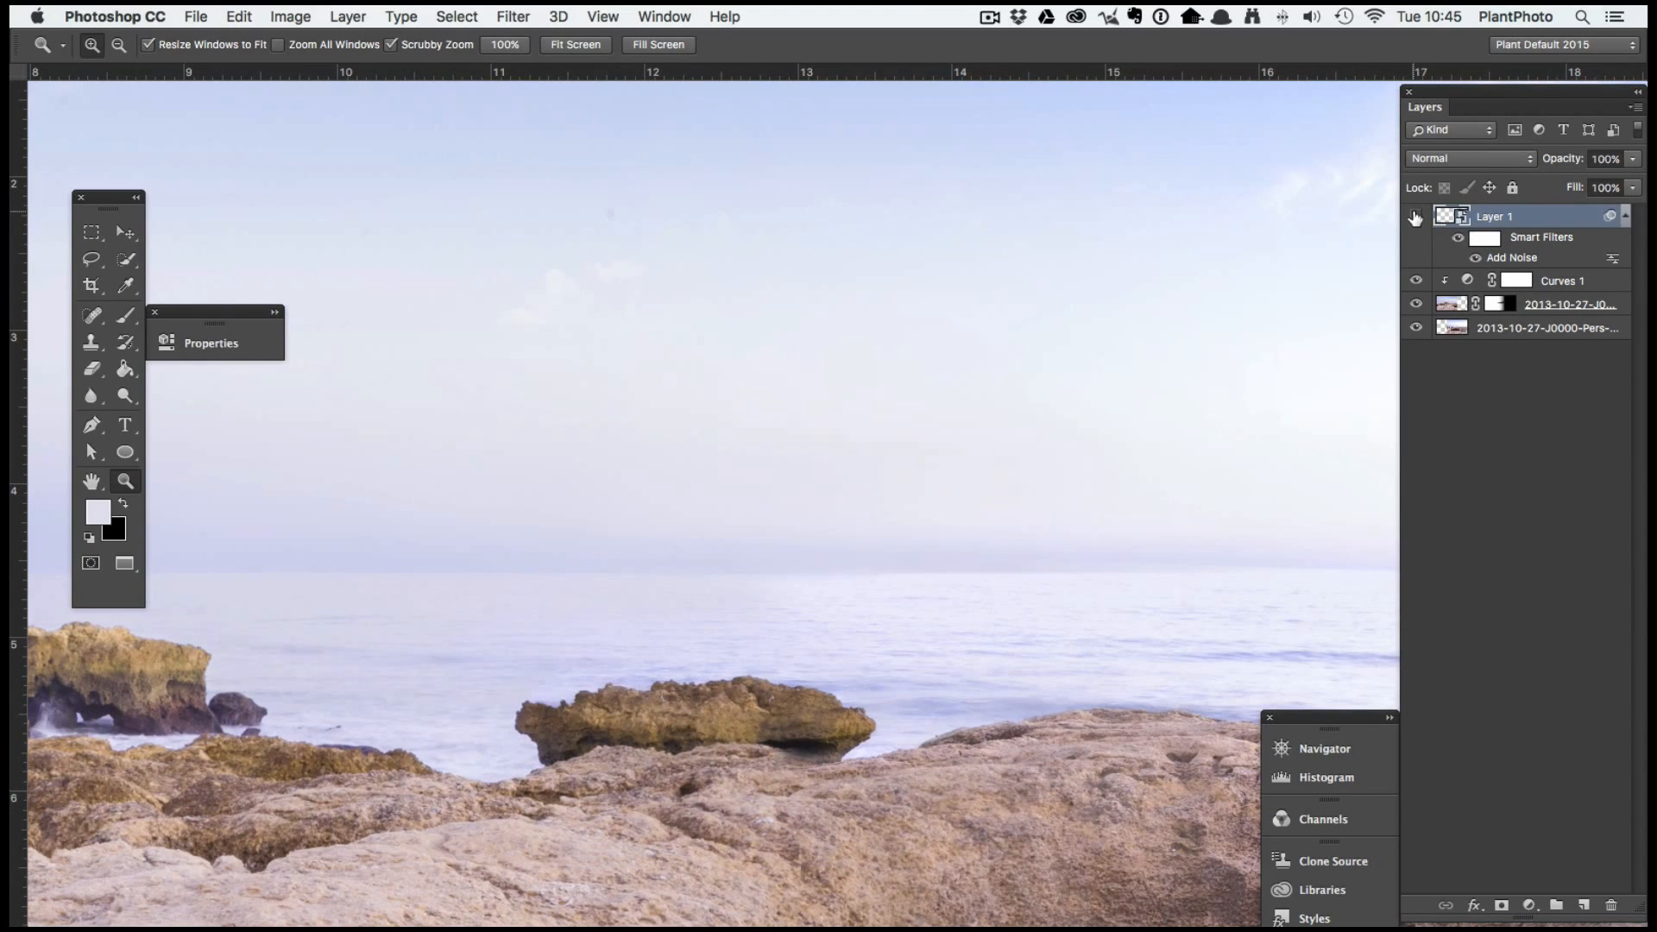
pyautogui.click(1414, 218)
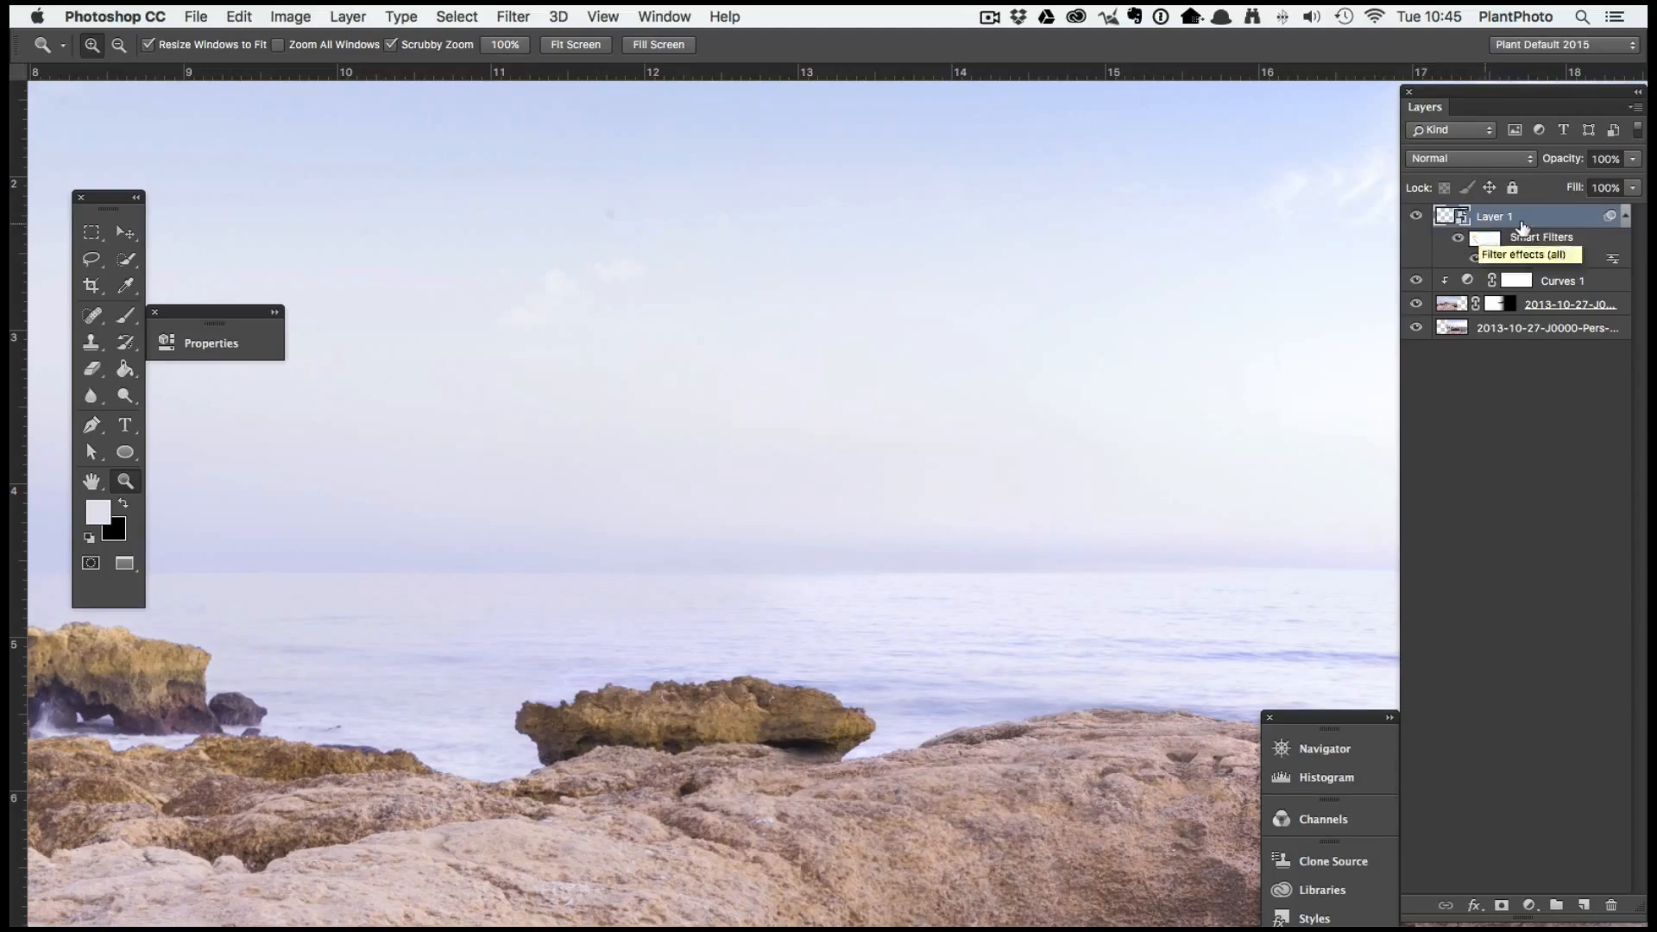
pyautogui.click(1623, 221)
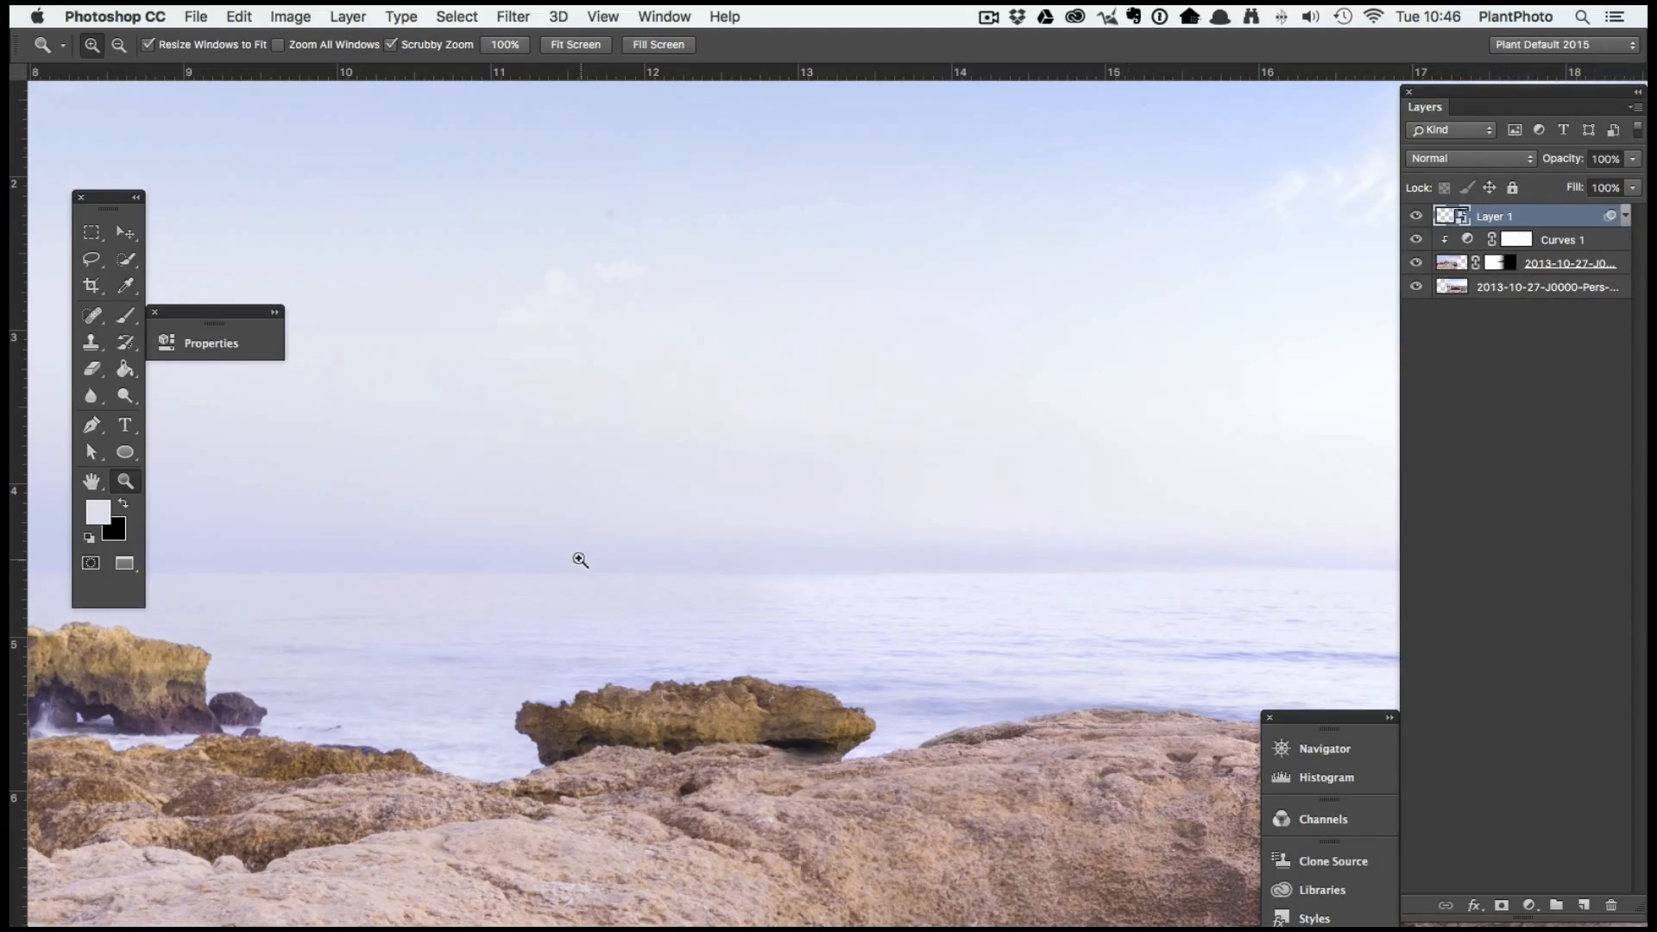
pyautogui.rightClick(578, 558)
pyautogui.click(585, 570)
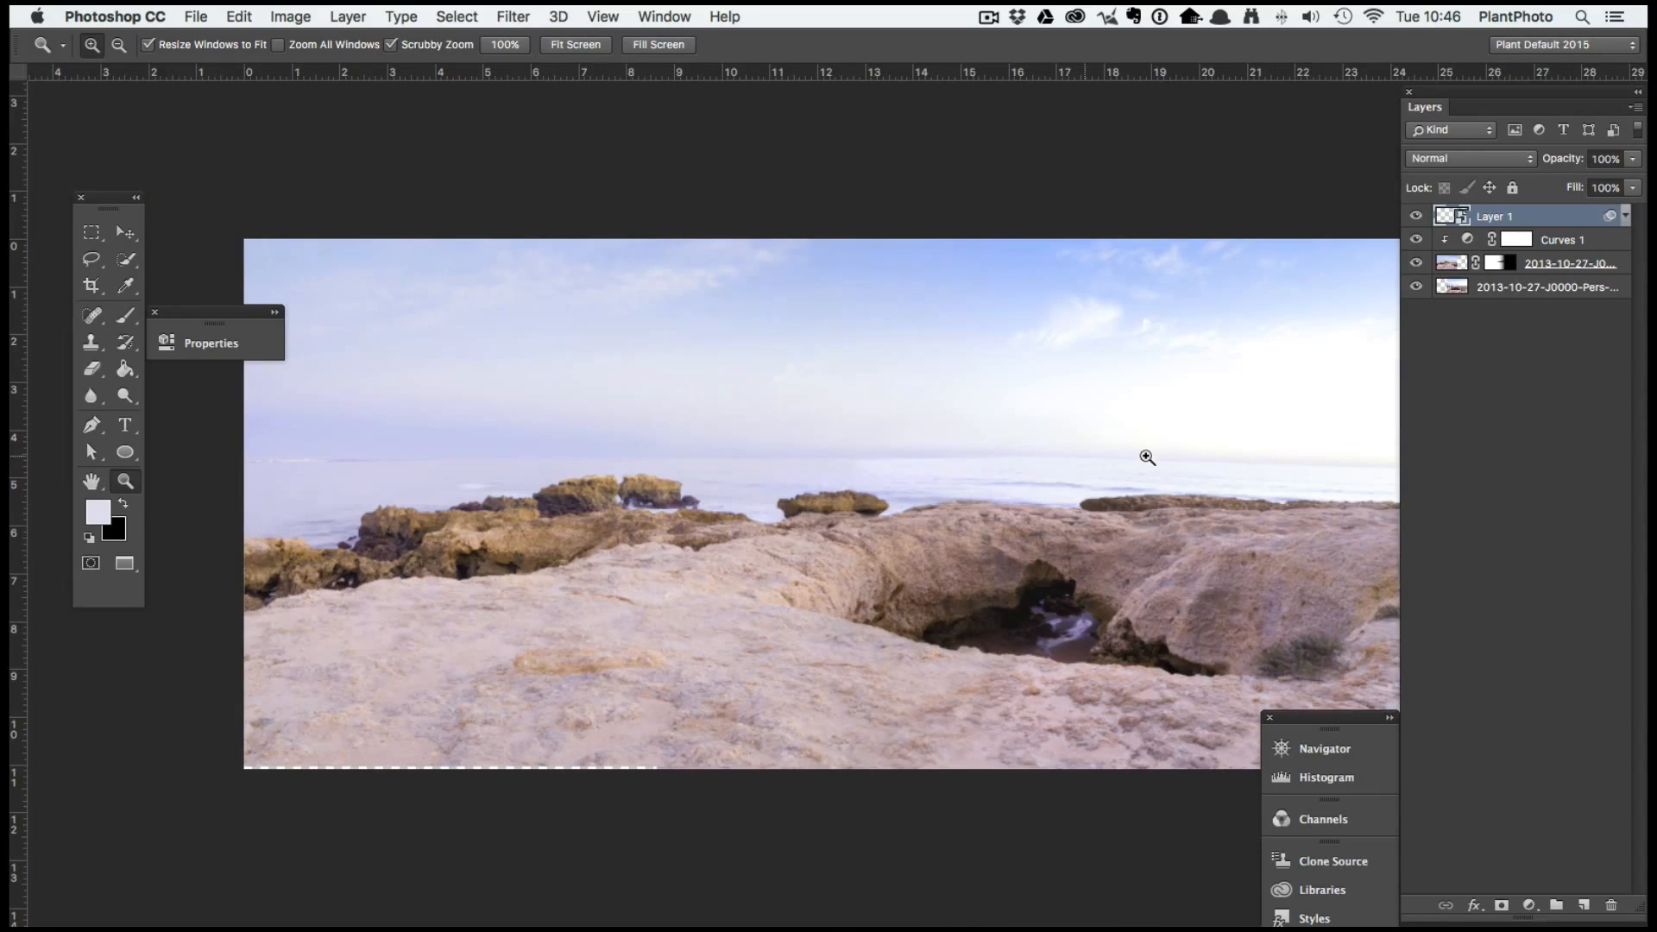
pyautogui.click(1415, 217)
pyautogui.click(1415, 217)
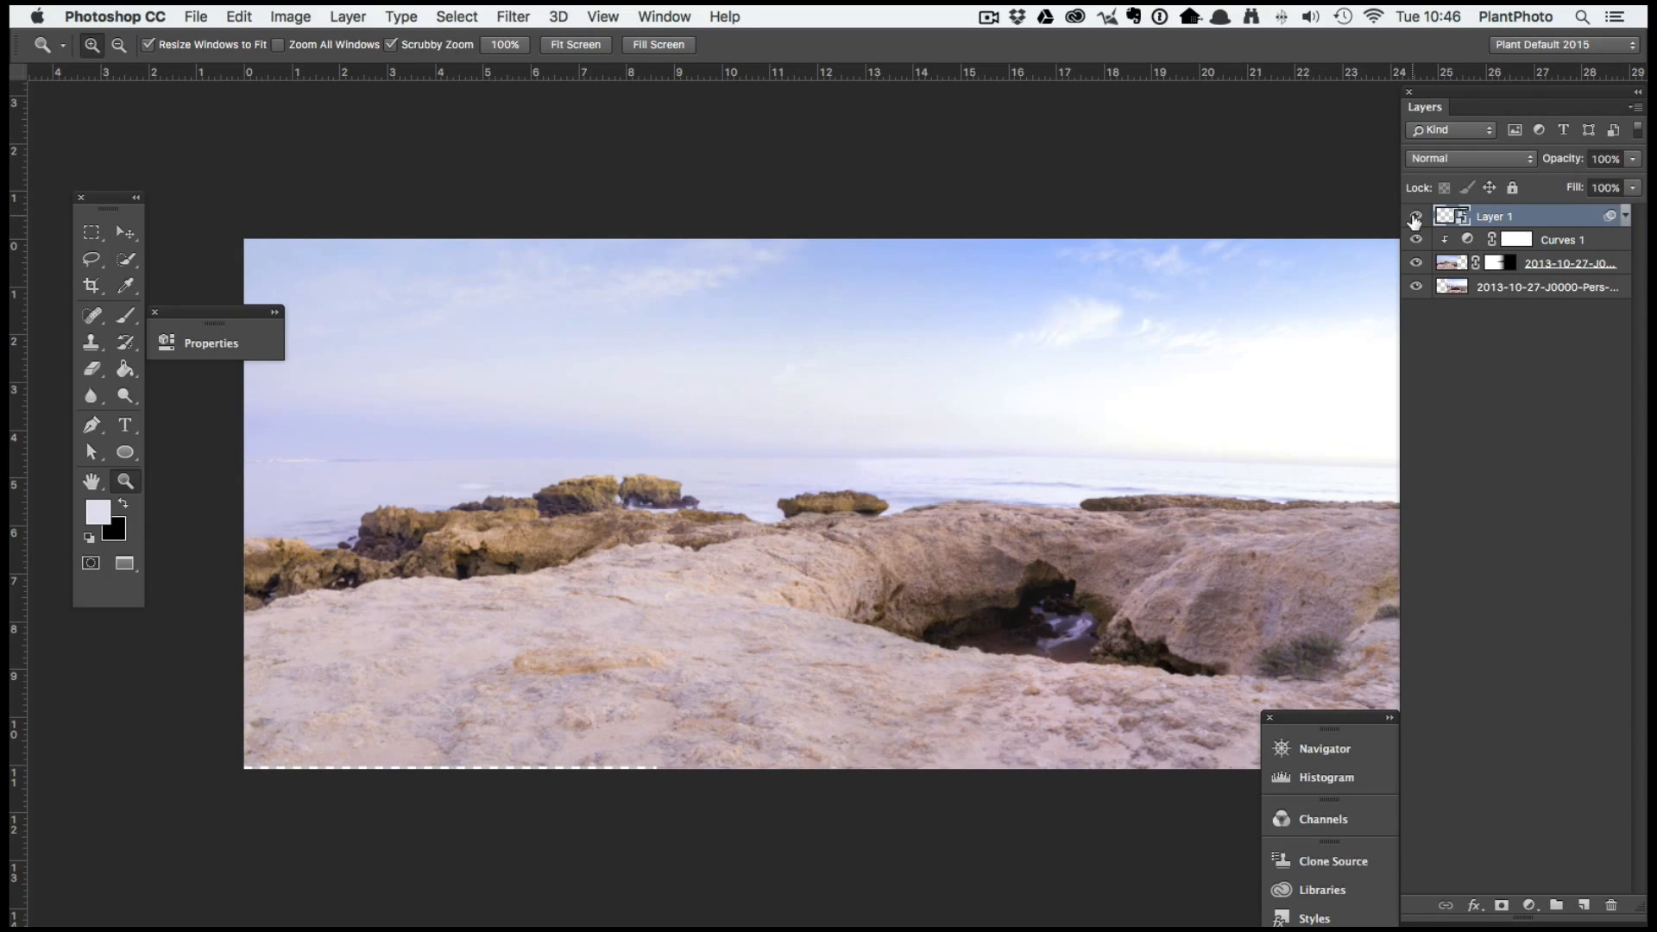